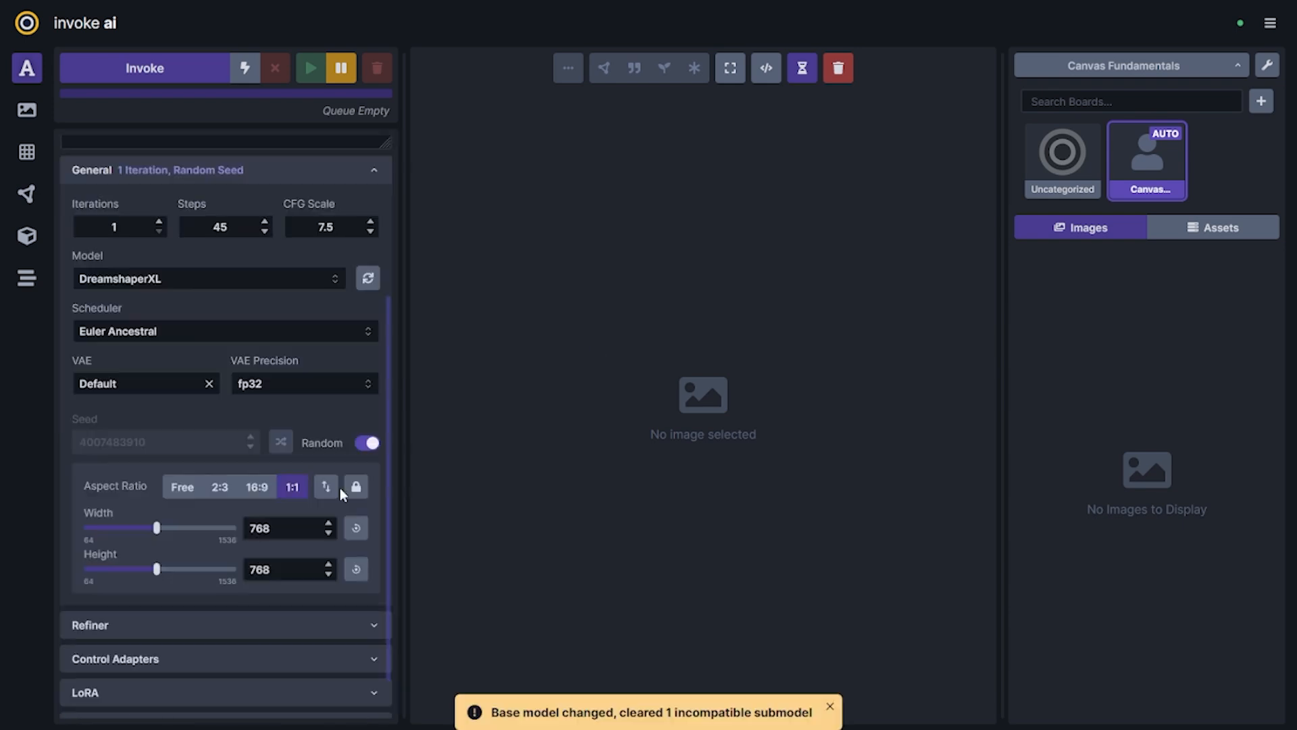
Write a positive prompt for a regal space opera film still: crowded auditorium, alien opera singer in the spotlight, dramatic lighting, cinematic composition
{"action": "type", "text": "a regal space opera, crowded auditorium. a"}
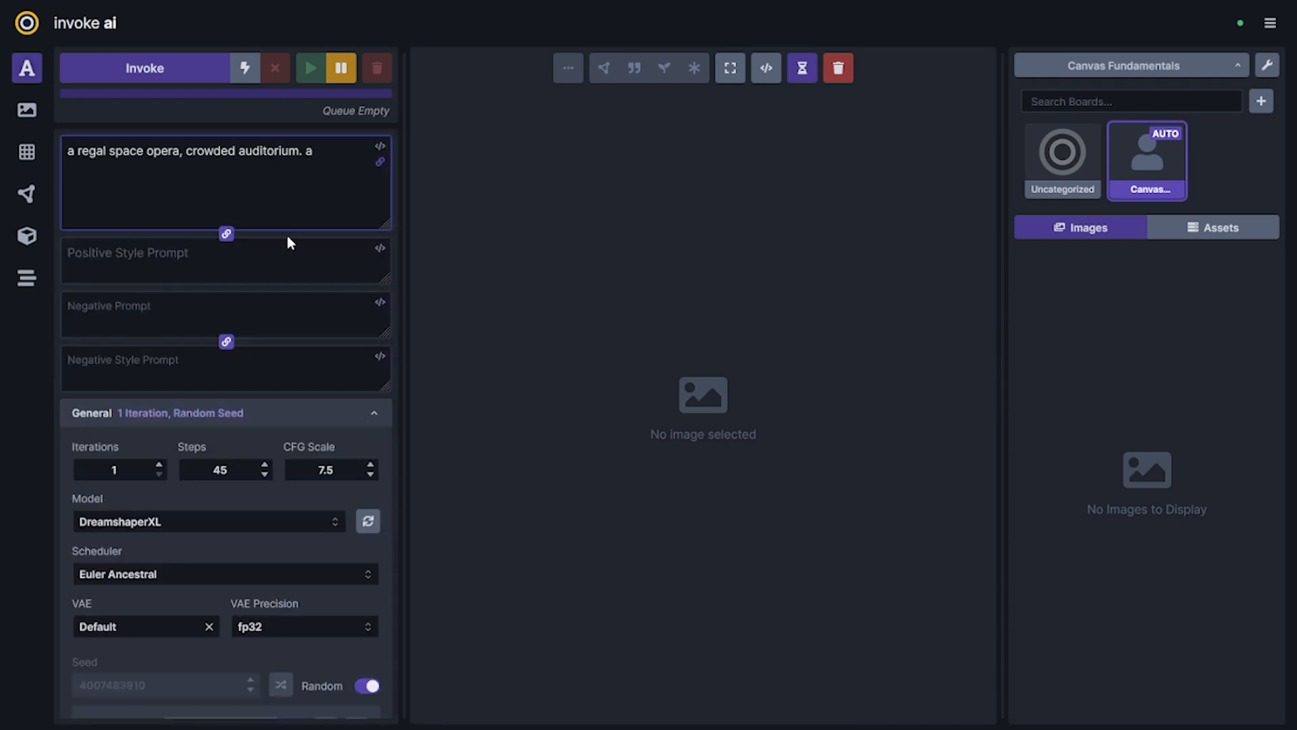
{"action": "type", "text": "n alien opera singer stands in the spotlight, on stage. the scene is dramatic, anticipatory in nature, with dramatic lighting, and a cinematic composition. film still."}
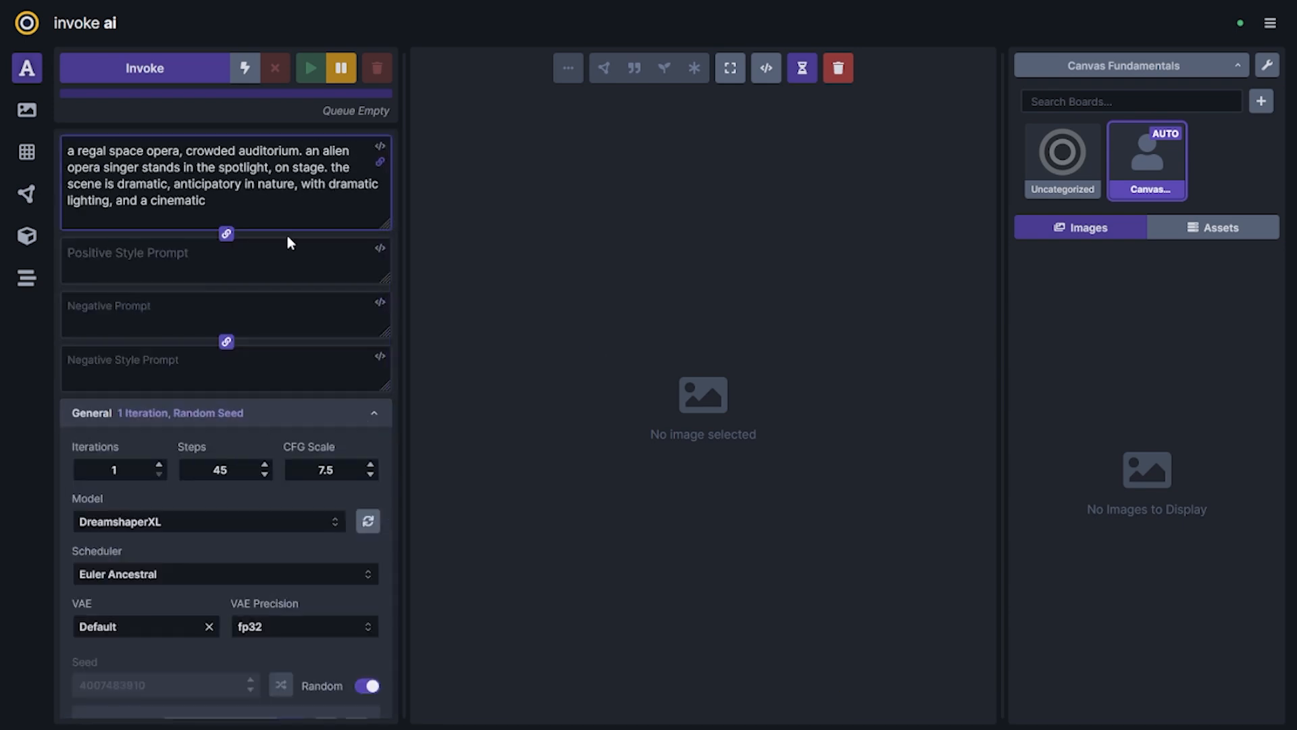
Enter the negative prompt "sketch, blur, monotone, black and white, compressed jpg, vintage, static."
{"action": "left_click", "coordinate": [252, 310]}
{"action": "type", "text": "sketch, blur, monotone, black and white, compressed jpg, vintage, static."}
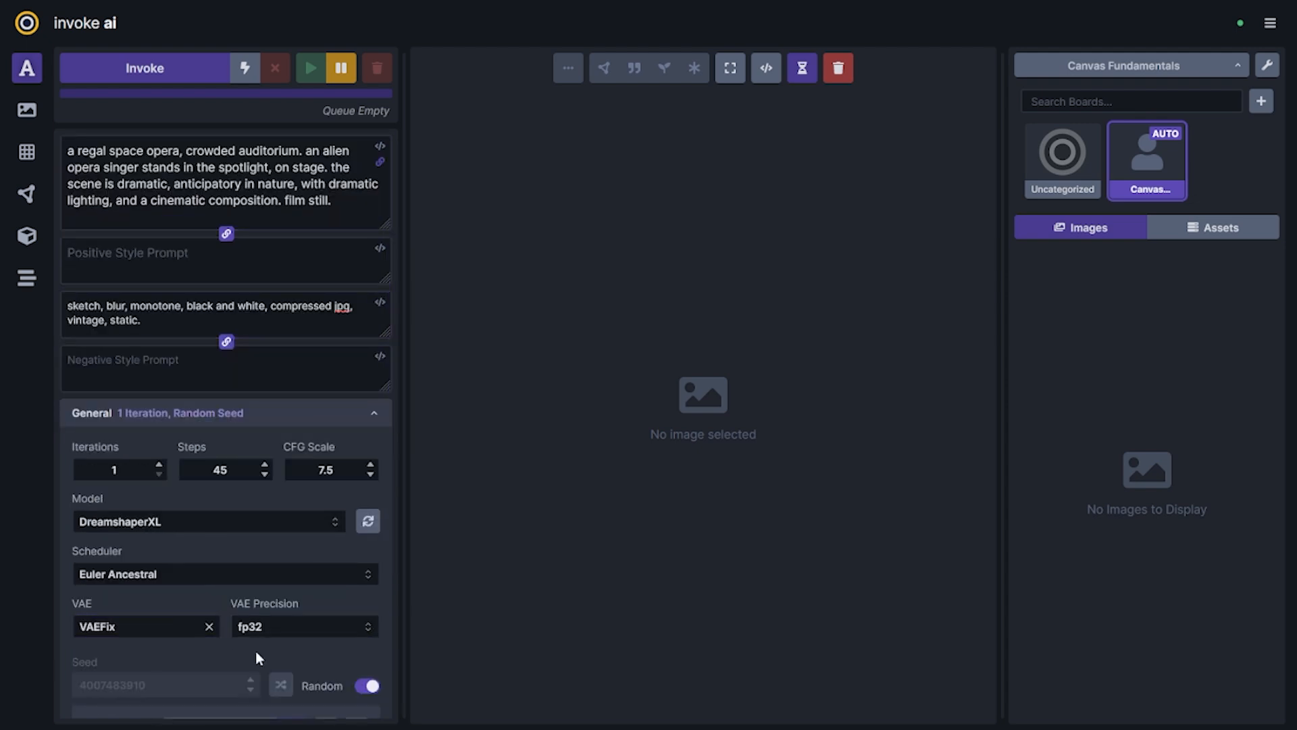
{"action": "scroll", "coordinate": [239, 627], "scroll_direction": "down", "scroll_amount": 2}
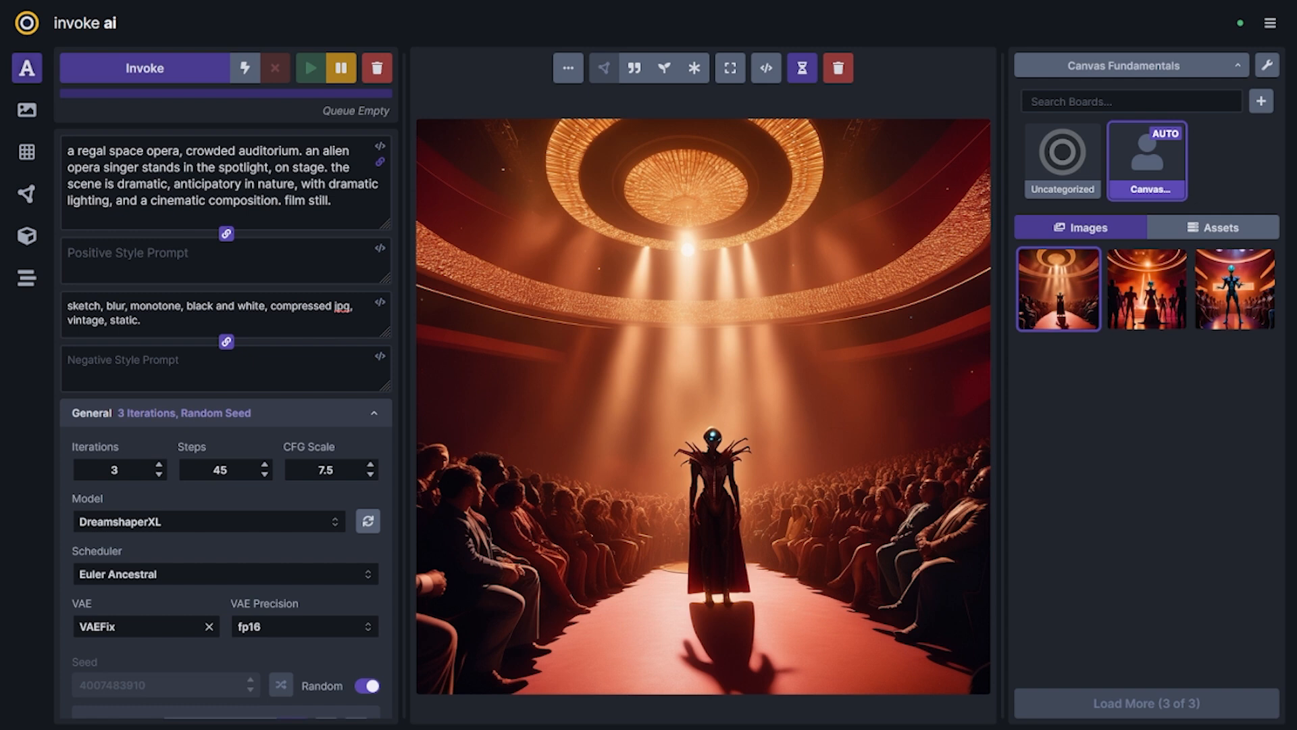
Switch to the Unified Canvas and enlarge the bounding box to 1024×1024
{"action": "left_click", "coordinate": [27, 154]}
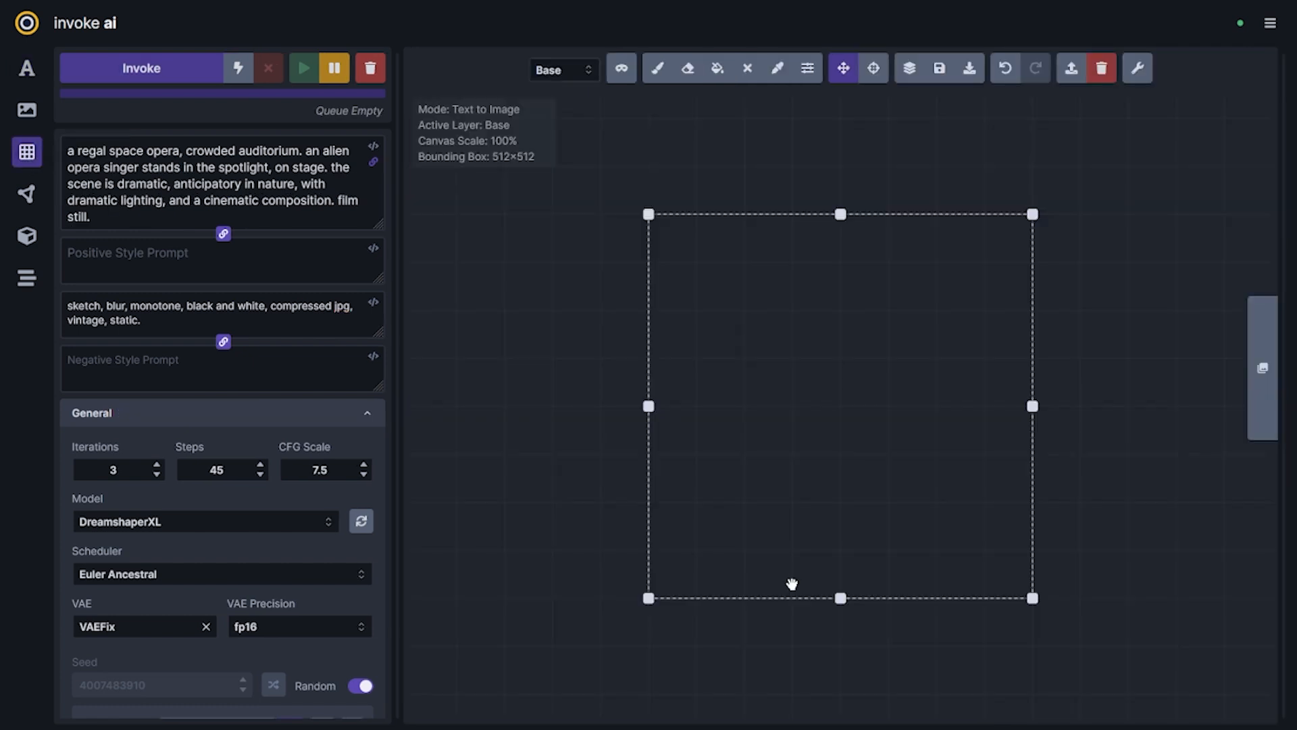
{"action": "left_click_drag", "start_coordinate": [783, 598], "coordinate": [664, 498]}
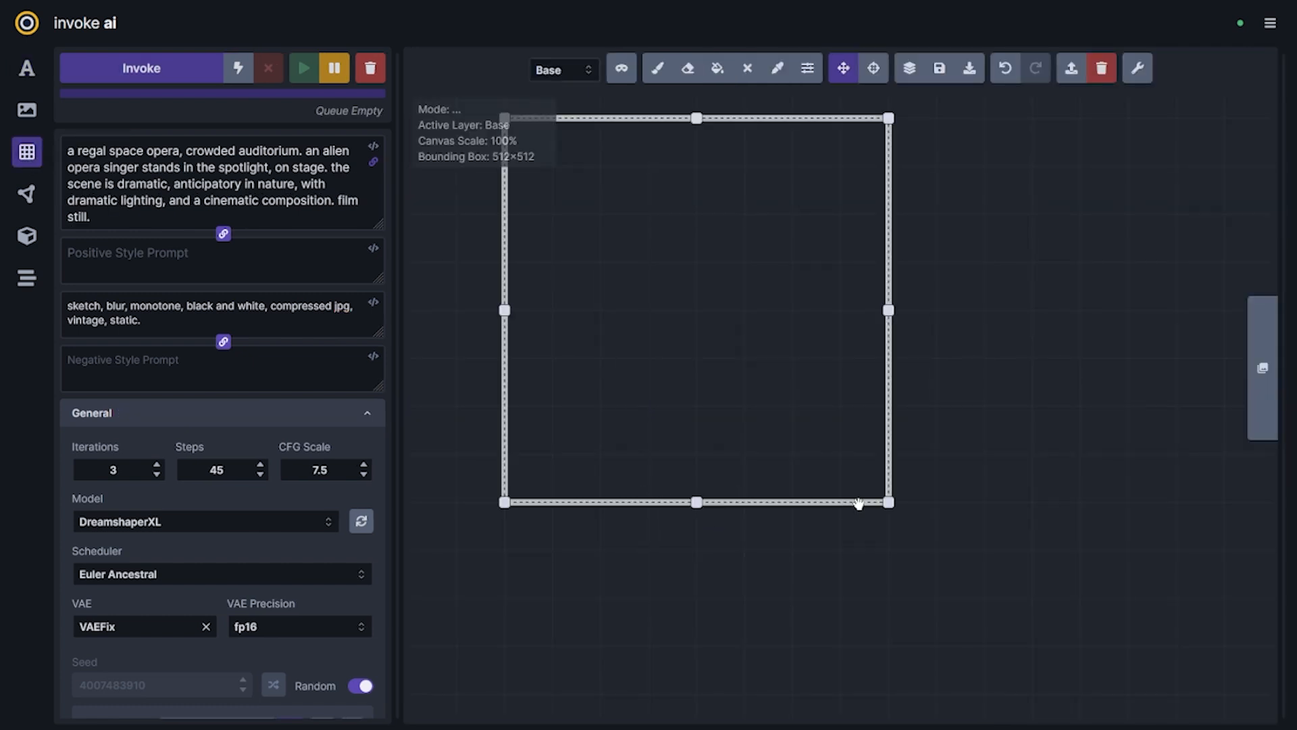
{"action": "left_click_drag", "start_coordinate": [888, 502], "coordinate": [1228, 643]}
{"action": "scroll", "coordinate": [1126, 627], "scroll_direction": "down", "scroll_amount": 2}
{"action": "scroll", "coordinate": [979, 521], "scroll_direction": "down", "scroll_amount": 2}
{"action": "left_click_drag", "start_coordinate": [1112, 613], "coordinate": [929, 448]}
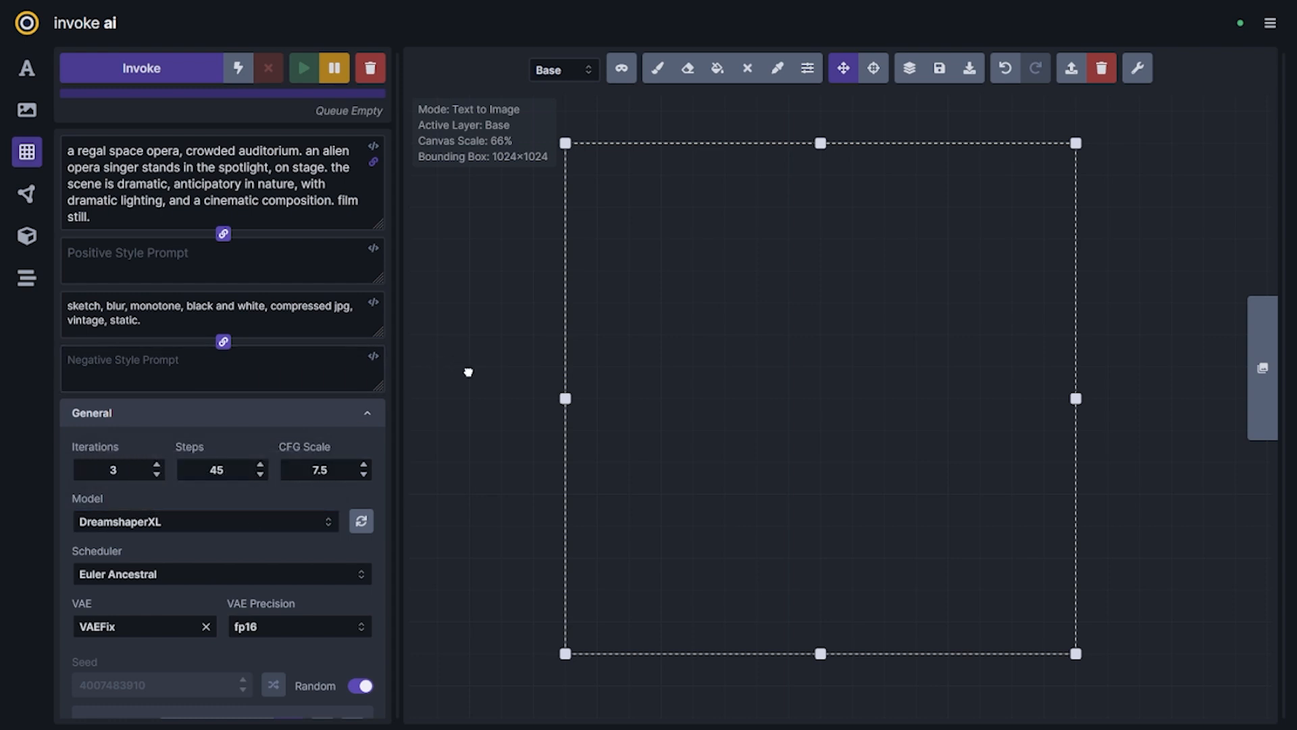
{"action": "left_click_drag", "start_coordinate": [468, 372], "coordinate": [481, 379]}
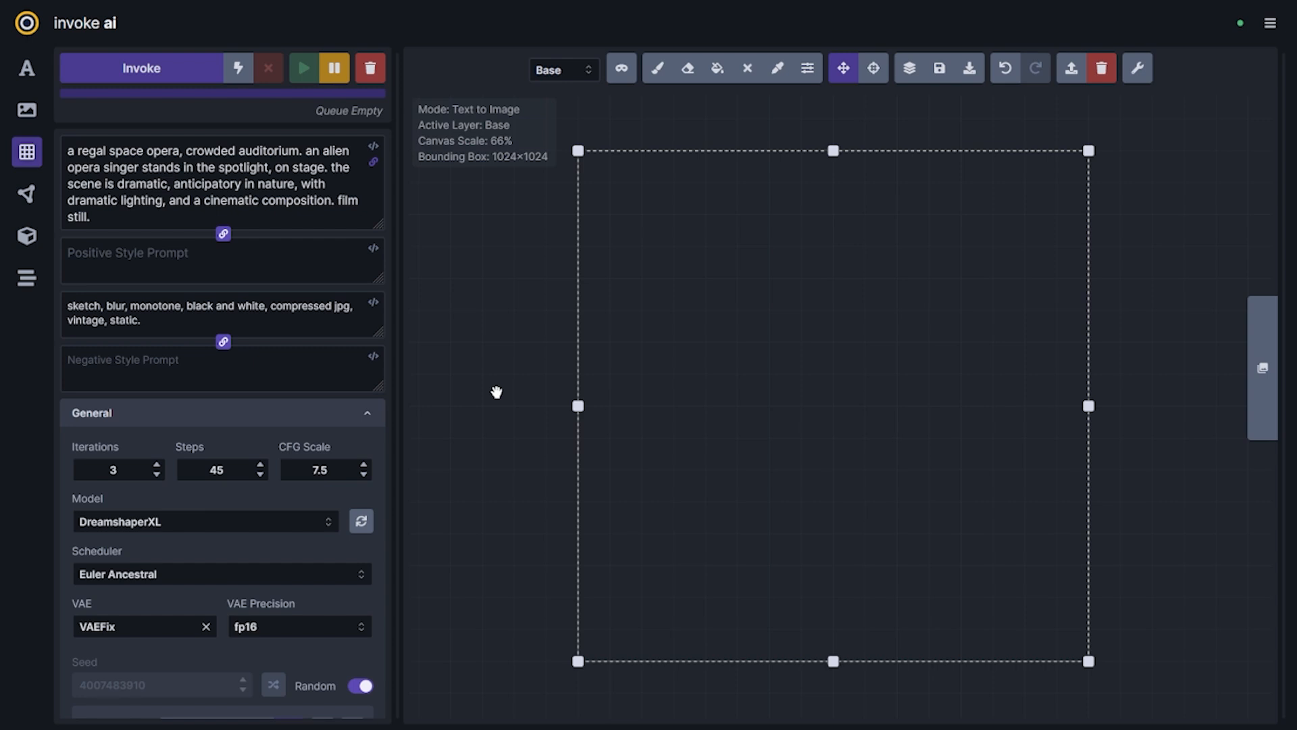
Choose a dark red colour and fill the bounding box with it
{"action": "left_click", "coordinate": [808, 68]}
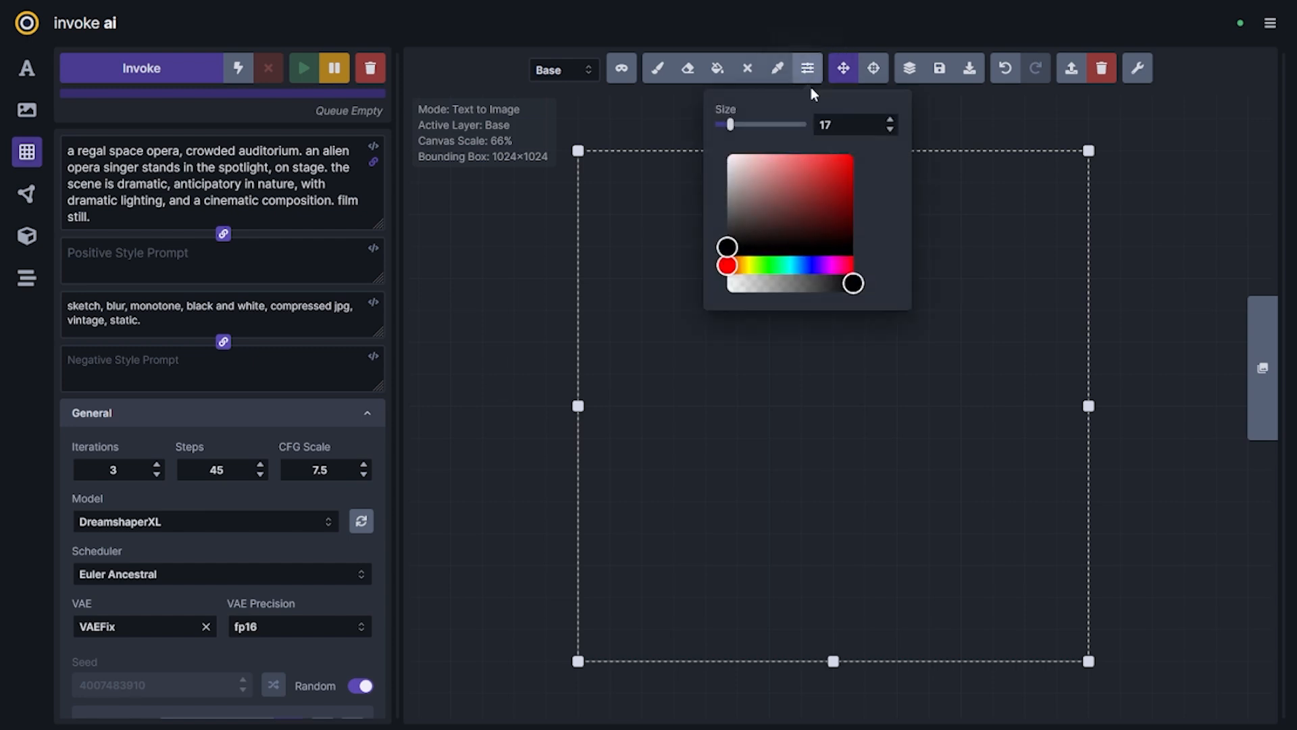
{"action": "left_click", "coordinate": [805, 232]}
{"action": "left_click_drag", "start_coordinate": [825, 231], "coordinate": [829, 226]}
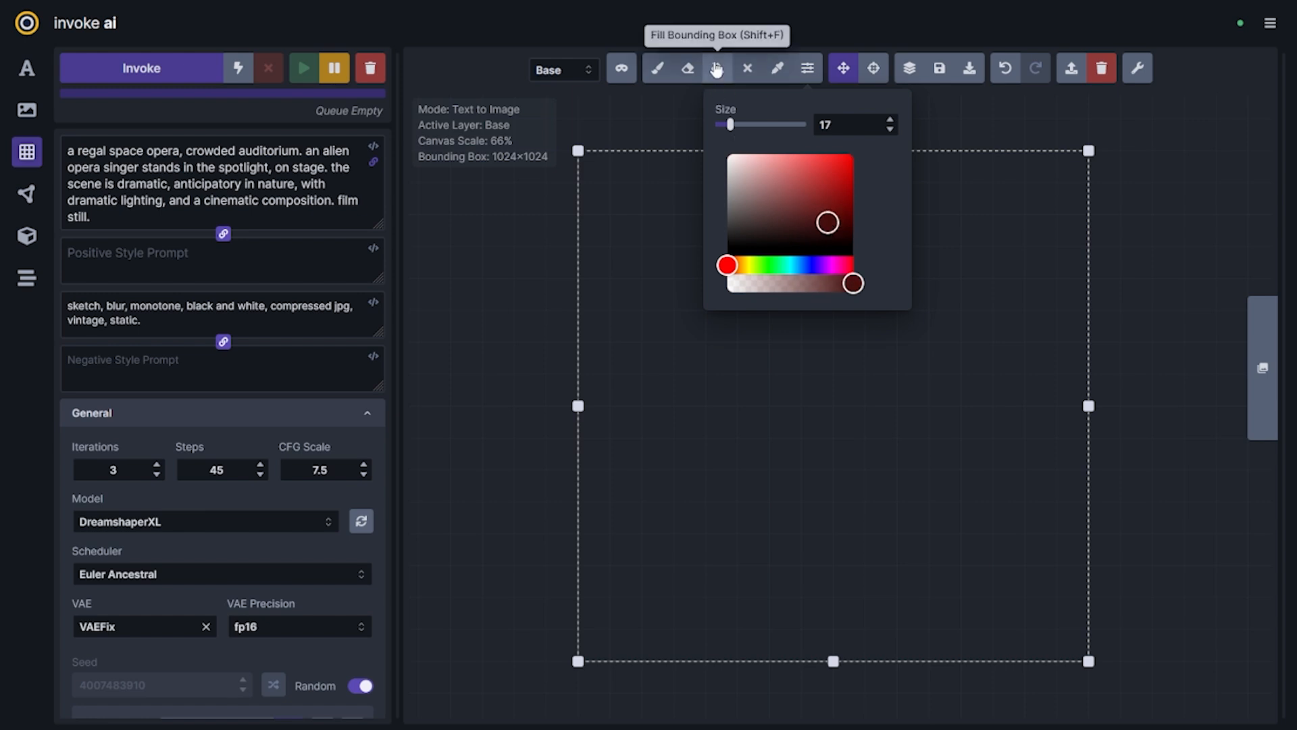
{"action": "left_click", "coordinate": [718, 68]}
Paint broad semi-transparent dark grey strokes diagonally across the left and lower part of the red background with an enlarged brush
{"action": "left_click", "coordinate": [809, 76]}
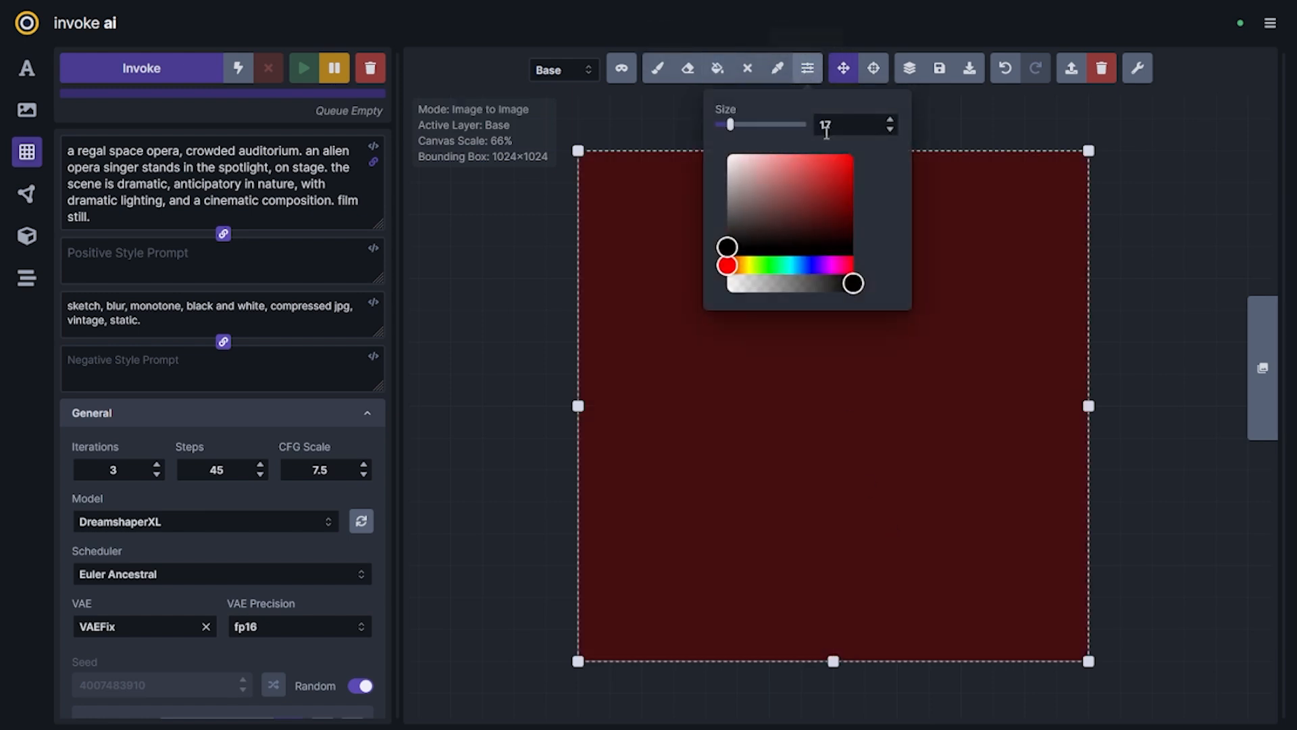
{"action": "left_click_drag", "start_coordinate": [777, 248], "coordinate": [767, 236]}
{"action": "left_click_drag", "start_coordinate": [853, 283], "coordinate": [838, 287]}
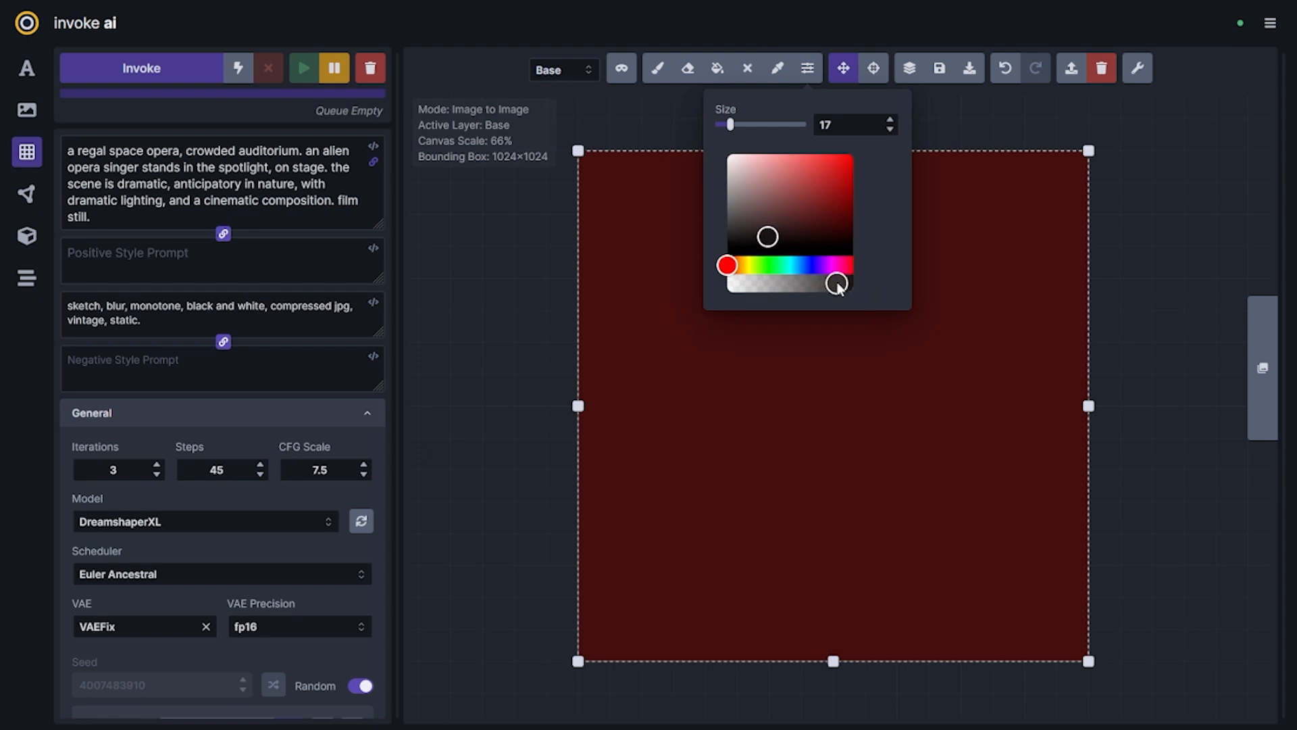
{"action": "left_click", "coordinate": [659, 69]}
{"action": "key", "text": "bracketright"}
{"action": "key", "text": "bracketright"}
{"action": "key", "text": "bracketright"}
{"action": "key", "text": "bracketright"}
{"action": "key", "text": "bracketright"}
{"action": "key", "text": "bracketright"}
{"action": "key", "text": "bracketright"}
{"action": "key", "text": "bracketright"}
{"action": "key", "text": "bracketright"}
{"action": "key", "text": "bracketright"}
{"action": "key", "text": "bracketright"}
{"action": "key", "text": "bracketright"}
{"action": "key", "text": "bracketright"}
{"action": "key", "text": "bracketright"}
{"action": "key", "text": "bracketright"}
{"action": "key", "text": "bracketright"}
{"action": "key", "text": "bracketright"}
{"action": "key", "text": "bracketright"}
{"action": "key", "text": "bracketright"}
{"action": "key", "text": "bracketright"}
{"action": "mouse_move", "coordinate": [590, 217]}
{"action": "left_mouse_down"}
{"action": "mouse_move", "coordinate": [591, 386]}
{"action": "mouse_move", "coordinate": [660, 642]}
{"action": "mouse_move", "coordinate": [901, 669]}
{"action": "mouse_move", "coordinate": [654, 458]}
{"action": "mouse_move", "coordinate": [768, 509]}
{"action": "mouse_move", "coordinate": [749, 423]}
{"action": "mouse_move", "coordinate": [788, 261]}
{"action": "mouse_move", "coordinate": [678, 643]}
{"action": "mouse_move", "coordinate": [1064, 675]}
{"action": "left_mouse_up"}
Paint a black foreground silhouette on the left of the image and add thin sketch lines around its head with a smaller brush
{"action": "left_click", "coordinate": [807, 69]}
{"action": "left_click_drag", "start_coordinate": [744, 248], "coordinate": [727, 260]}
{"action": "mouse_move", "coordinate": [627, 395]}
{"action": "left_mouse_down"}
{"action": "mouse_move", "coordinate": [622, 589]}
{"action": "mouse_move", "coordinate": [656, 294]}
{"action": "left_mouse_up"}
{"action": "left_click", "coordinate": [807, 68]}
{"action": "mouse_move", "coordinate": [742, 266]}
{"action": "left_mouse_down"}
{"action": "mouse_move", "coordinate": [802, 313]}
{"action": "mouse_move", "coordinate": [720, 281]}
{"action": "mouse_move", "coordinate": [679, 377]}
{"action": "mouse_move", "coordinate": [775, 191]}
{"action": "mouse_move", "coordinate": [837, 270]}
{"action": "left_mouse_up"}
{"action": "key", "text": "bracketleft"}
{"action": "key", "text": "bracketleft"}
{"action": "key", "text": "bracketleft"}
{"action": "key", "text": "bracketleft"}
{"action": "key", "text": "bracketleft"}
{"action": "key", "text": "bracketleft"}
{"action": "key", "text": "bracketleft"}
{"action": "key", "text": "bracketleft"}
{"action": "key", "text": "bracketleft"}
{"action": "key", "text": "bracketleft"}
{"action": "mouse_move", "coordinate": [731, 198]}
{"action": "left_mouse_down"}
{"action": "mouse_move", "coordinate": [658, 221]}
{"action": "mouse_move", "coordinate": [734, 196]}
{"action": "left_mouse_up"}
Paint two long curved strokes in semi-transparent orange-brown across the lower right of the dark foreground
{"action": "left_click", "coordinate": [807, 68]}
{"action": "left_click", "coordinate": [739, 265]}
{"action": "left_click_drag", "start_coordinate": [736, 245], "coordinate": [809, 208]}
{"action": "left_click", "coordinate": [737, 265]}
{"action": "left_click_drag", "start_coordinate": [852, 283], "coordinate": [827, 283]}
{"action": "left_click", "coordinate": [680, 32]}
{"action": "left_click_drag", "start_coordinate": [1039, 615], "coordinate": [817, 422]}
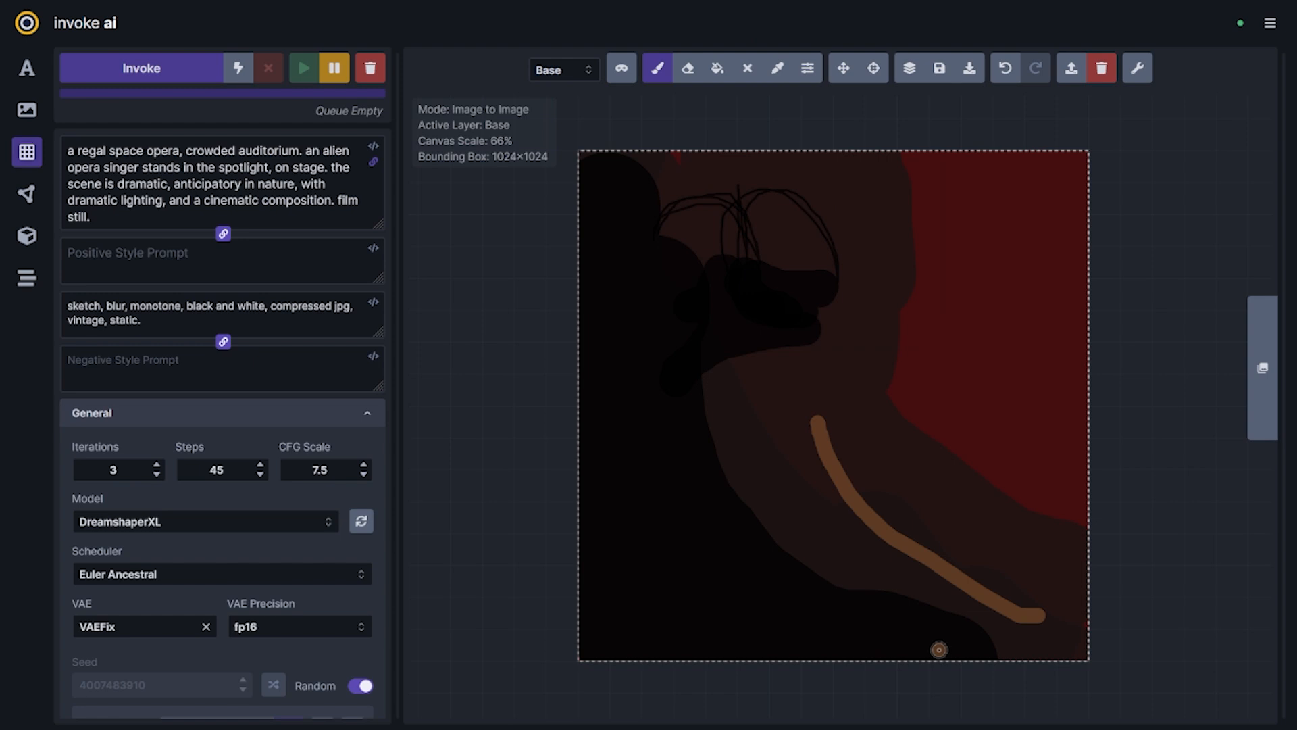
{"action": "left_click_drag", "start_coordinate": [938, 644], "coordinate": [770, 435]}
Add a muted grey-beige and a dark orange curved stroke at the lower left, plus short orange marks on the head
{"action": "left_click", "coordinate": [807, 68]}
{"action": "left_click", "coordinate": [748, 265]}
{"action": "left_click_drag", "start_coordinate": [733, 246], "coordinate": [766, 196]}
{"action": "left_click_drag", "start_coordinate": [807, 650], "coordinate": [705, 447]}
{"action": "left_click", "coordinate": [808, 68]}
{"action": "left_click", "coordinate": [736, 265]}
{"action": "left_click_drag", "start_coordinate": [767, 240], "coordinate": [828, 196]}
{"action": "left_click_drag", "start_coordinate": [682, 649], "coordinate": [626, 465]}
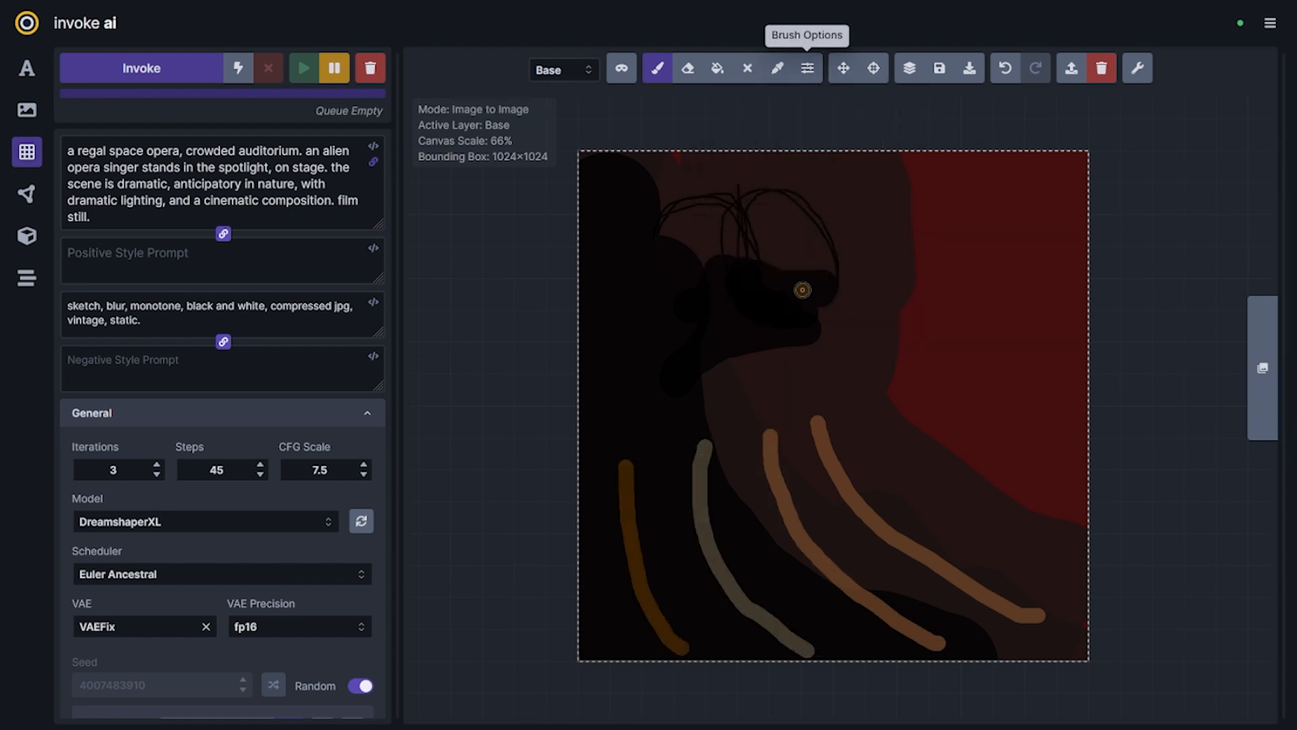
{"action": "left_click_drag", "start_coordinate": [787, 268], "coordinate": [777, 239]}
{"action": "left_click_drag", "start_coordinate": [822, 266], "coordinate": [796, 240]}
Paint a translucent pale pink glow with a larger brush at the right edge of the image for the stage
{"action": "left_click", "coordinate": [807, 68]}
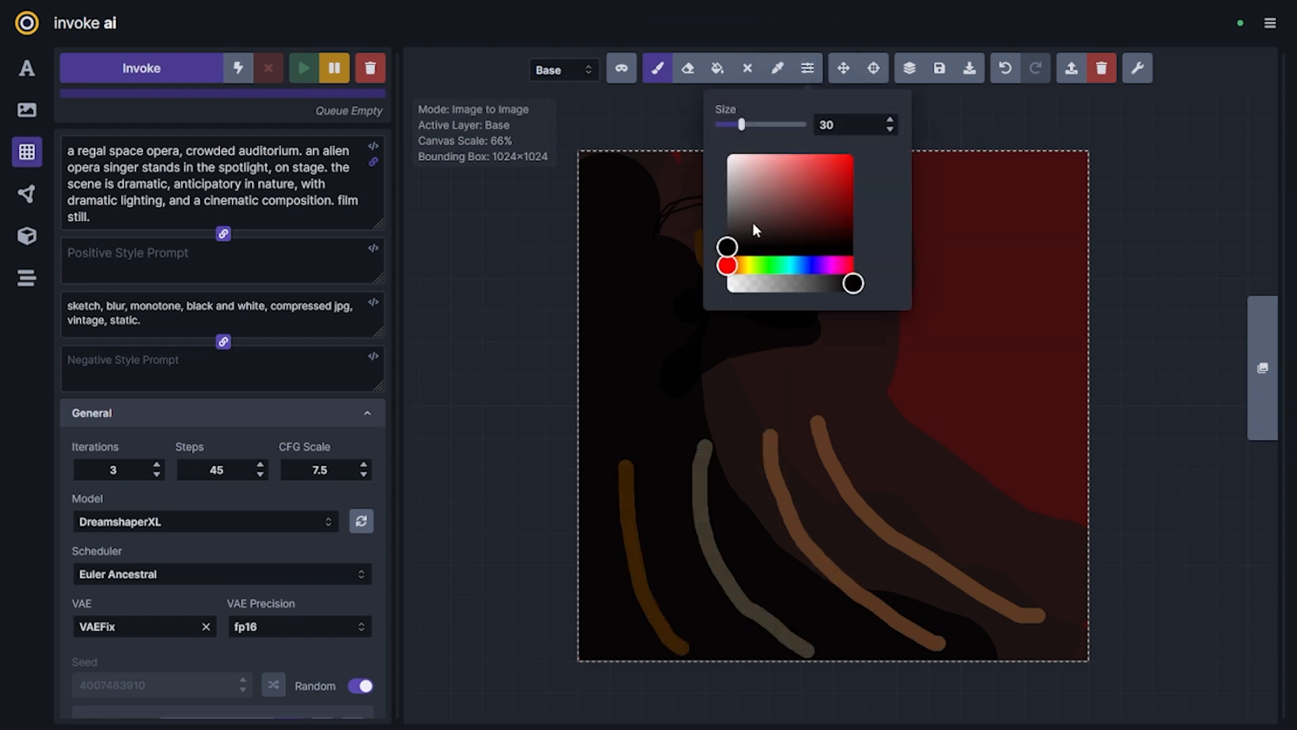
{"action": "left_click", "coordinate": [755, 179]}
{"action": "left_click_drag", "start_coordinate": [853, 283], "coordinate": [787, 283]}
{"action": "left_click_drag", "start_coordinate": [742, 124], "coordinate": [806, 124]}
{"action": "left_click_drag", "start_coordinate": [929, 397], "coordinate": [1080, 439]}
{"action": "mouse_move", "coordinate": [1027, 442]}
{"action": "left_mouse_down"}
{"action": "mouse_move", "coordinate": [1048, 392]}
{"action": "mouse_move", "coordinate": [1080, 446]}
{"action": "left_mouse_up"}
{"action": "mouse_move", "coordinate": [1041, 419]}
{"action": "left_mouse_down"}
{"action": "mouse_move", "coordinate": [1054, 404]}
{"action": "mouse_move", "coordinate": [1029, 440]}
{"action": "left_mouse_up"}
Paint a small red singer figure with teal accents inside the pink stage glow
{"action": "left_click", "coordinate": [817, 76]}
{"action": "left_click", "coordinate": [797, 192]}
{"action": "left_click", "coordinate": [810, 71]}
{"action": "left_click", "coordinate": [769, 265]}
{"action": "left_click_drag", "start_coordinate": [770, 269], "coordinate": [789, 268]}
{"action": "left_click", "coordinate": [819, 188]}
{"action": "mouse_move", "coordinate": [1034, 405]}
{"action": "left_mouse_down"}
{"action": "mouse_move", "coordinate": [1046, 424]}
{"action": "mouse_move", "coordinate": [1024, 398]}
{"action": "left_mouse_up"}
{"action": "left_click_drag", "start_coordinate": [1013, 406], "coordinate": [1001, 405]}
{"action": "left_click", "coordinate": [808, 69]}
{"action": "left_click_drag", "start_coordinate": [733, 125], "coordinate": [717, 124]}
{"action": "left_click_drag", "start_coordinate": [1013, 402], "coordinate": [1014, 448]}
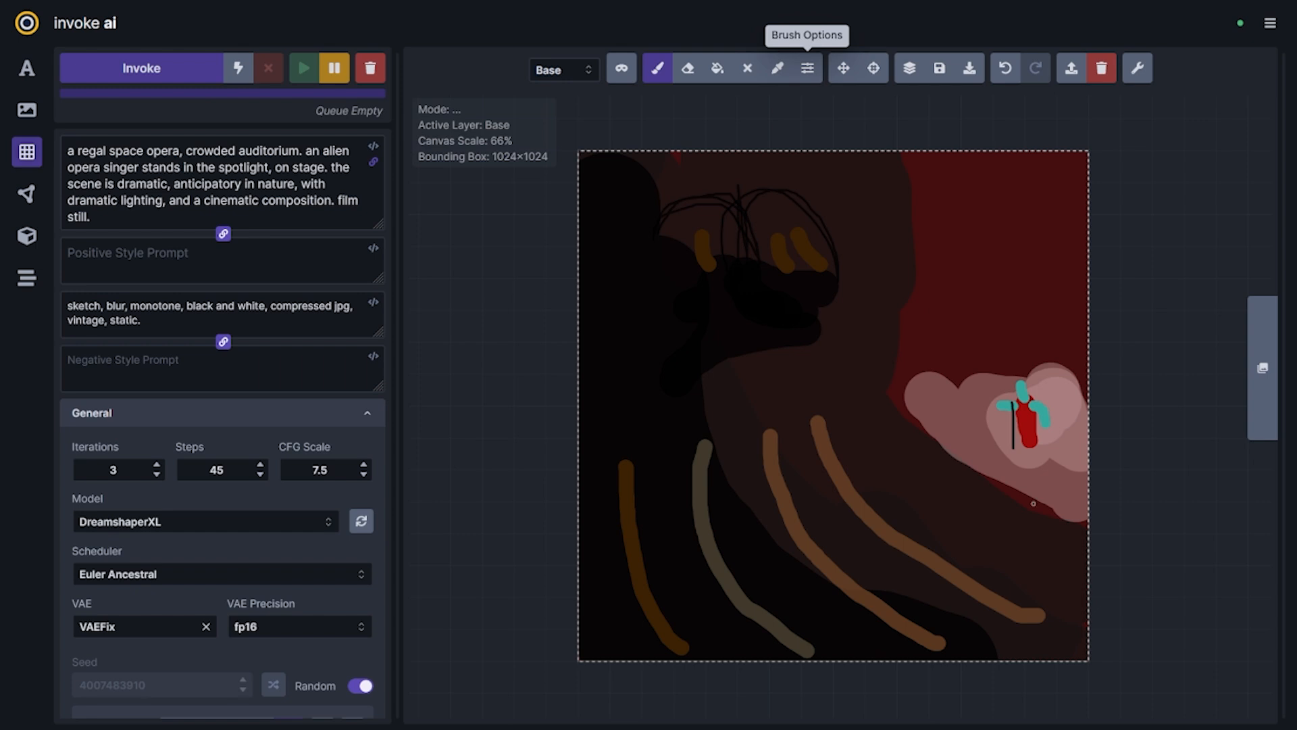
{"action": "key", "text": "ctrl+z"}
Set the denoising strength to 0.8 and extend the positive prompt with a distant third-party viewpoint
{"action": "scroll", "coordinate": [227, 594], "scroll_direction": "down", "scroll_amount": 3}
{"action": "left_click_drag", "start_coordinate": [197, 699], "coordinate": [202, 700]}
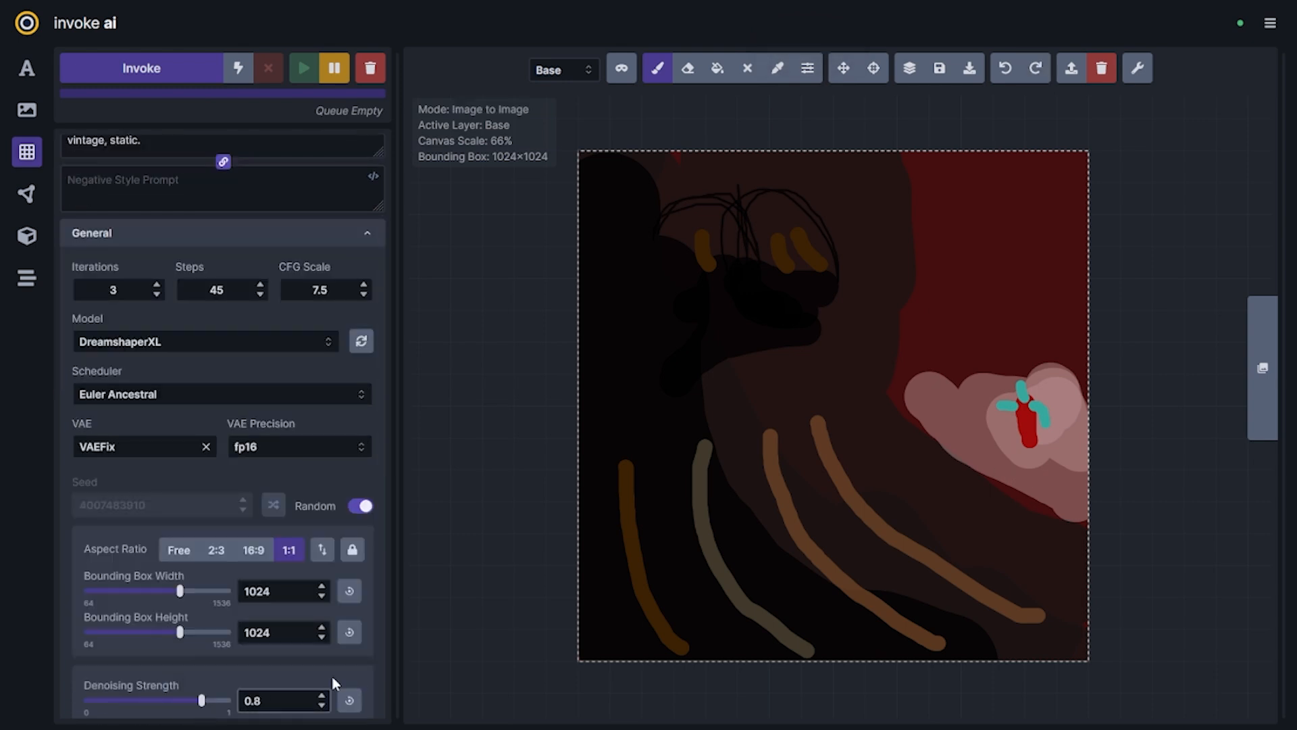
{"action": "scroll", "coordinate": [260, 419], "scroll_direction": "up", "scroll_amount": 3}
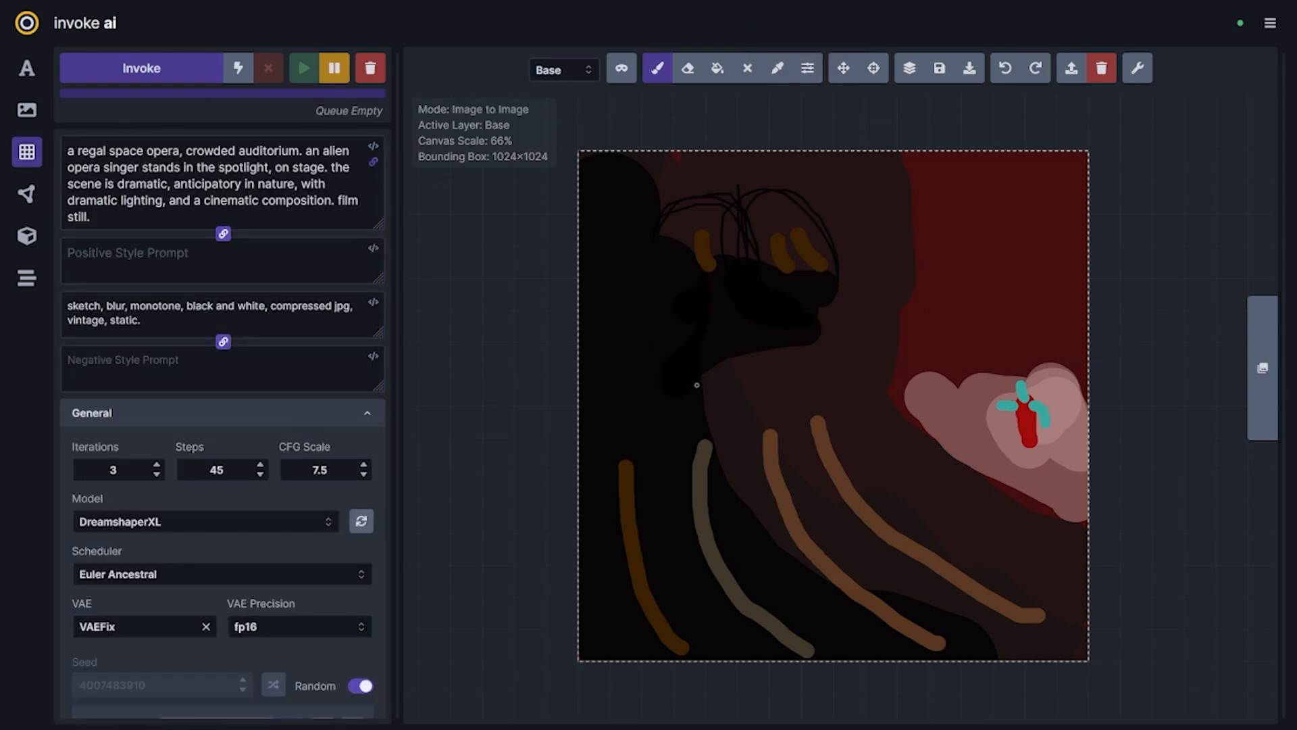
{"action": "left_click", "coordinate": [146, 173]}
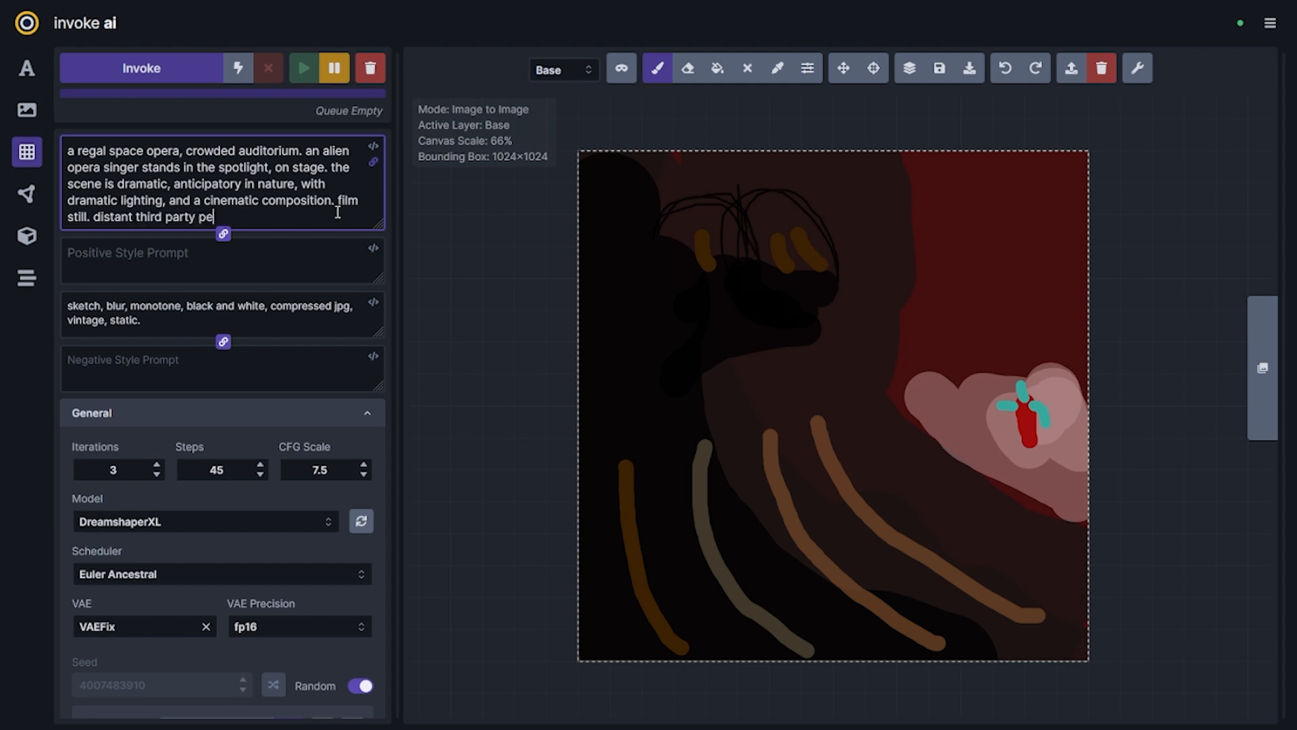
Set the iterations to 1 and the denoising strength to 0.7, and queue a generation from the sketch
{"action": "scroll", "coordinate": [337, 212], "scroll_direction": "down", "scroll_amount": 4}
{"action": "left_click_drag", "start_coordinate": [207, 614], "coordinate": [172, 615]}
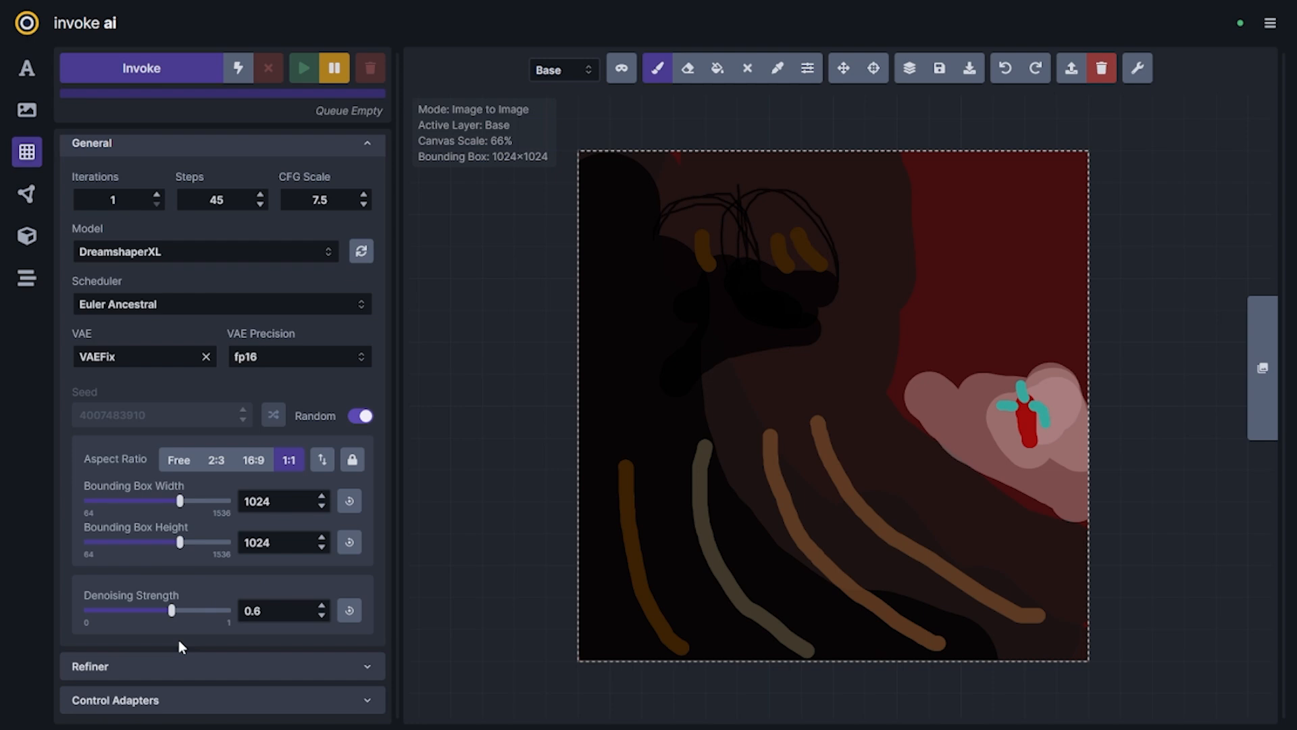
{"action": "left_click", "coordinate": [322, 608]}
{"action": "left_click", "coordinate": [322, 608]}
{"action": "key", "text": "ctrl+Return"}
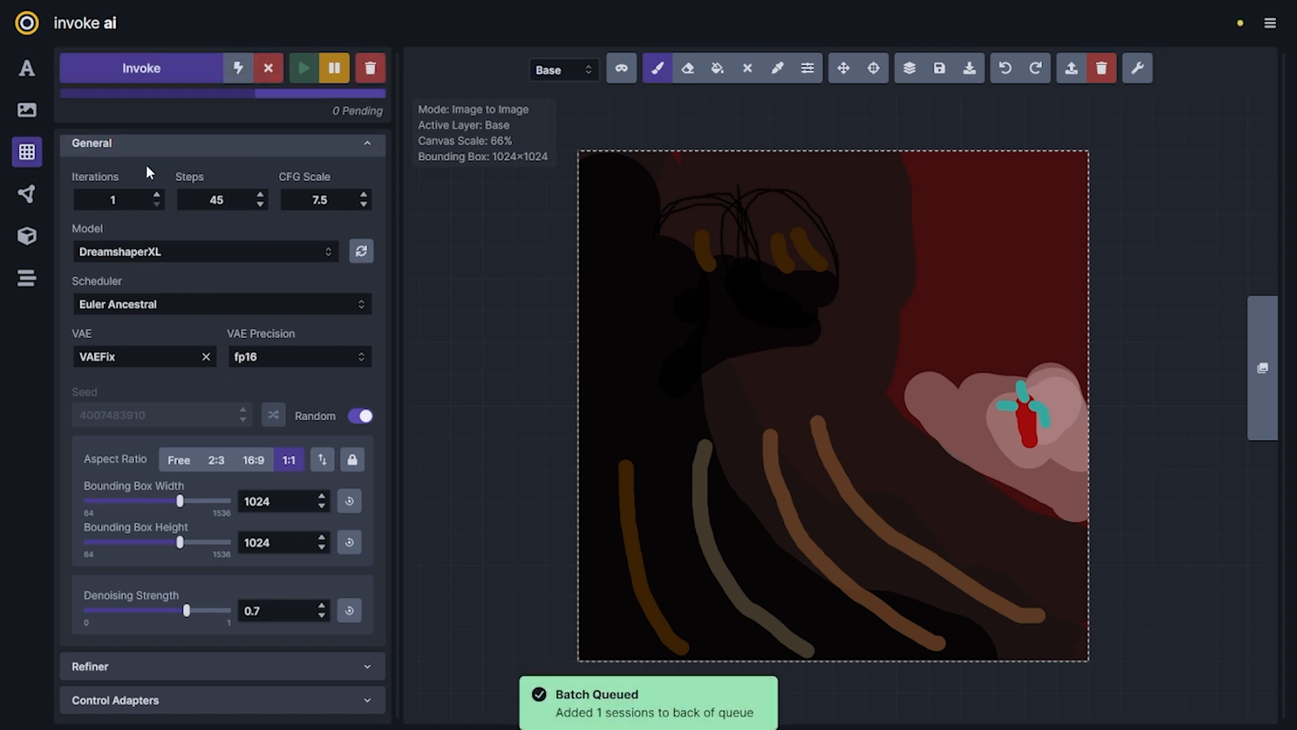
Raise the denoising strength to 0.8 and queue another generation
{"action": "left_click", "coordinate": [322, 606]}
{"action": "left_click", "coordinate": [322, 606]}
{"action": "left_click", "coordinate": [323, 606]}
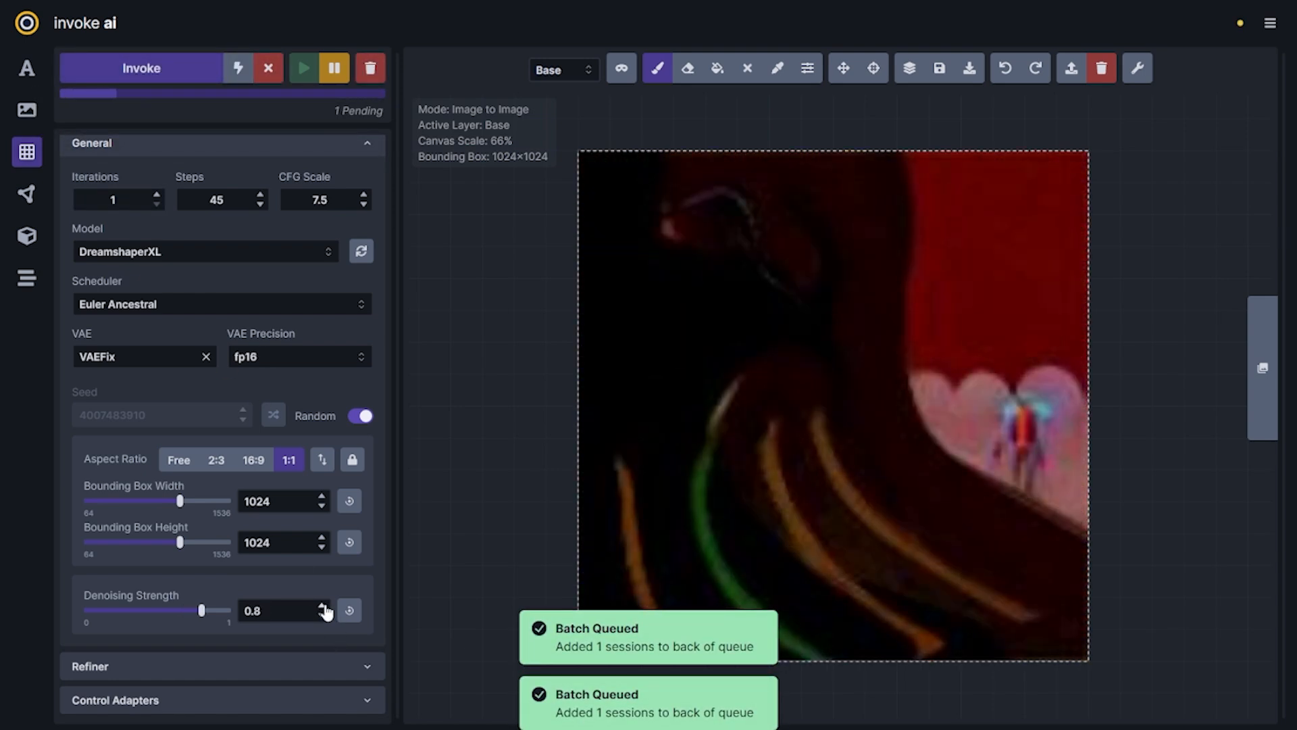
{"action": "left_click", "coordinate": [118, 68]}
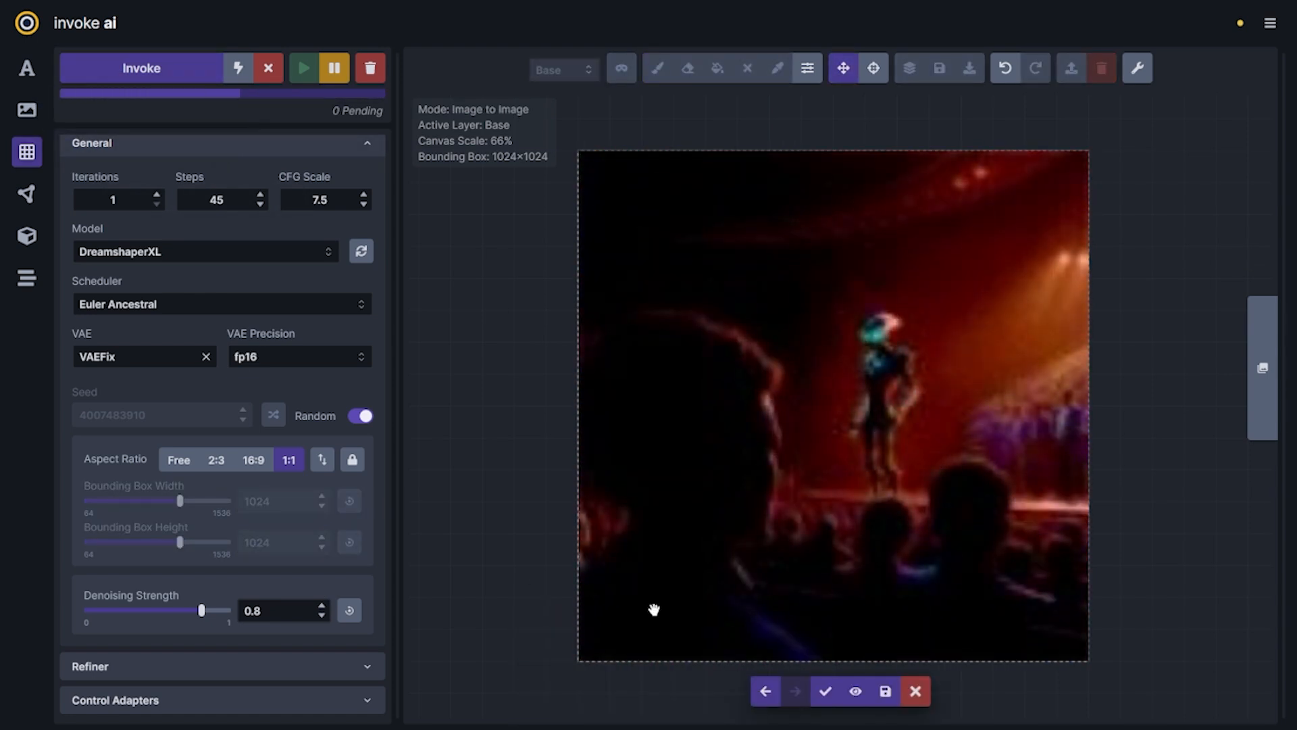
Compare the staged results and accept the one with the large alien silhouette overlooking the distant stage
{"action": "key", "text": "Left"}
{"action": "key", "text": "Left"}
{"action": "key", "text": "Right"}
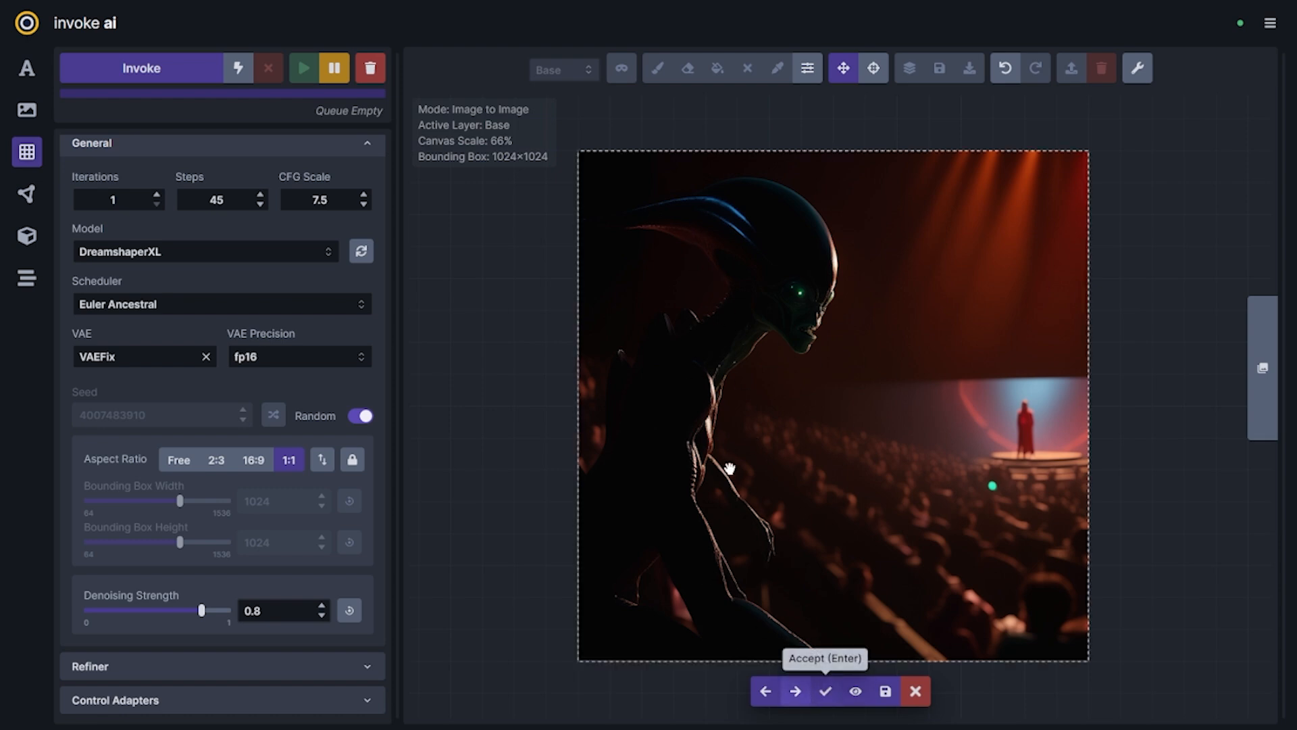
{"action": "left_click", "coordinate": [826, 691]}
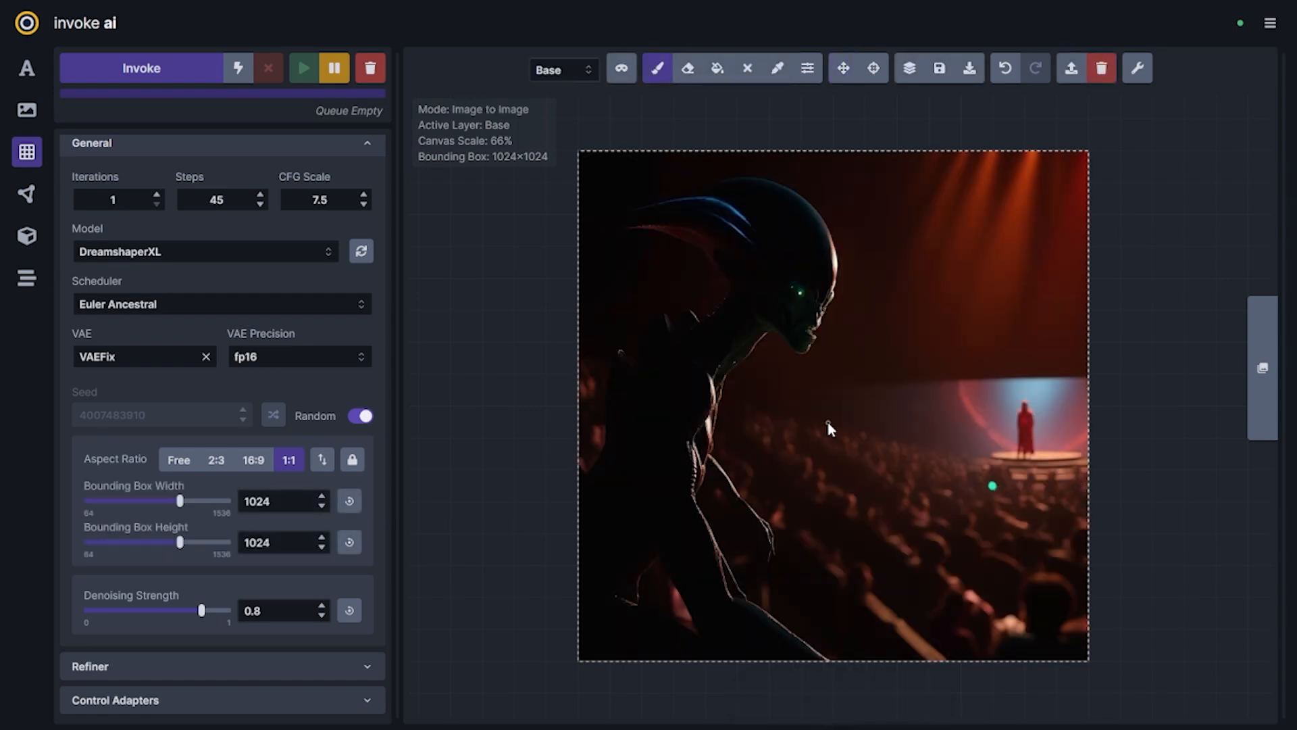
Paint over the large alien with dark colours sampled from the image and add rough brown and pink strokes in the lower-left foreground
{"action": "key", "text": "alt"}
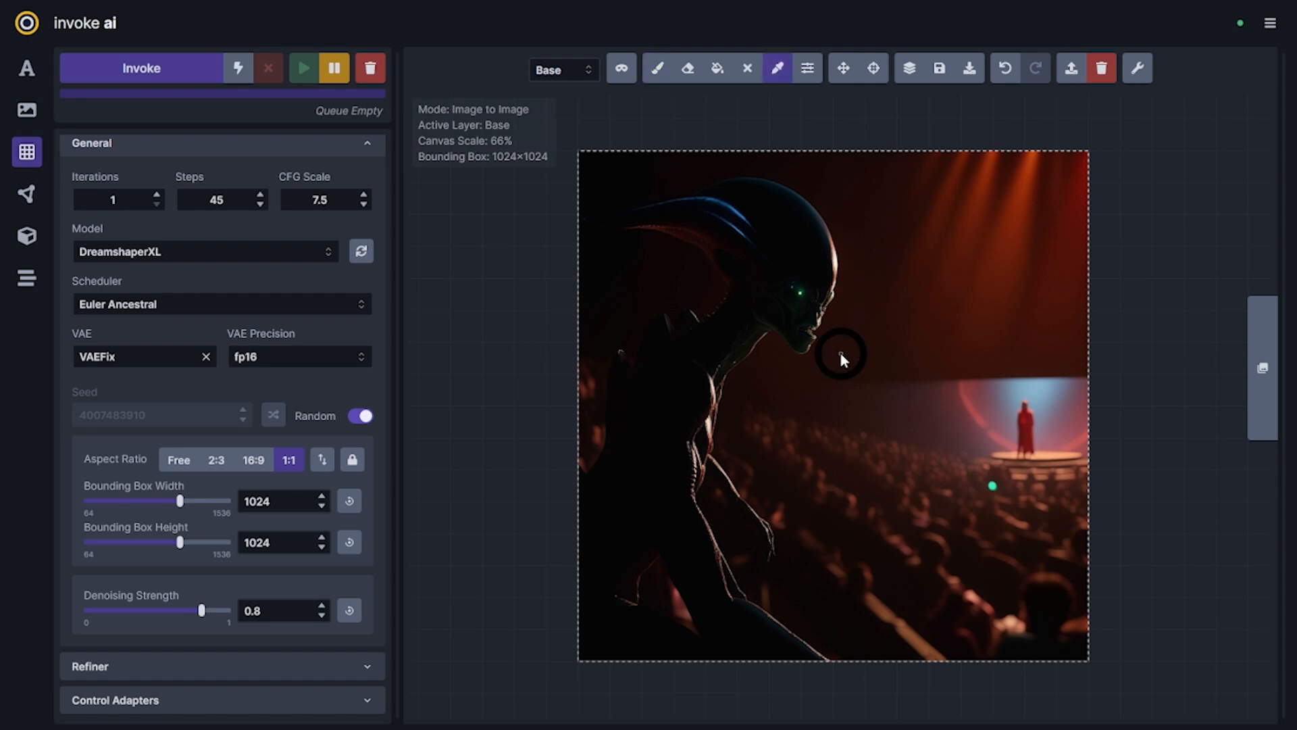
{"action": "mouse_move", "coordinate": [837, 358]}
{"action": "left_mouse_down"}
{"action": "mouse_move", "coordinate": [801, 321]}
{"action": "mouse_move", "coordinate": [679, 269]}
{"action": "mouse_move", "coordinate": [651, 313]}
{"action": "left_mouse_up"}
{"action": "key", "text": "alt"}
{"action": "left_click_drag", "start_coordinate": [691, 442], "coordinate": [681, 527]}
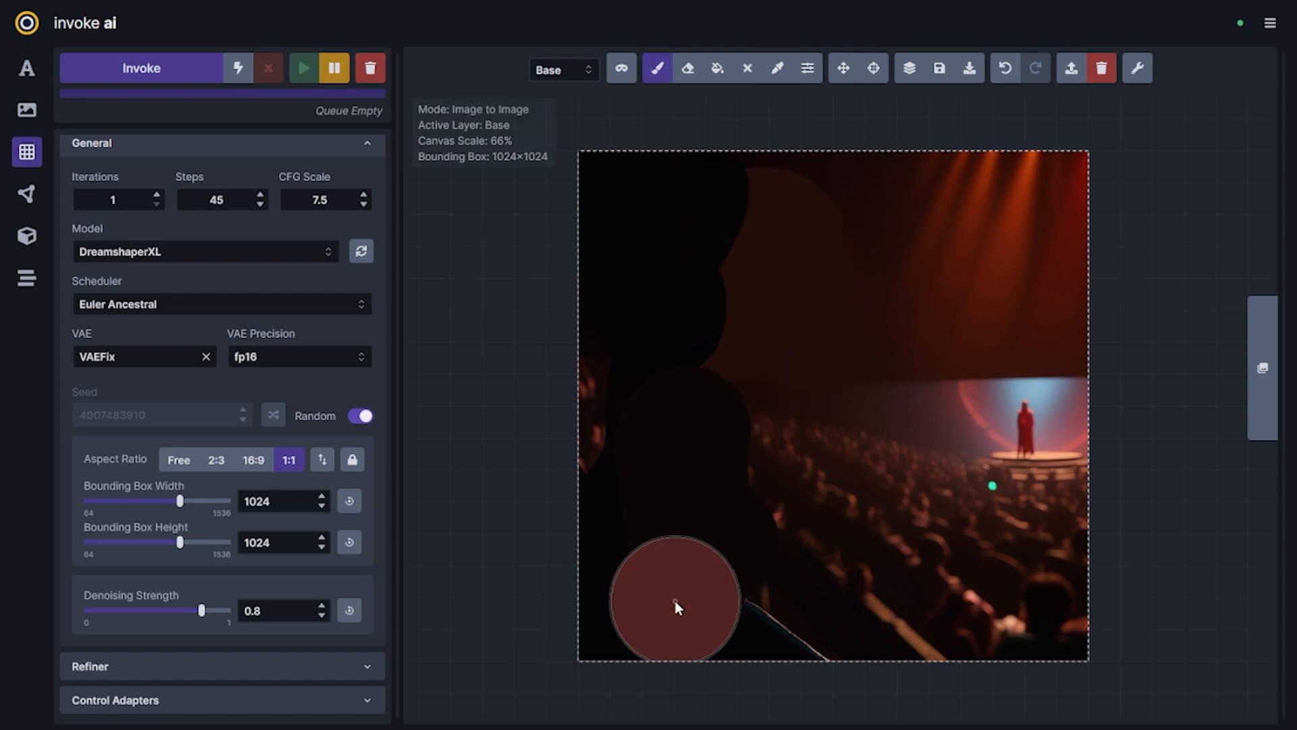
{"action": "mouse_move", "coordinate": [748, 607]}
{"action": "left_mouse_down"}
{"action": "mouse_move", "coordinate": [657, 518]}
{"action": "mouse_move", "coordinate": [746, 607]}
{"action": "mouse_move", "coordinate": [586, 529]}
{"action": "left_mouse_up"}
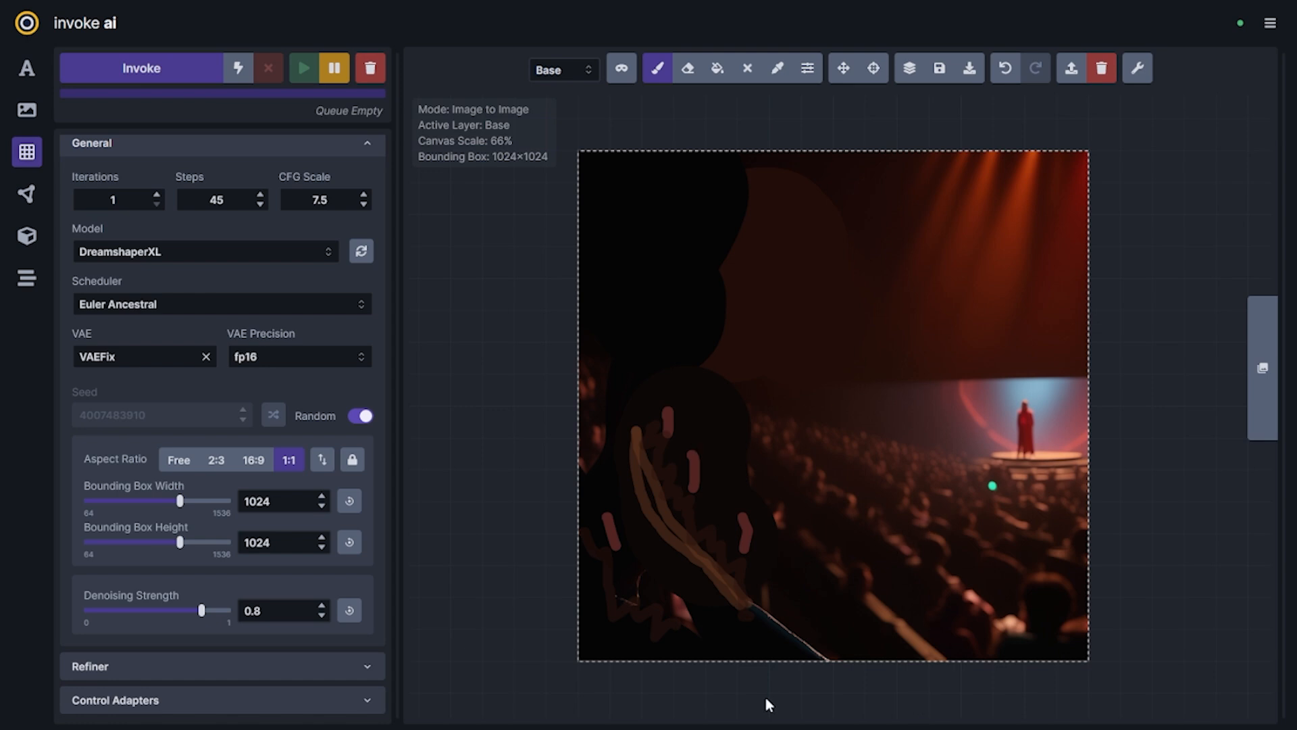
Lower the denoising strength and queue a generation of the repainted image
{"action": "mouse_move", "coordinate": [202, 617]}
{"action": "left_click_drag", "start_coordinate": [180, 620], "coordinate": [157, 617]}
{"action": "left_click_drag", "start_coordinate": [157, 610], "coordinate": [152, 614]}
{"action": "left_click", "coordinate": [200, 67]}
Raise the denoising strength to 0.65 and queue one more generation
{"action": "left_click_drag", "start_coordinate": [158, 611], "coordinate": [178, 612]}
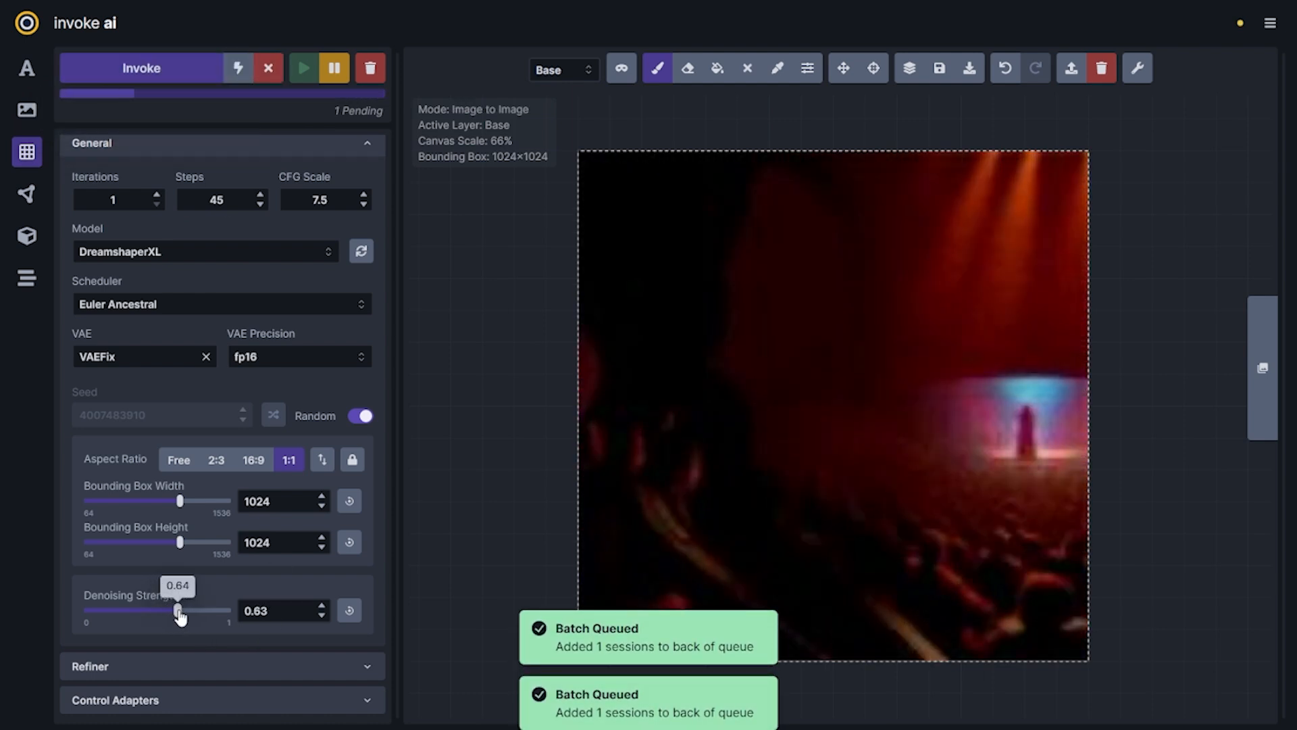
{"action": "left_click", "coordinate": [321, 606]}
{"action": "left_click", "coordinate": [110, 70]}
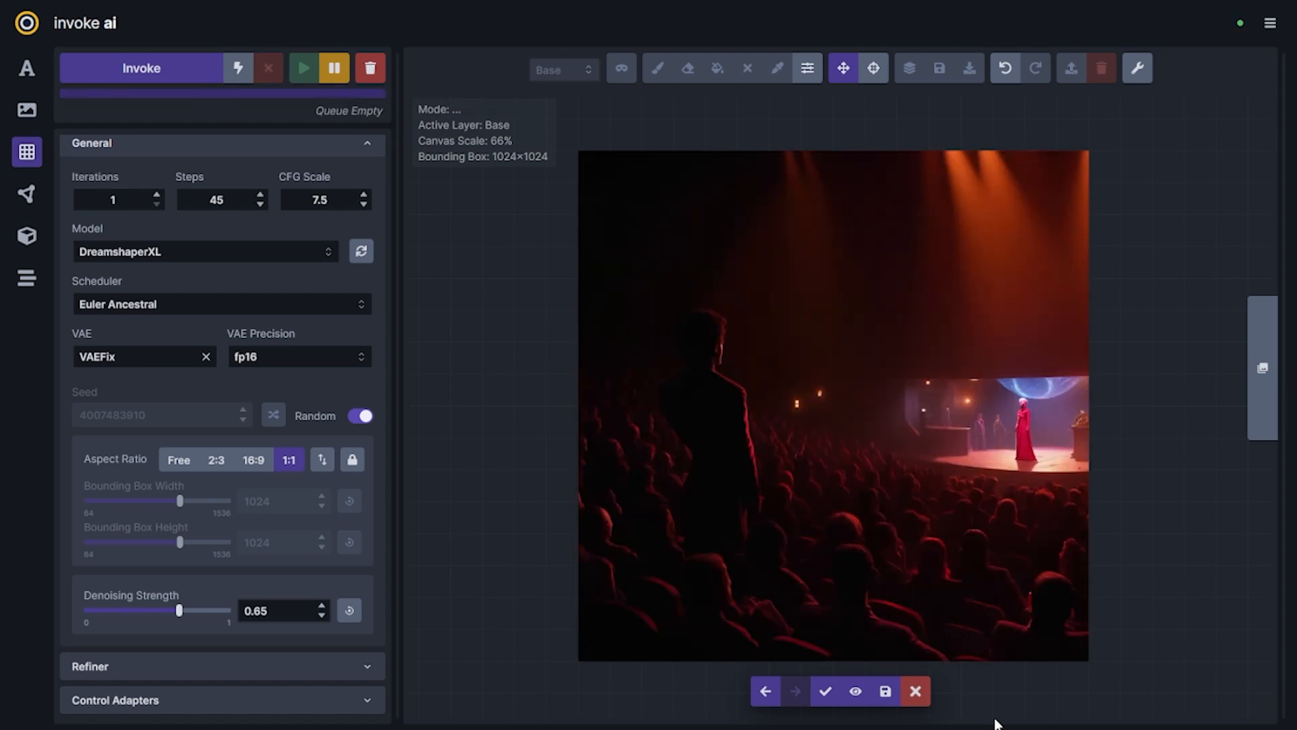
Compare the new staged results and accept the one with the standing silhouetted figure among the audience
{"action": "key", "text": "Left"}
{"action": "key", "text": "Left"}
{"action": "key", "text": "Right"}
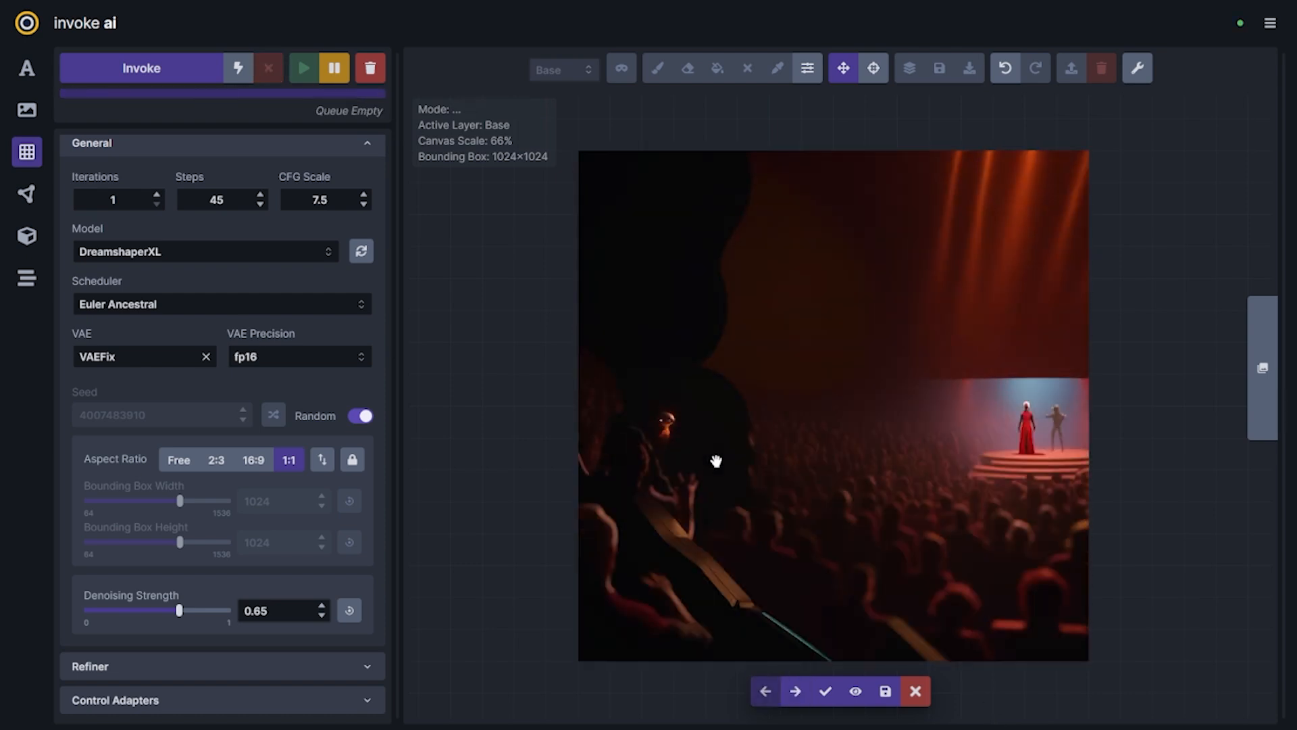
{"action": "key", "text": "Right"}
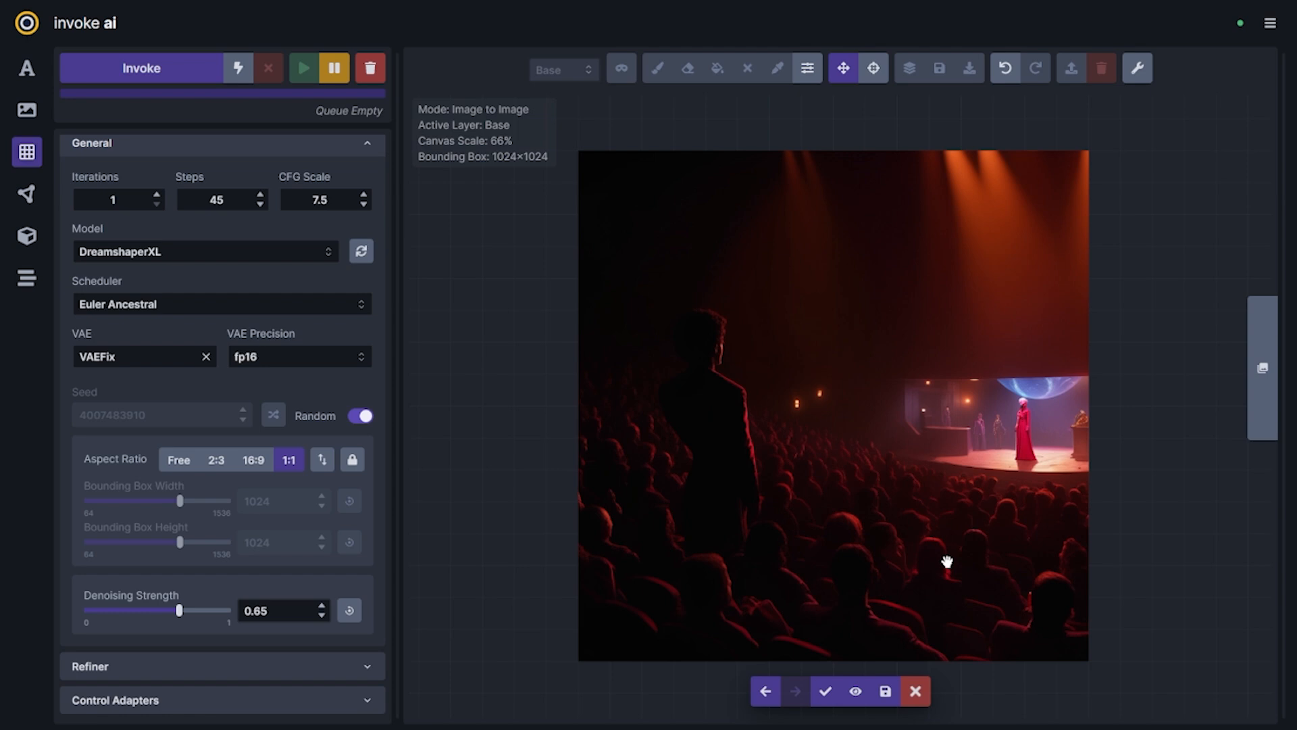
{"action": "left_click", "coordinate": [825, 690]}
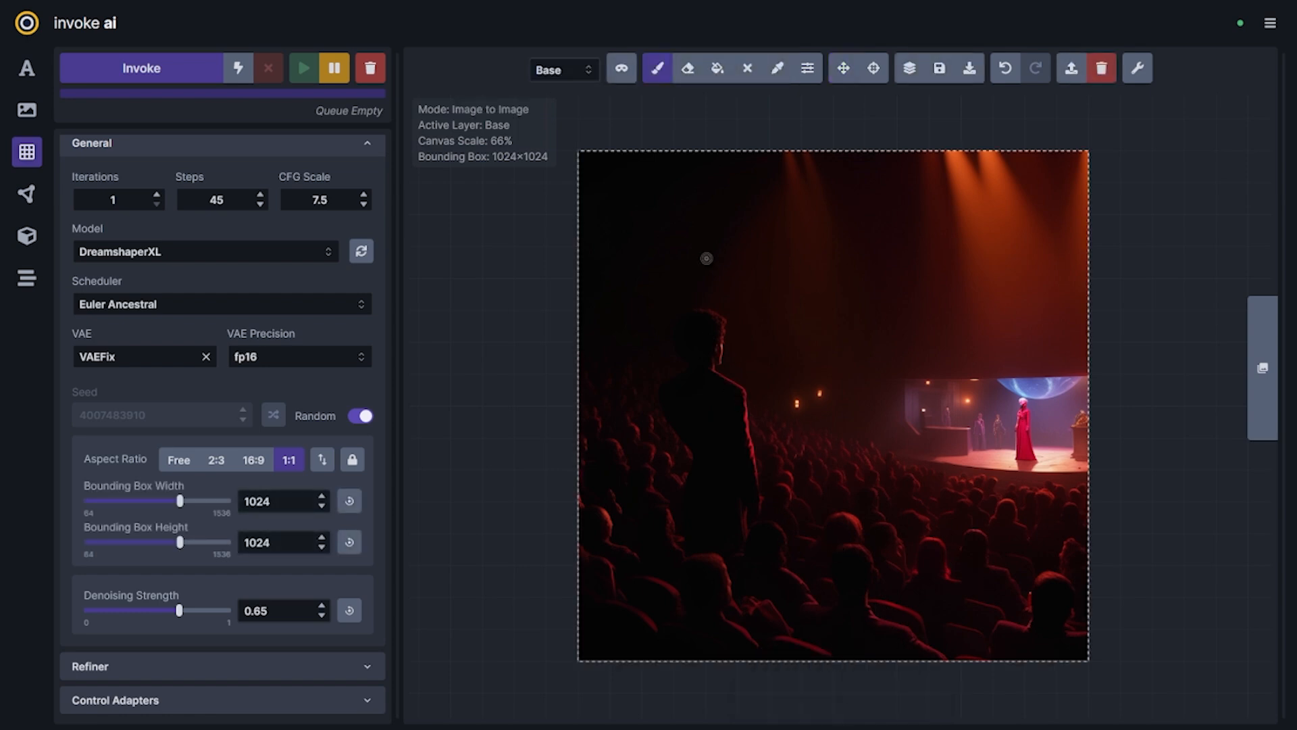
Shrink the bounding box to 256×256 and move it over the lit stage with the red-dressed figure
{"action": "key", "text": "v"}
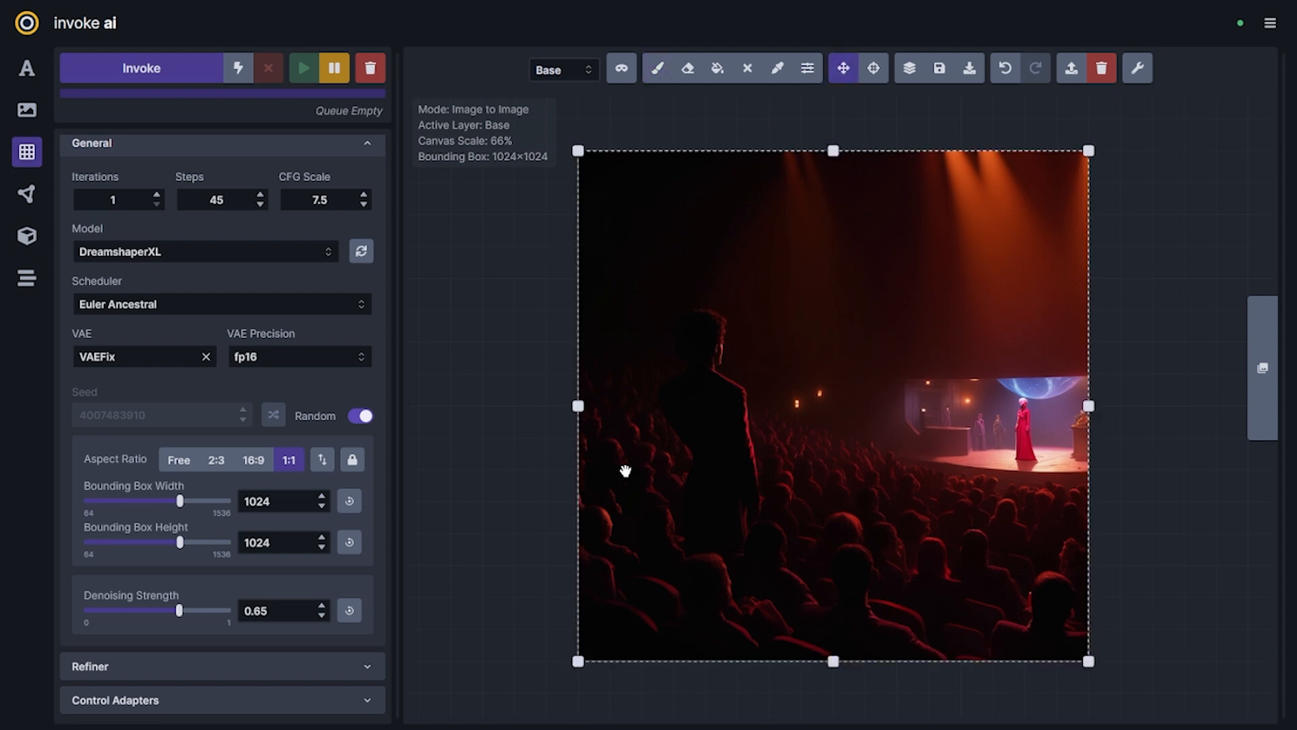
{"action": "left_click_drag", "start_coordinate": [578, 150], "coordinate": [1001, 510]}
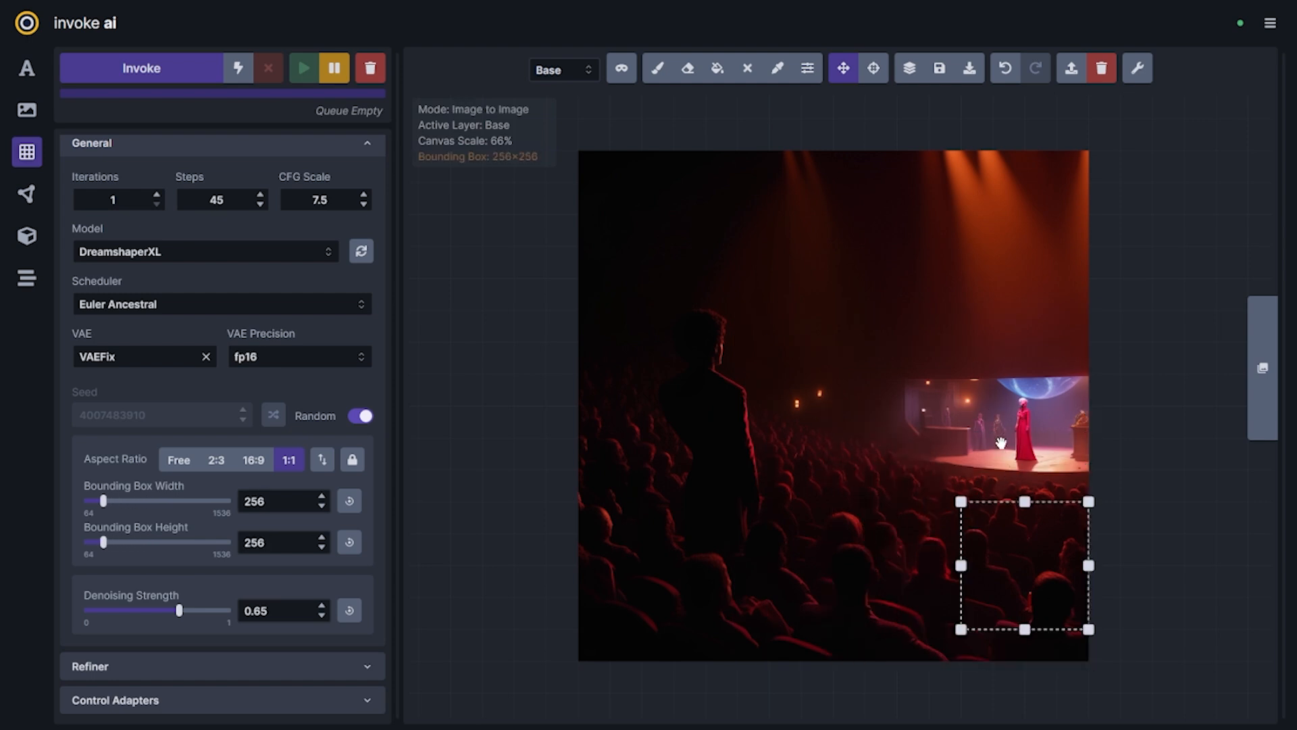
{"action": "scroll", "coordinate": [1001, 442], "scroll_direction": "up", "scroll_amount": 10}
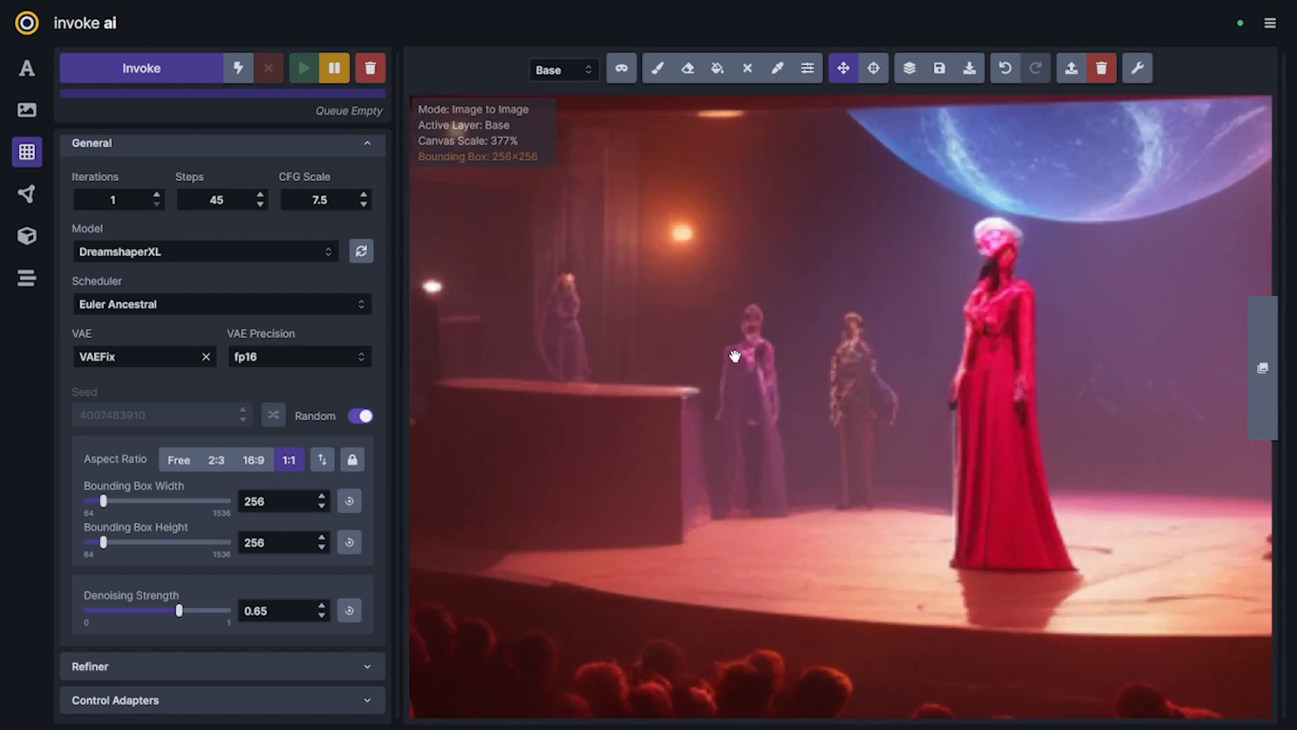
{"action": "scroll", "coordinate": [859, 405], "scroll_direction": "down", "scroll_amount": 3}
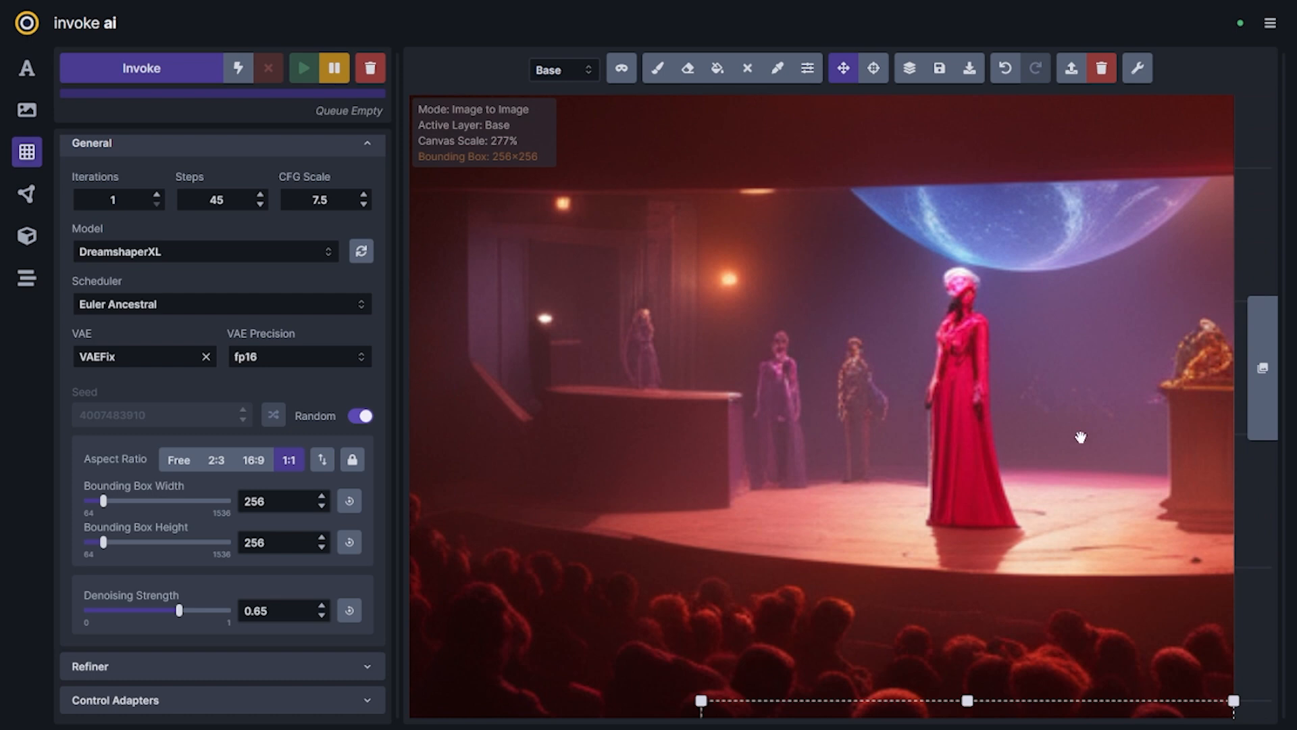
{"action": "left_click_drag", "start_coordinate": [899, 399], "coordinate": [892, 399]}
{"action": "scroll", "coordinate": [917, 508], "scroll_direction": "down", "scroll_amount": 6}
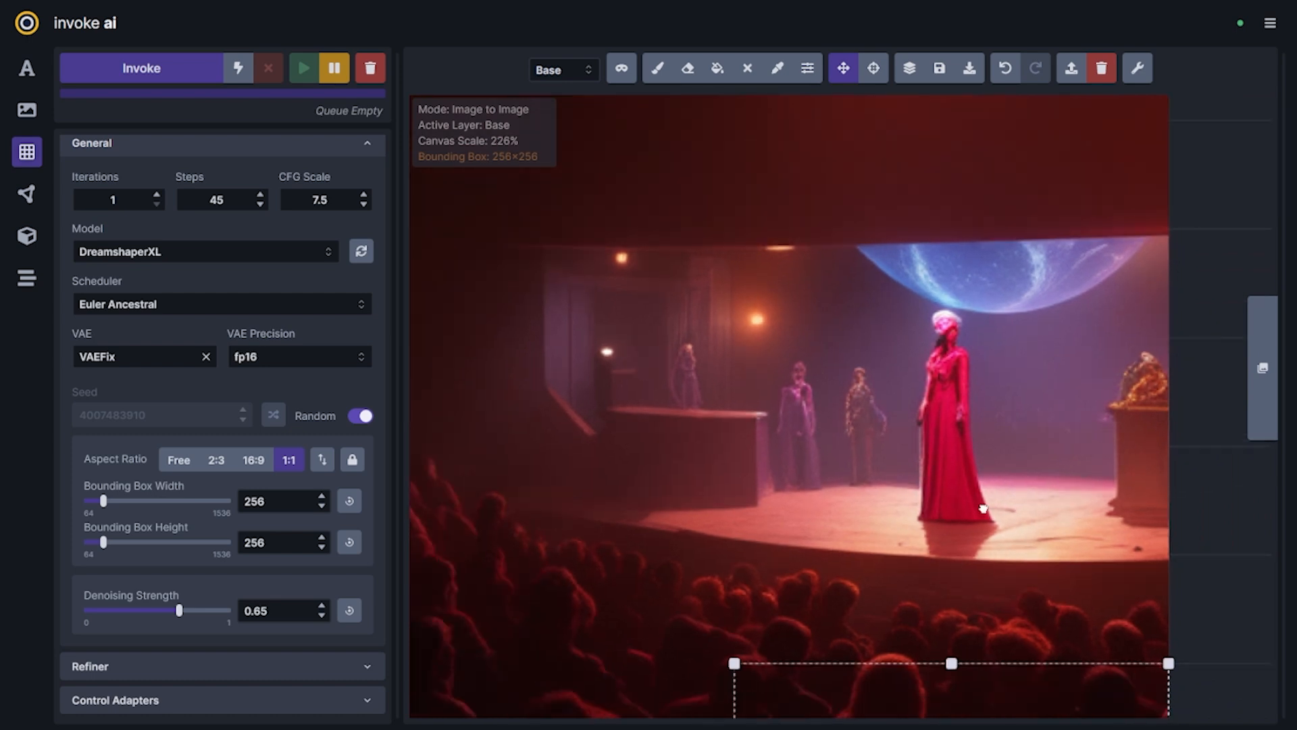
{"action": "scroll", "coordinate": [993, 460], "scroll_direction": "down", "scroll_amount": 3}
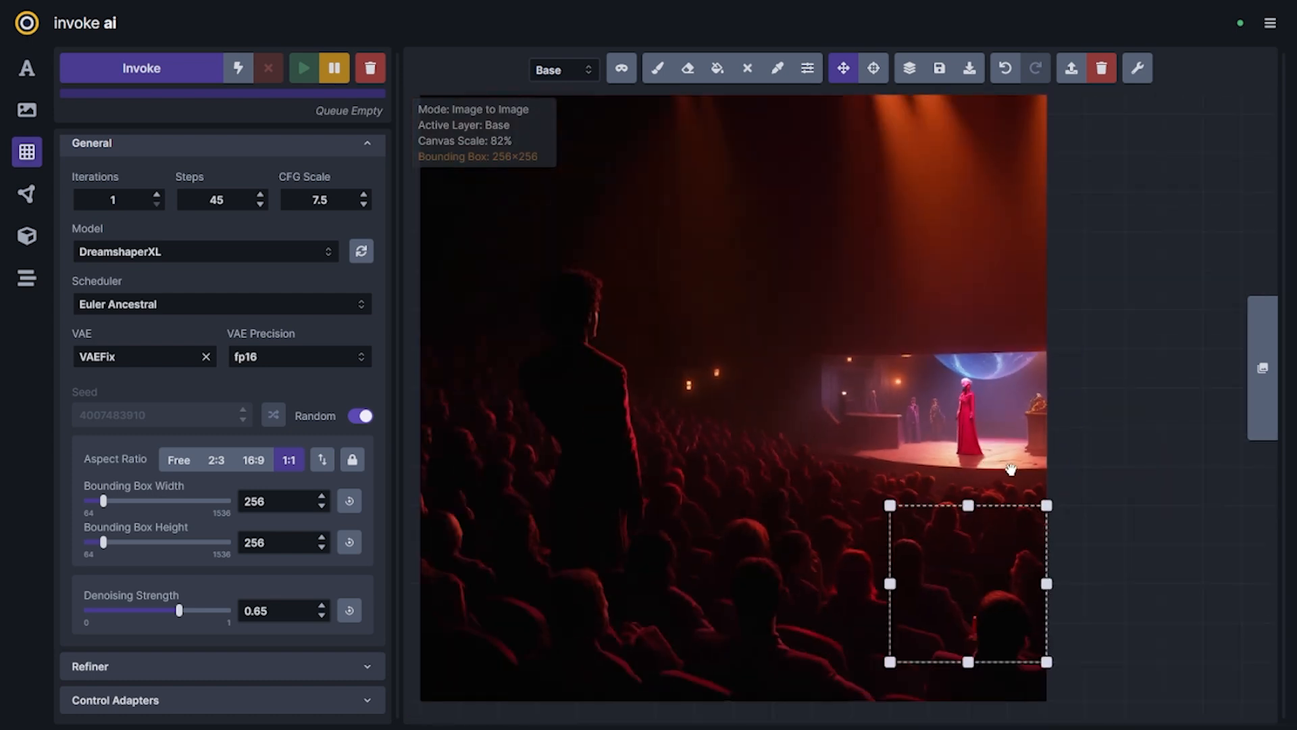
{"action": "left_click_drag", "start_coordinate": [1023, 502], "coordinate": [992, 350]}
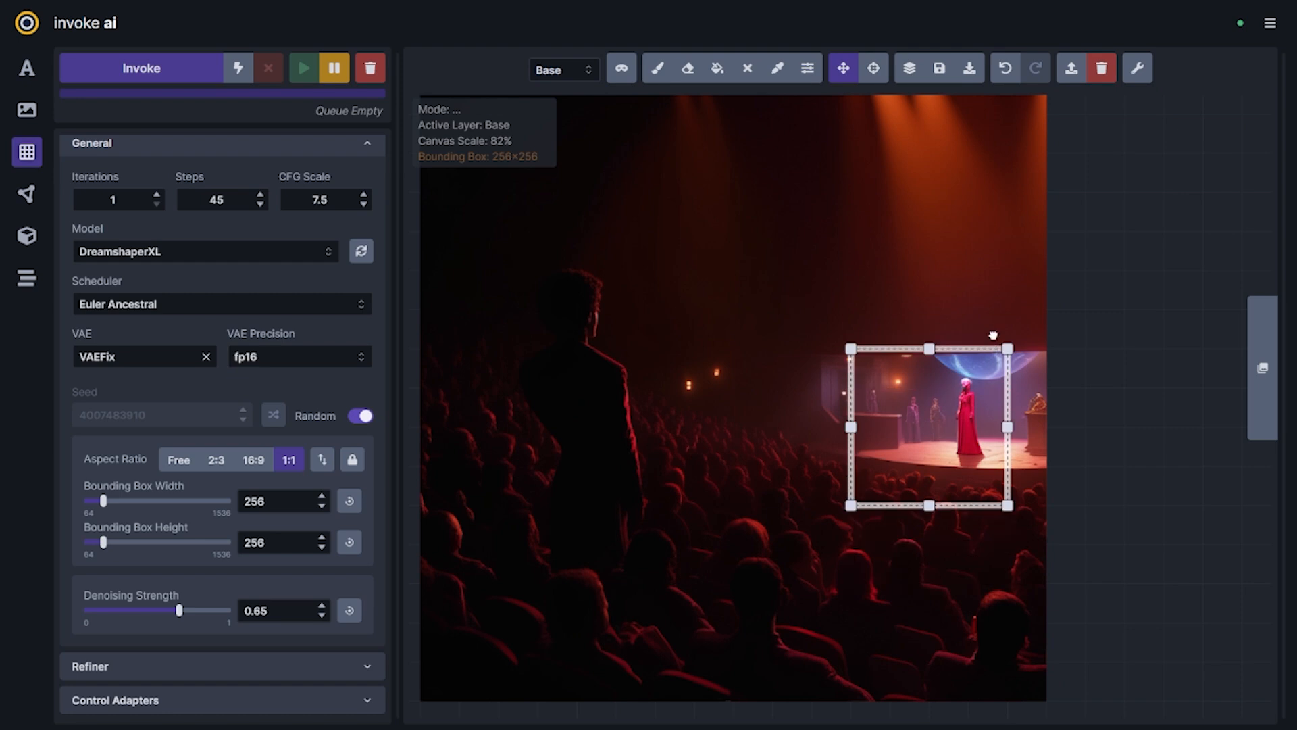
On the mask layer, paint over the red-dressed figure and the three background figures on the stage, adjusting the brush size
{"action": "scroll", "coordinate": [981, 398], "scroll_direction": "up", "scroll_amount": 9}
{"action": "key", "text": "b"}
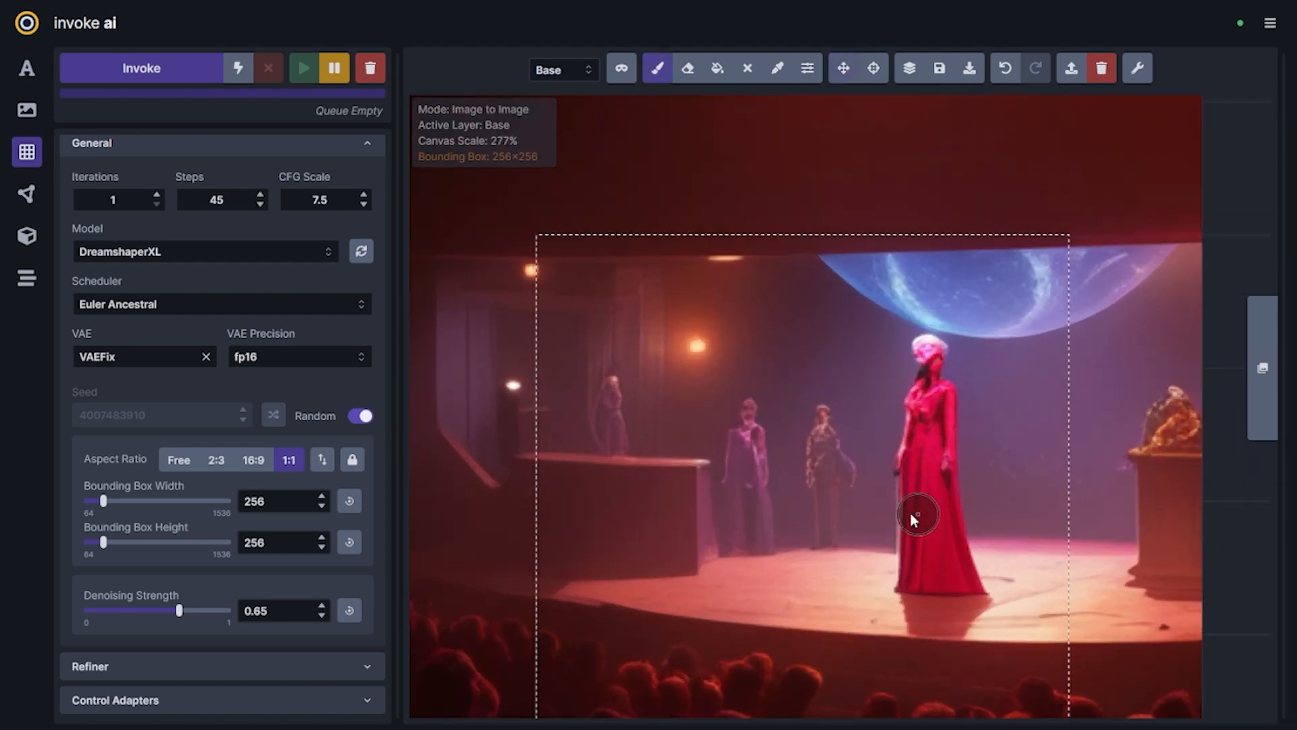
{"action": "key", "text": "q"}
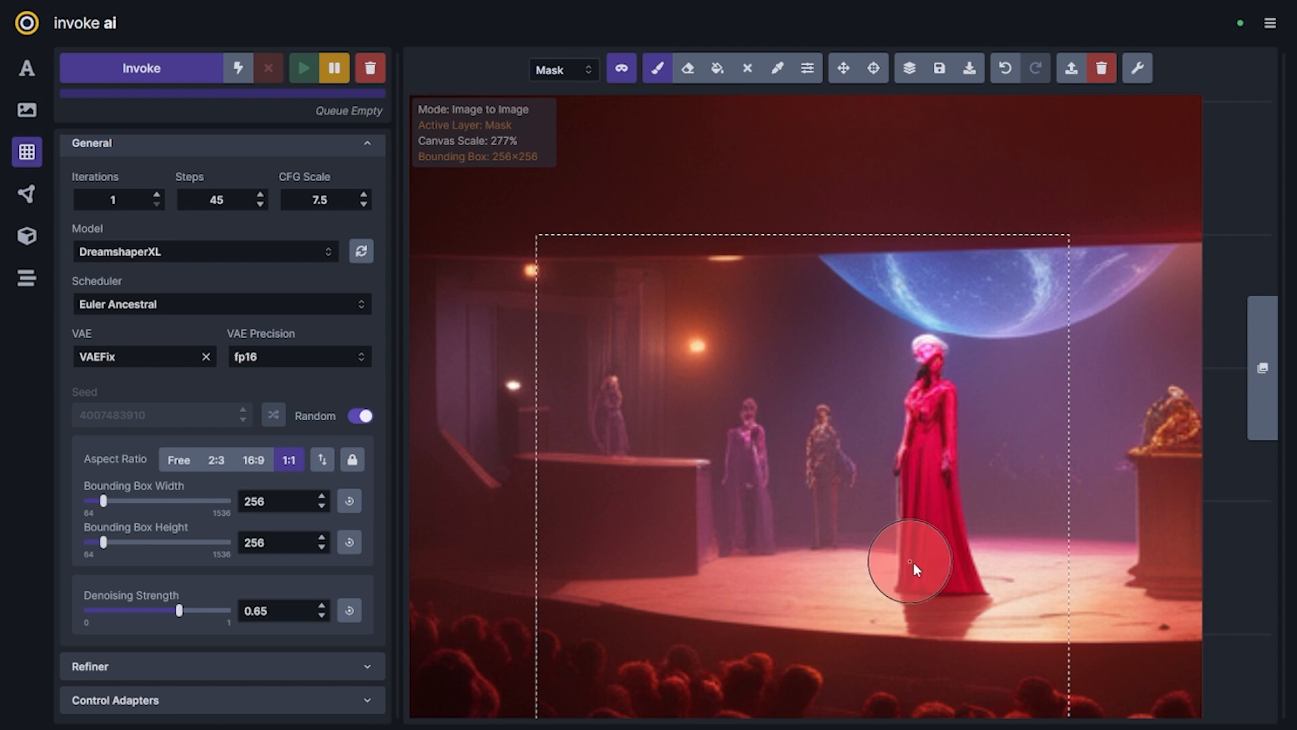
{"action": "mouse_move", "coordinate": [921, 557]}
{"action": "left_mouse_down"}
{"action": "mouse_move", "coordinate": [922, 374]}
{"action": "mouse_move", "coordinate": [959, 560]}
{"action": "left_mouse_up"}
{"action": "key", "text": "bracketleft"}
{"action": "key", "text": "bracketleft"}
{"action": "key", "text": "bracketleft"}
{"action": "key", "text": "bracketleft"}
{"action": "key", "text": "bracketright"}
{"action": "mouse_move", "coordinate": [827, 532]}
{"action": "left_mouse_down"}
{"action": "mouse_move", "coordinate": [821, 426]}
{"action": "mouse_move", "coordinate": [832, 530]}
{"action": "left_mouse_up"}
{"action": "mouse_move", "coordinate": [735, 530]}
{"action": "left_mouse_down"}
{"action": "mouse_move", "coordinate": [764, 486]}
{"action": "mouse_move", "coordinate": [762, 529]}
{"action": "left_mouse_up"}
{"action": "left_click_drag", "start_coordinate": [608, 438], "coordinate": [605, 393]}
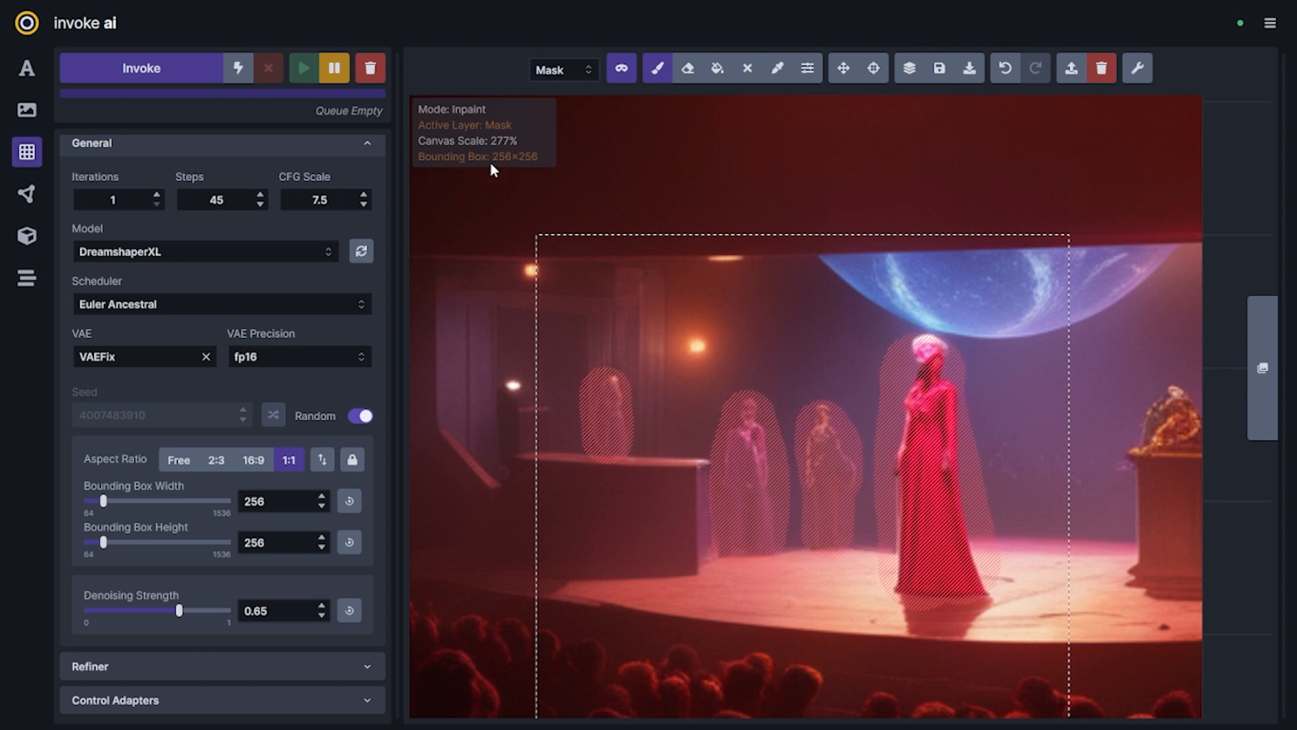
Set Scale Before Processing to Manual with a scaled width and height of 1024
{"action": "scroll", "coordinate": [865, 561], "scroll_direction": "down", "scroll_amount": 5}
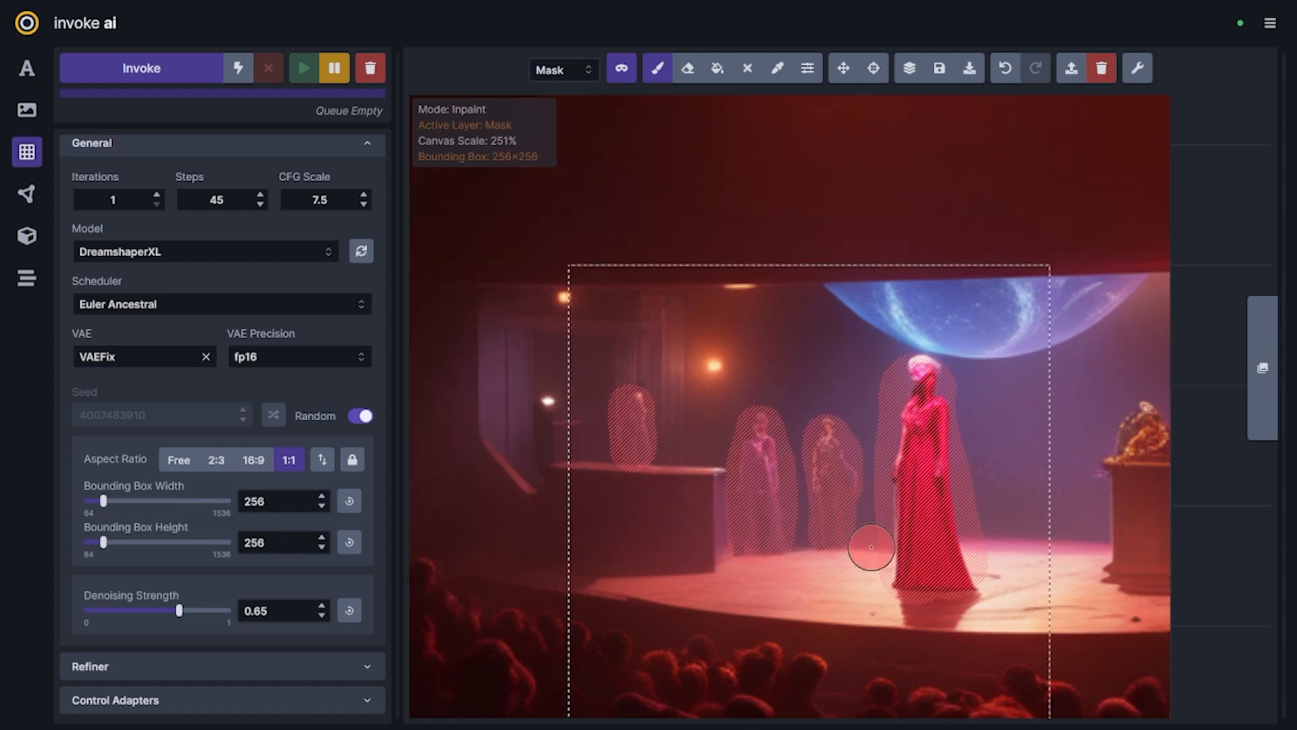
{"action": "scroll", "coordinate": [256, 513], "scroll_direction": "down", "scroll_amount": 6}
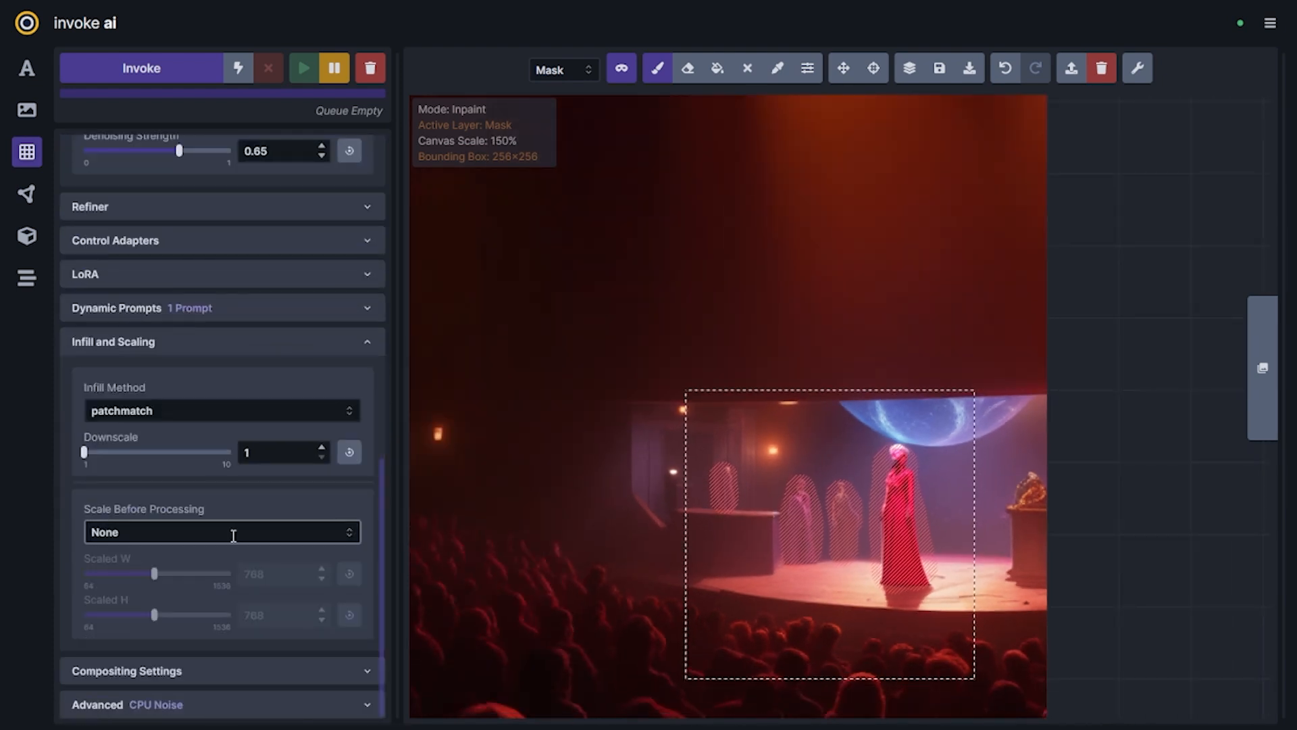
{"action": "left_click", "coordinate": [192, 531]}
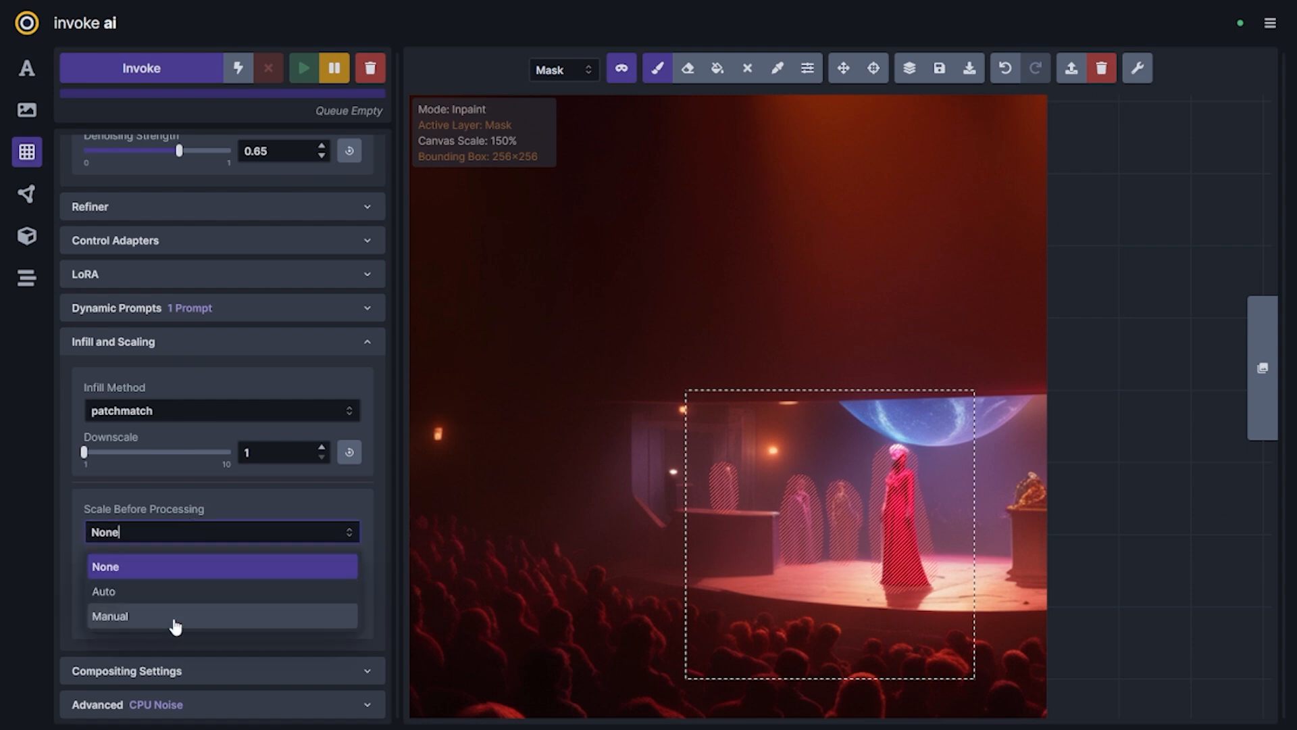
{"action": "left_click", "coordinate": [175, 617]}
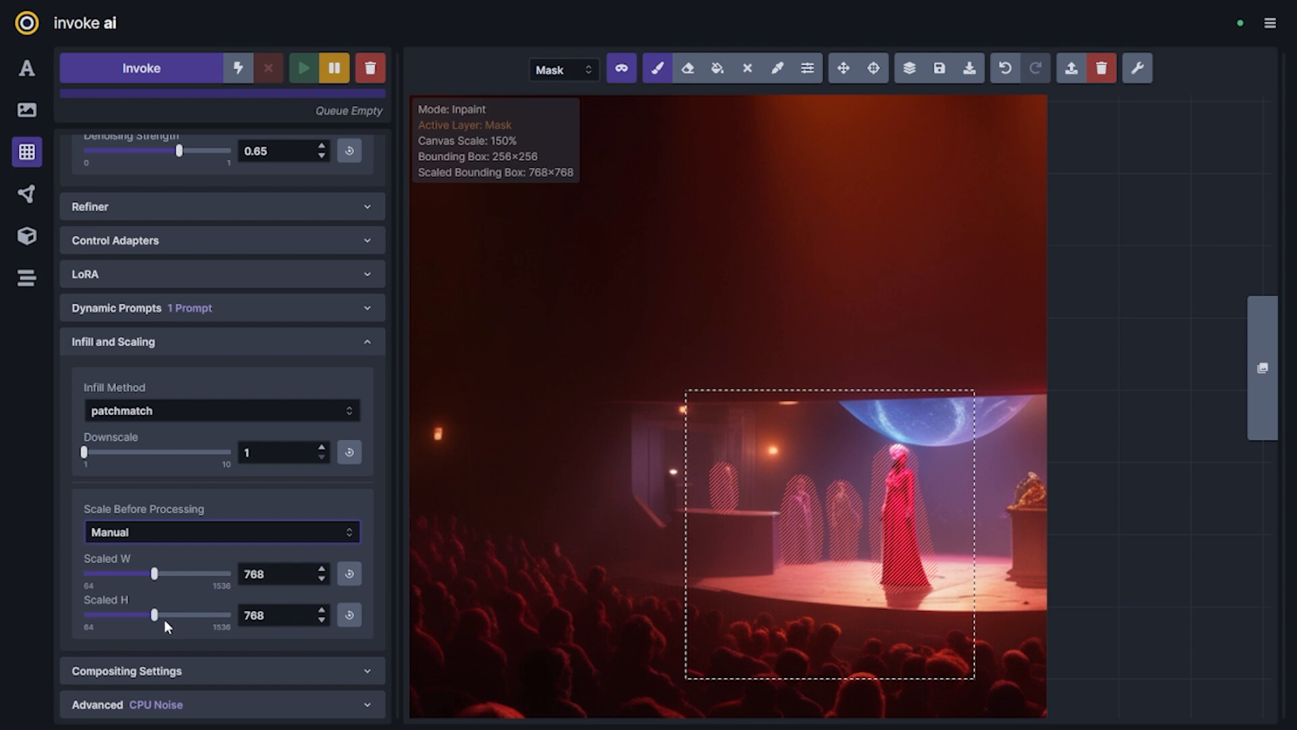
{"action": "left_click", "coordinate": [349, 573]}
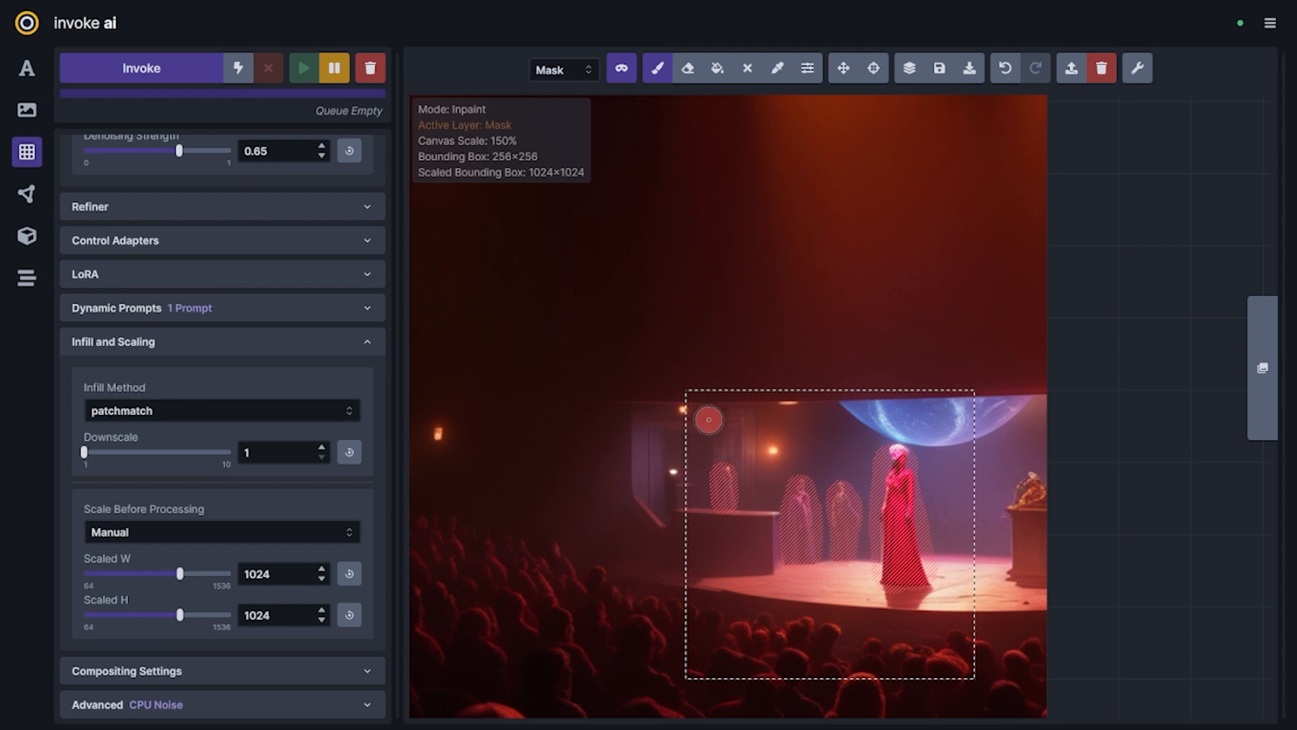
{"action": "scroll", "coordinate": [689, 444], "scroll_direction": "down", "scroll_amount": 2}
{"action": "scroll", "coordinate": [689, 445], "scroll_direction": "up", "scroll_amount": 2}
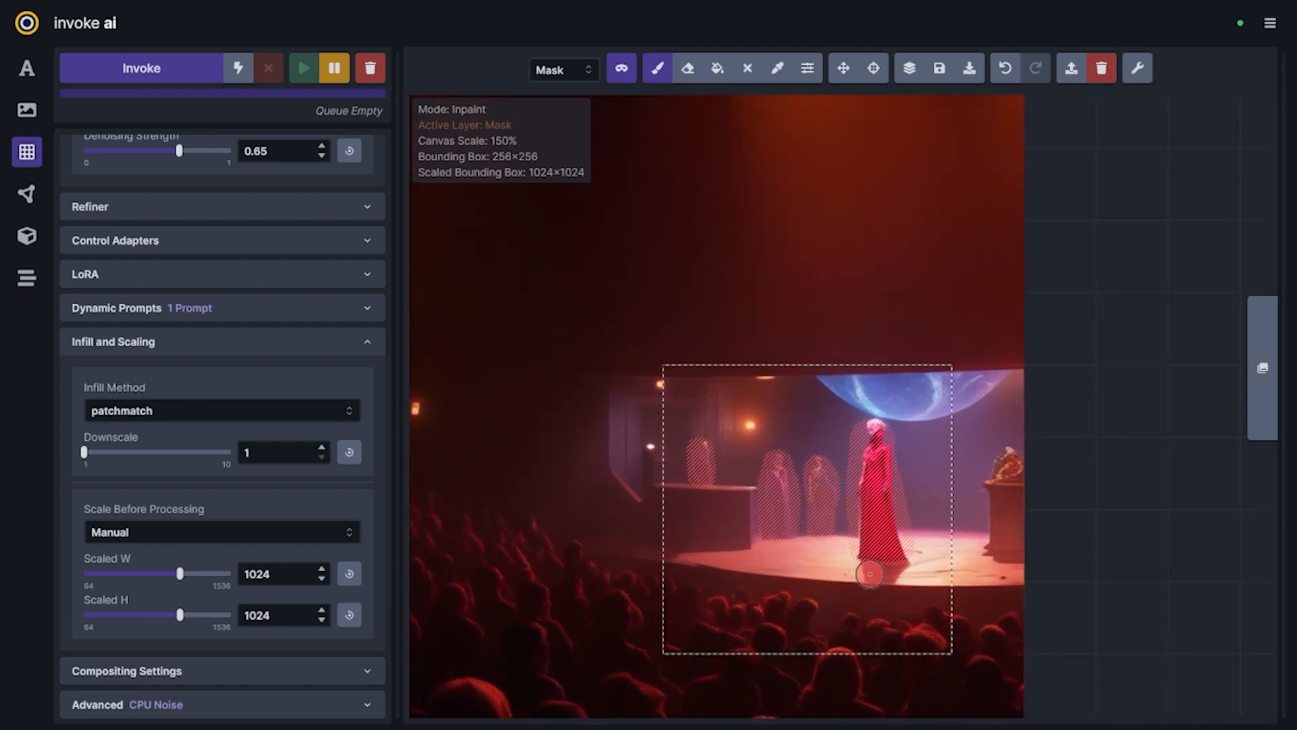
{"action": "scroll", "coordinate": [723, 550], "scroll_direction": "down", "scroll_amount": 2}
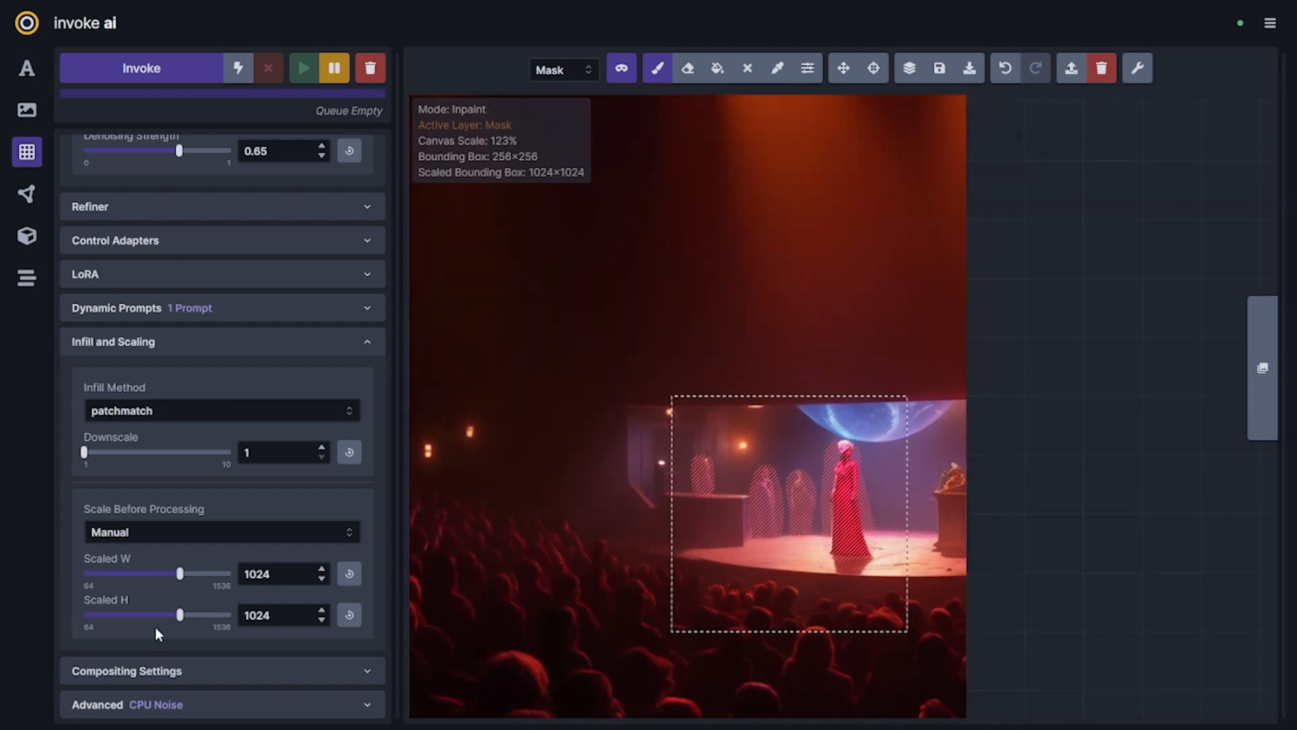
Queue inpainting generations of the masked figures while lowering the denoising strength to 0.6, 0.55 and 0.5
{"action": "scroll", "coordinate": [200, 554], "scroll_direction": "up", "scroll_amount": 5}
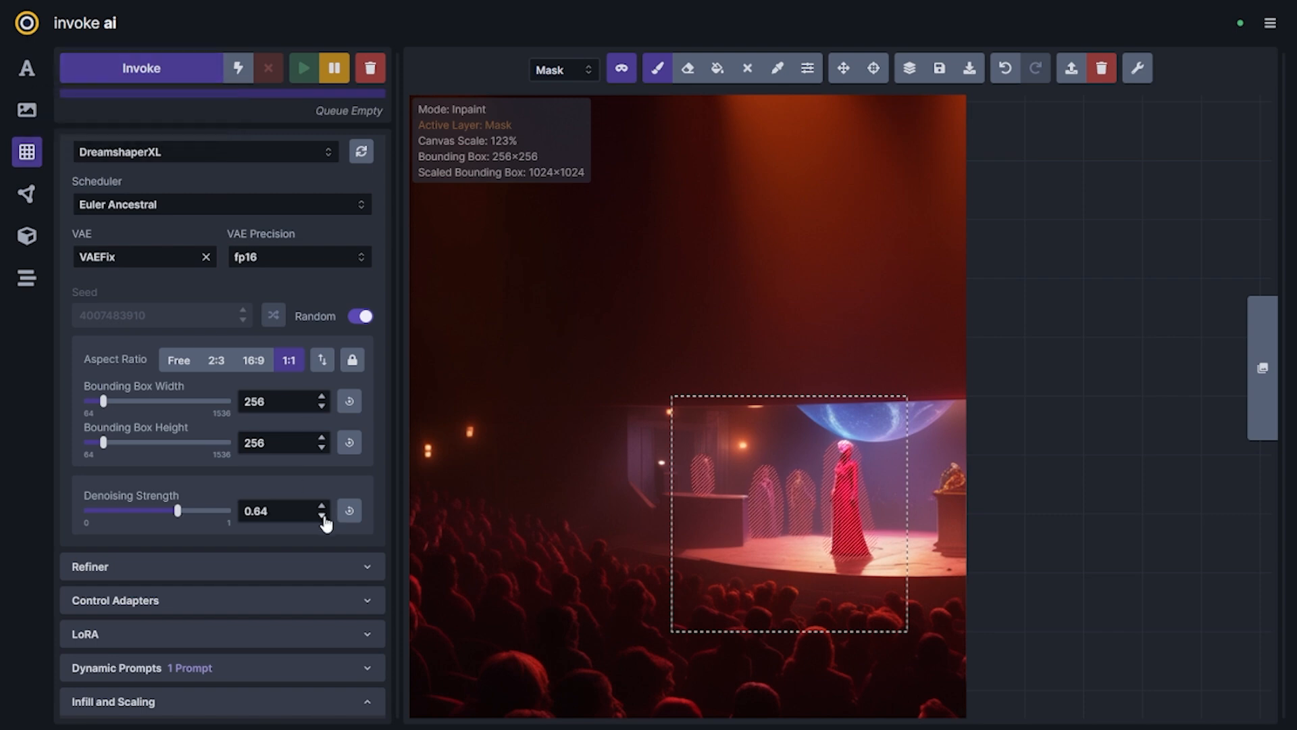
{"action": "left_click", "coordinate": [323, 516]}
{"action": "left_click", "coordinate": [160, 67]}
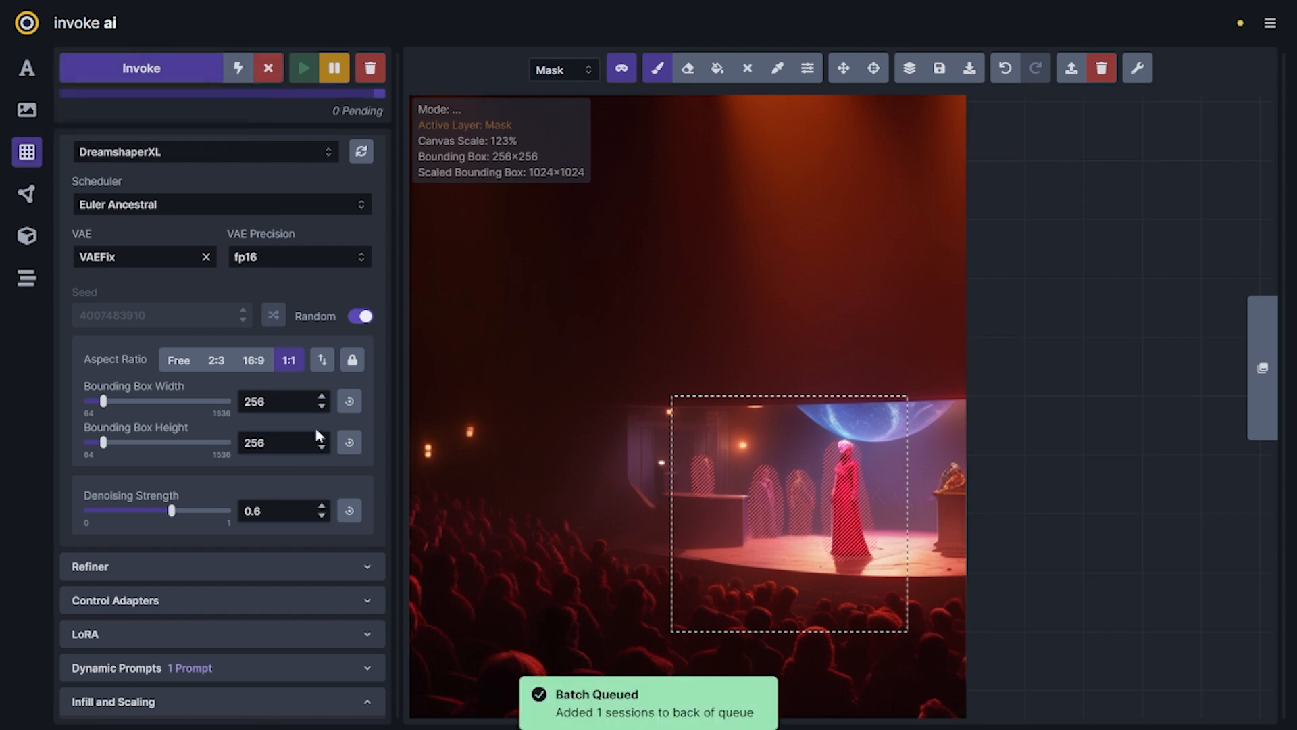
{"action": "left_click", "coordinate": [325, 517]}
{"action": "left_click", "coordinate": [325, 517]}
{"action": "left_click", "coordinate": [325, 517]}
{"action": "left_click", "coordinate": [325, 517]}
{"action": "left_click", "coordinate": [324, 516]}
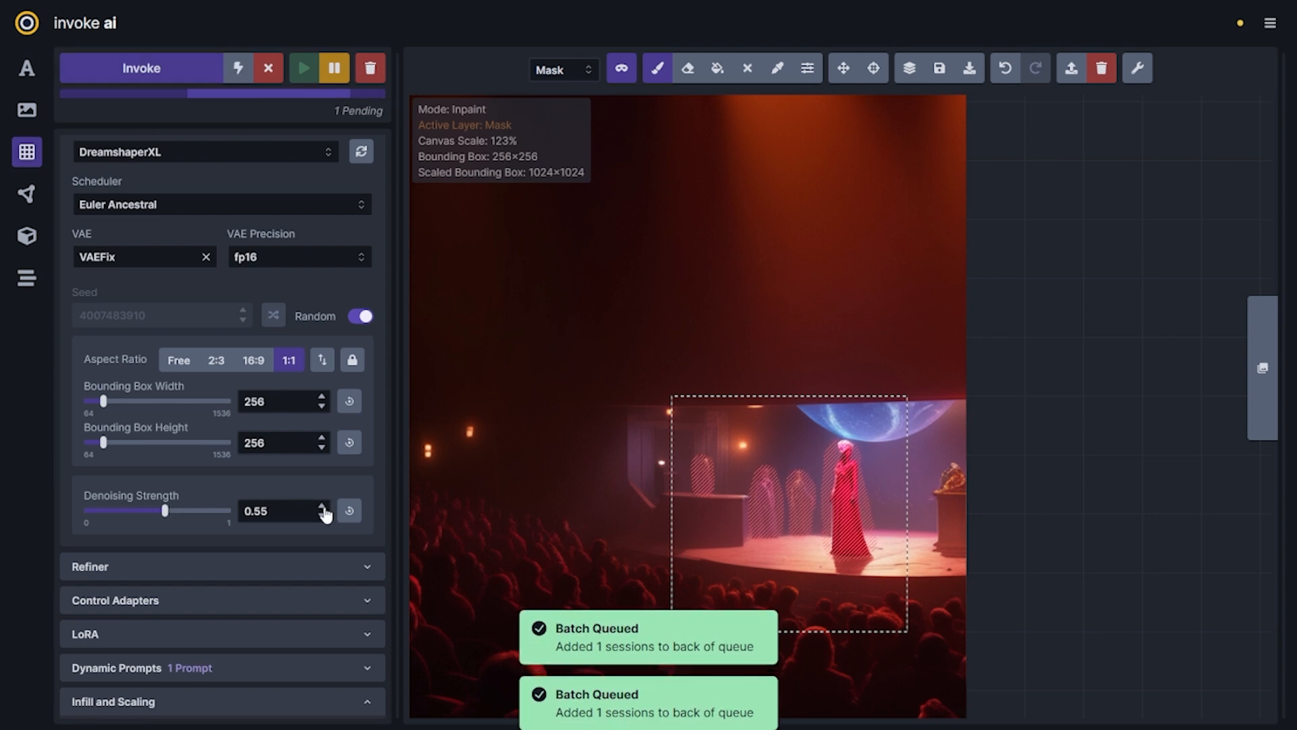
{"action": "left_click", "coordinate": [185, 76]}
{"action": "left_click", "coordinate": [325, 516]}
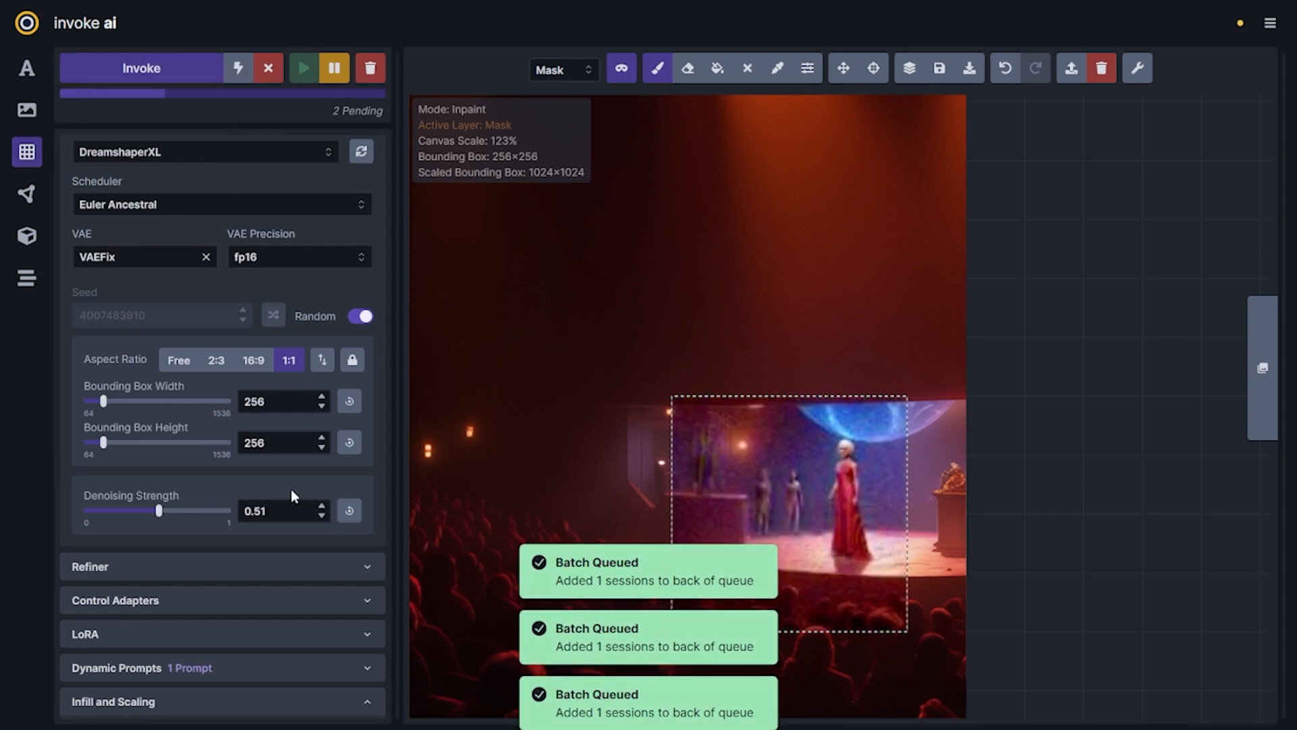
{"action": "left_click", "coordinate": [324, 517]}
{"action": "left_click", "coordinate": [174, 76]}
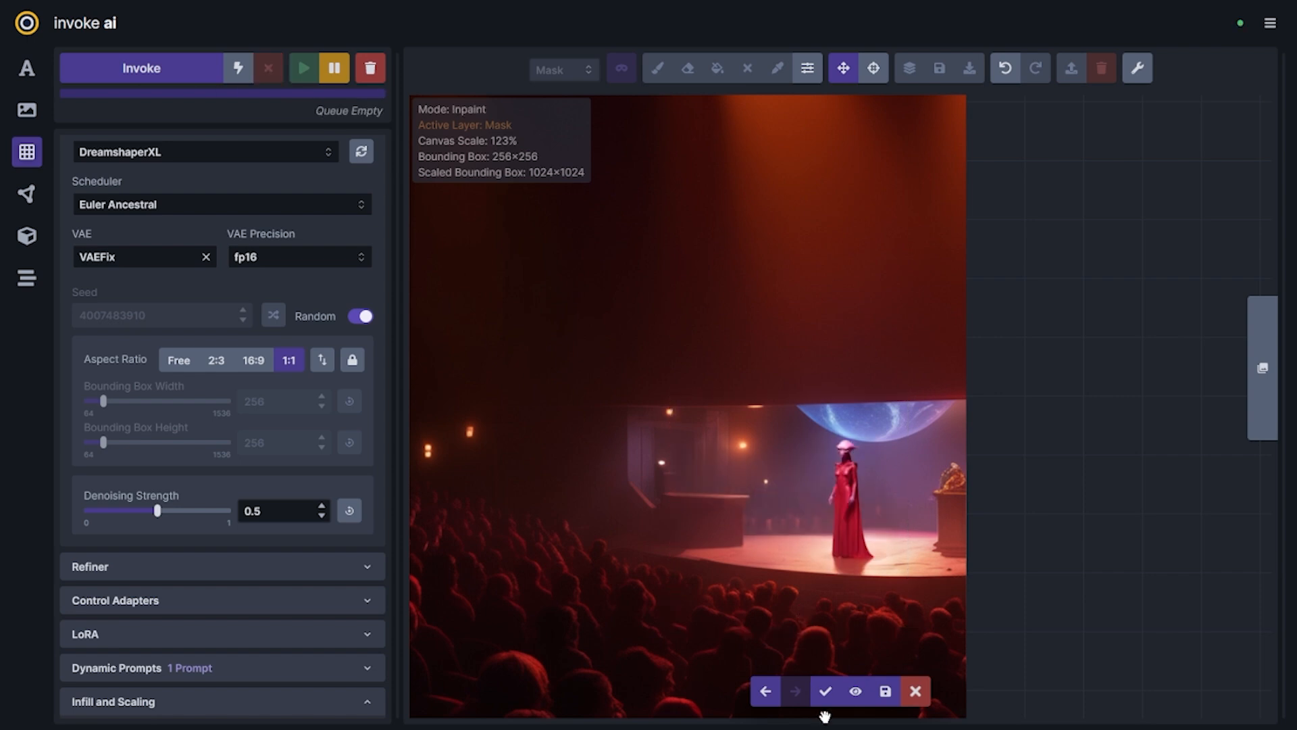
Compare the staged inpainting results and accept the one with a lone alien-headed figure in red on the stage
{"action": "key", "text": "Left"}
{"action": "key", "text": "Left"}
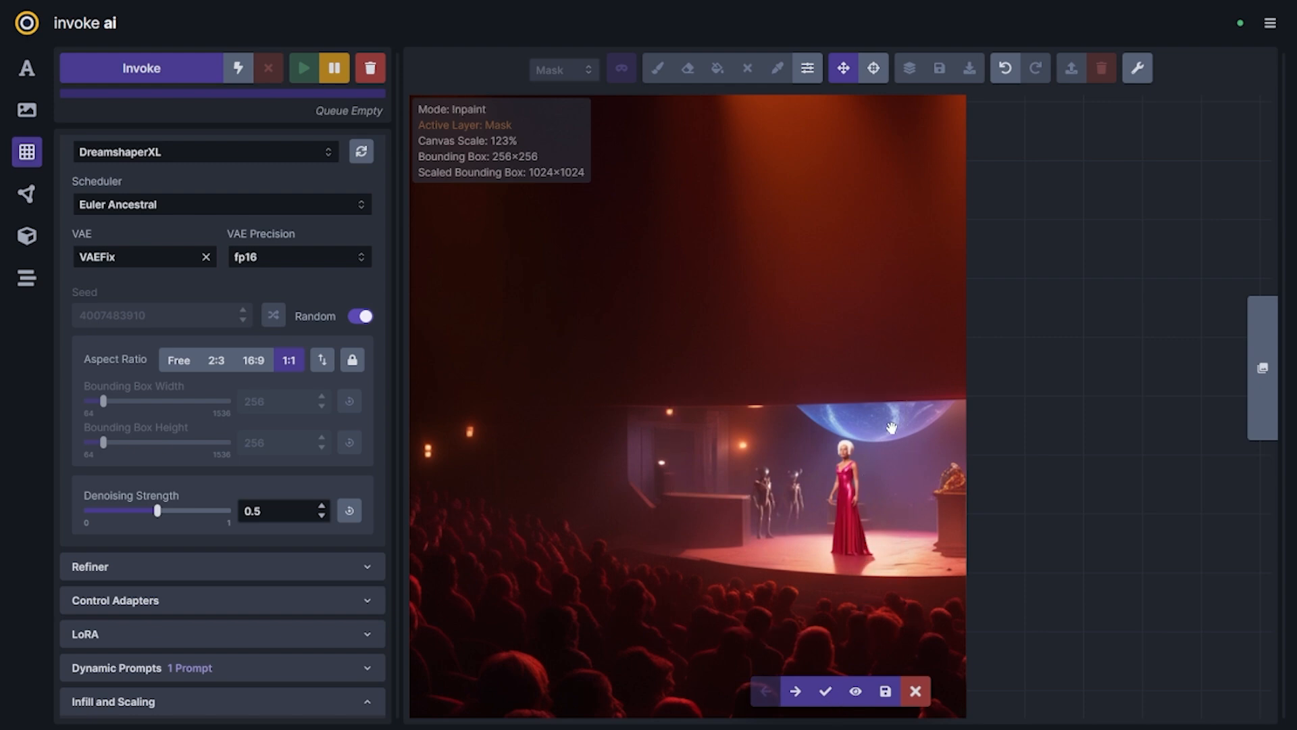
{"action": "key", "text": "Right"}
{"action": "key", "text": "Right"}
{"action": "key", "text": "Right"}
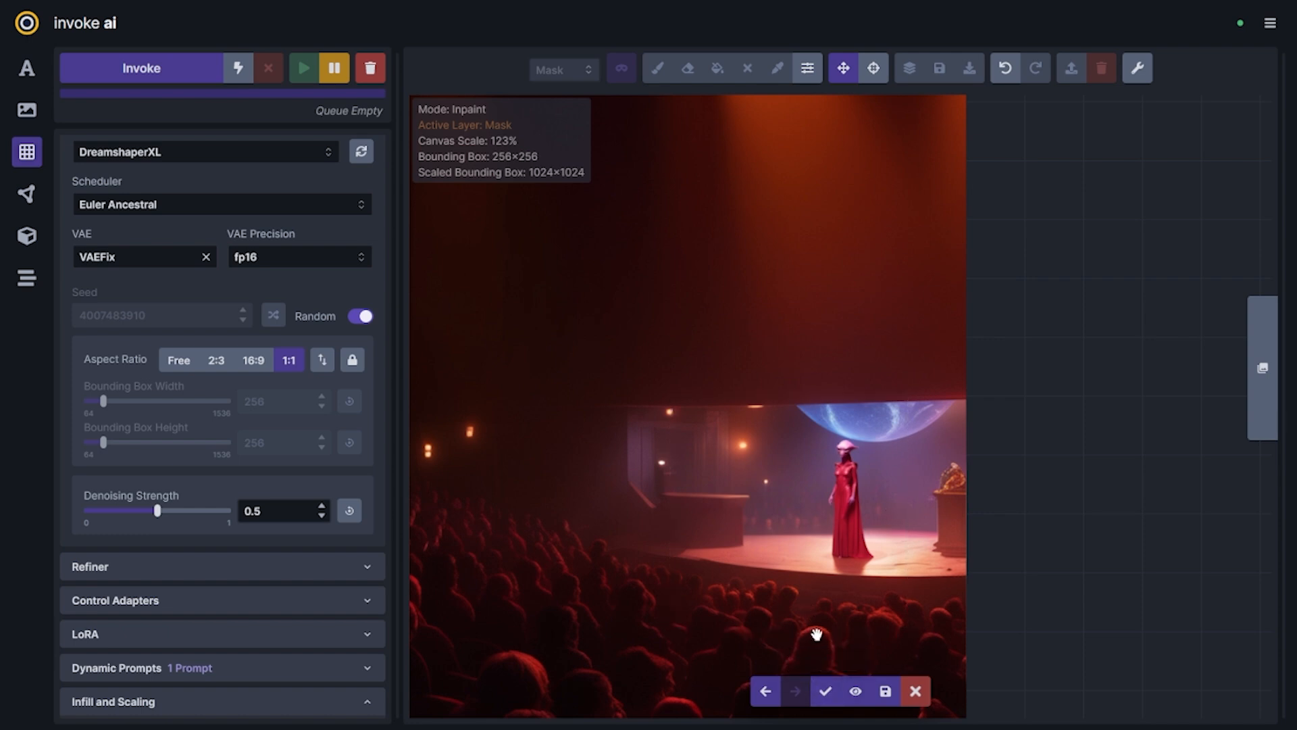
{"action": "left_click", "coordinate": [825, 696]}
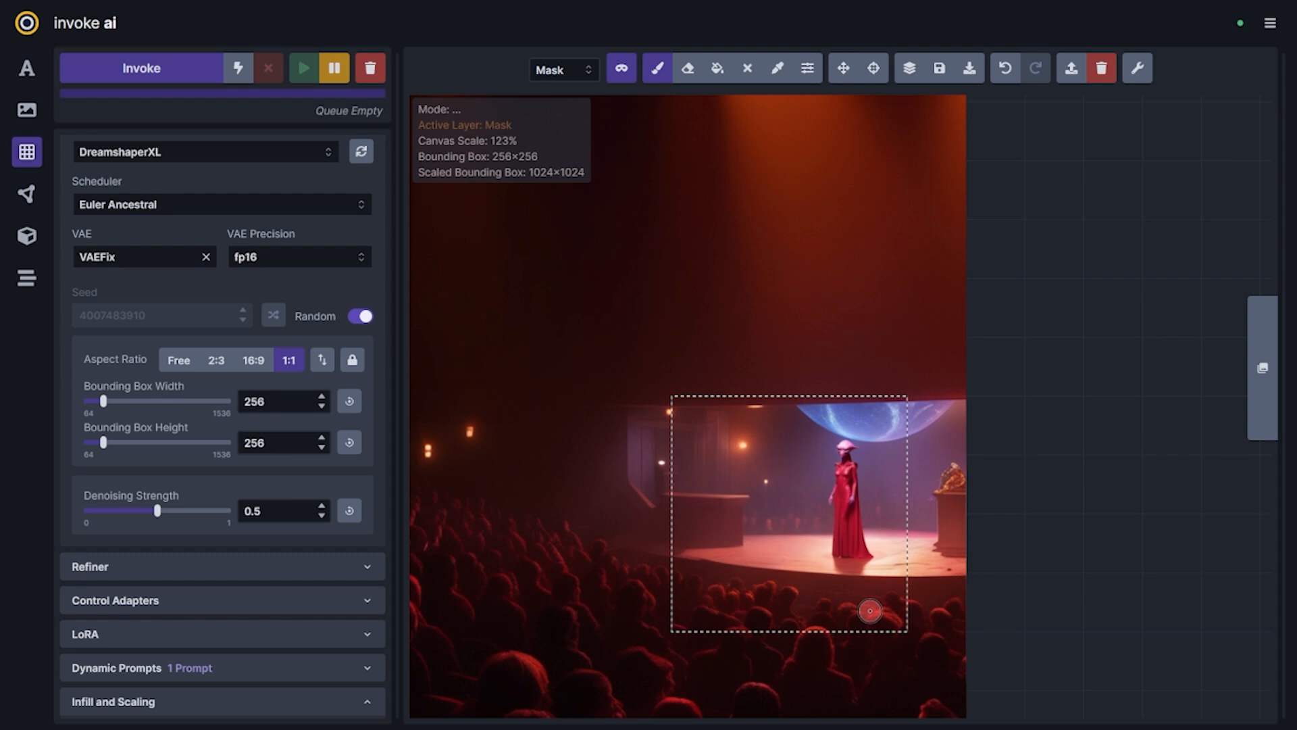
Turn off Snap to Grid and fit a 128×128 bounding box around the red-dressed figure on the stage
{"action": "scroll", "coordinate": [864, 553], "scroll_direction": "down", "scroll_amount": 4}
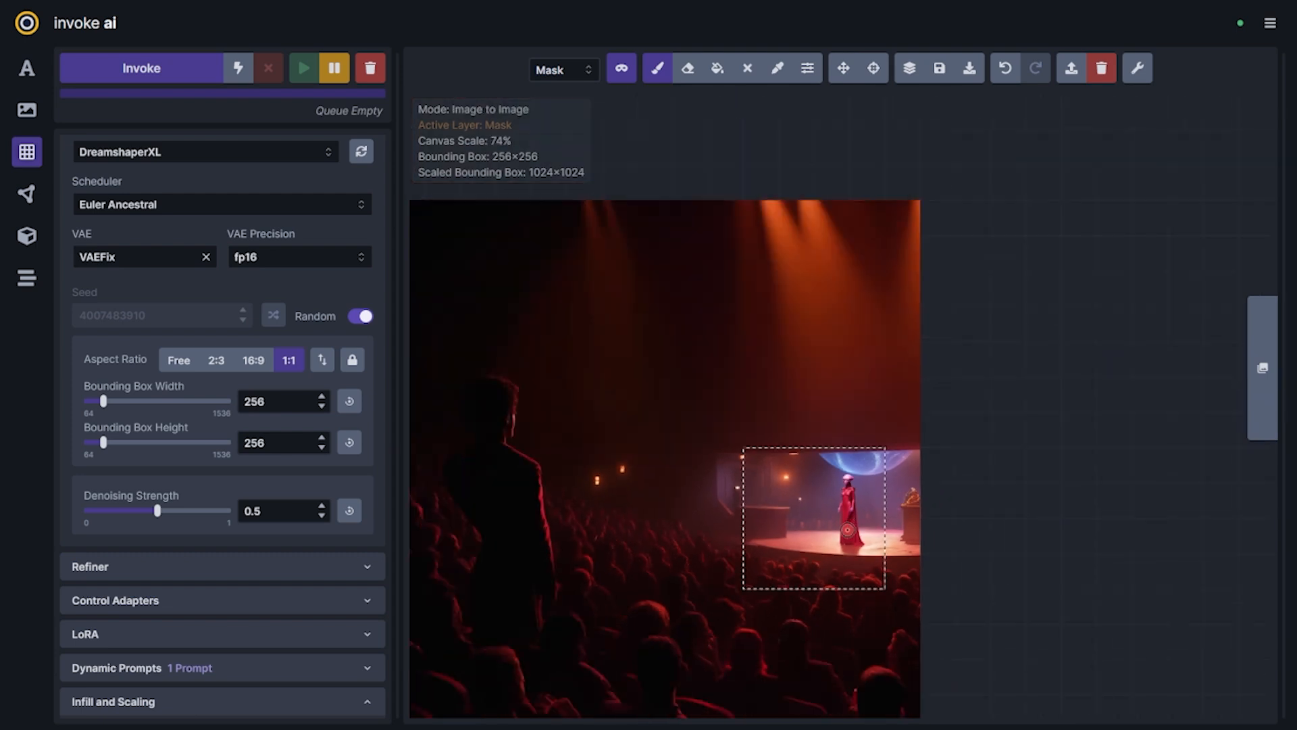
{"action": "key", "text": "v"}
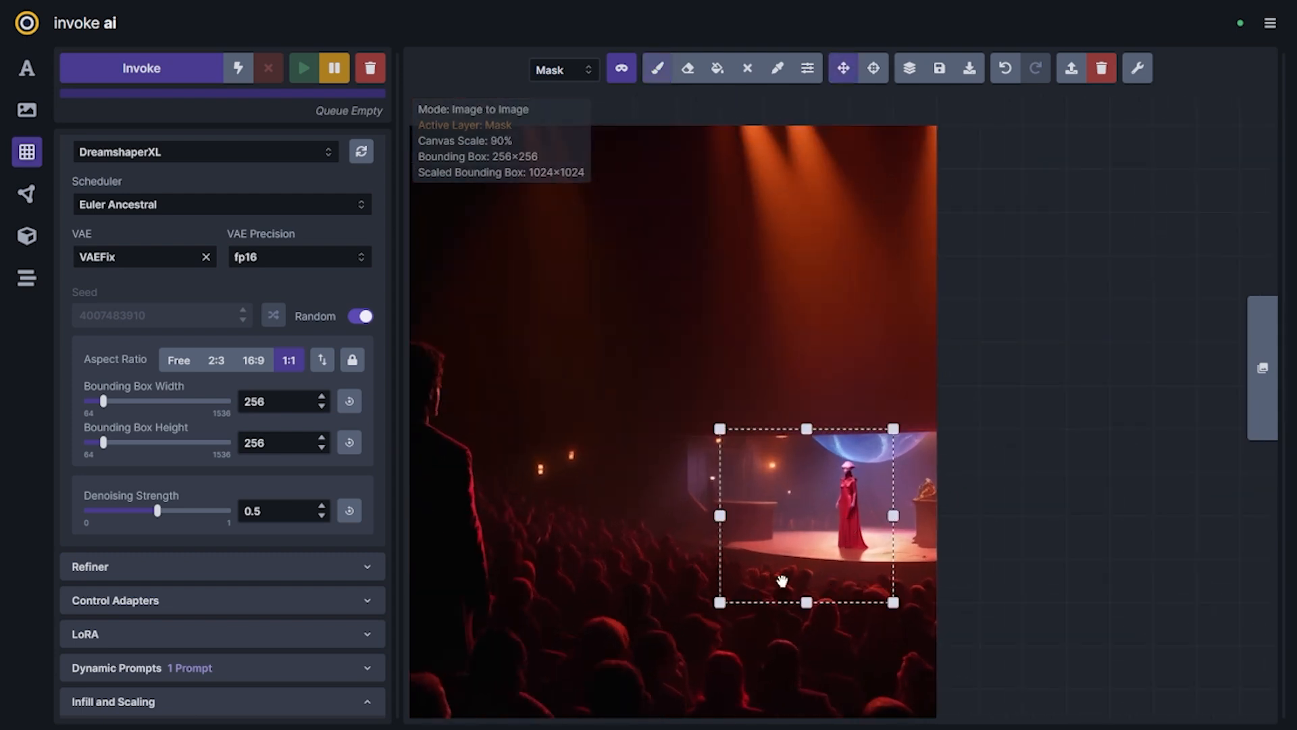
{"action": "left_click_drag", "start_coordinate": [720, 600], "coordinate": [868, 497]}
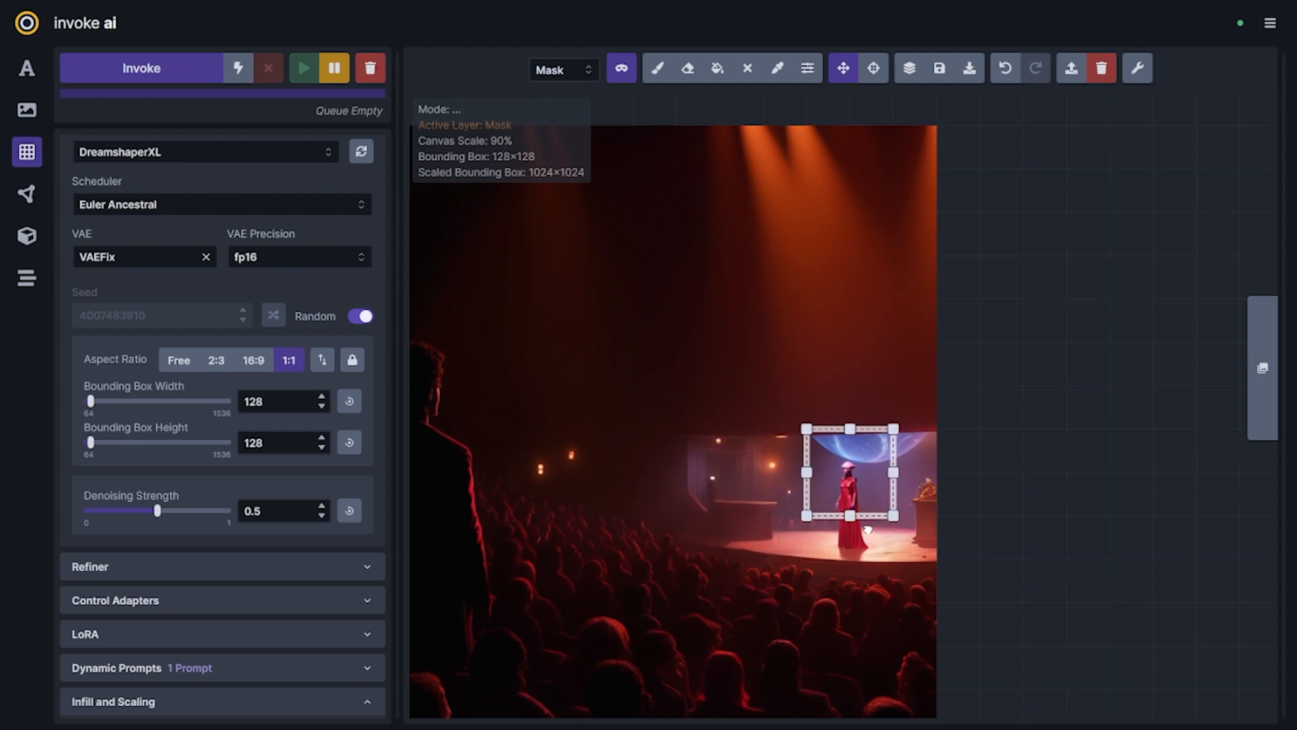
{"action": "left_click", "coordinate": [1137, 68]}
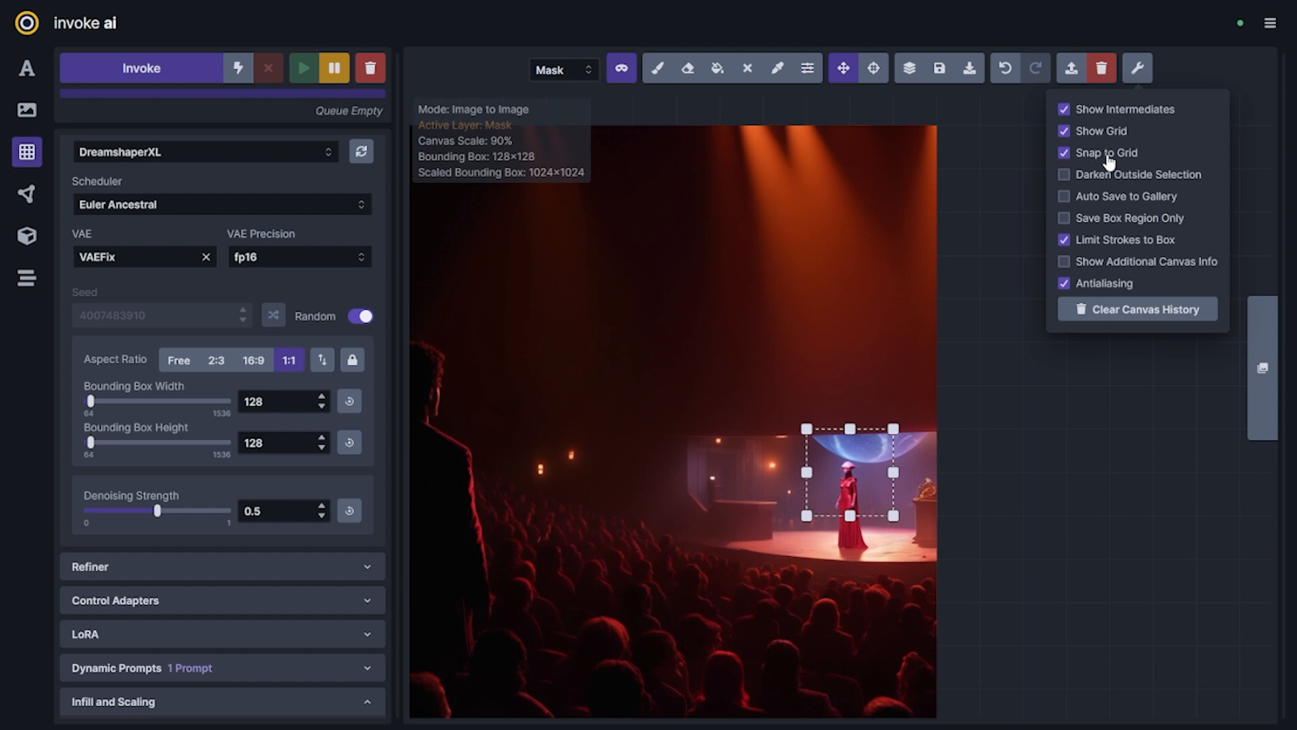
{"action": "left_click_drag", "start_coordinate": [872, 526], "coordinate": [877, 540]}
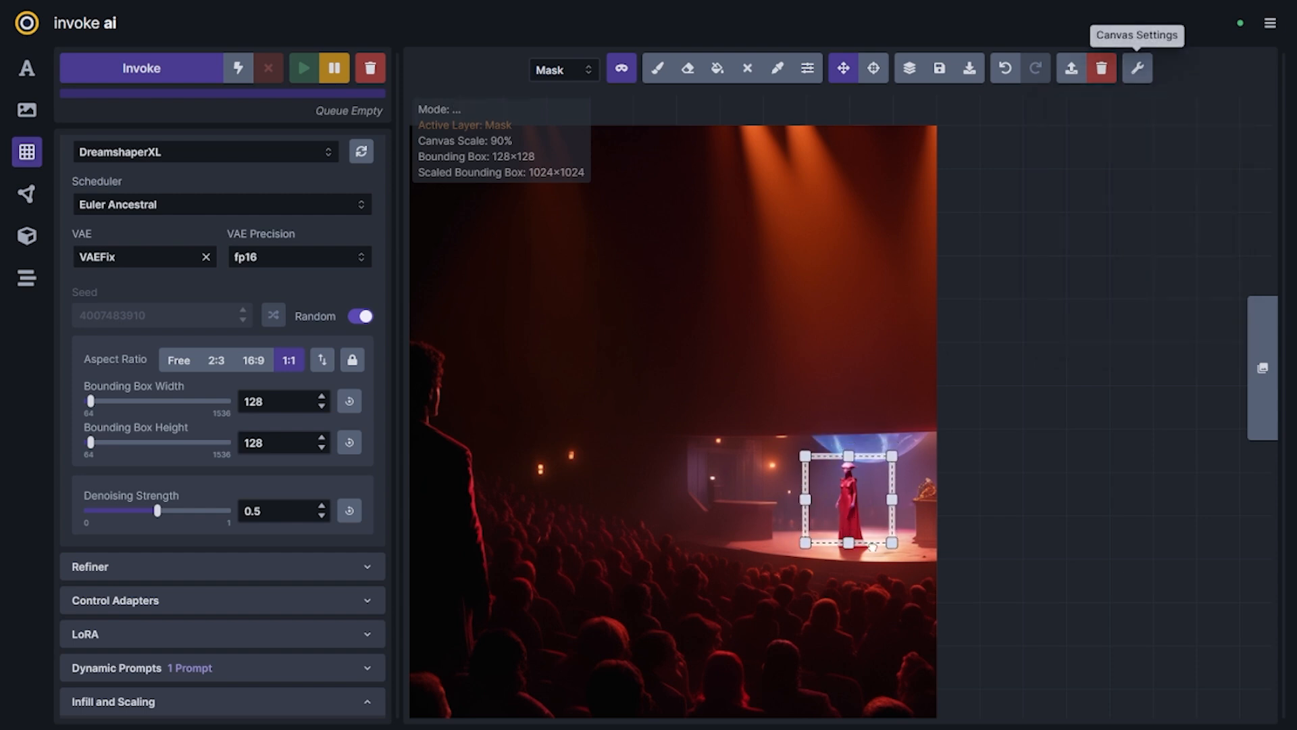
Mask the alien figure's head within the bounding box using a smaller brush
{"action": "scroll", "coordinate": [877, 541], "scroll_direction": "up", "scroll_amount": 10}
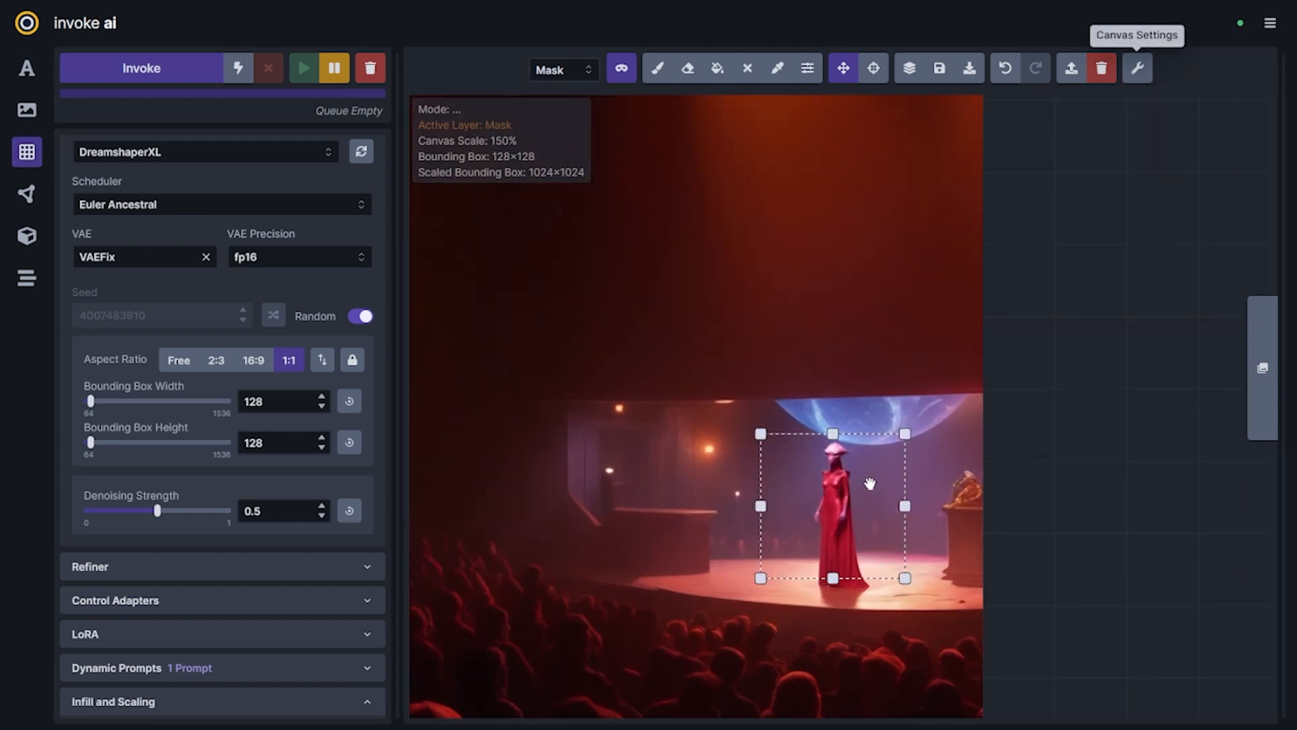
{"action": "scroll", "coordinate": [872, 598], "scroll_direction": "up", "scroll_amount": 4}
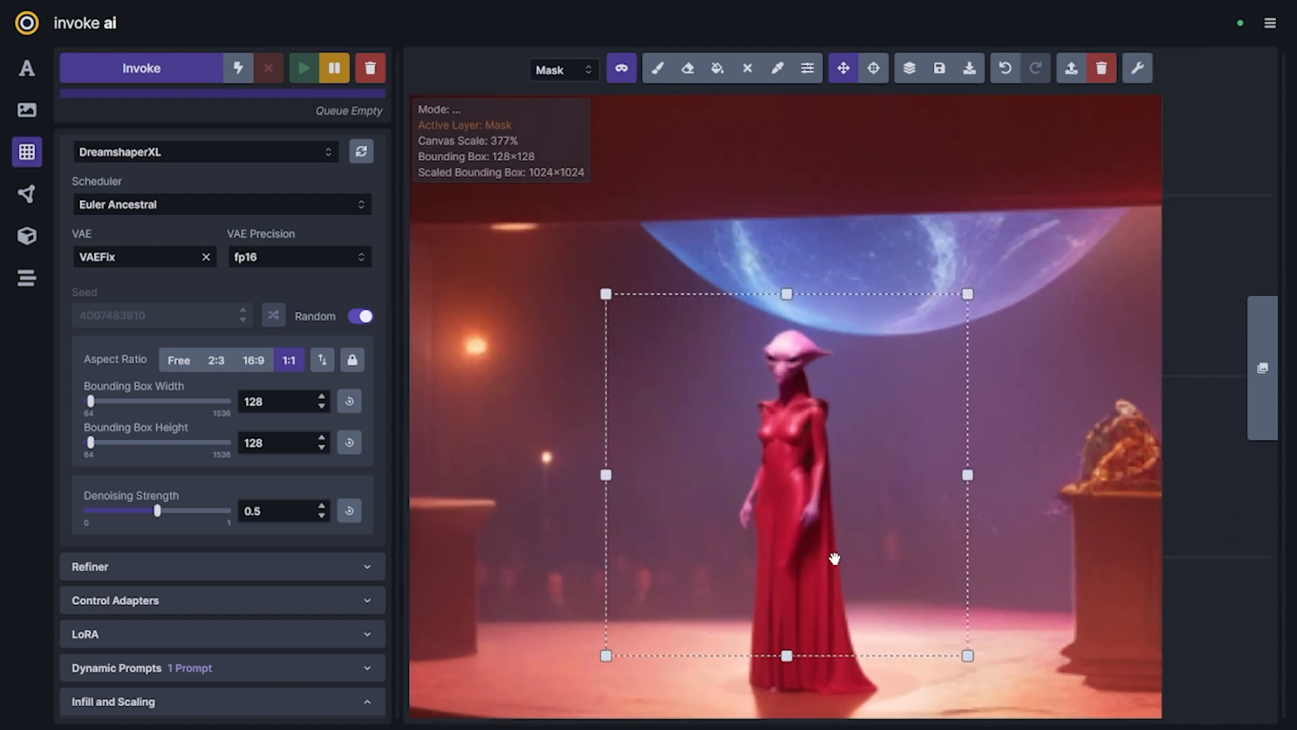
{"action": "key", "text": "b"}
{"action": "scroll", "coordinate": [812, 423], "scroll_direction": "up", "scroll_amount": 3}
{"action": "key", "text": "bracketleft"}
{"action": "key", "text": "bracketleft"}
{"action": "key", "text": "bracketleft"}
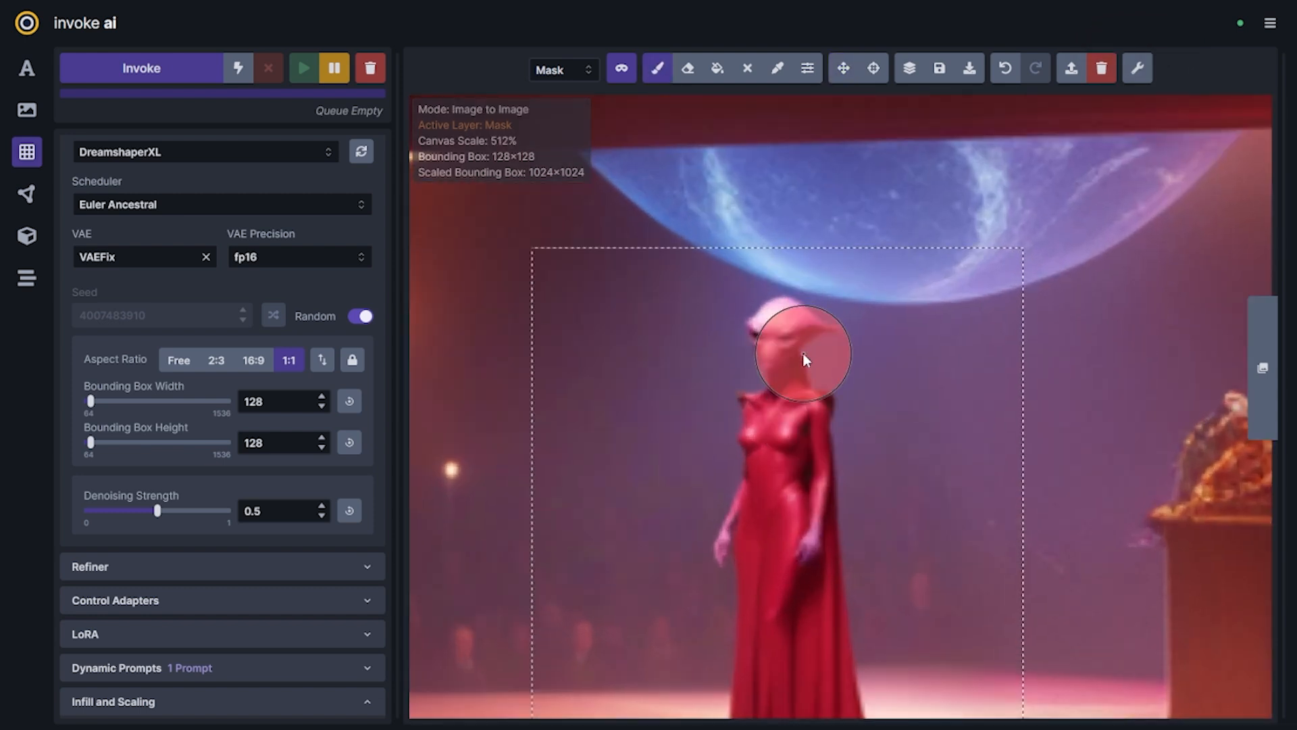
{"action": "mouse_move", "coordinate": [780, 363]}
{"action": "left_mouse_down"}
{"action": "mouse_move", "coordinate": [762, 352]}
{"action": "mouse_move", "coordinate": [763, 326]}
{"action": "left_mouse_up"}
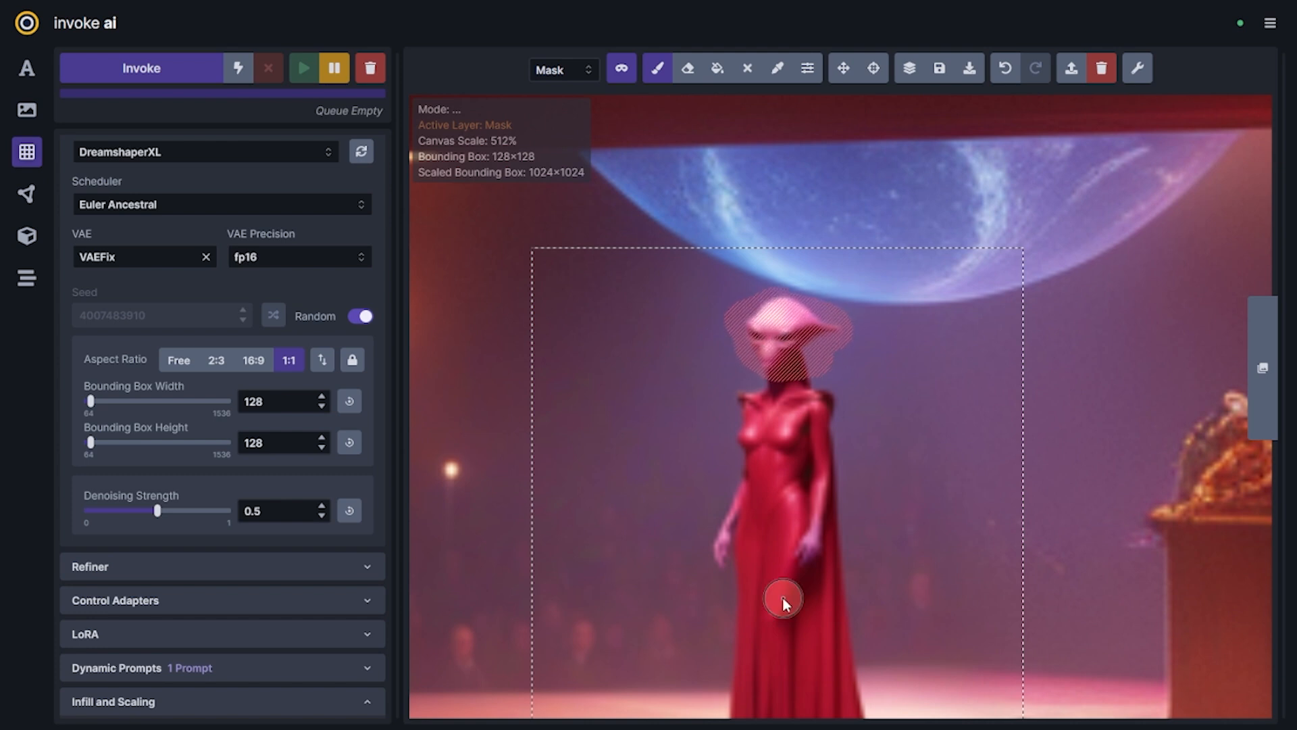
{"action": "scroll", "coordinate": [882, 577], "scroll_direction": "down", "scroll_amount": 5}
{"action": "scroll", "coordinate": [883, 578], "scroll_direction": "up", "scroll_amount": 2}
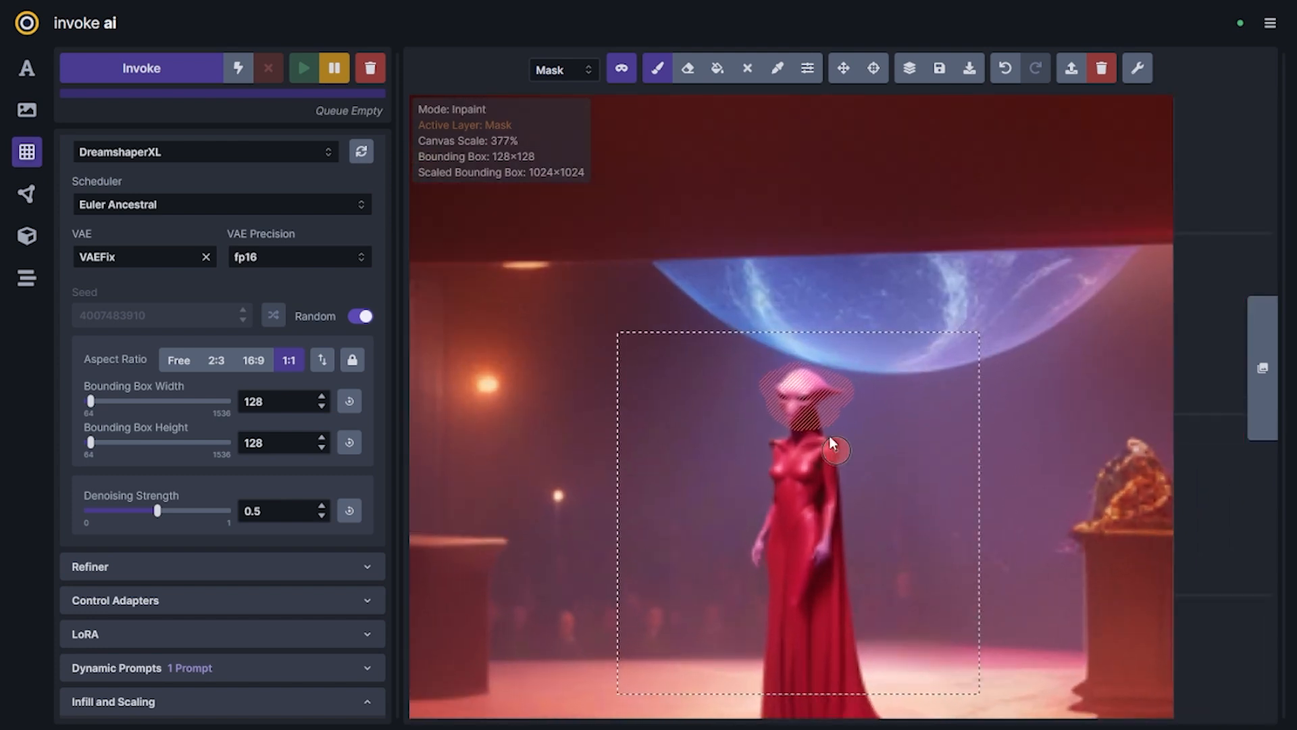
Remove "a regal space opera, crowded auditorium." from the start of the positive prompt
{"action": "scroll", "coordinate": [253, 298], "scroll_direction": "up", "scroll_amount": 5}
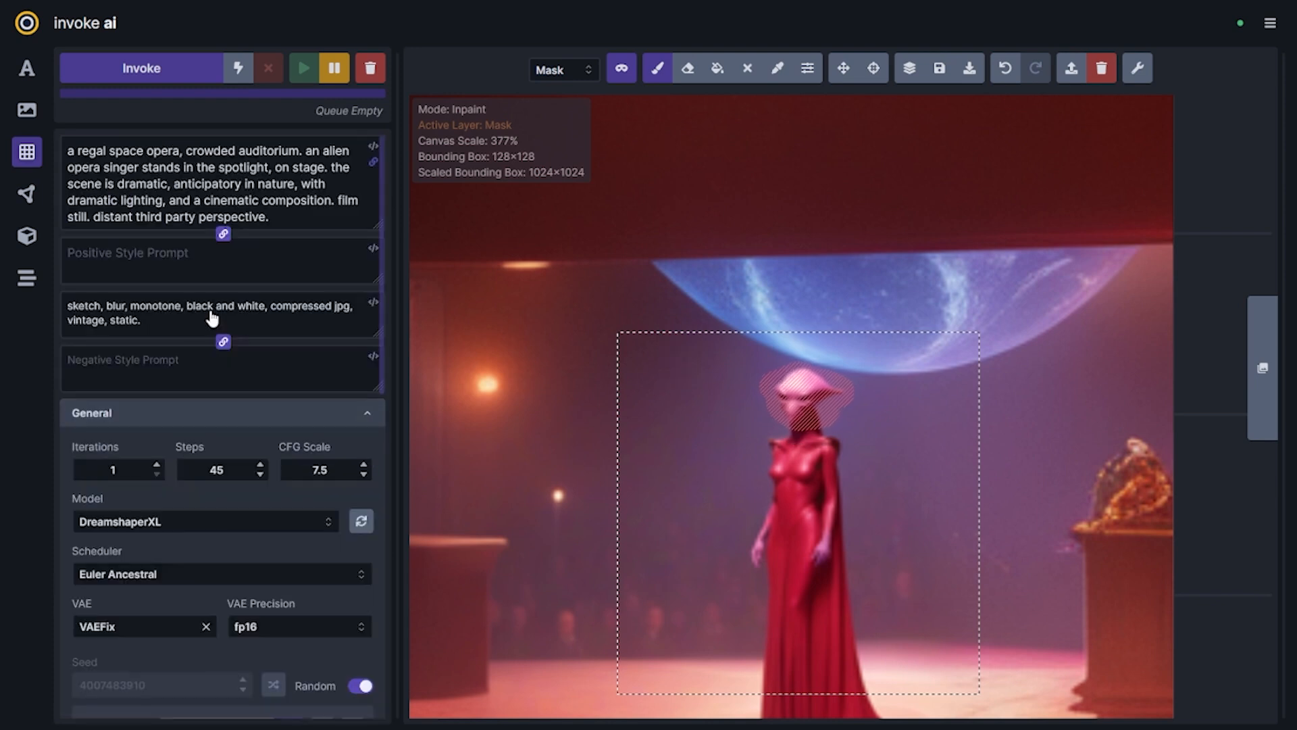
{"action": "double_click", "coordinate": [210, 150]}
{"action": "left_click_drag", "start_coordinate": [212, 150], "coordinate": [271, 152]}
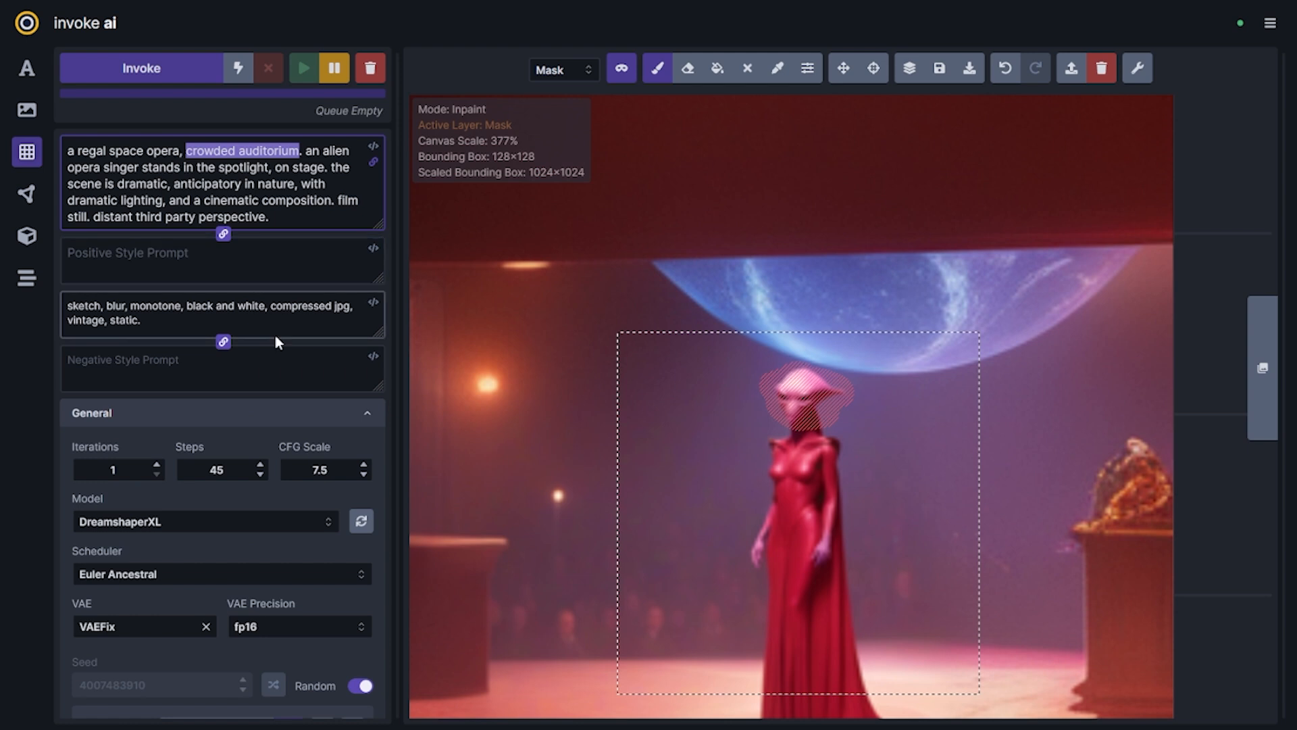
{"action": "key", "text": "BackSpace"}
{"action": "key", "text": "BackSpace"}
{"action": "key", "text": "BackSpace"}
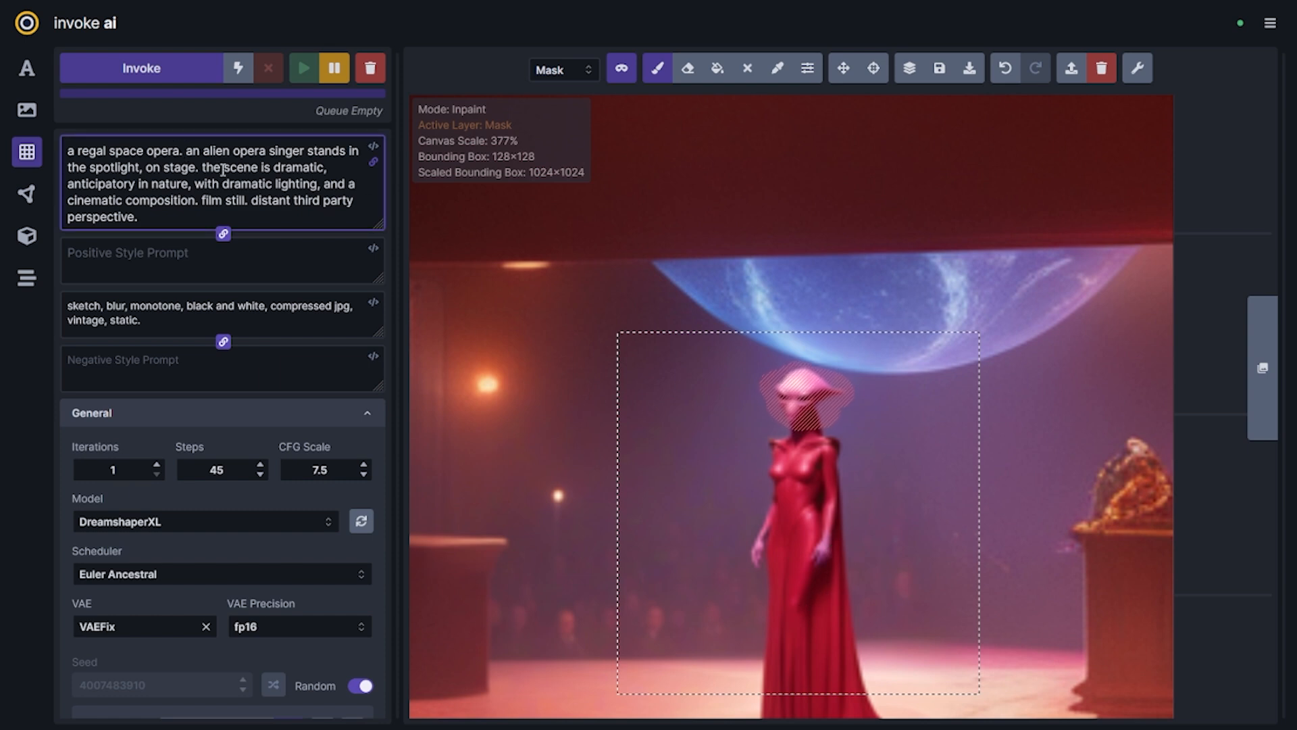
{"action": "key", "text": "shift+Home"}
{"action": "key", "text": "BackSpace"}
Delete "the scene is dramatic, anticipatory in nature, with" from the positive prompt, leaving the lighting and composition wording
{"action": "key", "text": "ctrl+Right"}
{"action": "key", "text": "ctrl+Right"}
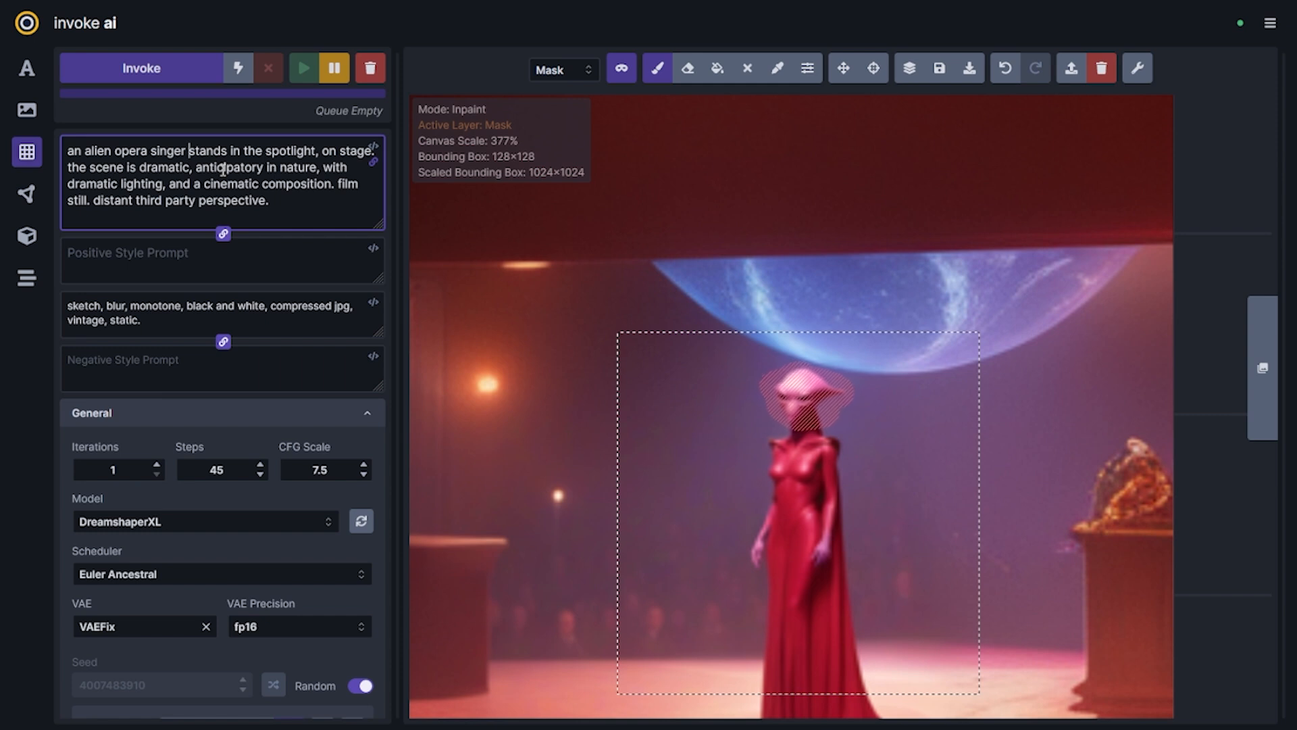
{"action": "key", "text": "ctrl+shift+Right"}
{"action": "key", "text": "ctrl+shift+Right"}
{"action": "key", "text": "ctrl+shift+Right"}
{"action": "key", "text": "ctrl+shift+Right"}
{"action": "key", "text": "BackSpace"}
{"action": "key", "text": "ctrl+shift+Left"}
{"action": "key", "text": "ctrl+shift+Left"}
{"action": "key", "text": "ctrl+shift+Left"}
{"action": "key", "text": "ctrl+shift+Left"}
{"action": "key", "text": "BackSpace"}
{"action": "key", "text": "ctrl+shift+Right"}
{"action": "key", "text": "BackSpace"}
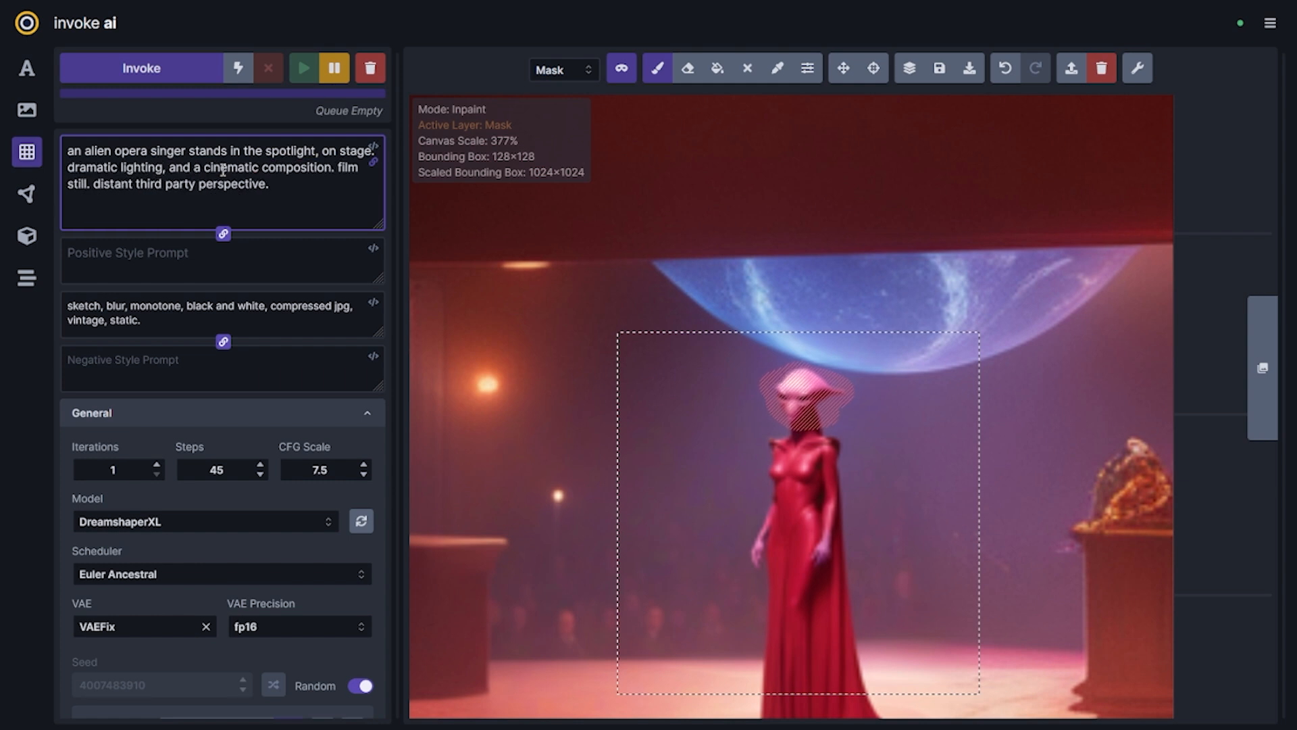
Set the iterations to 3 and the denoising strength to 0.6, and queue inpainting of the masked head
{"action": "scroll", "coordinate": [225, 565], "scroll_direction": "down", "scroll_amount": 7}
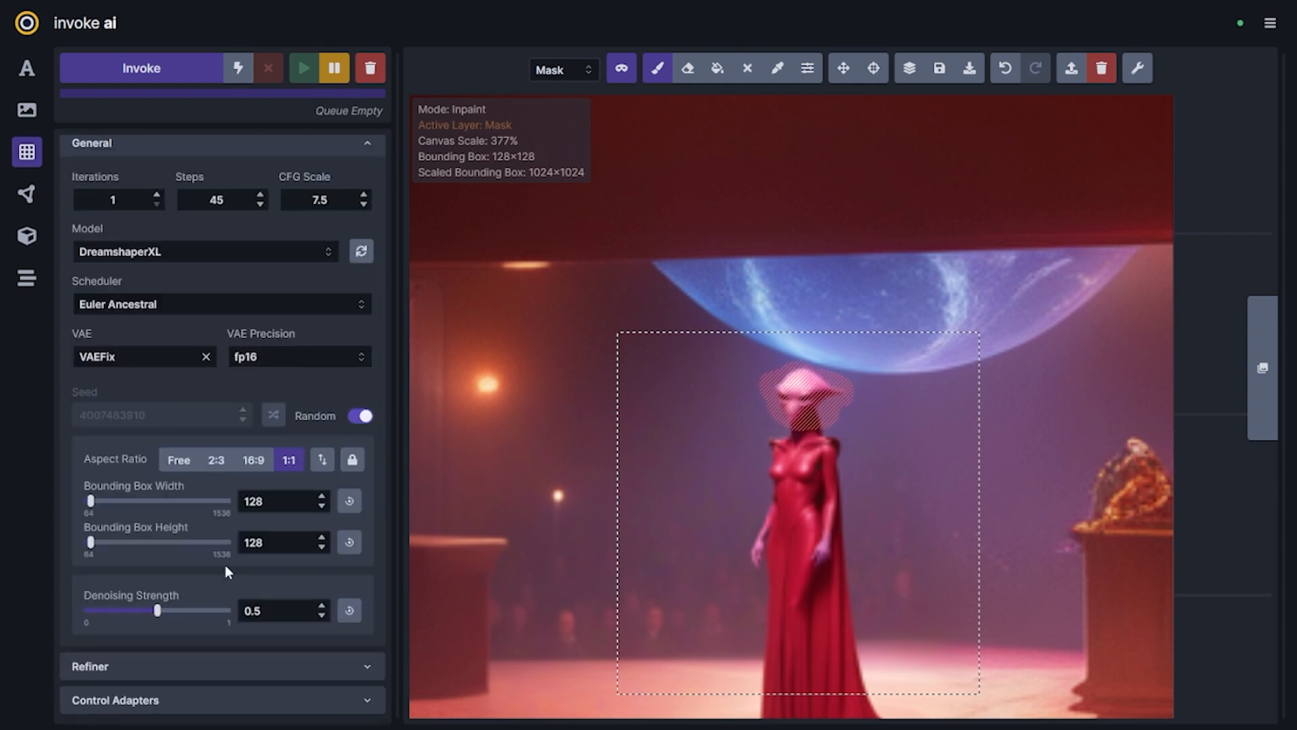
{"action": "scroll", "coordinate": [187, 438], "scroll_direction": "up", "scroll_amount": 6}
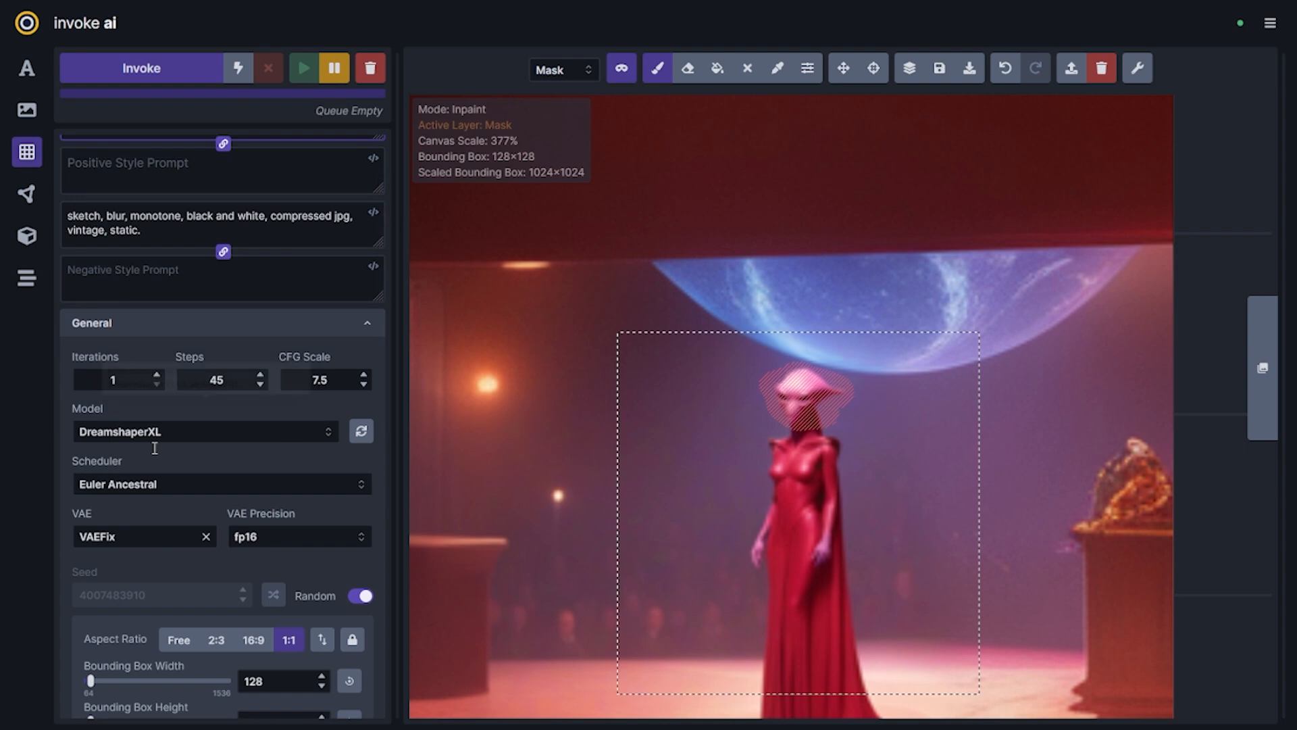
{"action": "scroll", "coordinate": [155, 449], "scroll_direction": "down", "scroll_amount": 4}
{"action": "left_click_drag", "start_coordinate": [164, 522], "coordinate": [164, 527]}
{"action": "scroll", "coordinate": [280, 586], "scroll_direction": "up", "scroll_amount": 5}
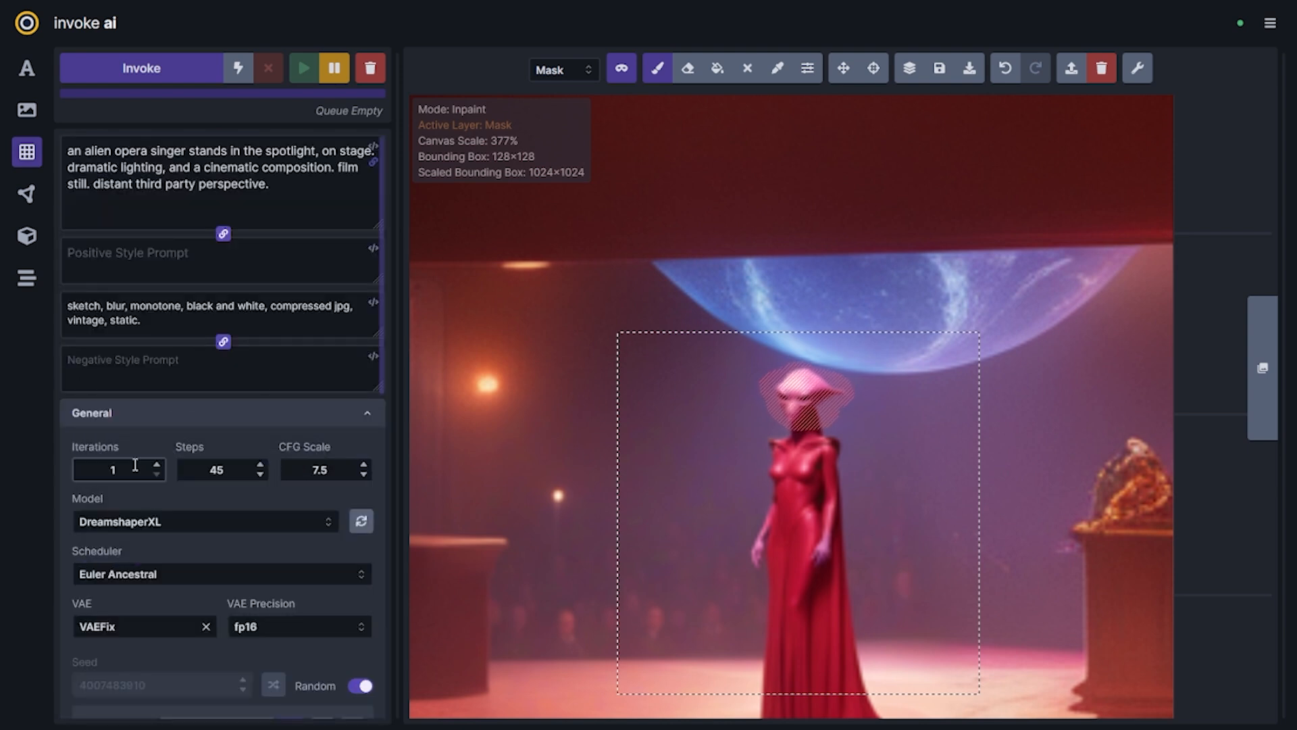
{"action": "scroll", "coordinate": [230, 486], "scroll_direction": "down", "scroll_amount": 5}
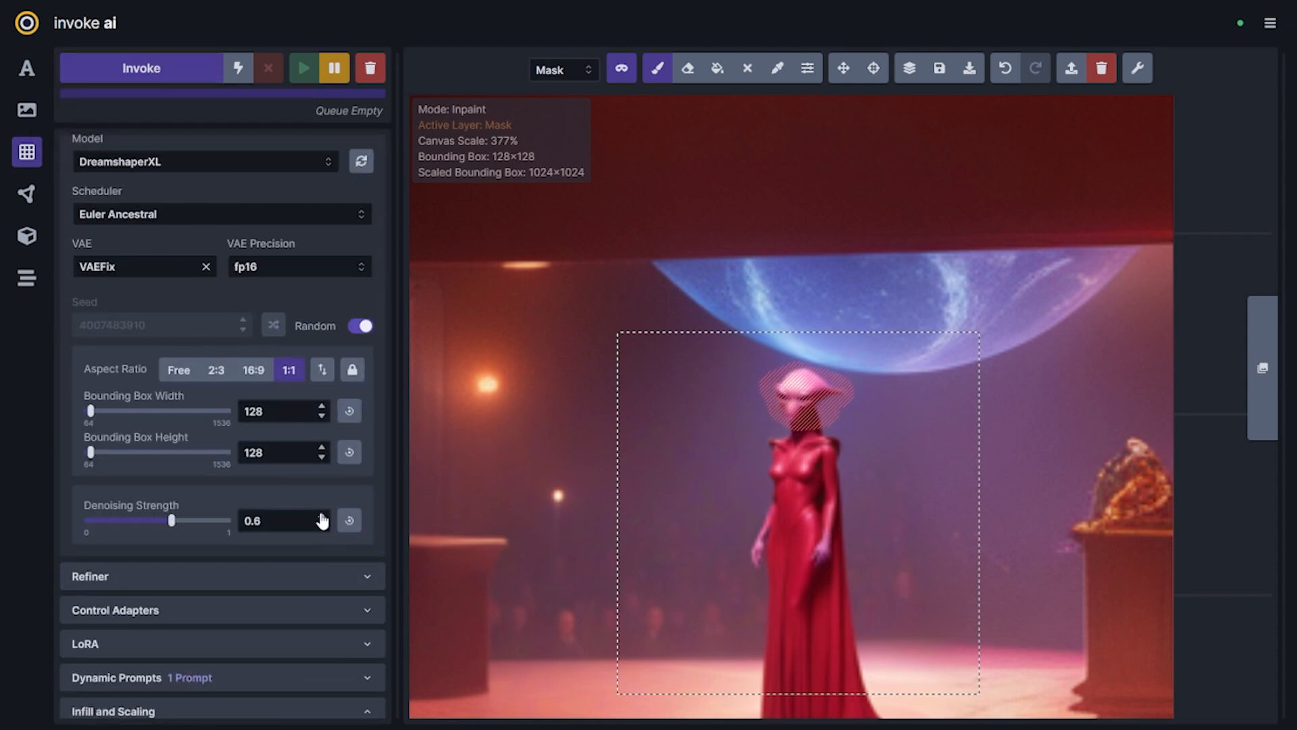
{"action": "left_click", "coordinate": [164, 68]}
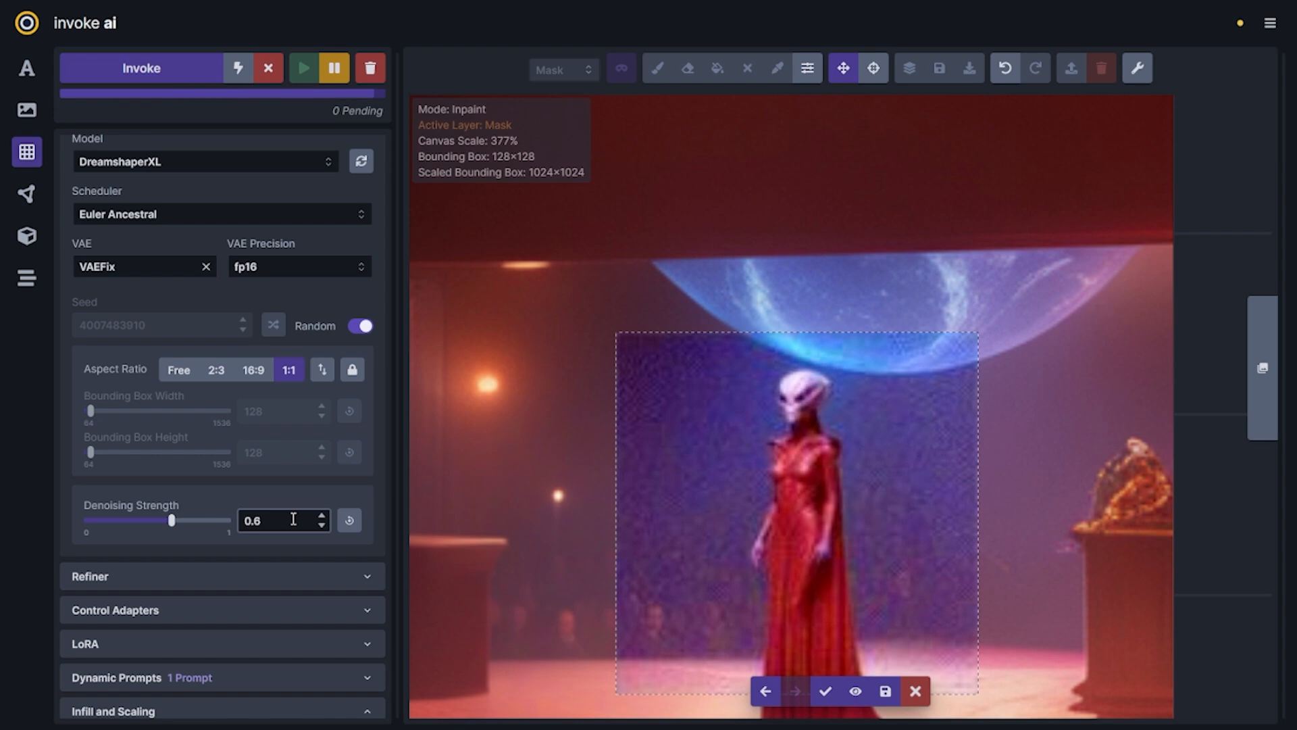
Compare the staged head variations and accept the pale alien head with dark eyes and a swept-back horn
{"action": "left_click", "coordinate": [767, 695]}
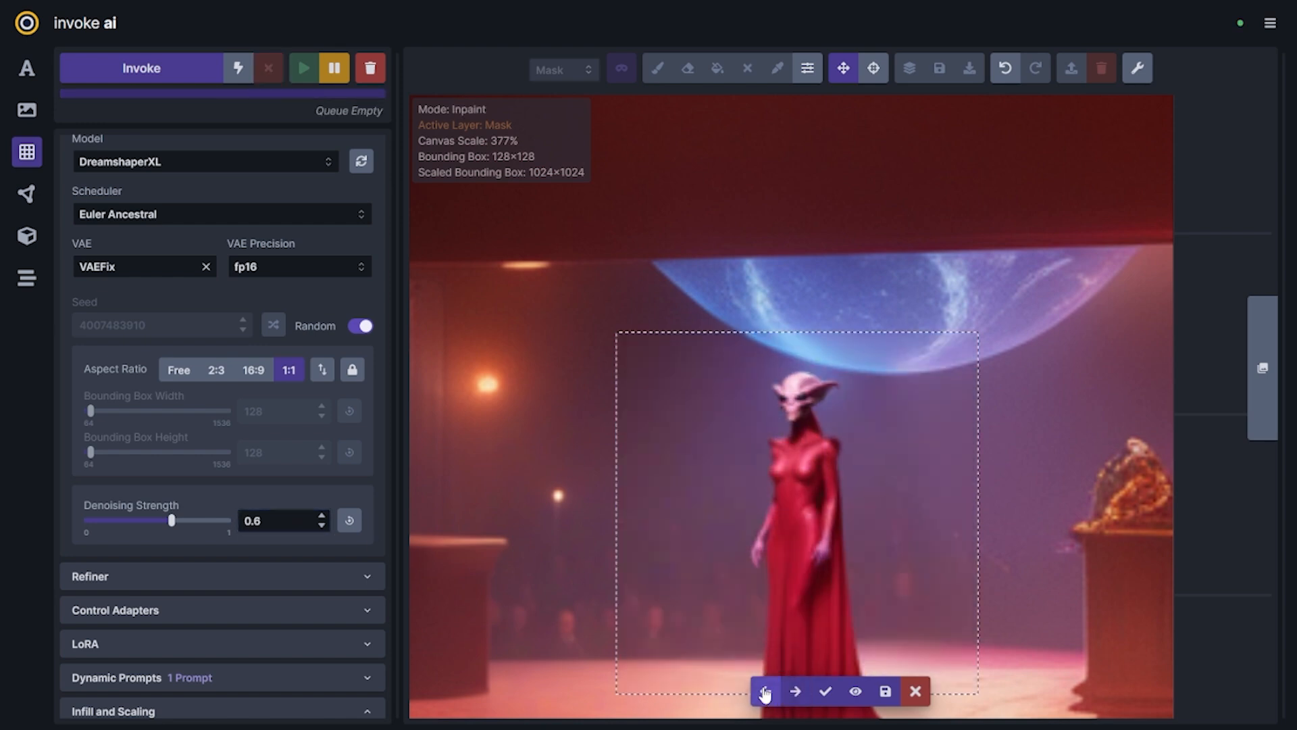
{"action": "left_click", "coordinate": [764, 690]}
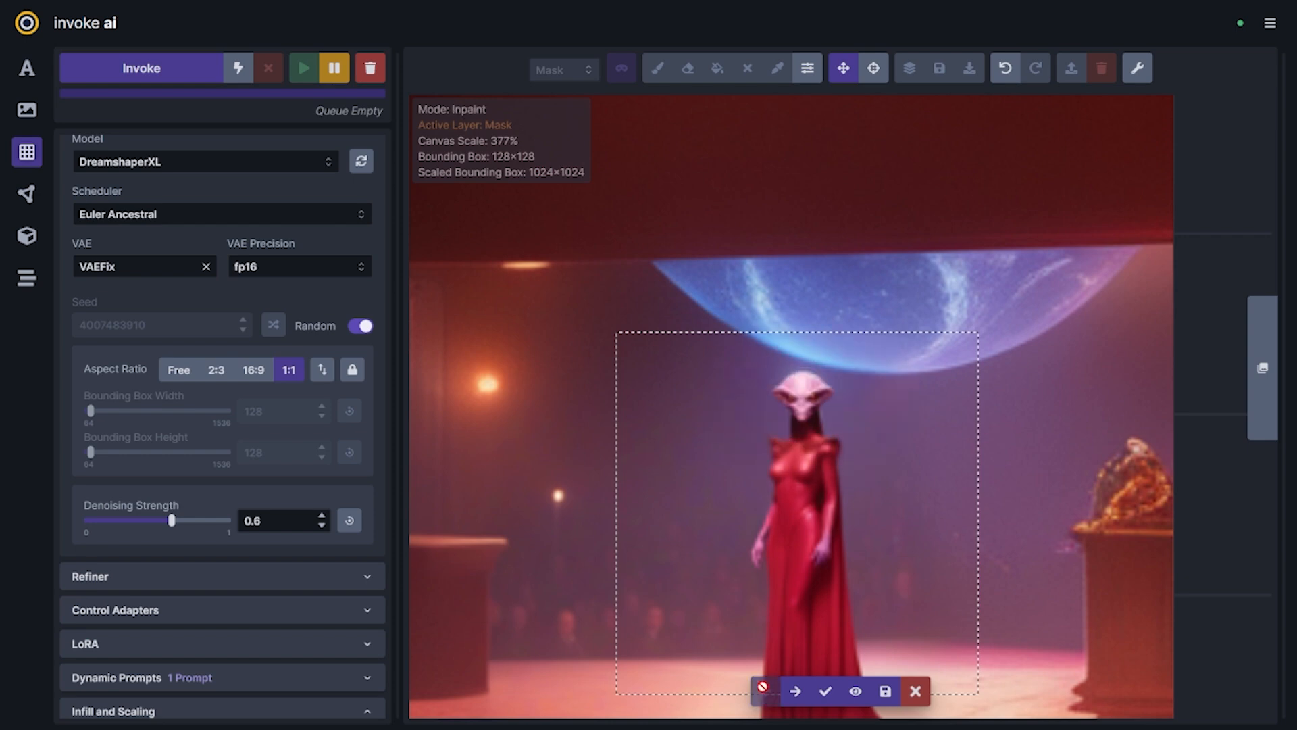
{"action": "left_click", "coordinate": [808, 700]}
{"action": "left_click", "coordinate": [808, 704]}
{"action": "left_click", "coordinate": [807, 701]}
{"action": "left_click", "coordinate": [774, 695]}
{"action": "left_click", "coordinate": [775, 694]}
{"action": "left_click", "coordinate": [792, 697]}
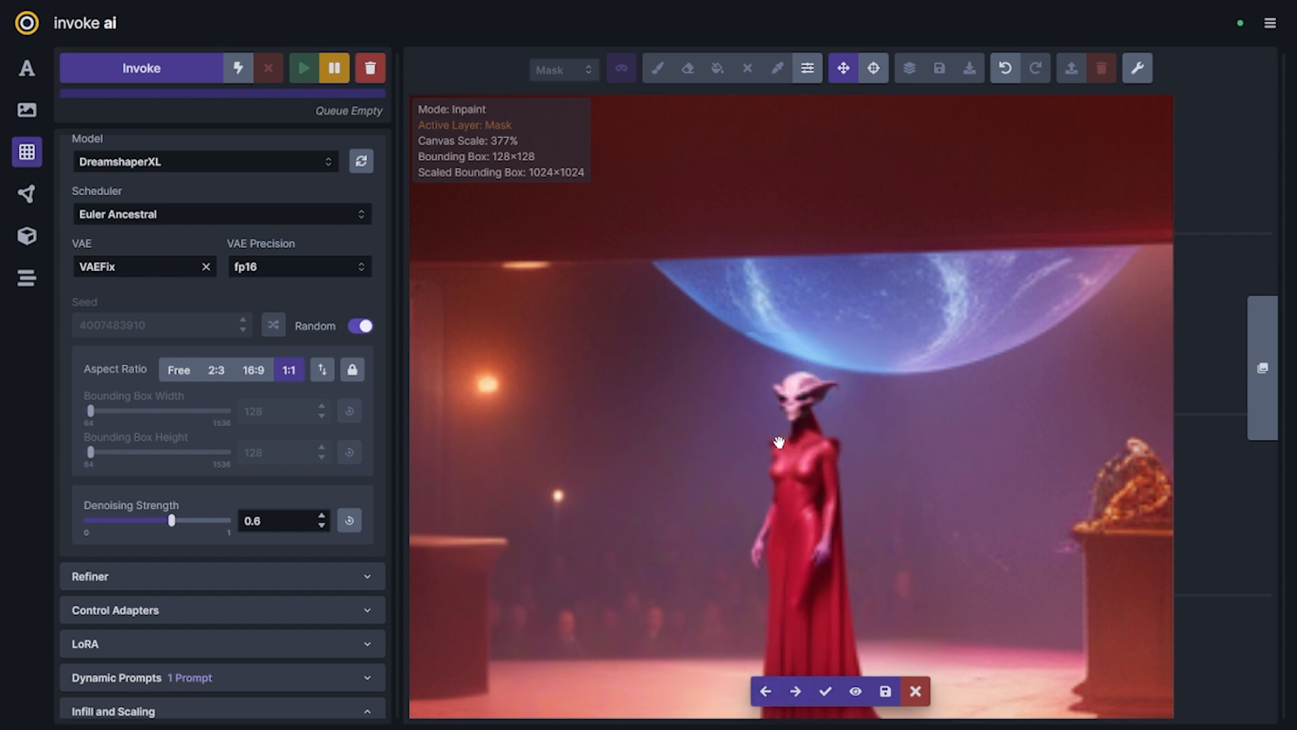
{"action": "left_click", "coordinate": [824, 689]}
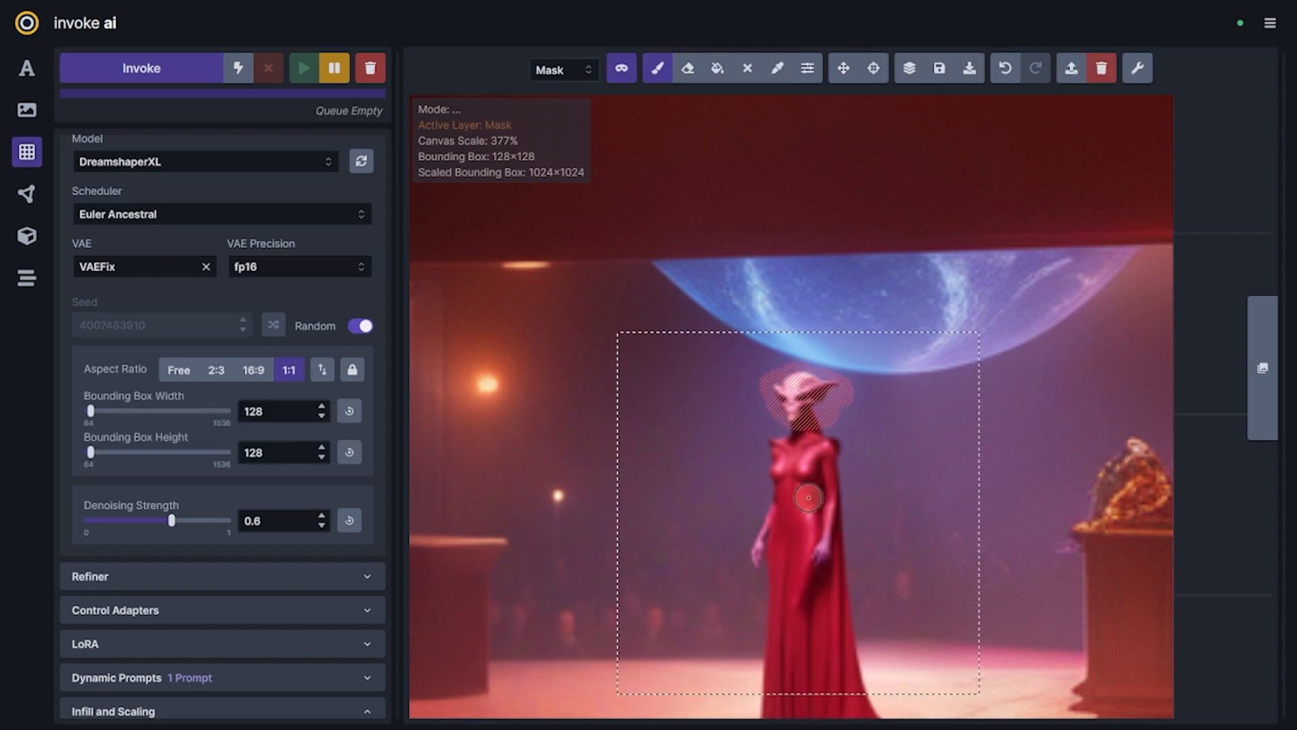
Clear the head mask and switch to painting on the Base layer with a colour sampled from the planet
{"action": "scroll", "coordinate": [827, 543], "scroll_direction": "up", "scroll_amount": 5}
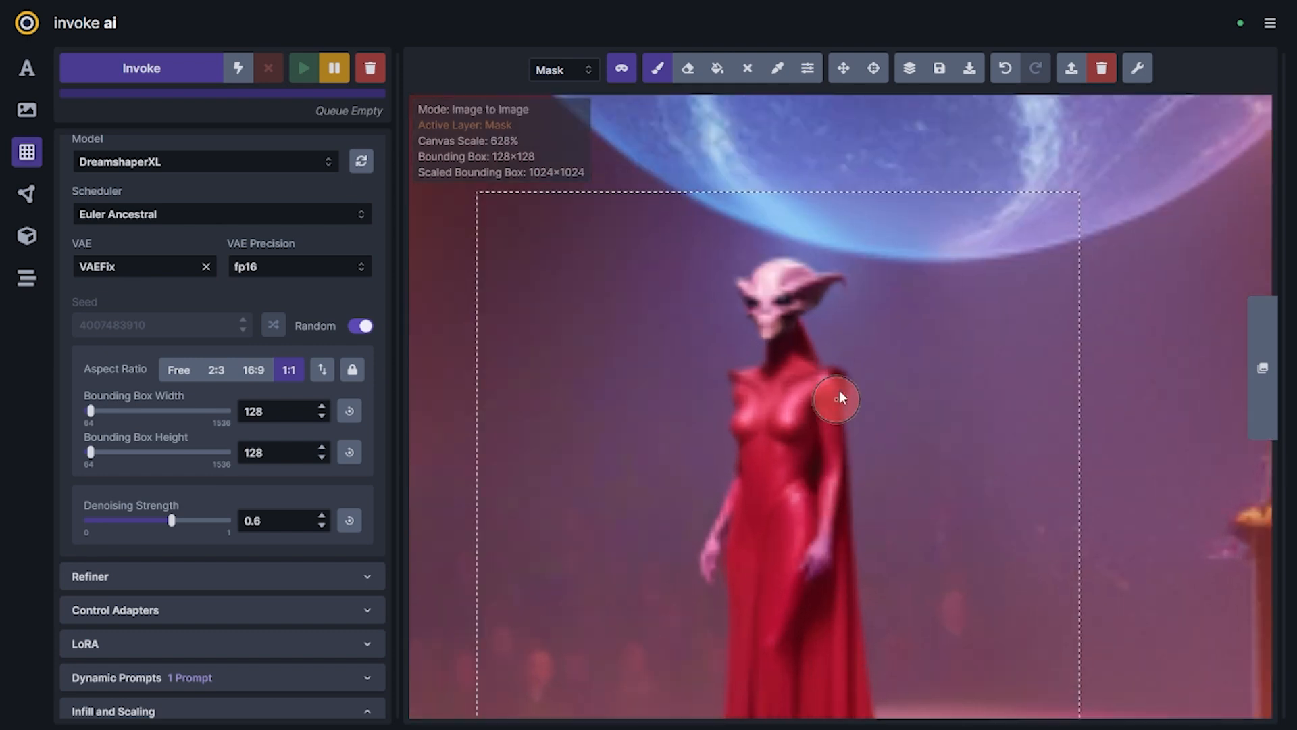
{"action": "key", "text": "c"}
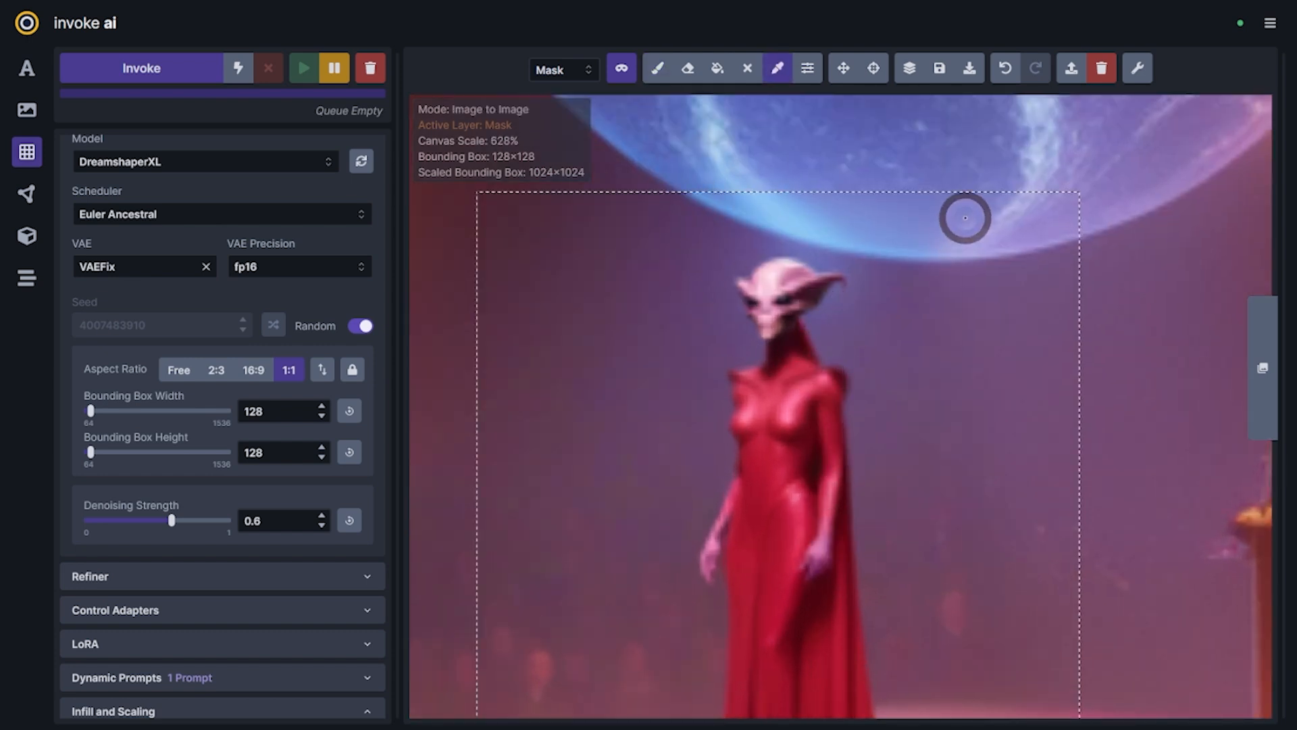
{"action": "left_click", "coordinate": [964, 217]}
{"action": "key", "text": "q"}
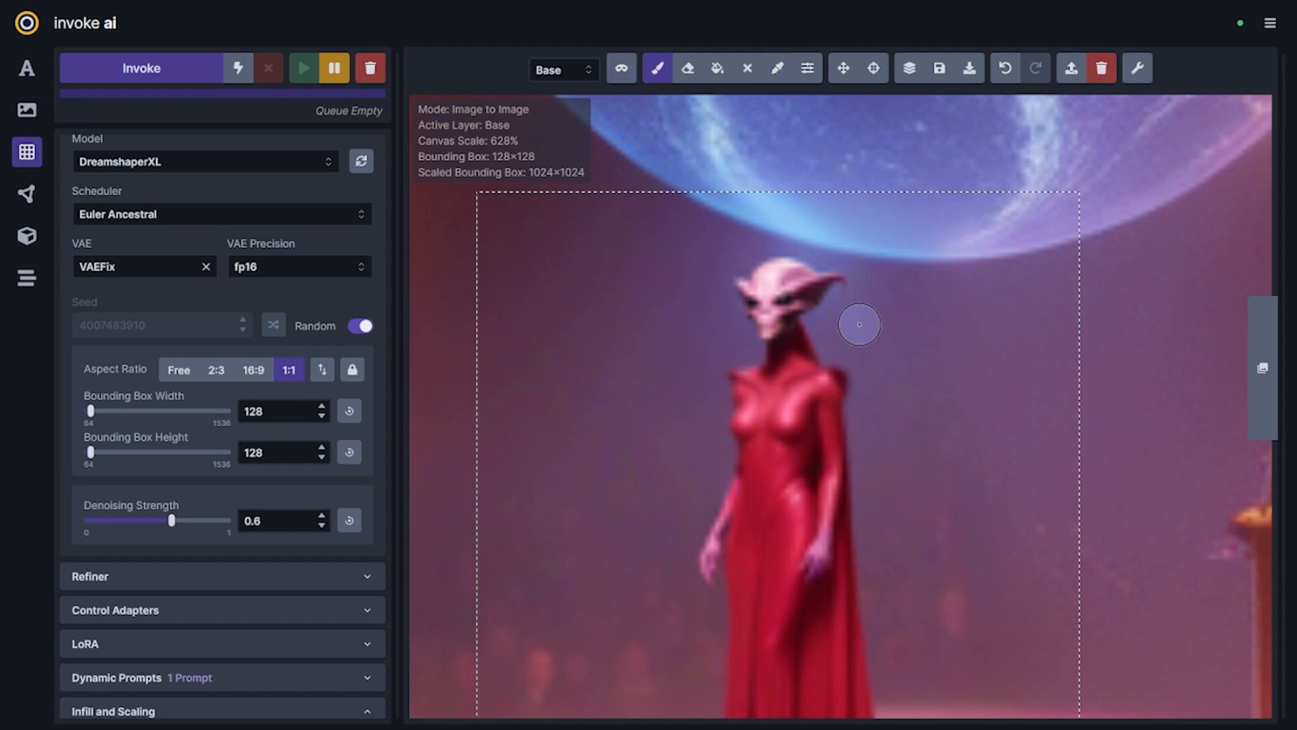
Change the brush colour to a very dark purple at full opacity
{"action": "mouse_move", "coordinate": [807, 68]}
{"action": "left_click", "coordinate": [820, 265]}
{"action": "mouse_move", "coordinate": [808, 225]}
{"action": "left_mouse_down"}
{"action": "mouse_move", "coordinate": [797, 194]}
{"action": "mouse_move", "coordinate": [811, 206]}
{"action": "left_mouse_up"}
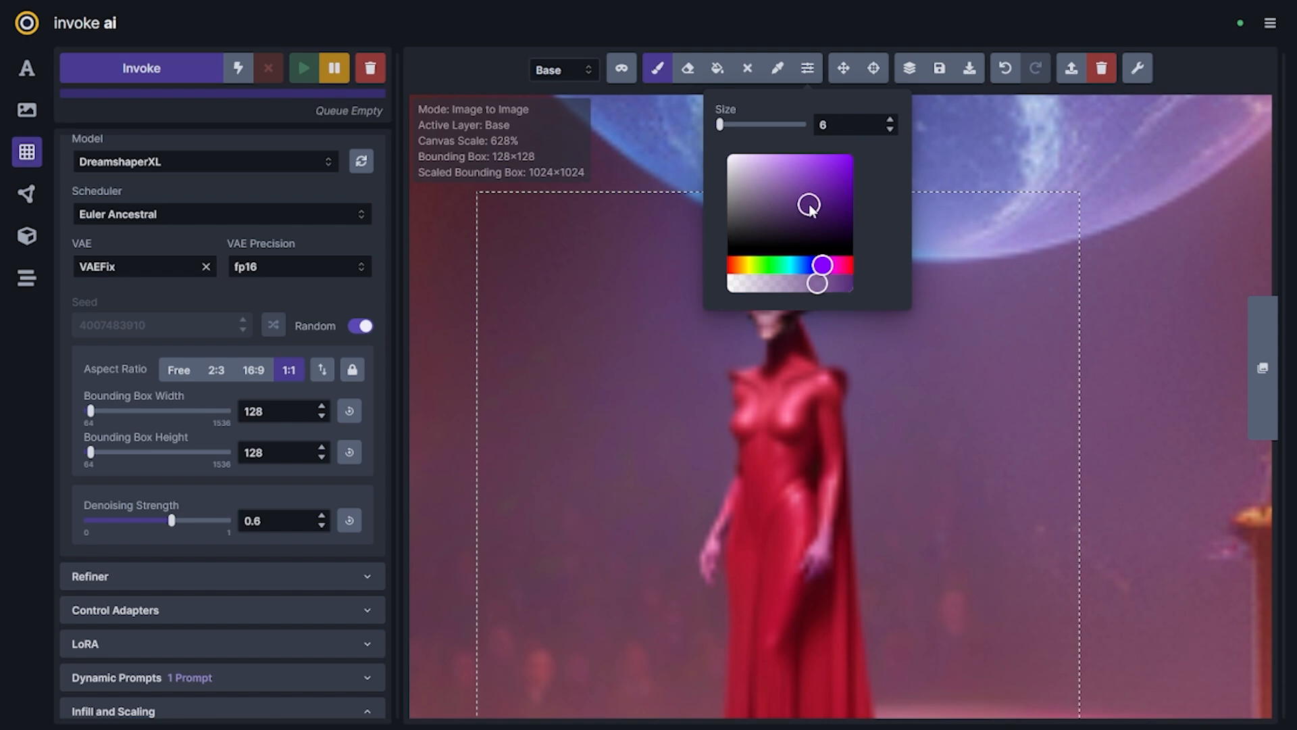
{"action": "left_click", "coordinate": [833, 283]}
{"action": "left_click", "coordinate": [807, 67]}
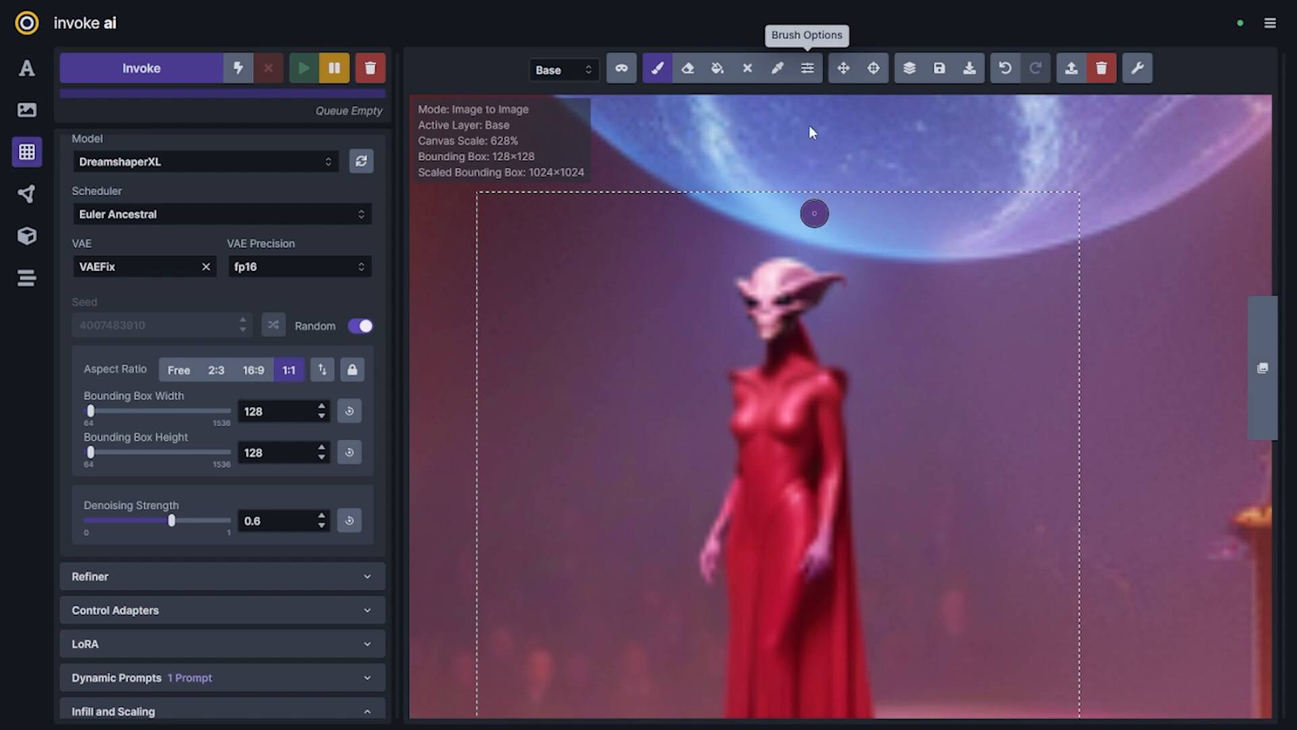
{"action": "left_click", "coordinate": [808, 67]}
{"action": "left_click_drag", "start_coordinate": [830, 264], "coordinate": [816, 229]}
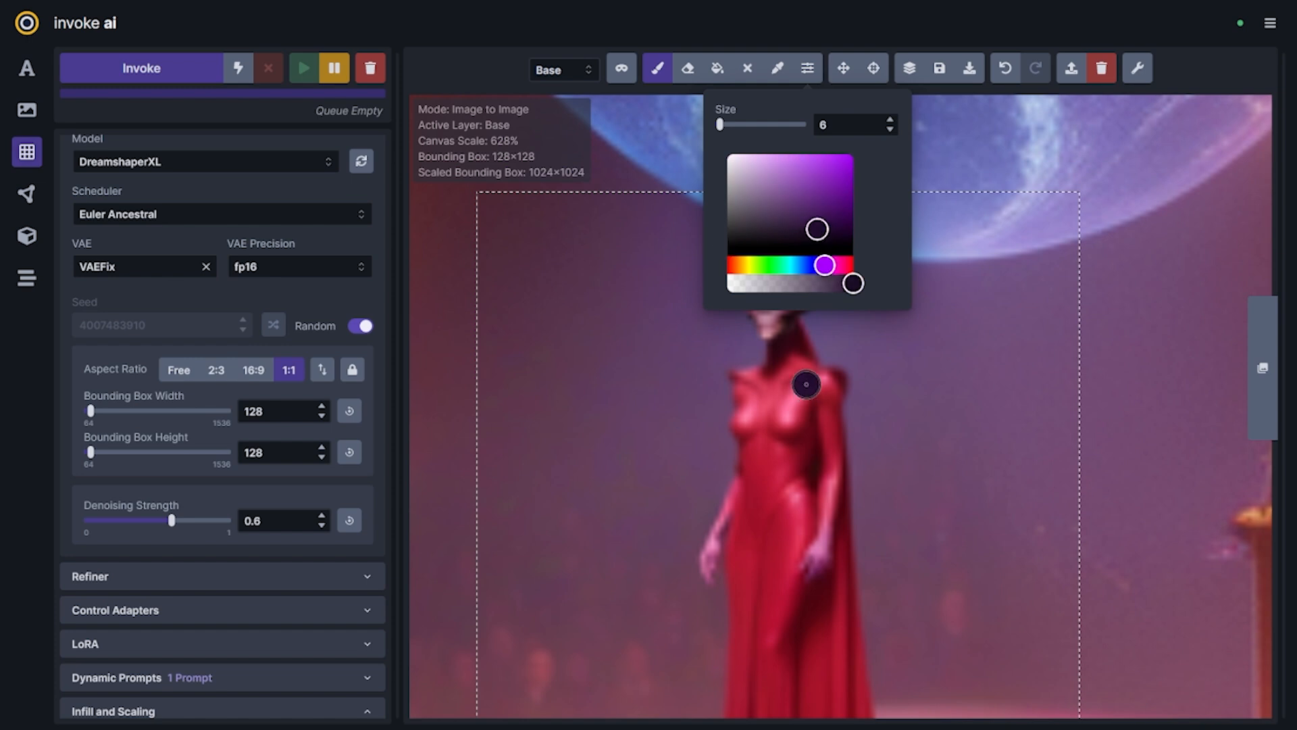
Paint two dark purple tendrils hanging from the sides of the alien's head down to the chest
{"action": "left_click_drag", "start_coordinate": [784, 424], "coordinate": [814, 300]}
{"action": "left_click_drag", "start_coordinate": [780, 417], "coordinate": [816, 312]}
{"action": "mouse_move", "coordinate": [753, 317]}
{"action": "left_mouse_down"}
{"action": "mouse_move", "coordinate": [752, 416]}
{"action": "mouse_move", "coordinate": [749, 319]}
{"action": "left_mouse_up"}
Paint highlights along both tendrils with a size 2 brush in a semi-transparent light pinkish purple
{"action": "left_click", "coordinate": [807, 67]}
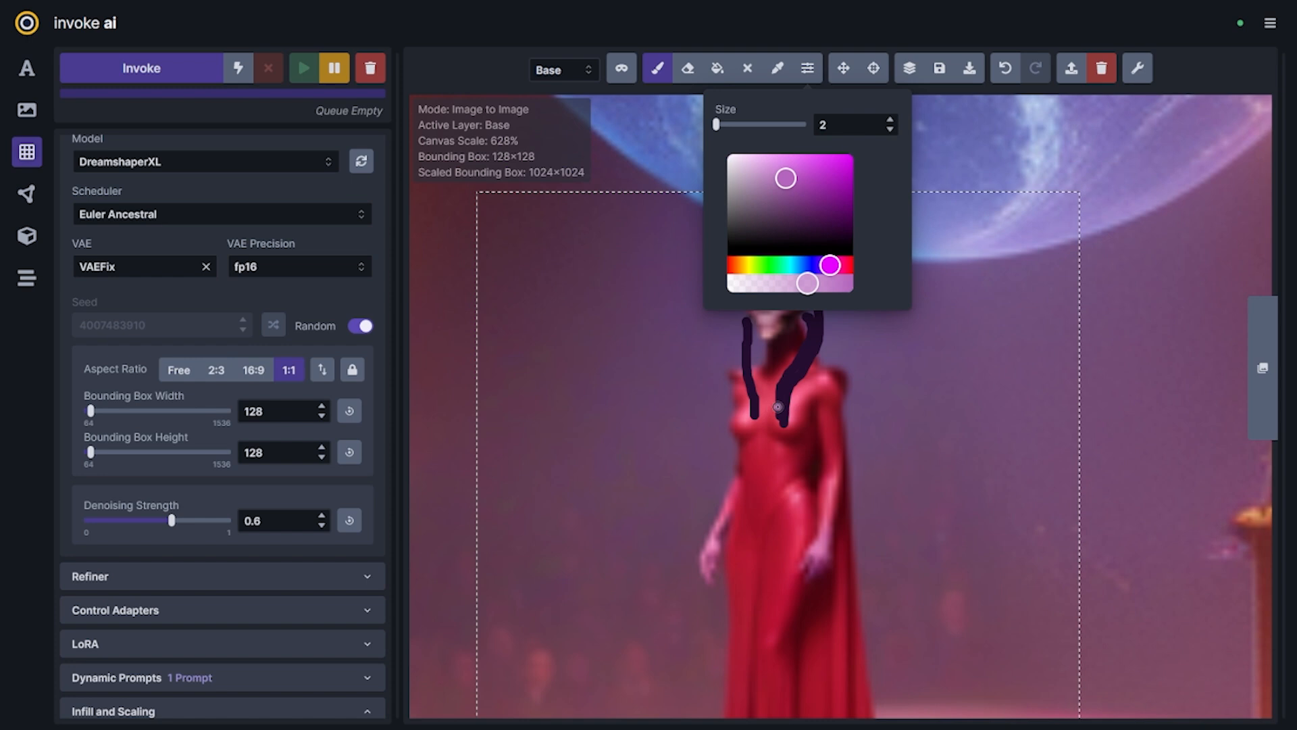
{"action": "left_click", "coordinate": [808, 67]}
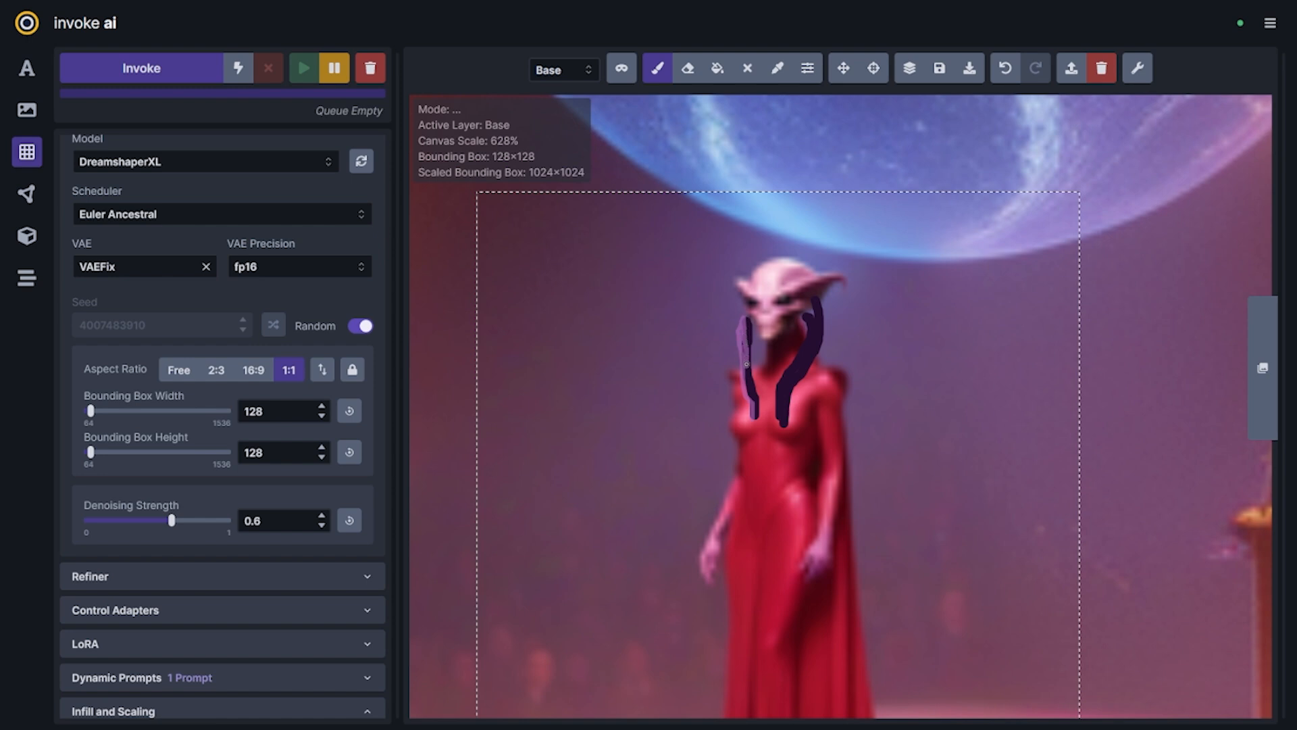
{"action": "left_click_drag", "start_coordinate": [779, 415], "coordinate": [810, 317]}
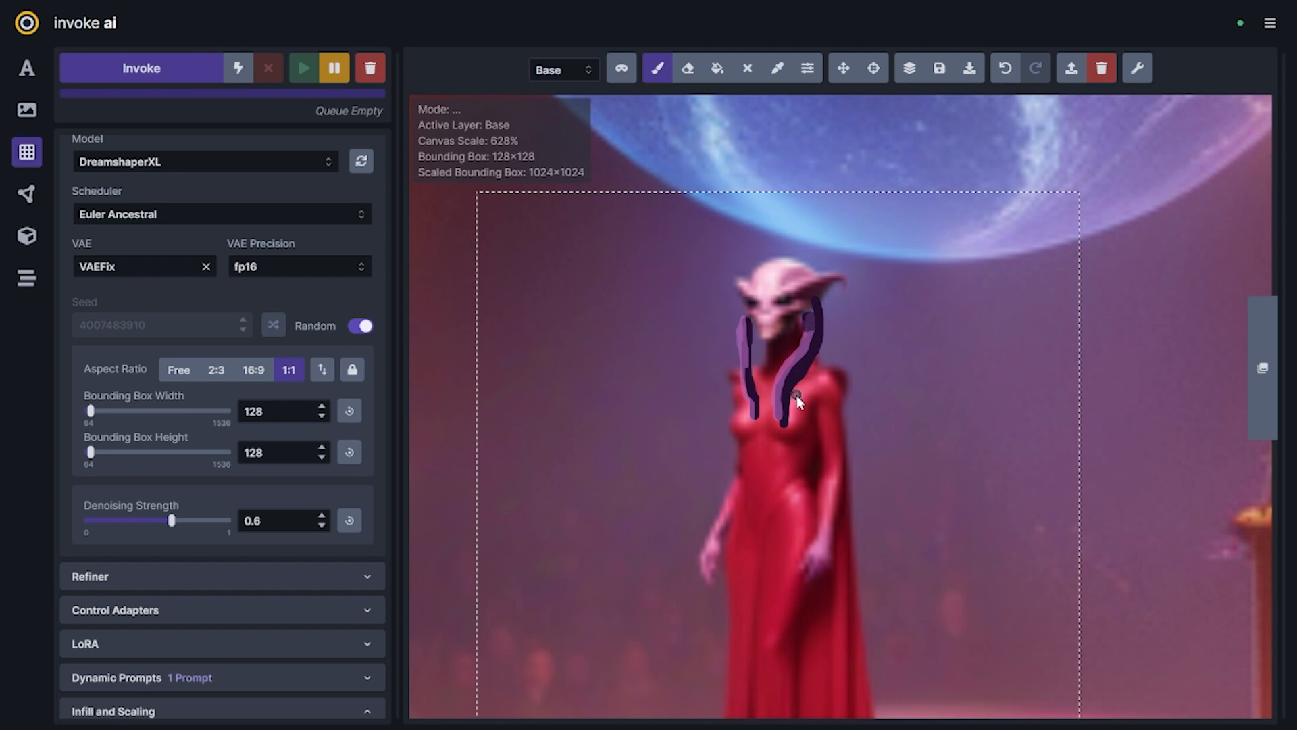
Switch to the Mask layer and mask both painted tendrils beside the alien's face and chest
{"action": "scroll", "coordinate": [796, 396], "scroll_direction": "down", "scroll_amount": 4}
{"action": "scroll", "coordinate": [783, 400], "scroll_direction": "up", "scroll_amount": 2}
{"action": "key", "text": "q"}
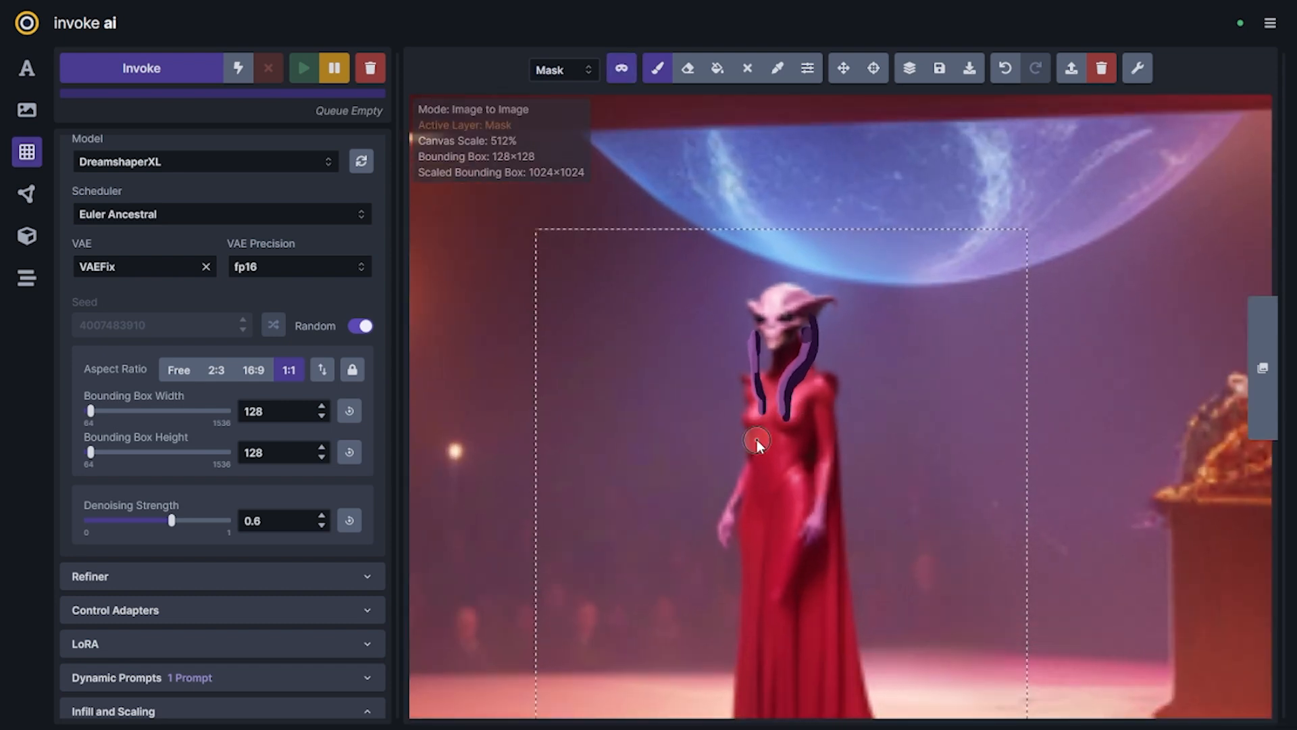
{"action": "left_click_drag", "start_coordinate": [757, 419], "coordinate": [751, 340]}
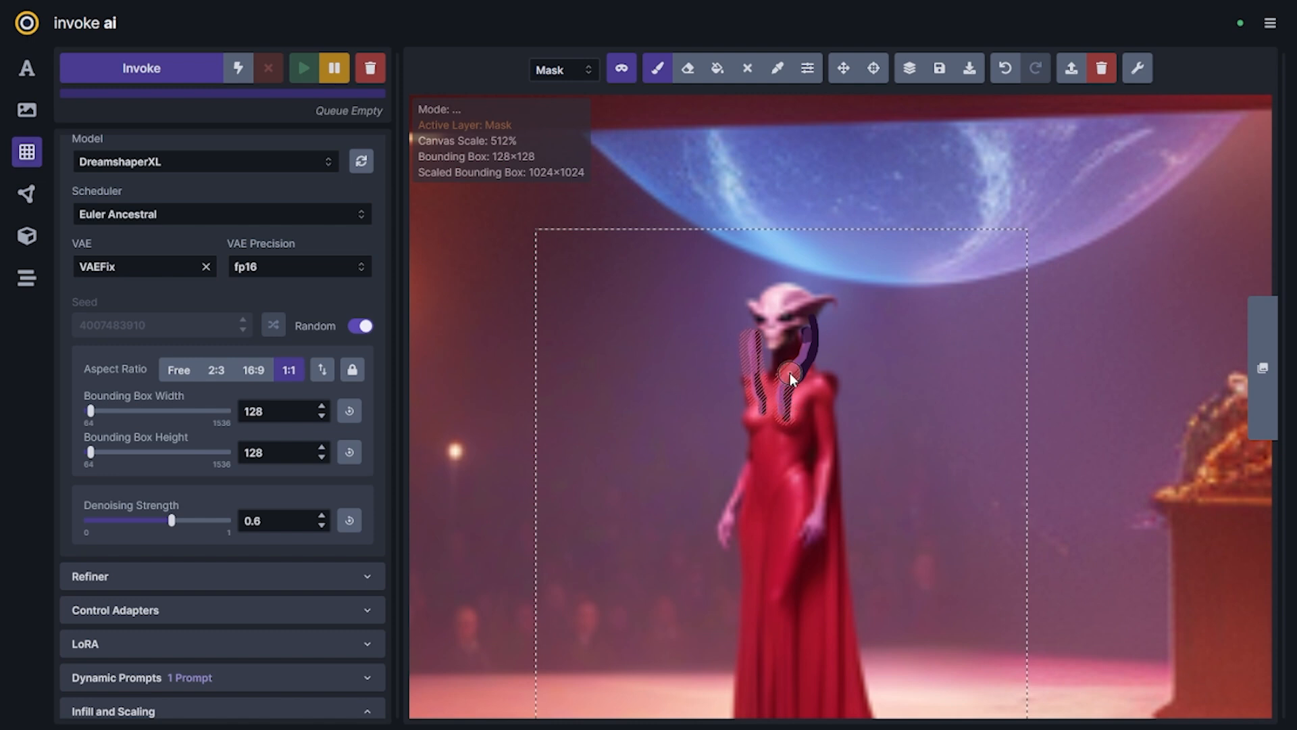
{"action": "mouse_move", "coordinate": [819, 309]}
{"action": "left_mouse_down"}
{"action": "mouse_move", "coordinate": [816, 355]}
{"action": "mouse_move", "coordinate": [793, 388]}
{"action": "left_mouse_up"}
Add a description of the tentacle-like tendrils after "an alien opera singer" in the positive prompt
{"action": "scroll", "coordinate": [134, 307], "scroll_direction": "up", "scroll_amount": 5}
{"action": "left_click", "coordinate": [148, 150]}
{"action": "type", "text": ", tentacle-like hair, t"}
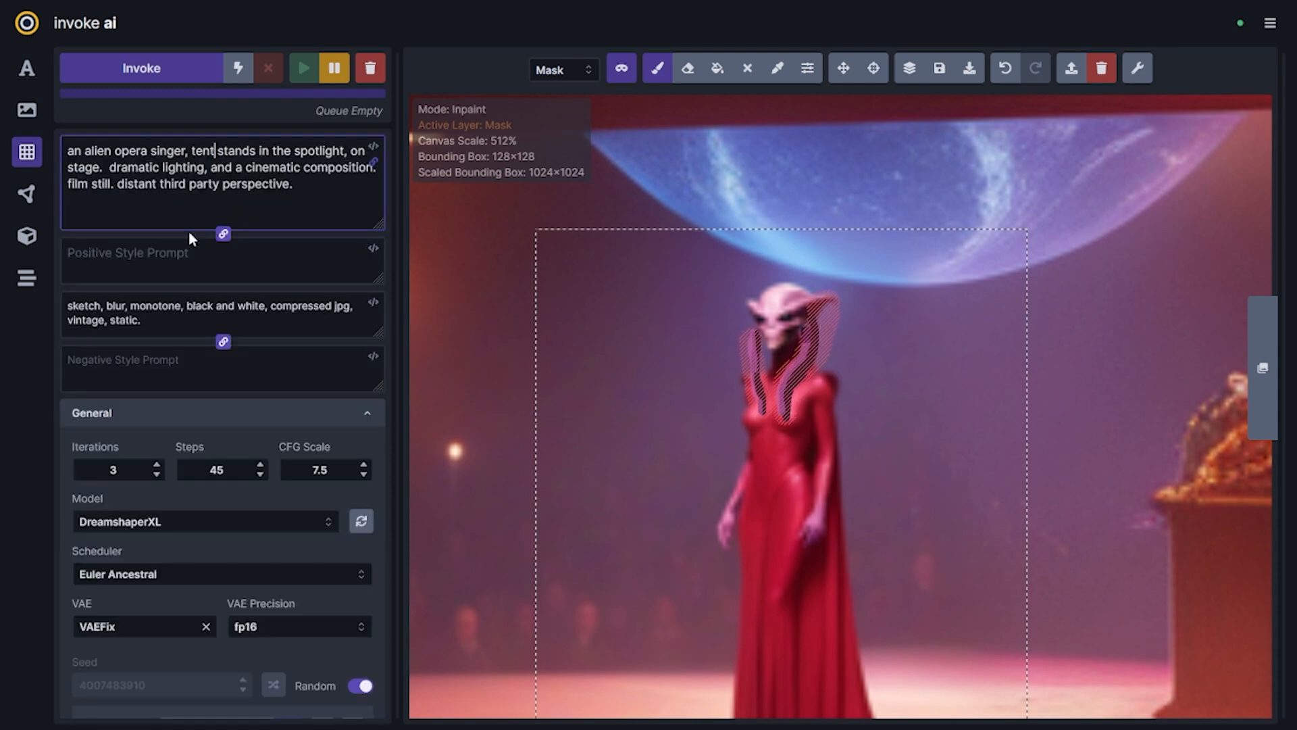
{"action": "type", "text": "endrils"}
Queue inpainting batches of the masked tendrils at denoising strengths of 0.45 and 0.55
{"action": "scroll", "coordinate": [261, 508], "scroll_direction": "down", "scroll_amount": 5}
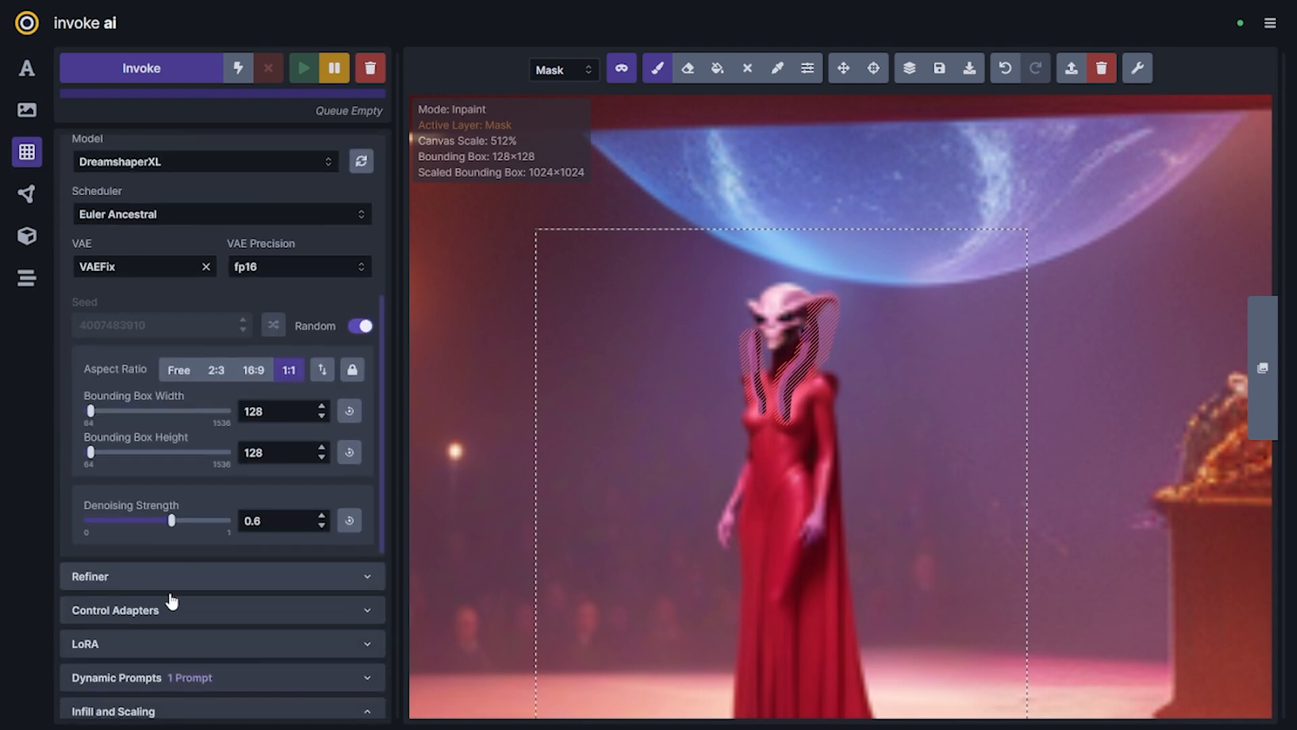
{"action": "left_click_drag", "start_coordinate": [152, 531], "coordinate": [150, 525]}
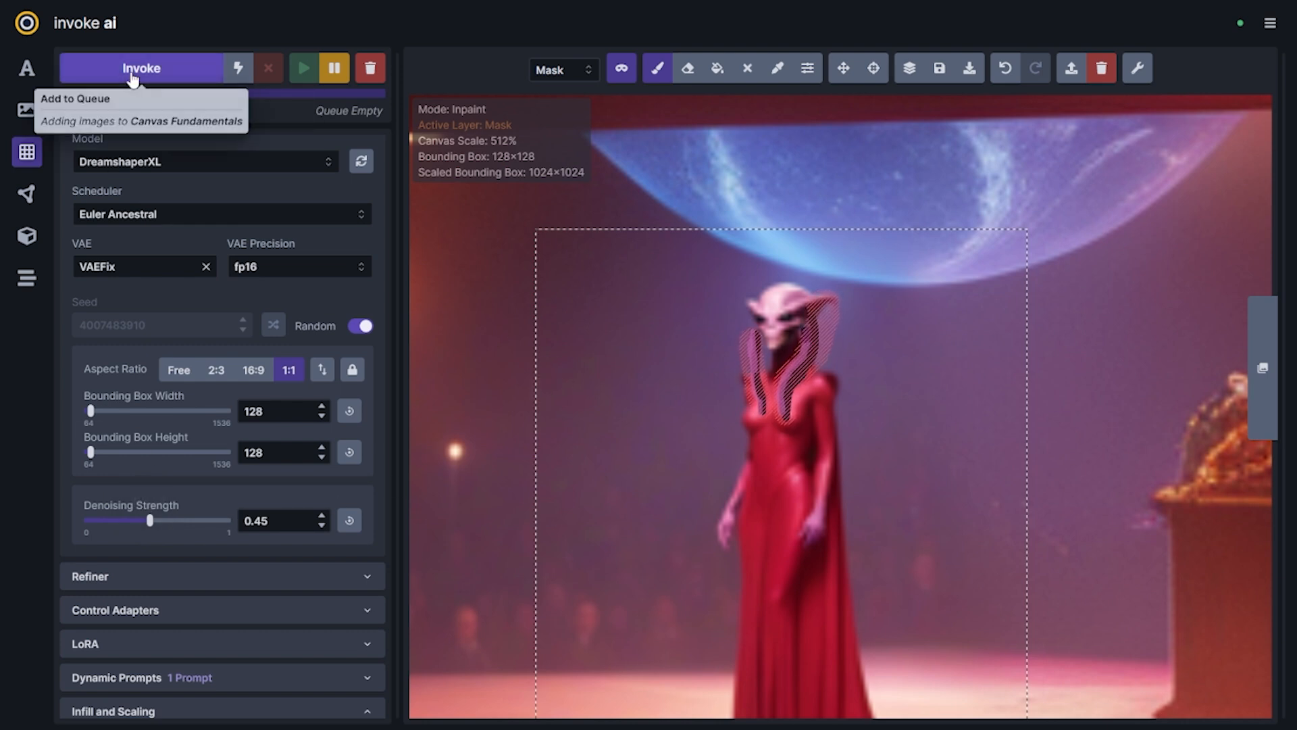
{"action": "mouse_move", "coordinate": [156, 524]}
{"action": "key", "text": "ctrl+Return"}
{"action": "left_click_drag", "start_coordinate": [157, 528], "coordinate": [165, 525]}
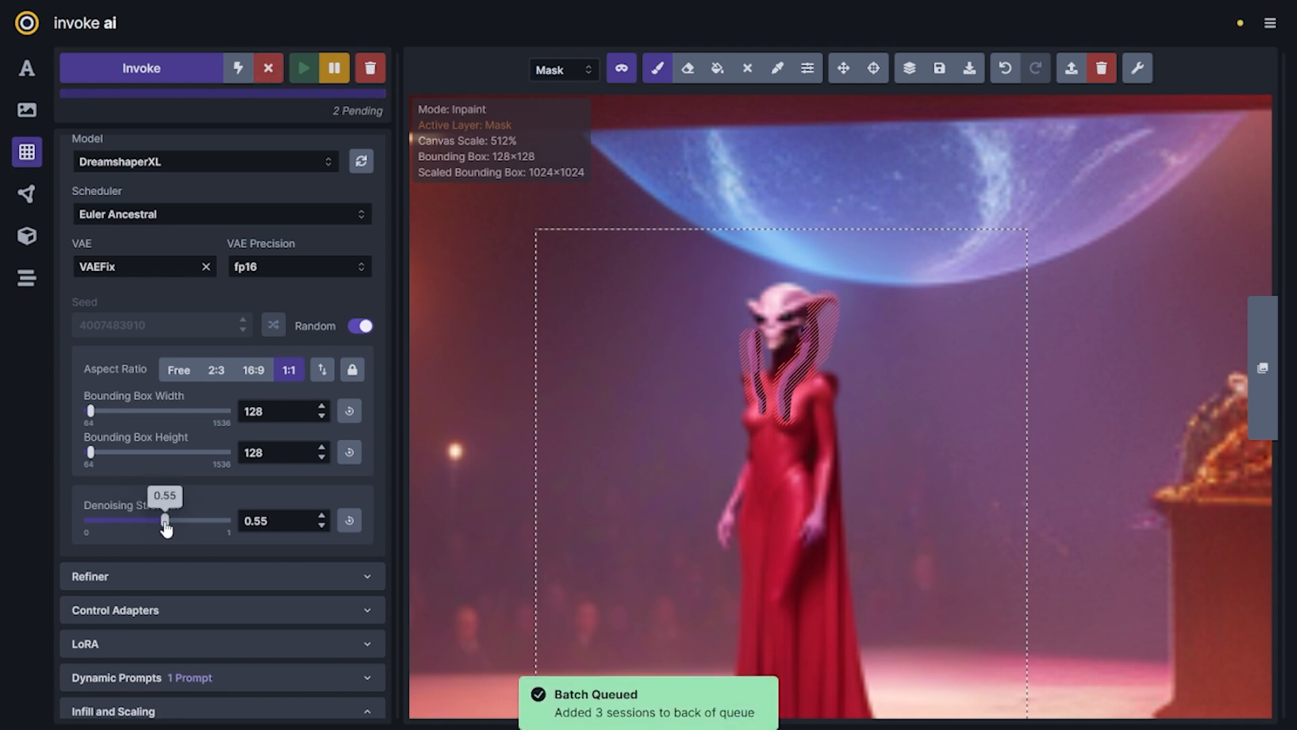
{"action": "left_click", "coordinate": [126, 67]}
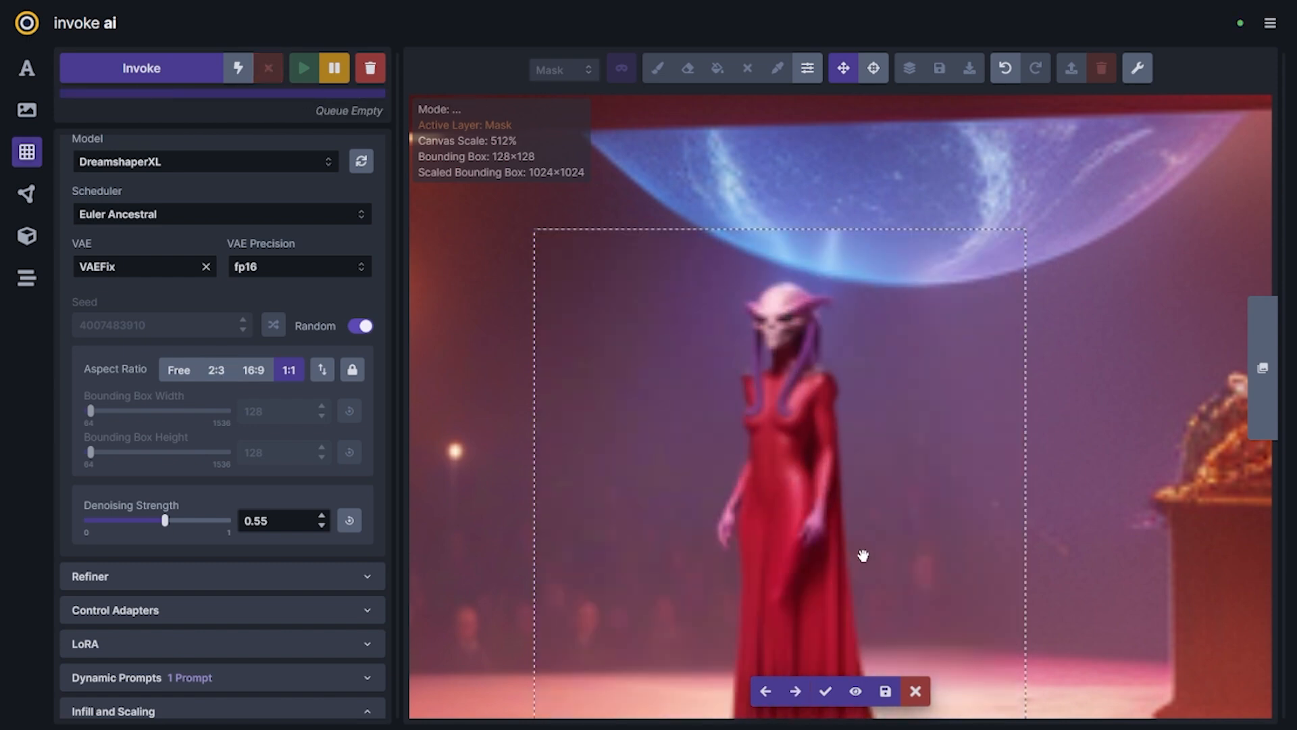
Compare the staged tendril inpainting results with and without the mask overlay, and accept the version with pale blue tendrils and a smooth pink head
{"action": "key", "text": "Left"}
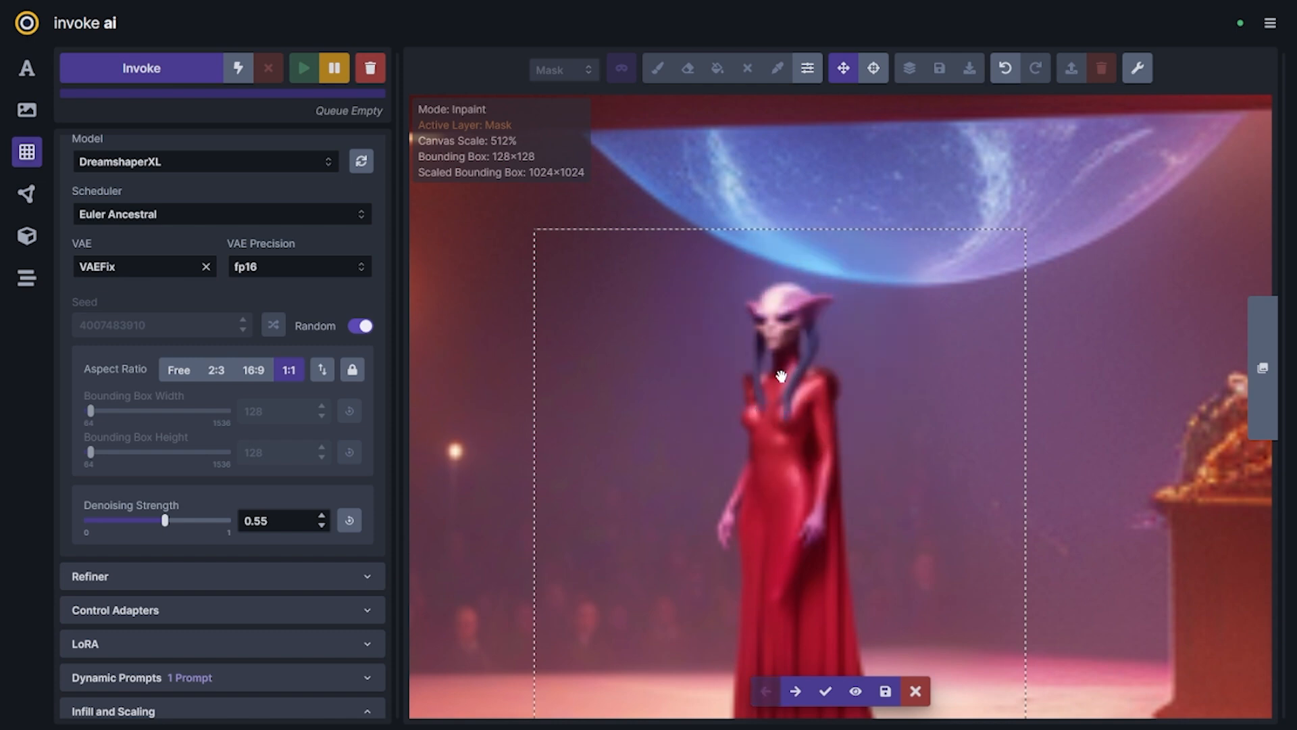
{"action": "left_click", "coordinate": [855, 690]}
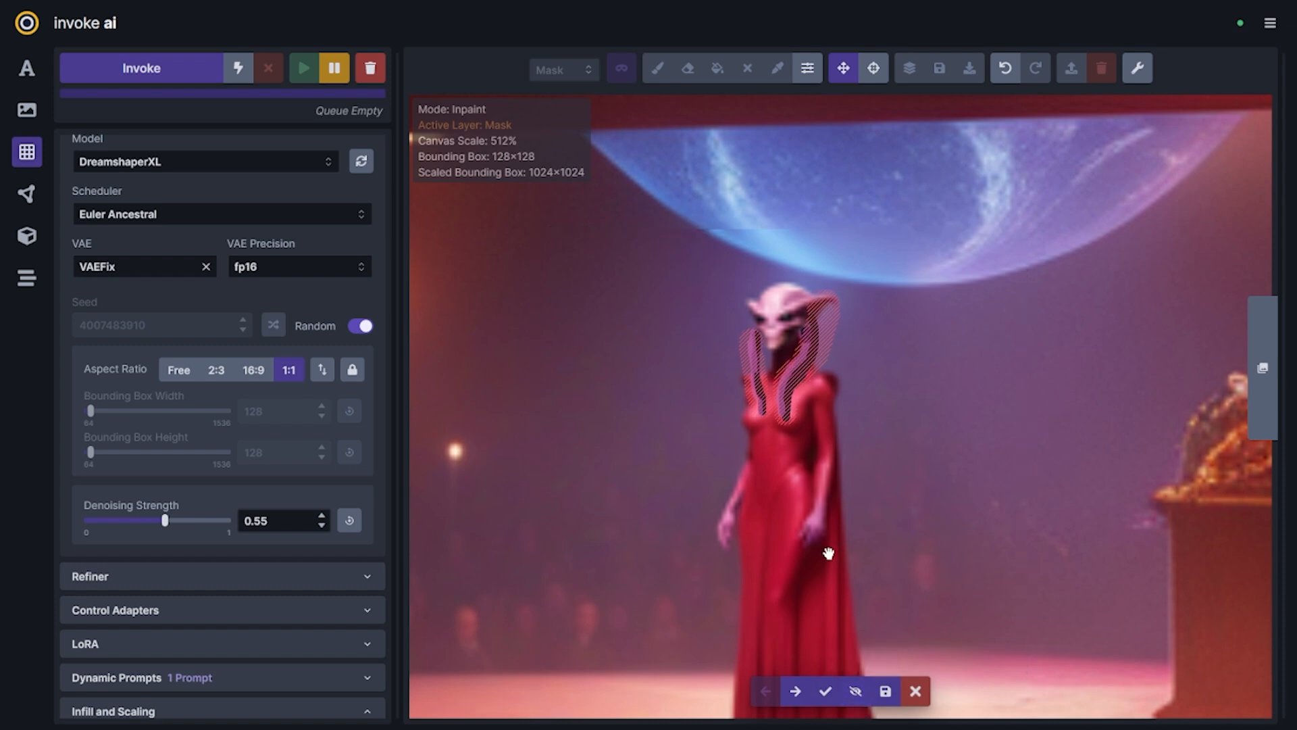
{"action": "left_click", "coordinate": [855, 690]}
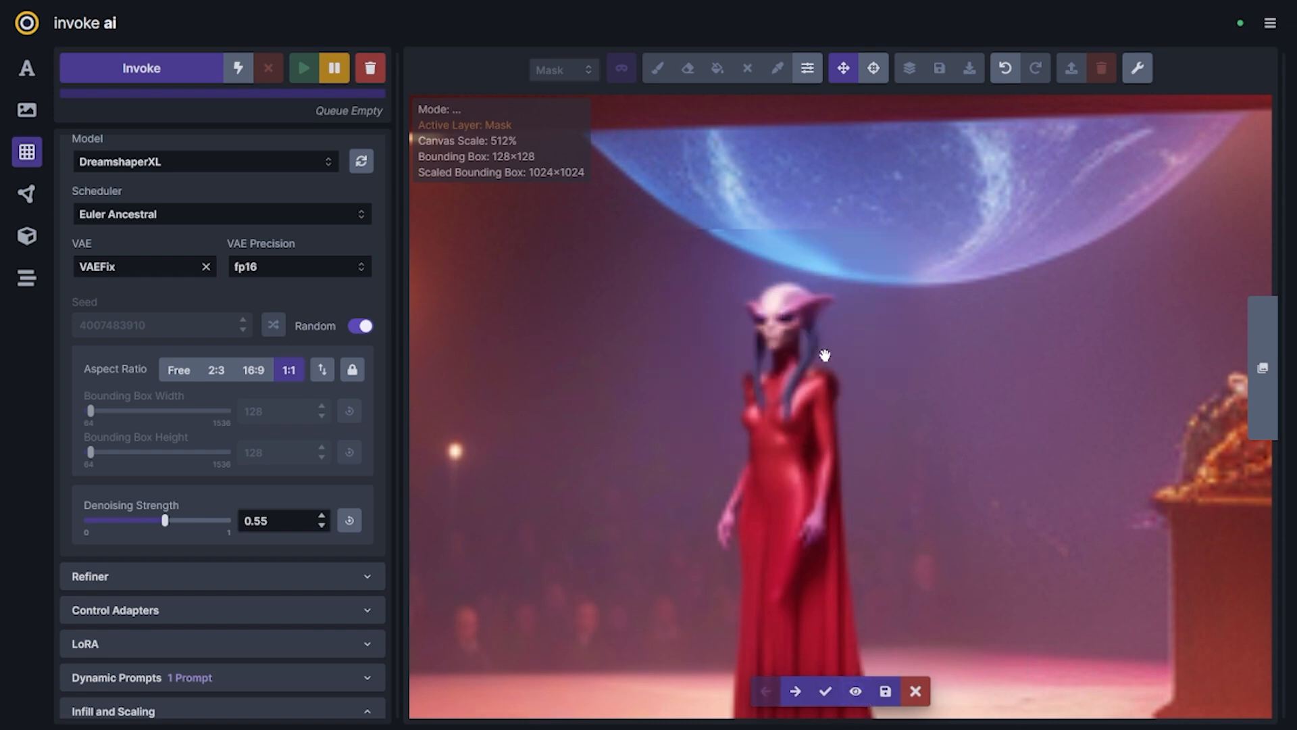
{"action": "key", "text": "Left"}
{"action": "key", "text": "Right"}
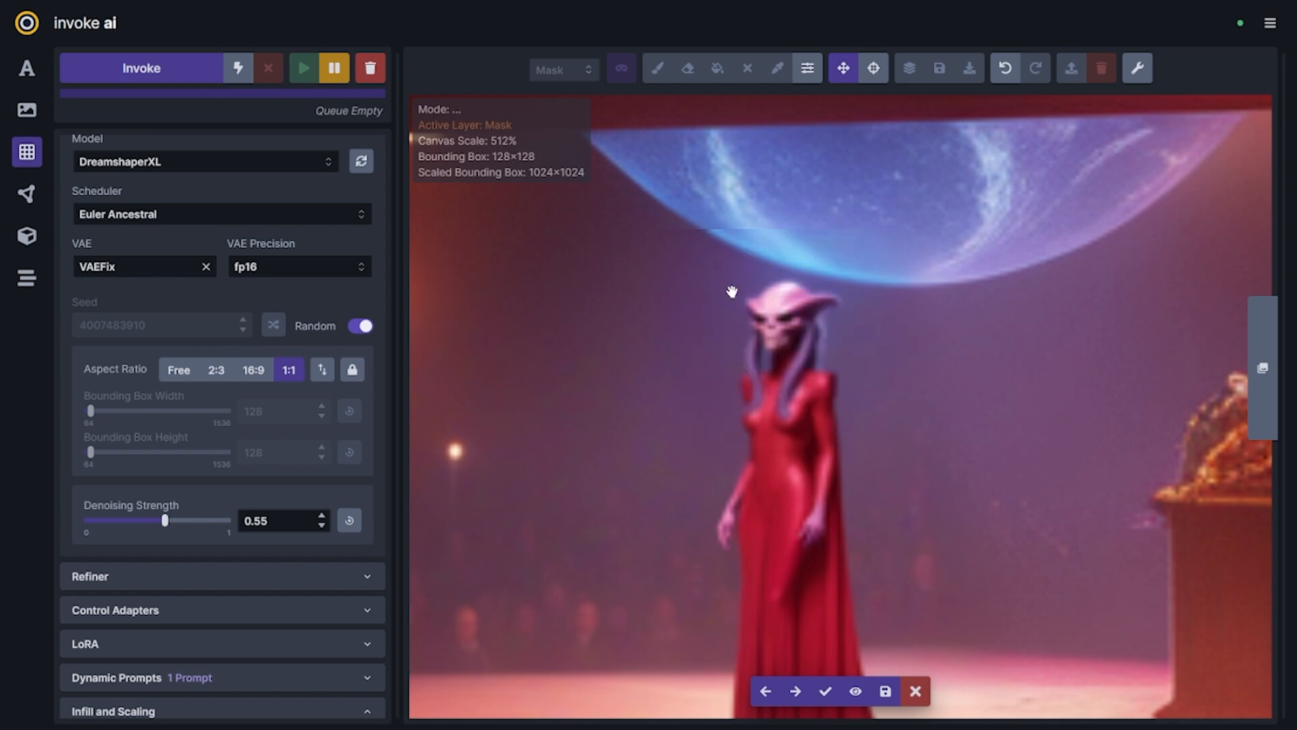
{"action": "key", "text": "Left"}
{"action": "key", "text": "Right"}
{"action": "key", "text": "Right"}
{"action": "key", "text": "Left"}
{"action": "key", "text": "Left"}
{"action": "key", "text": "Right"}
{"action": "key", "text": "Right"}
{"action": "key", "text": "Right"}
{"action": "key", "text": "Right"}
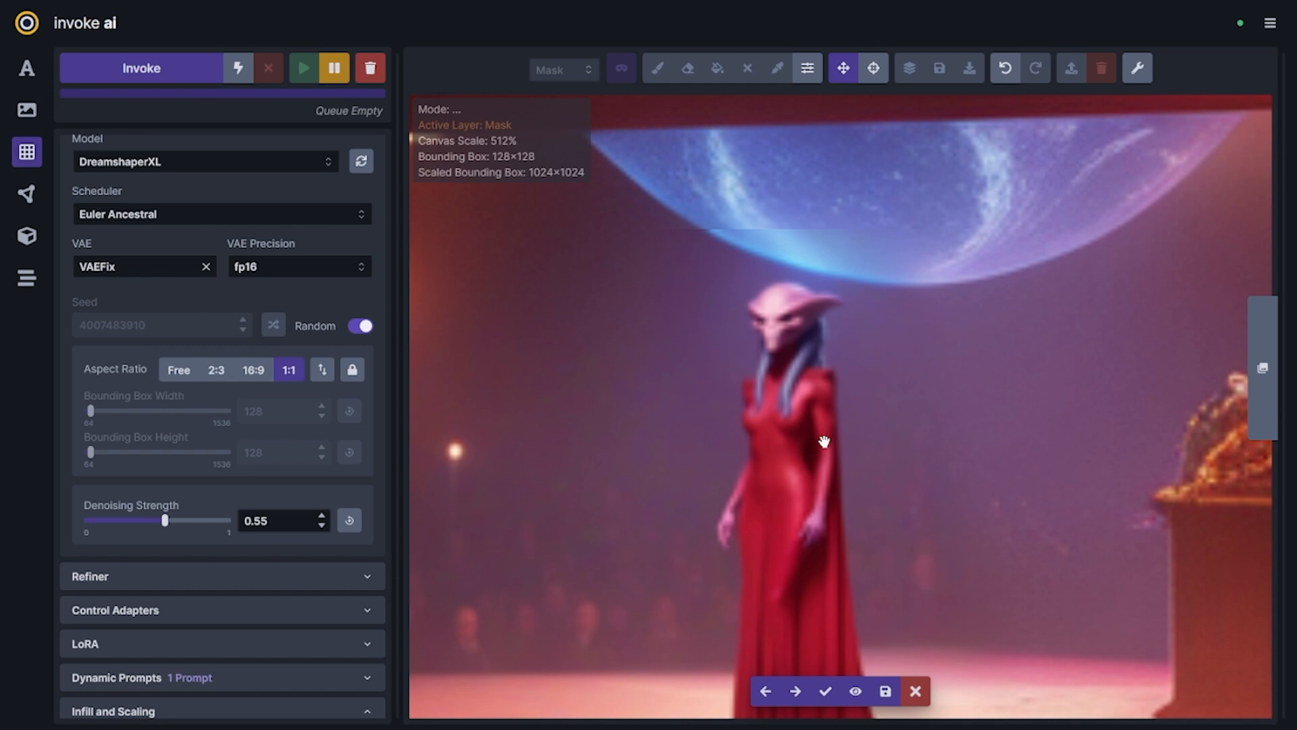
{"action": "key", "text": "Right"}
{"action": "key", "text": "Right"}
{"action": "key", "text": "Right"}
{"action": "key", "text": "Right"}
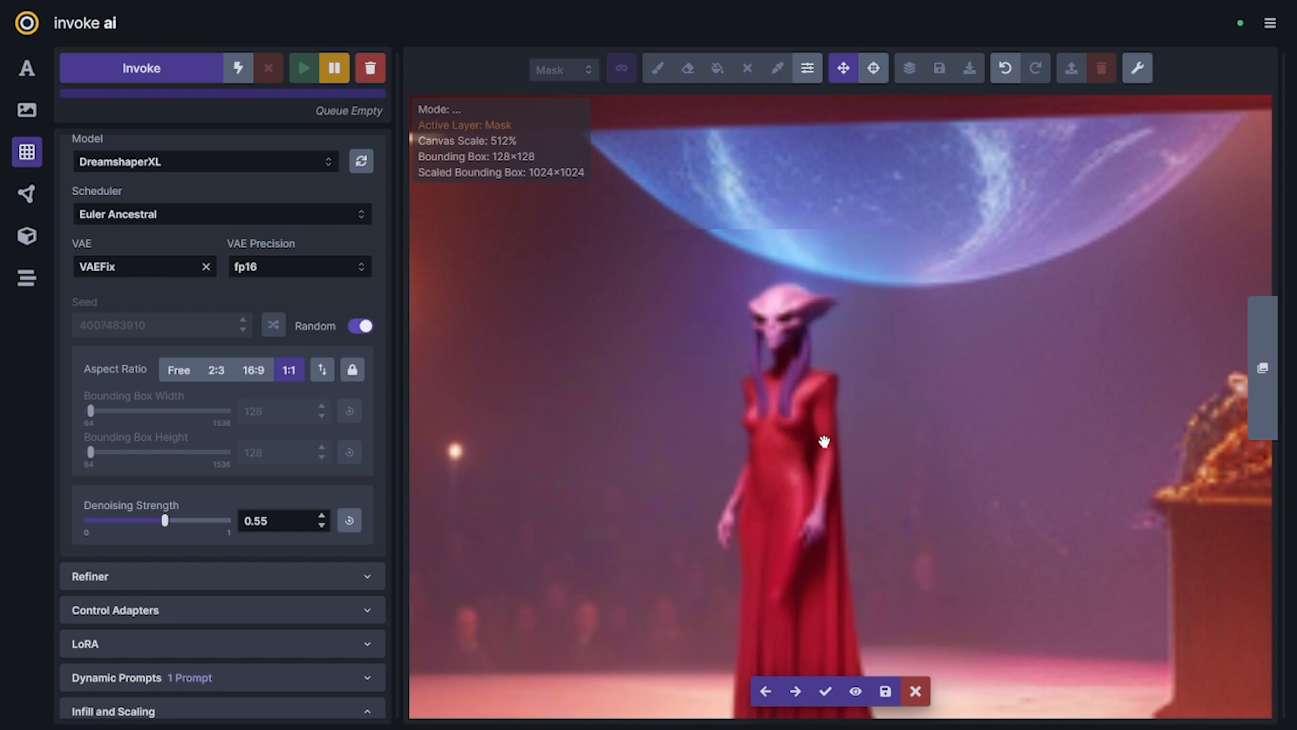
{"action": "key", "text": "Left"}
{"action": "key", "text": "Left"}
{"action": "key", "text": "Left"}
{"action": "key", "text": "Left"}
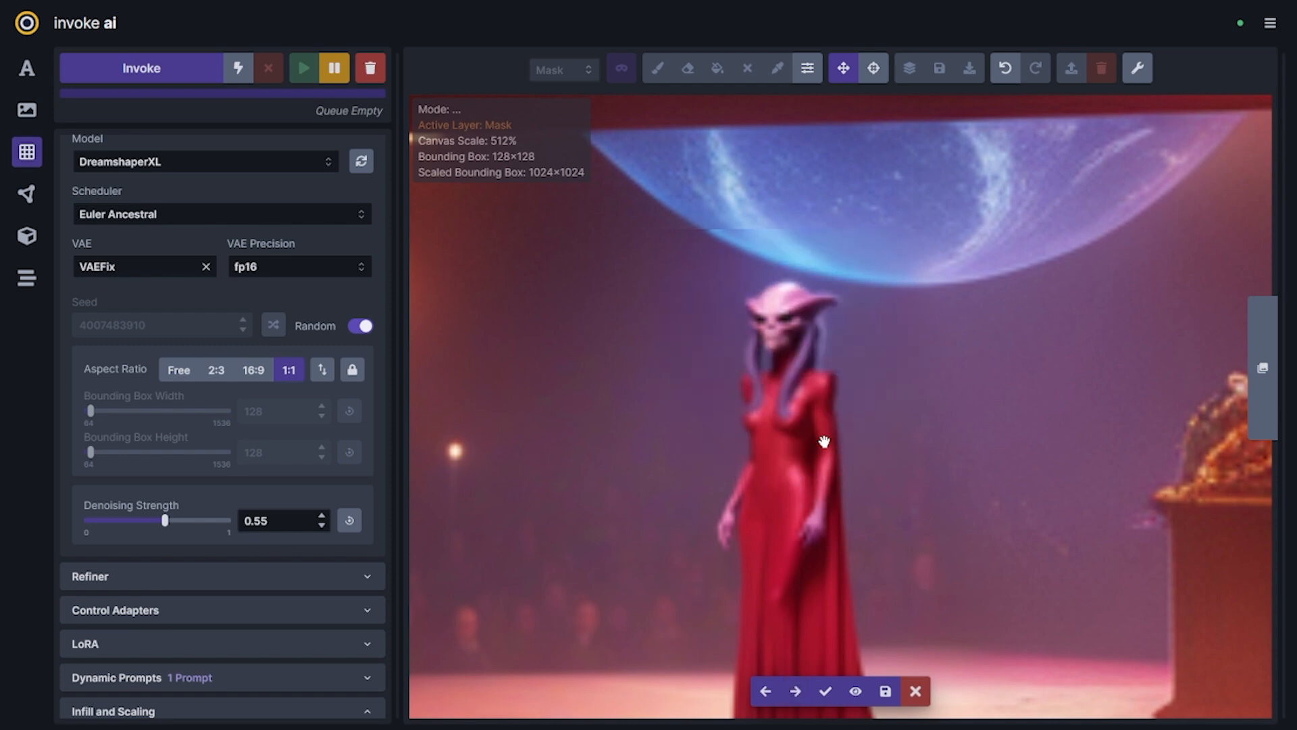
{"action": "key", "text": "Right"}
{"action": "key", "text": "Right"}
{"action": "key", "text": "Left"}
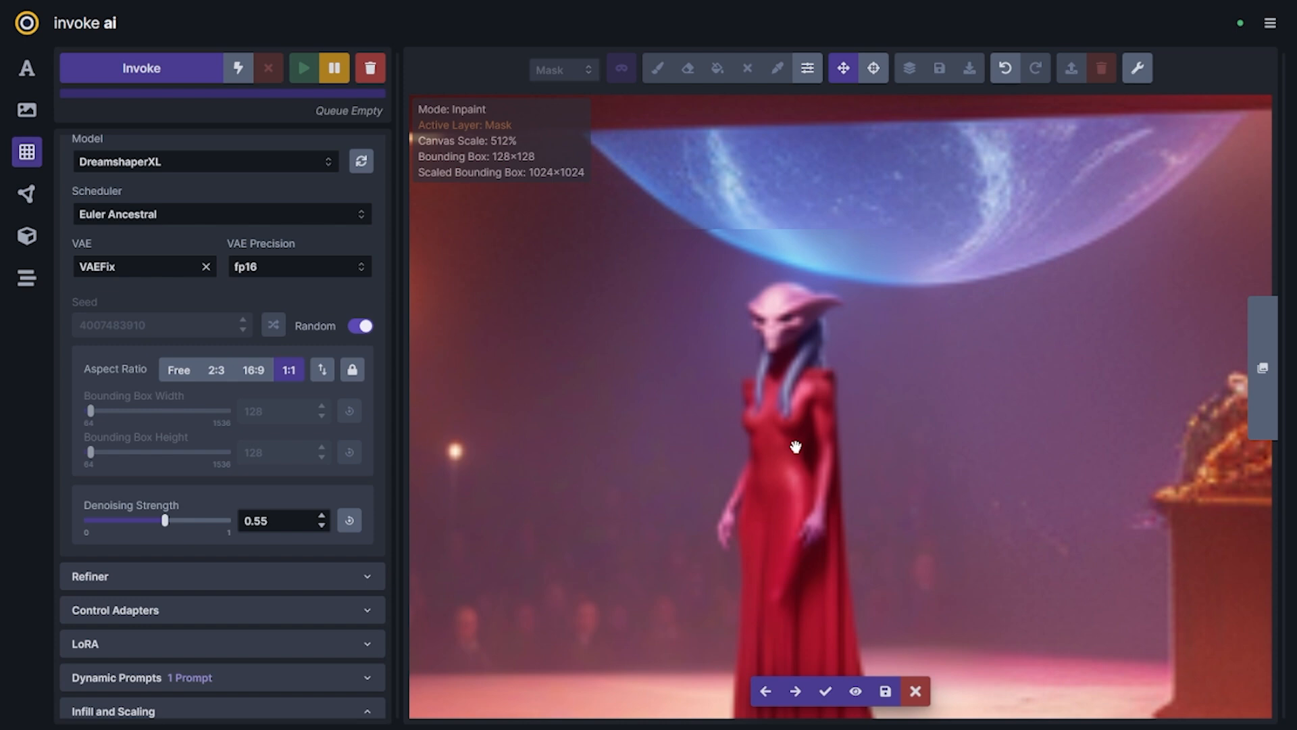
{"action": "key", "text": "Right"}
{"action": "key", "text": "Right"}
{"action": "key", "text": "Right"}
{"action": "key", "text": "Right"}
{"action": "key", "text": "Right"}
{"action": "key", "text": "Right"}
{"action": "key", "text": "Right"}
{"action": "key", "text": "Left"}
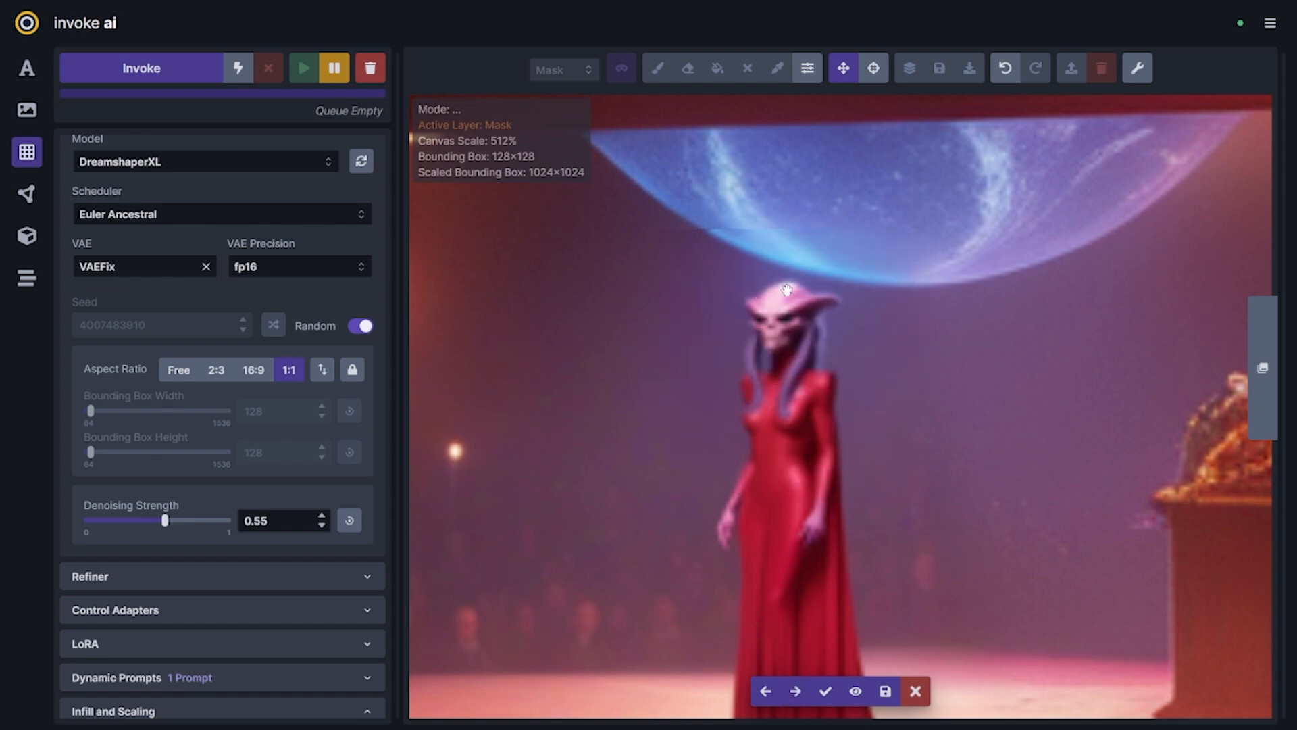
{"action": "key", "text": "Right"}
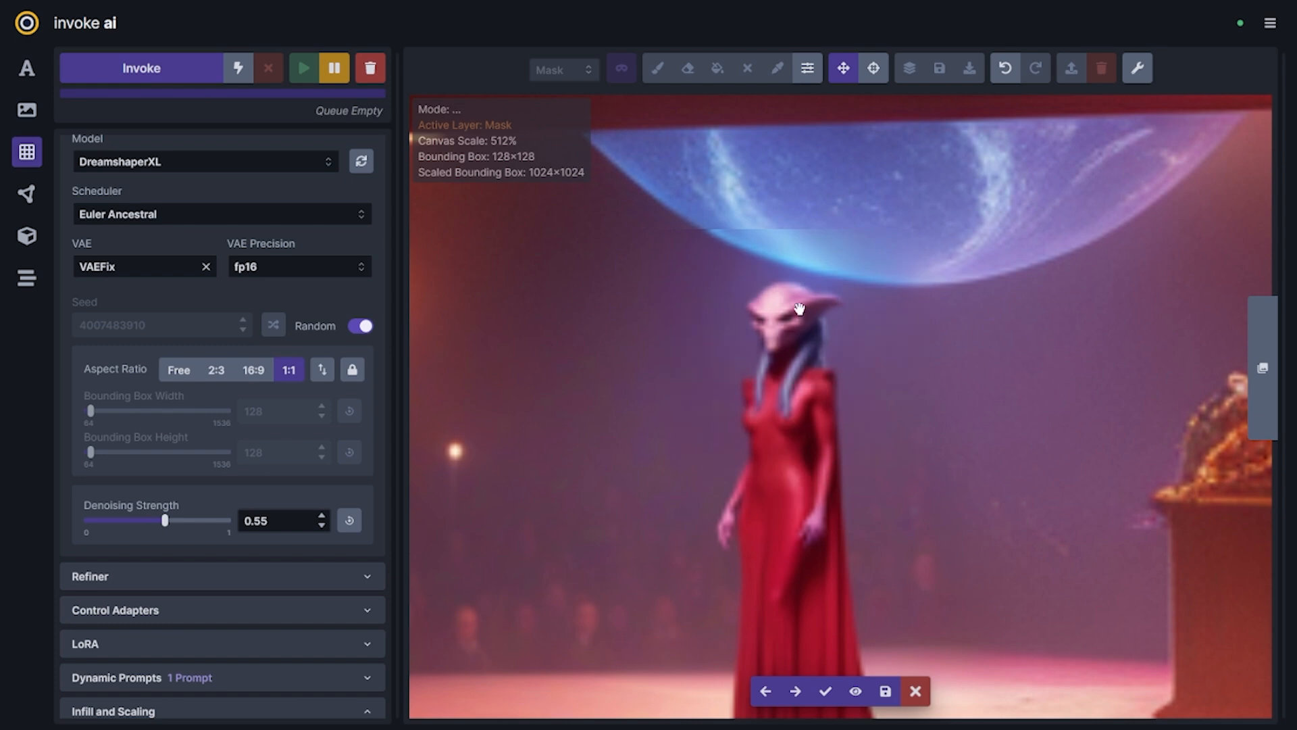
{"action": "left_click", "coordinate": [825, 690]}
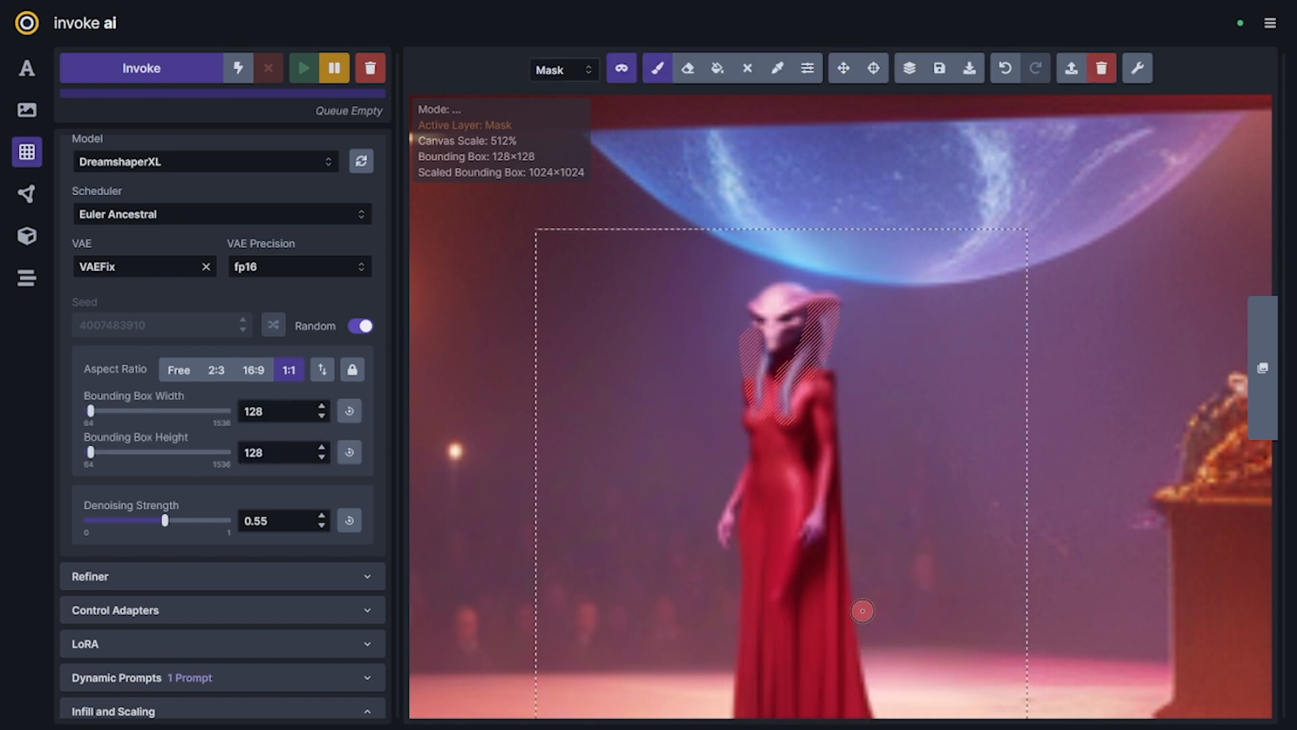
Reposition the bounding box and enlarge it to 192×192 around the full singer and the lower part of the planet
{"action": "scroll", "coordinate": [844, 384], "scroll_direction": "down", "scroll_amount": 5}
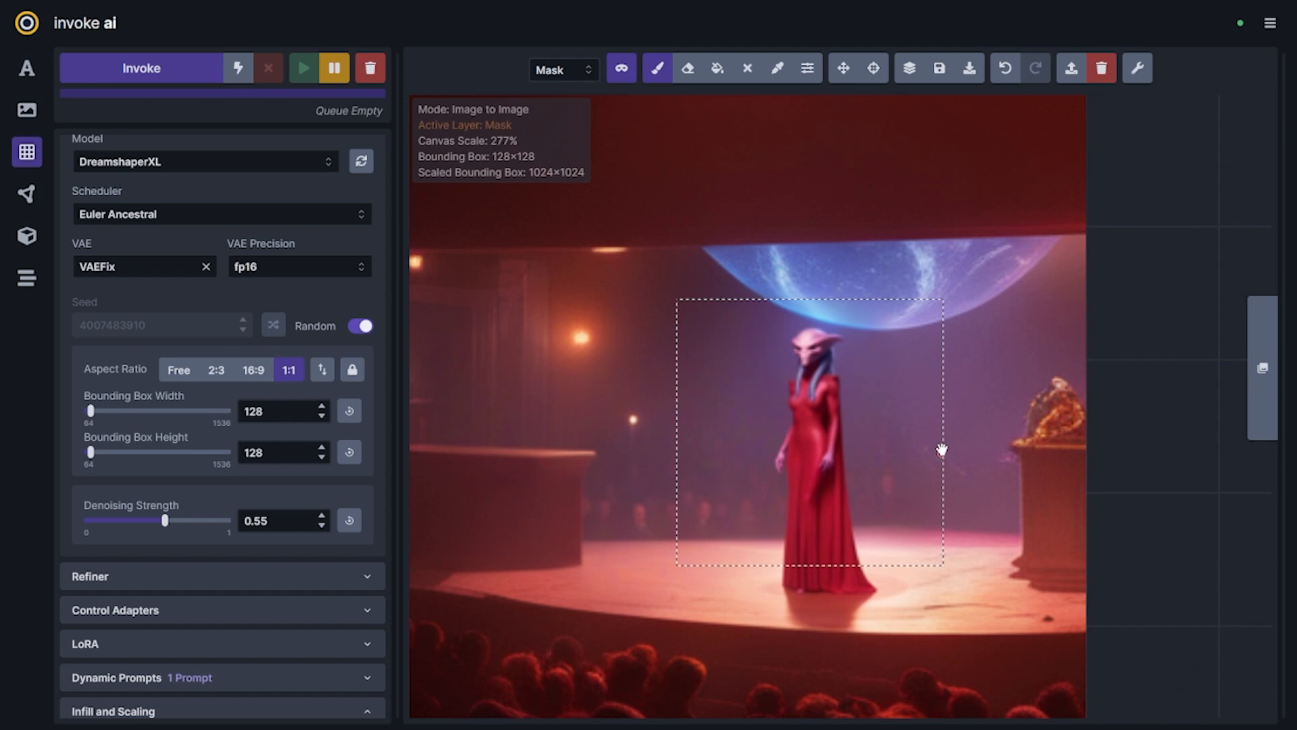
{"action": "key", "text": "v"}
{"action": "left_click_drag", "start_coordinate": [941, 523], "coordinate": [909, 540]}
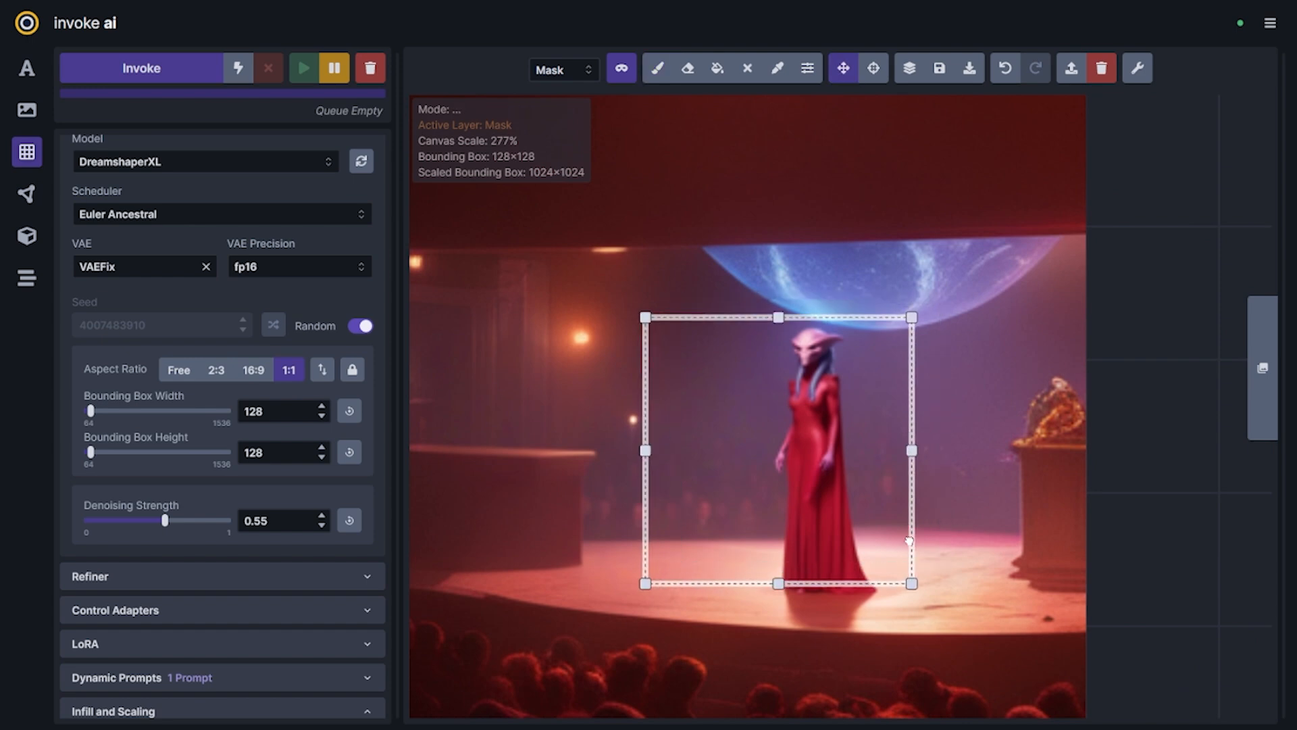
{"action": "mouse_move", "coordinate": [912, 316]}
{"action": "left_mouse_down"}
{"action": "mouse_move", "coordinate": [999, 226]}
{"action": "mouse_move", "coordinate": [939, 327]}
{"action": "mouse_move", "coordinate": [911, 213]}
{"action": "mouse_move", "coordinate": [923, 220]}
{"action": "left_mouse_up"}
Mask the seam across the planet's lower edge above the singer with a larger brush and queue inpainting at denoising strength 0.55
{"action": "key", "text": "b"}
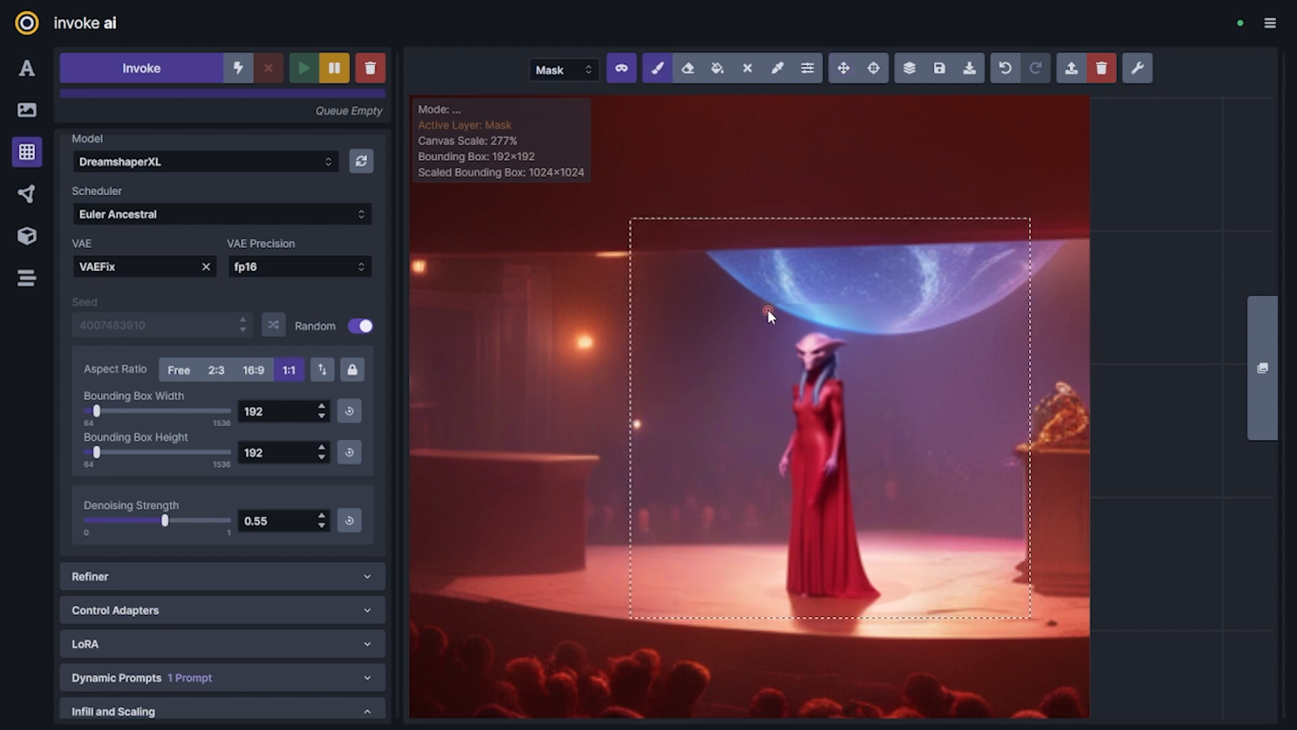
{"action": "key", "text": "]"}
{"action": "key", "text": "]"}
{"action": "key", "text": "]"}
{"action": "key", "text": "]"}
{"action": "key", "text": "]"}
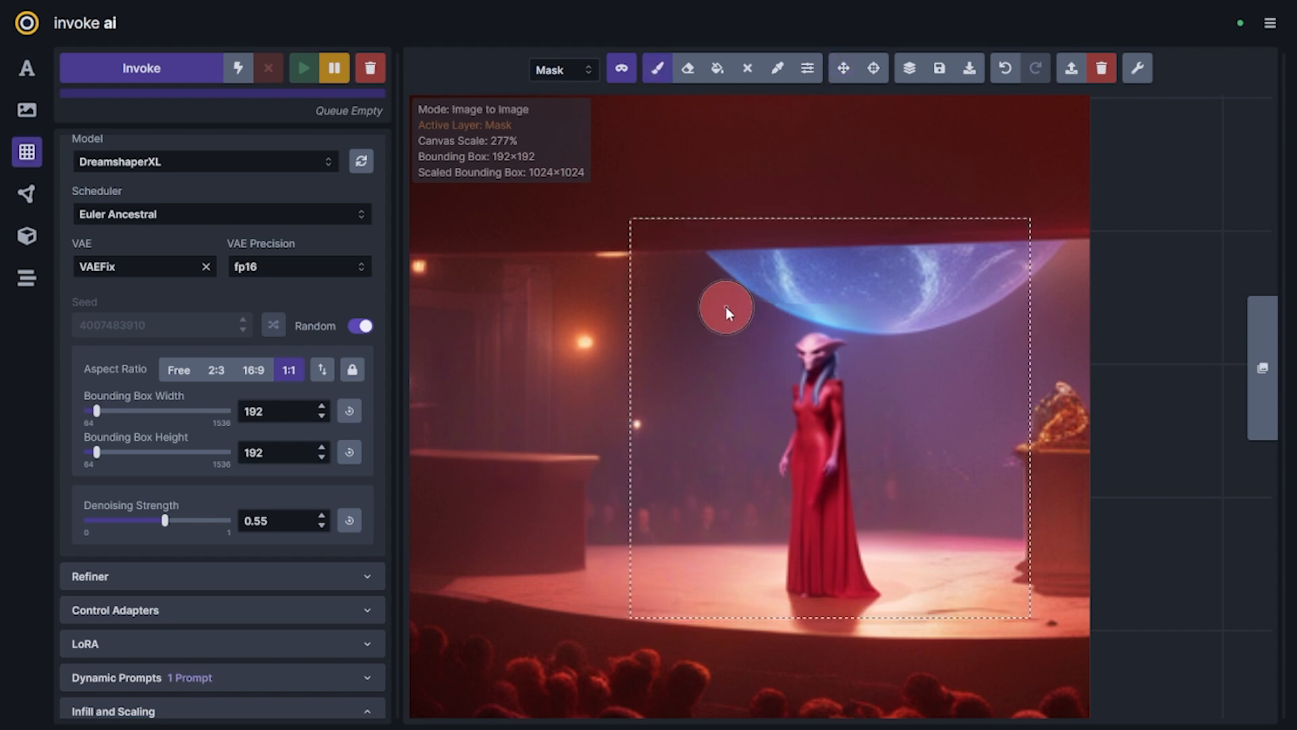
{"action": "key", "text": "["}
{"action": "key", "text": "["}
{"action": "mouse_move", "coordinate": [732, 306]}
{"action": "left_mouse_down"}
{"action": "mouse_move", "coordinate": [912, 302]}
{"action": "mouse_move", "coordinate": [950, 331]}
{"action": "left_mouse_up"}
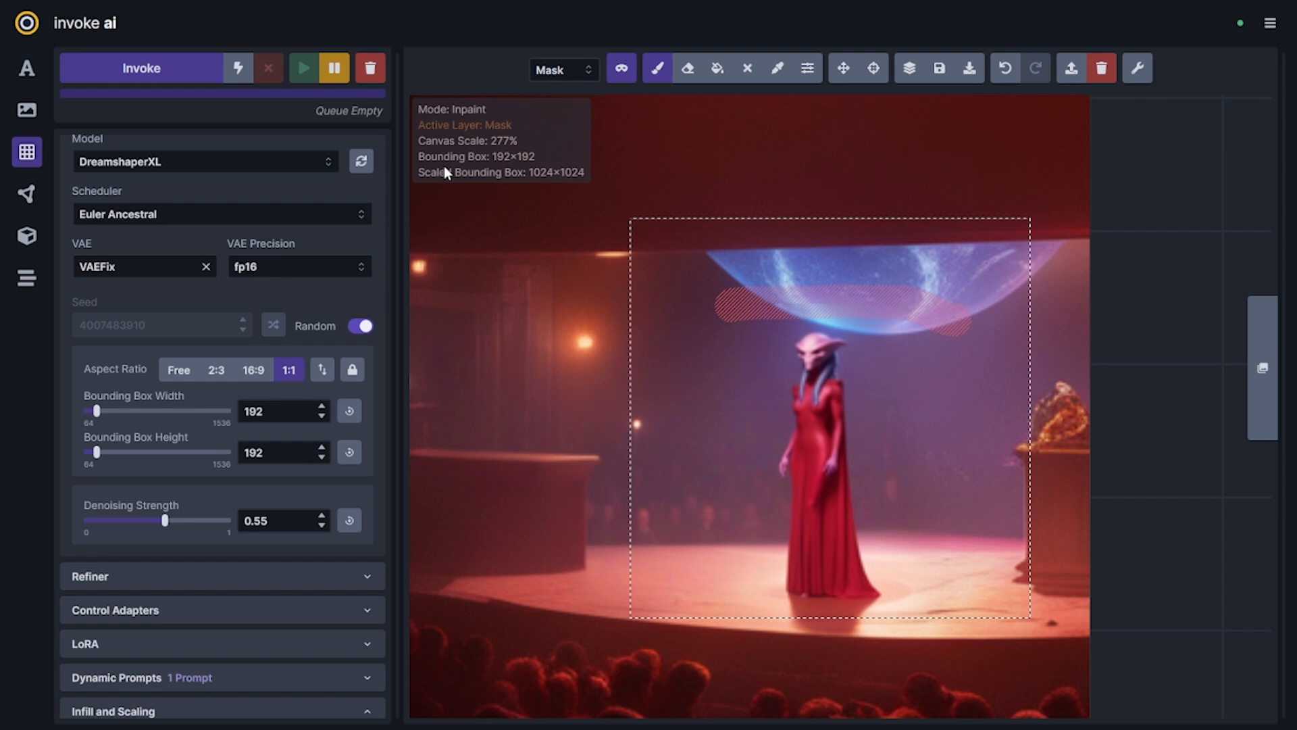
{"action": "left_click", "coordinate": [194, 81]}
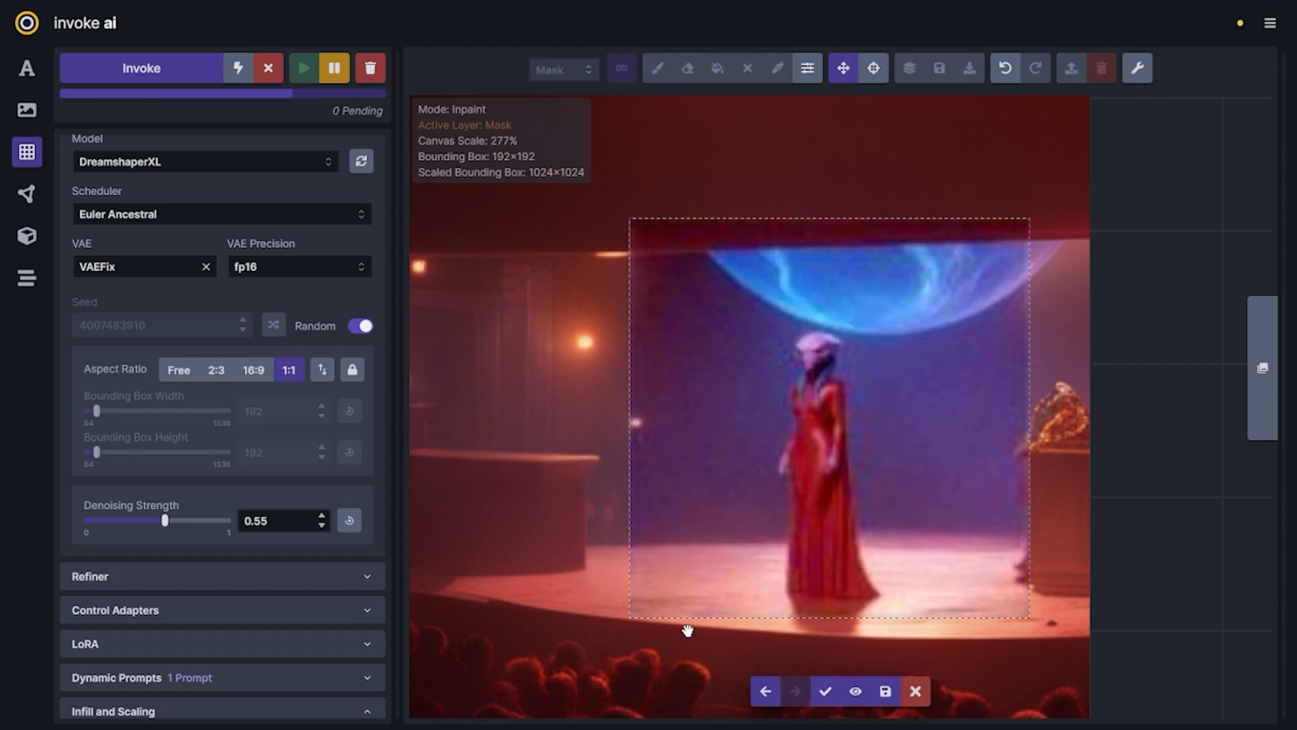
Compare the staged planet inpainting results and accept the first one
{"action": "key", "text": "Left"}
{"action": "key", "text": "Left"}
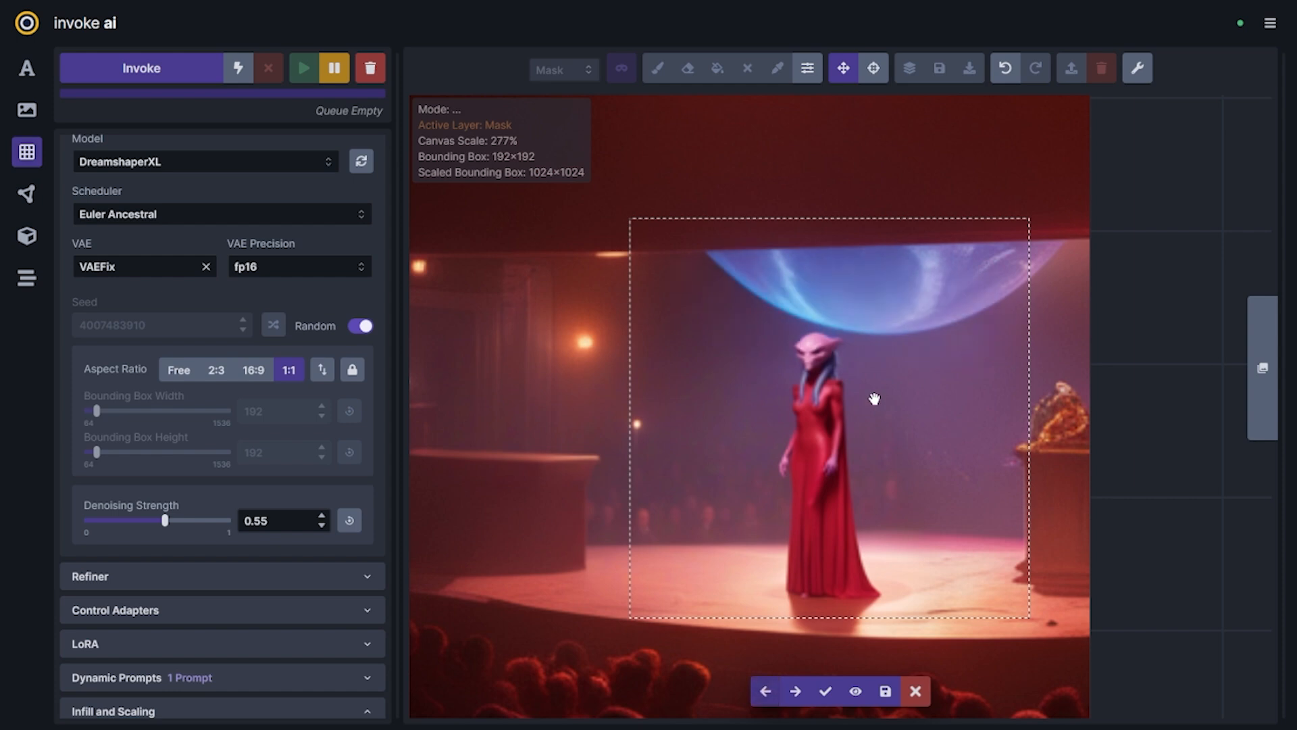
{"action": "key", "text": "Left"}
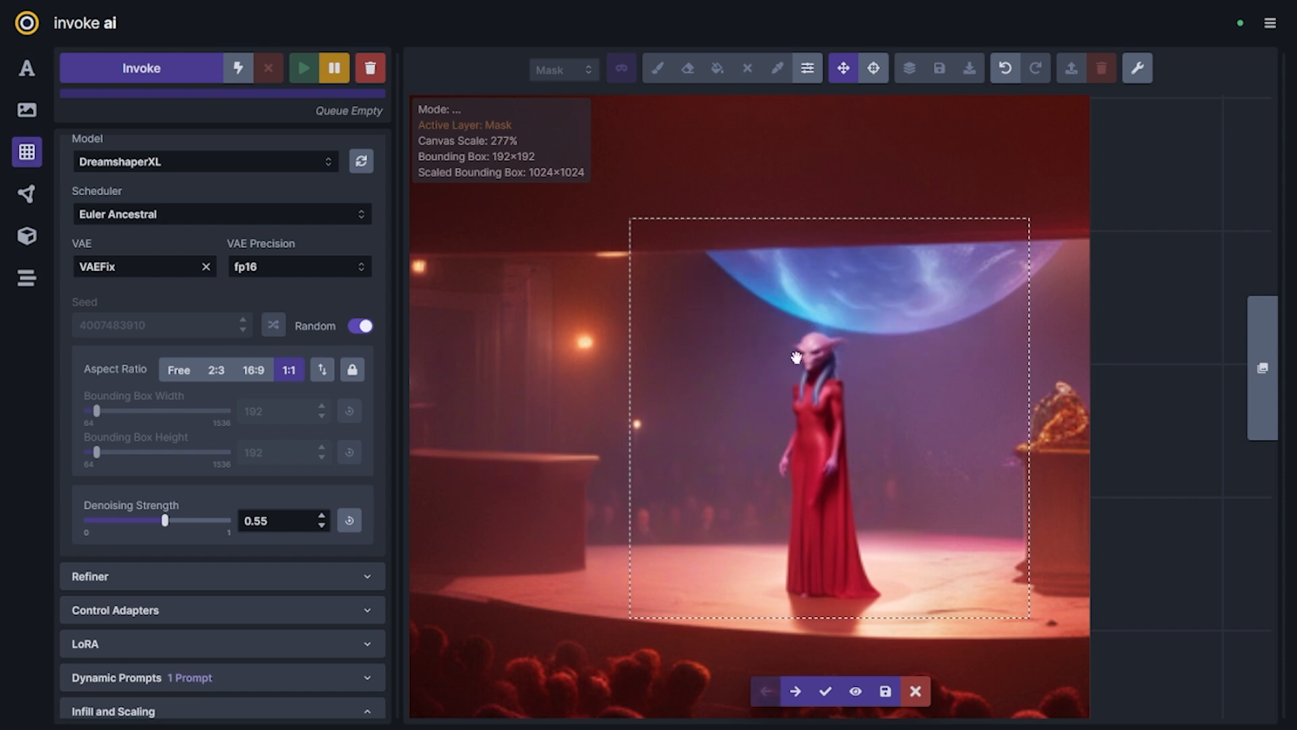
{"action": "key", "text": "Right"}
{"action": "key", "text": "Right"}
{"action": "key", "text": "Right"}
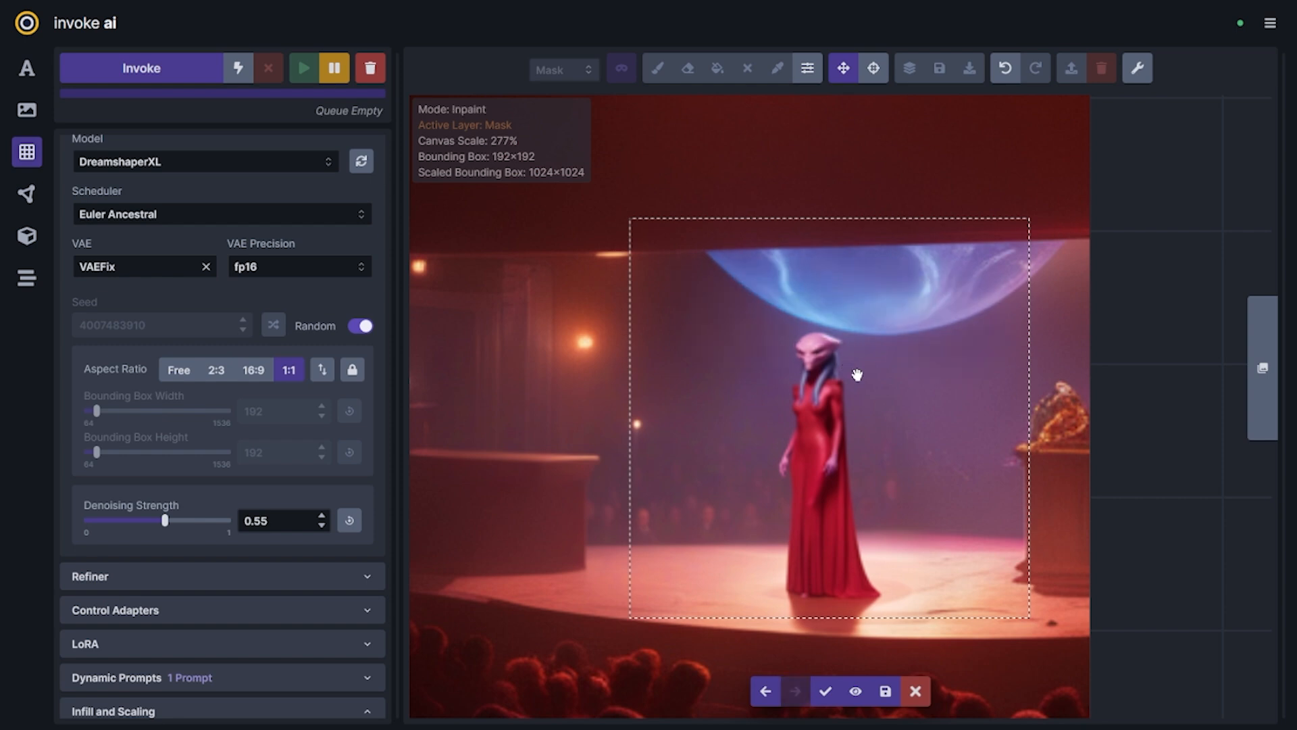
{"action": "key", "text": "Left"}
{"action": "key", "text": "Left"}
{"action": "key", "text": "Left"}
{"action": "key", "text": "h"}
{"action": "key", "text": "Right"}
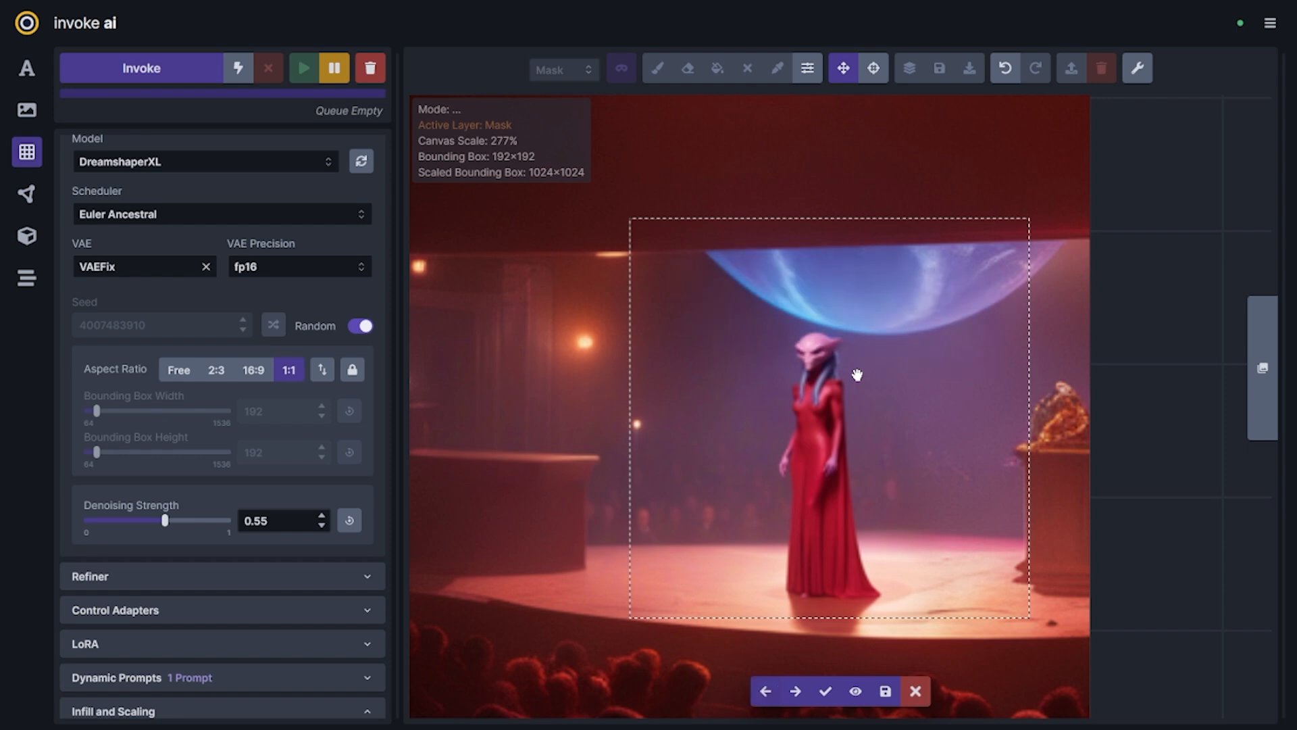
{"action": "key", "text": "Right"}
{"action": "key", "text": "Left"}
{"action": "key", "text": "Left"}
{"action": "key", "text": "Right"}
{"action": "key", "text": "Left"}
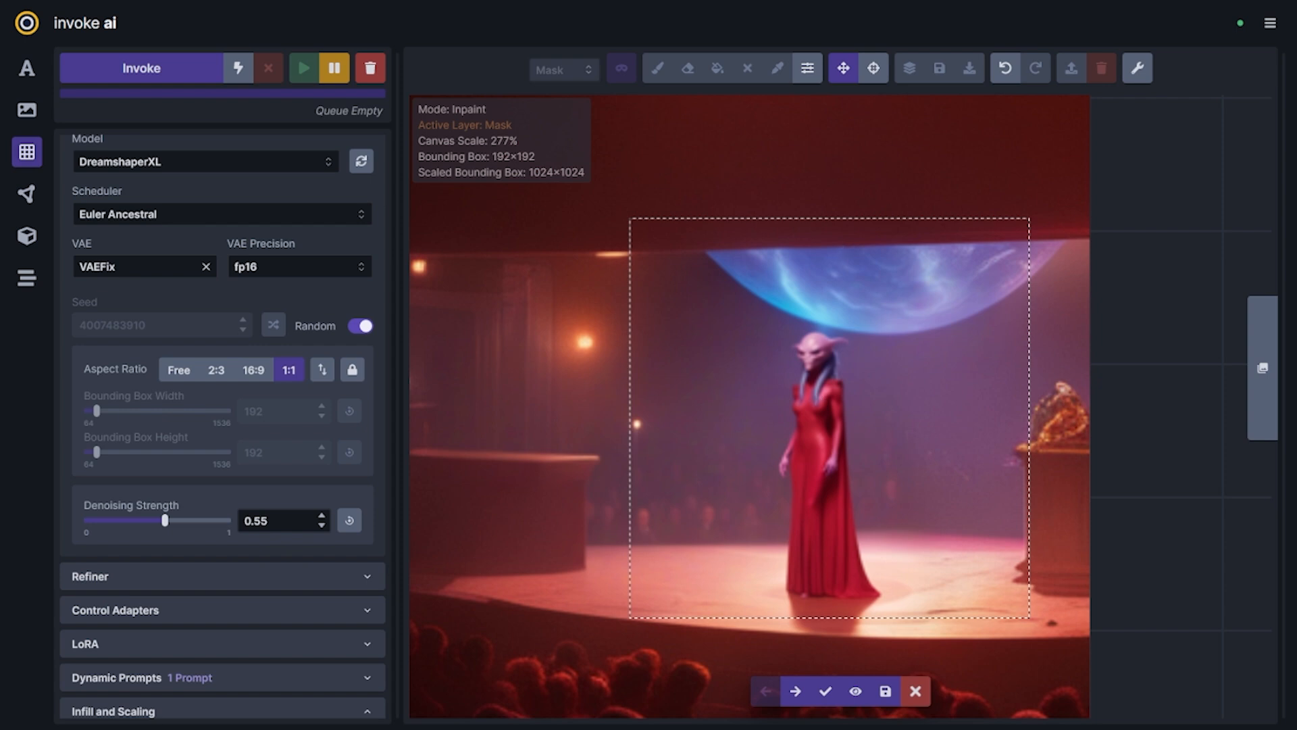
{"action": "left_click", "coordinate": [822, 691]}
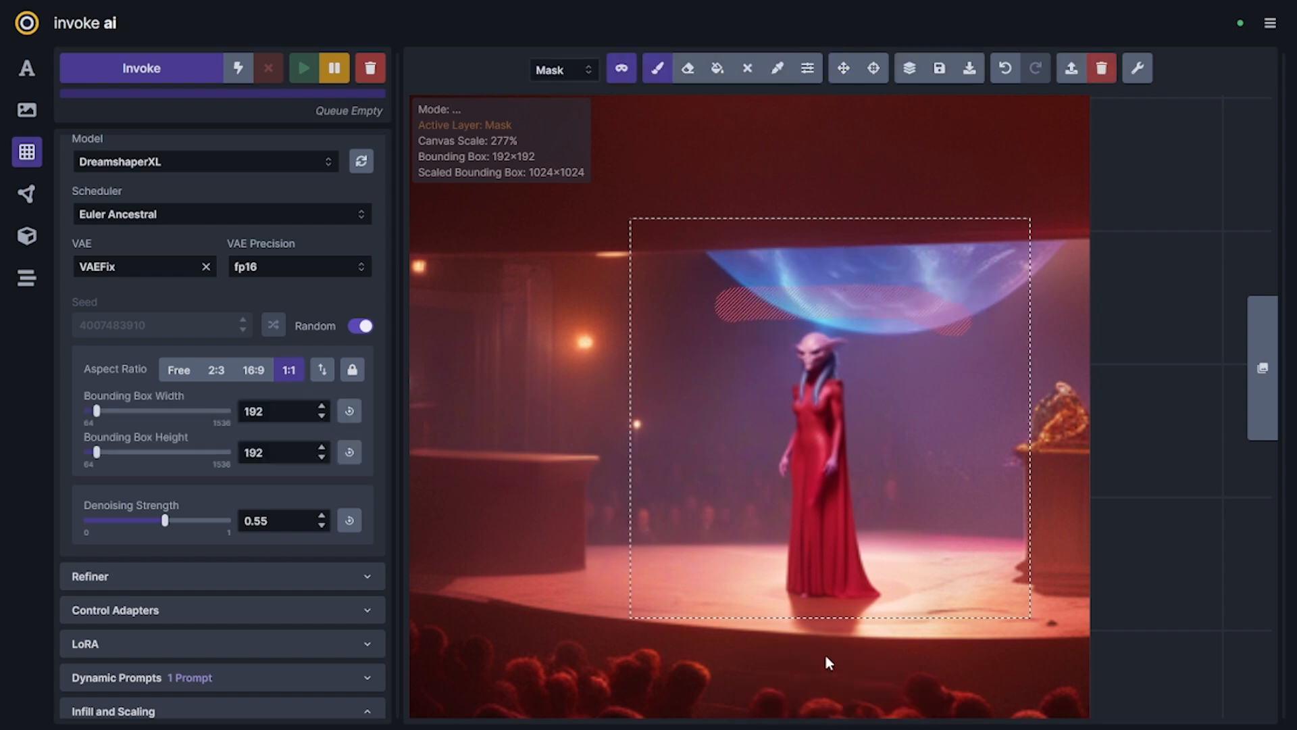
Resize the bounding box to 1024×1024 and align it with the edges of the entire theatre image
{"action": "scroll", "coordinate": [918, 385], "scroll_direction": "down", "scroll_amount": 6}
{"action": "scroll", "coordinate": [909, 537], "scroll_direction": "down", "scroll_amount": 5}
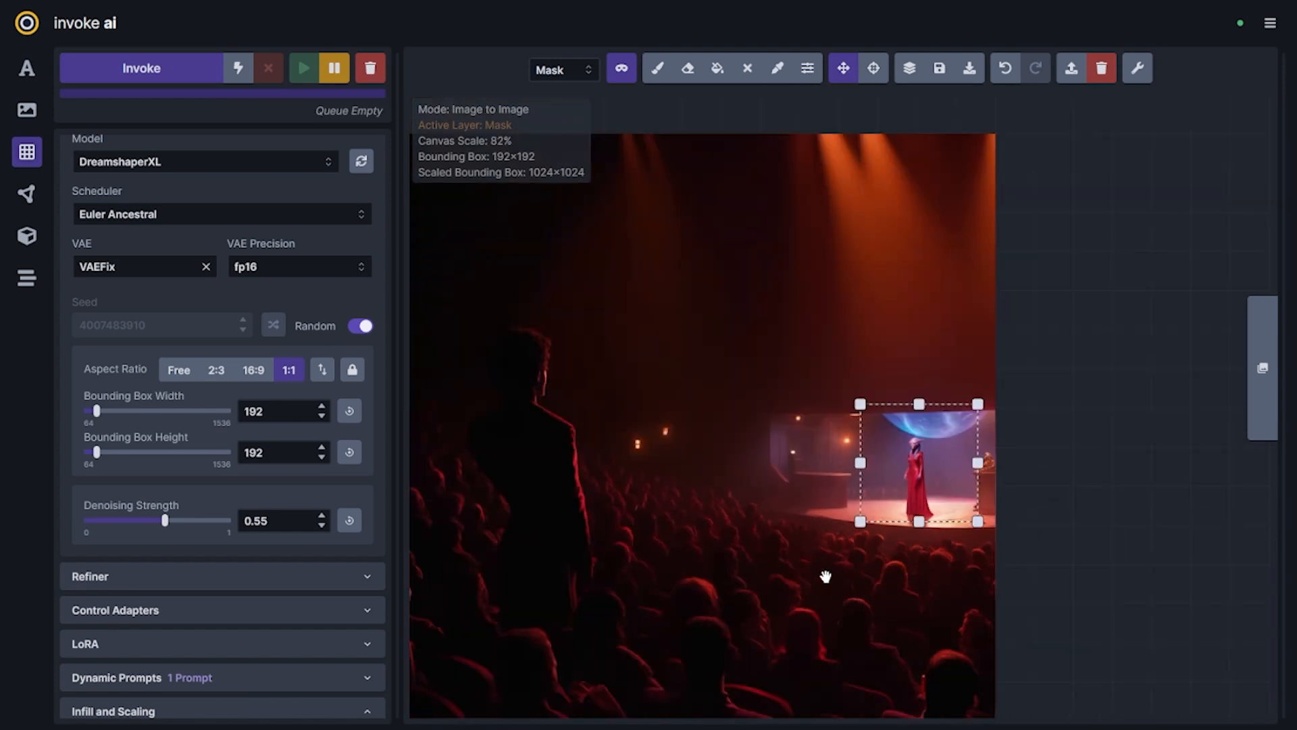
{"action": "left_click_drag", "start_coordinate": [997, 566], "coordinate": [989, 429]}
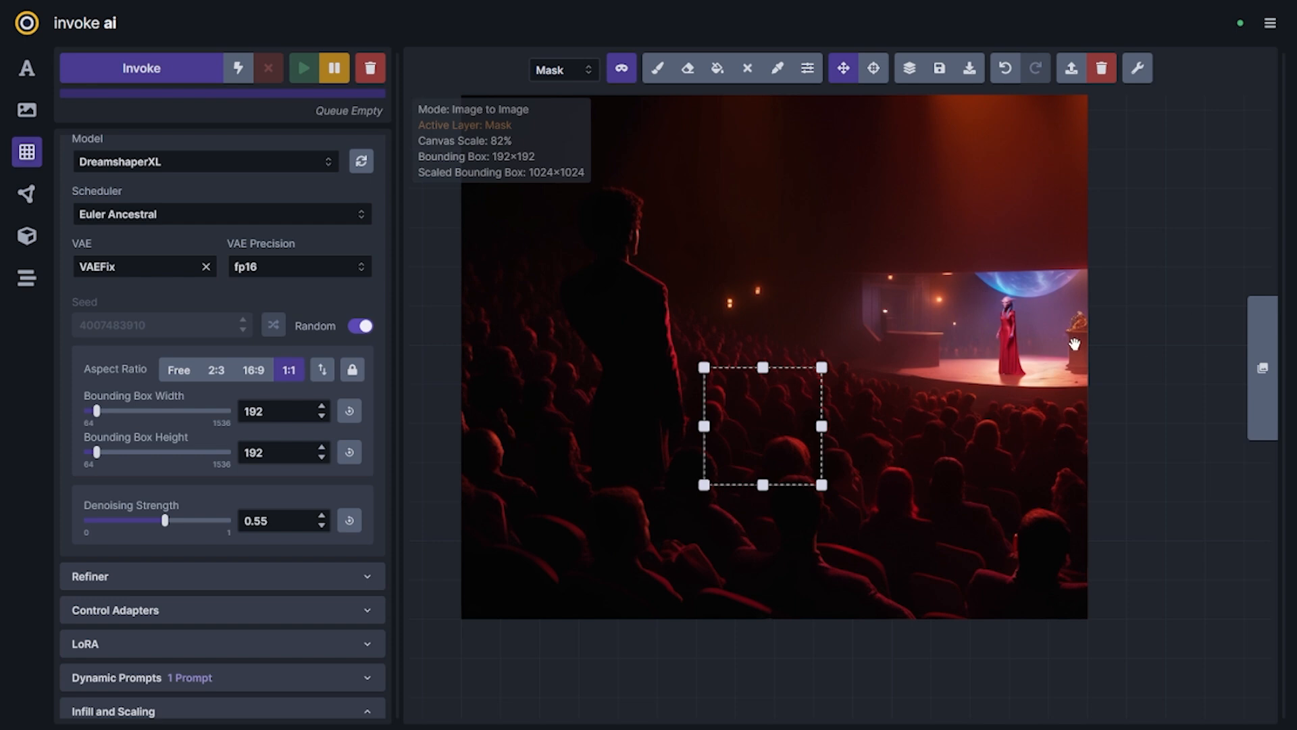
{"action": "left_click_drag", "start_coordinate": [1010, 403], "coordinate": [1031, 520]}
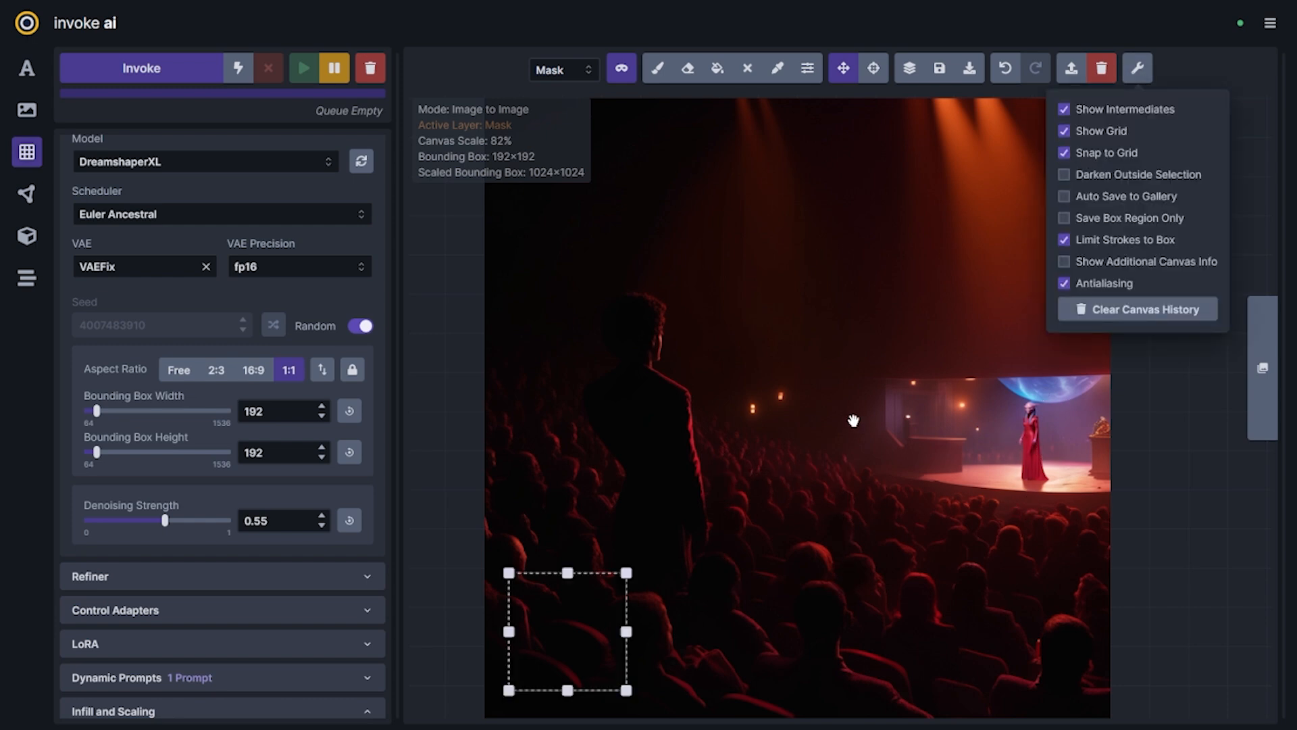
{"action": "left_click", "coordinate": [589, 594]}
{"action": "left_click_drag", "start_coordinate": [589, 594], "coordinate": [566, 629]}
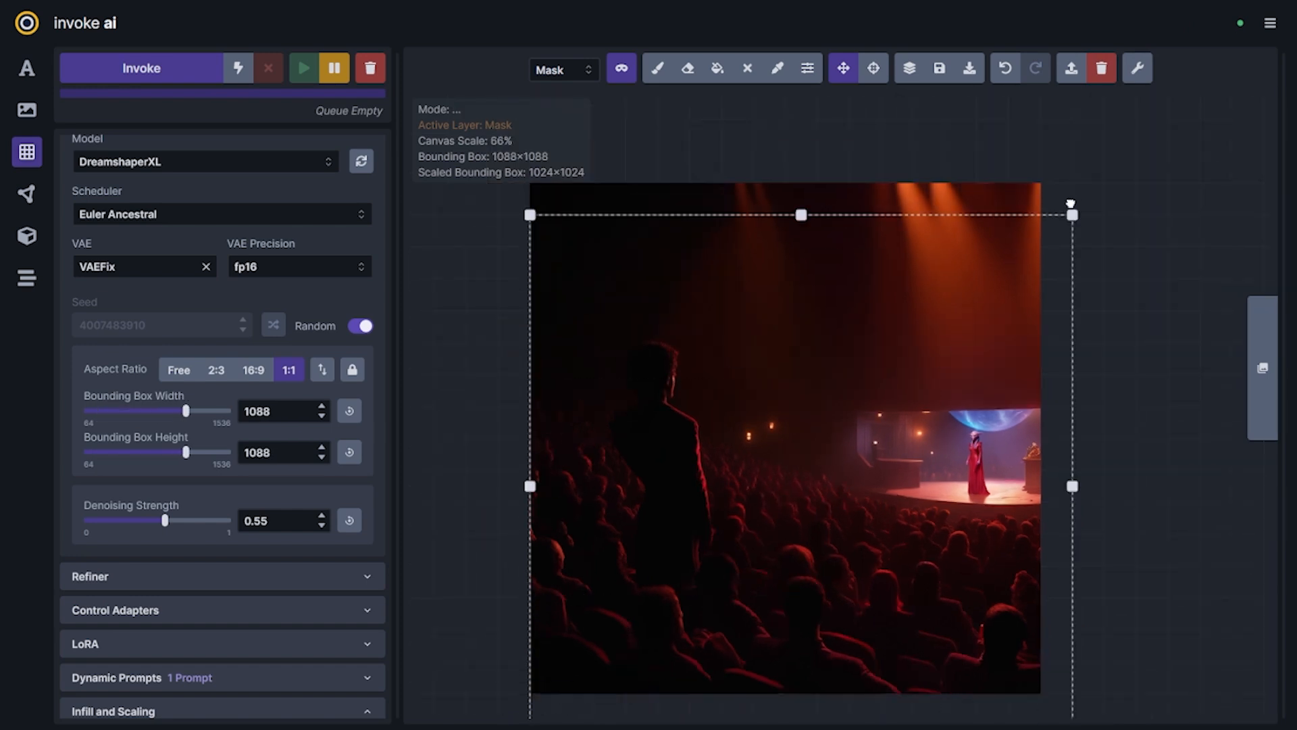
{"action": "scroll", "coordinate": [894, 493], "scroll_direction": "down", "scroll_amount": 3}
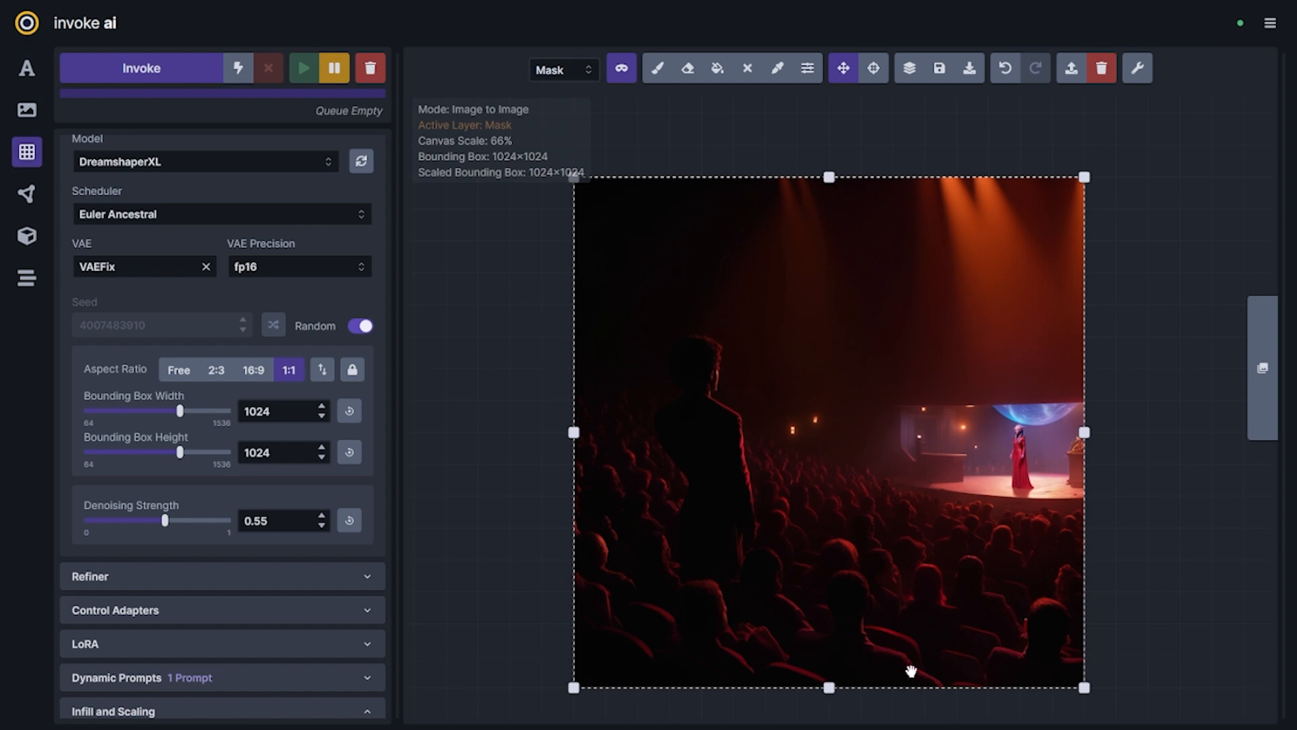
Erase the image's upper strip using a free-ratio 1280×256 bounding box, and fit the box to the remaining 1024×832 image
{"action": "left_click_drag", "start_coordinate": [899, 689], "coordinate": [835, 658]}
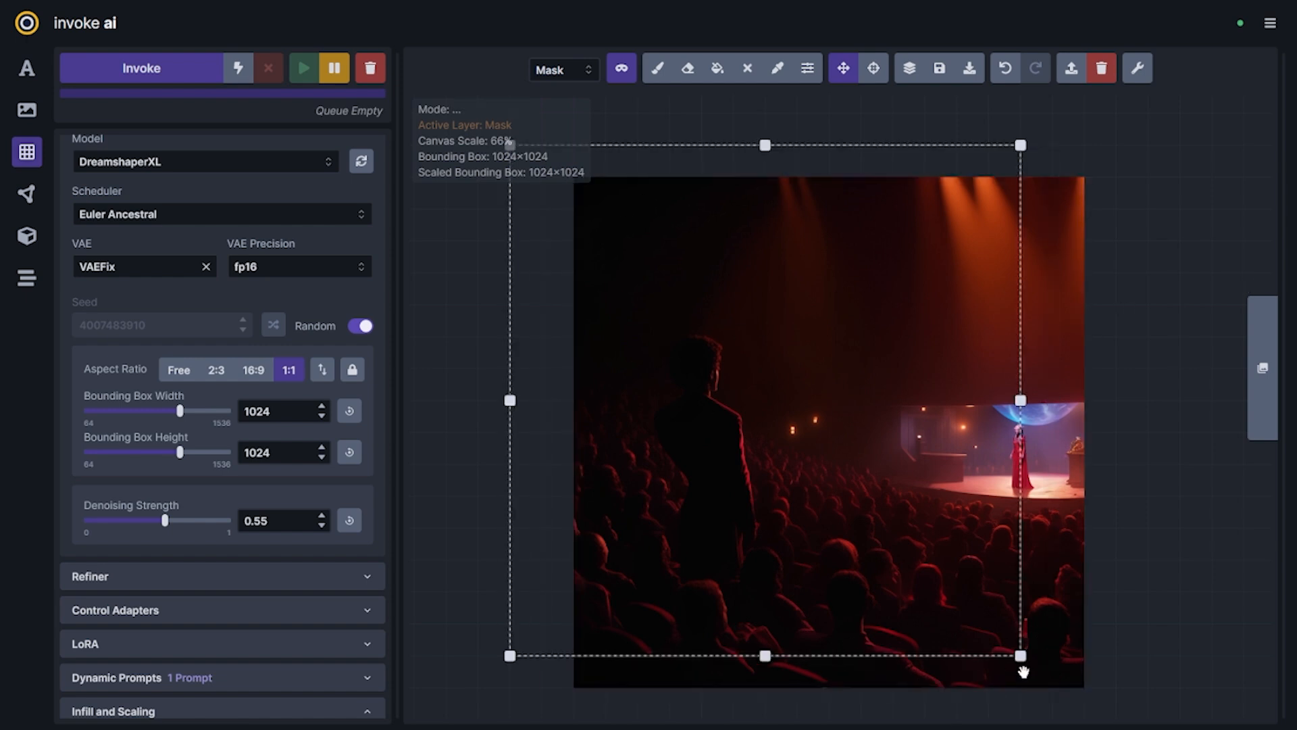
{"action": "left_click", "coordinate": [179, 369]}
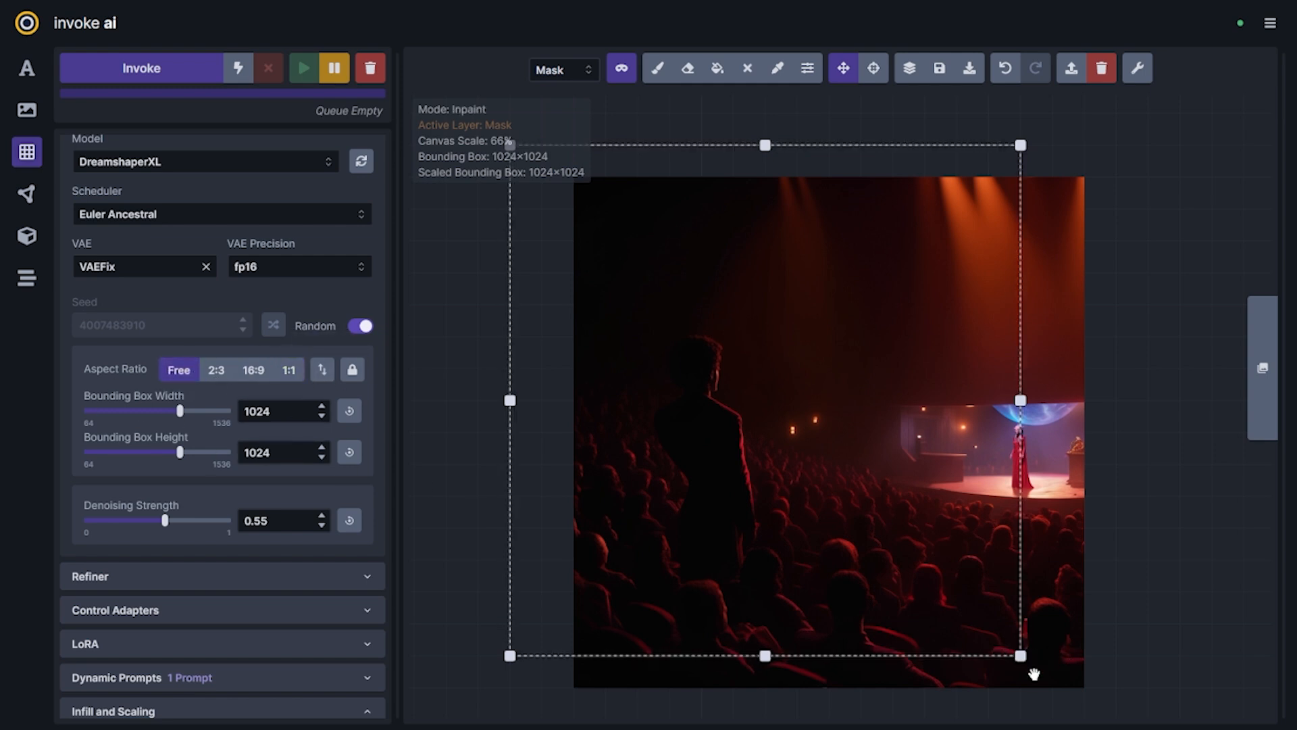
{"action": "left_click_drag", "start_coordinate": [1021, 656], "coordinate": [1166, 280]}
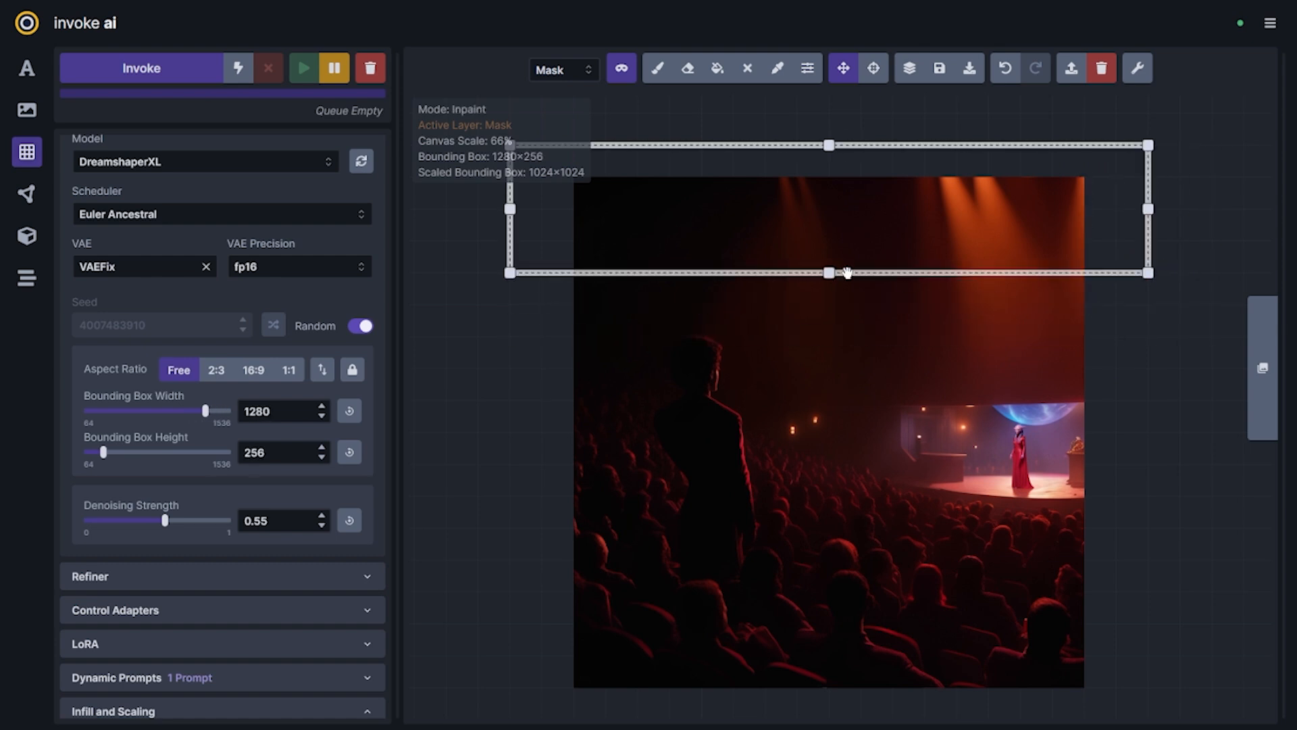
{"action": "left_click", "coordinate": [748, 72]}
{"action": "mouse_move", "coordinate": [978, 267]}
{"action": "left_mouse_down"}
{"action": "mouse_move", "coordinate": [1050, 439]}
{"action": "mouse_move", "coordinate": [1041, 394]}
{"action": "left_mouse_up"}
{"action": "left_click_drag", "start_coordinate": [1211, 400], "coordinate": [1095, 677]}
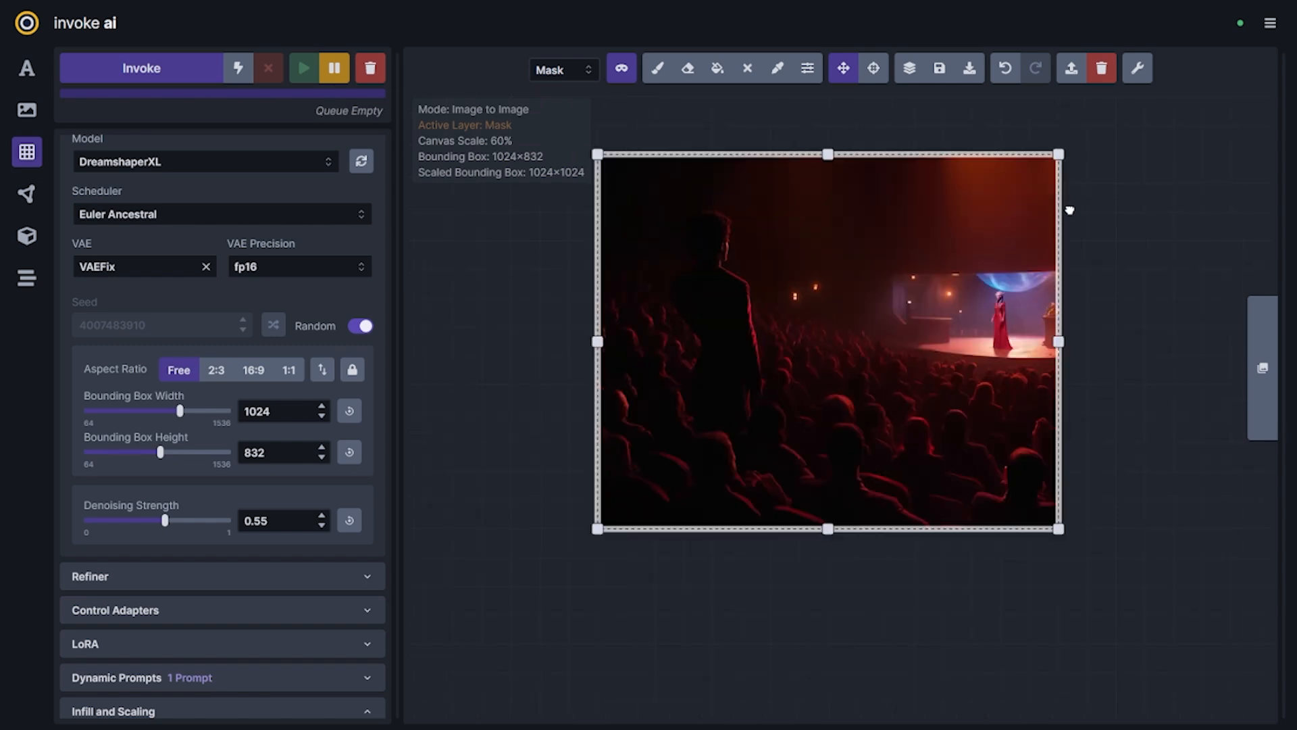
Erase the image's lower strip using a 1280×832 bounding box, and fit the box to the remaining 1024×704 image
{"action": "left_click_drag", "start_coordinate": [1064, 210], "coordinate": [992, 528]}
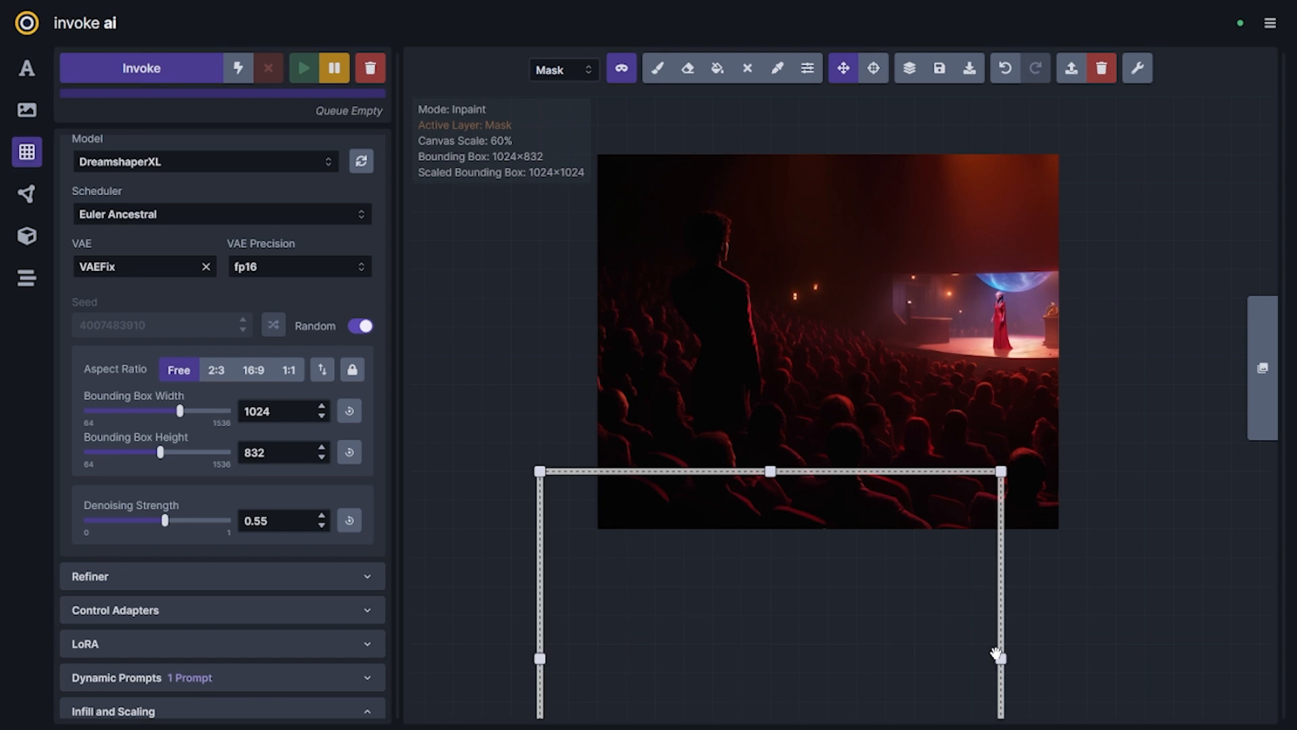
{"action": "left_click_drag", "start_coordinate": [1001, 657], "coordinate": [1116, 659]}
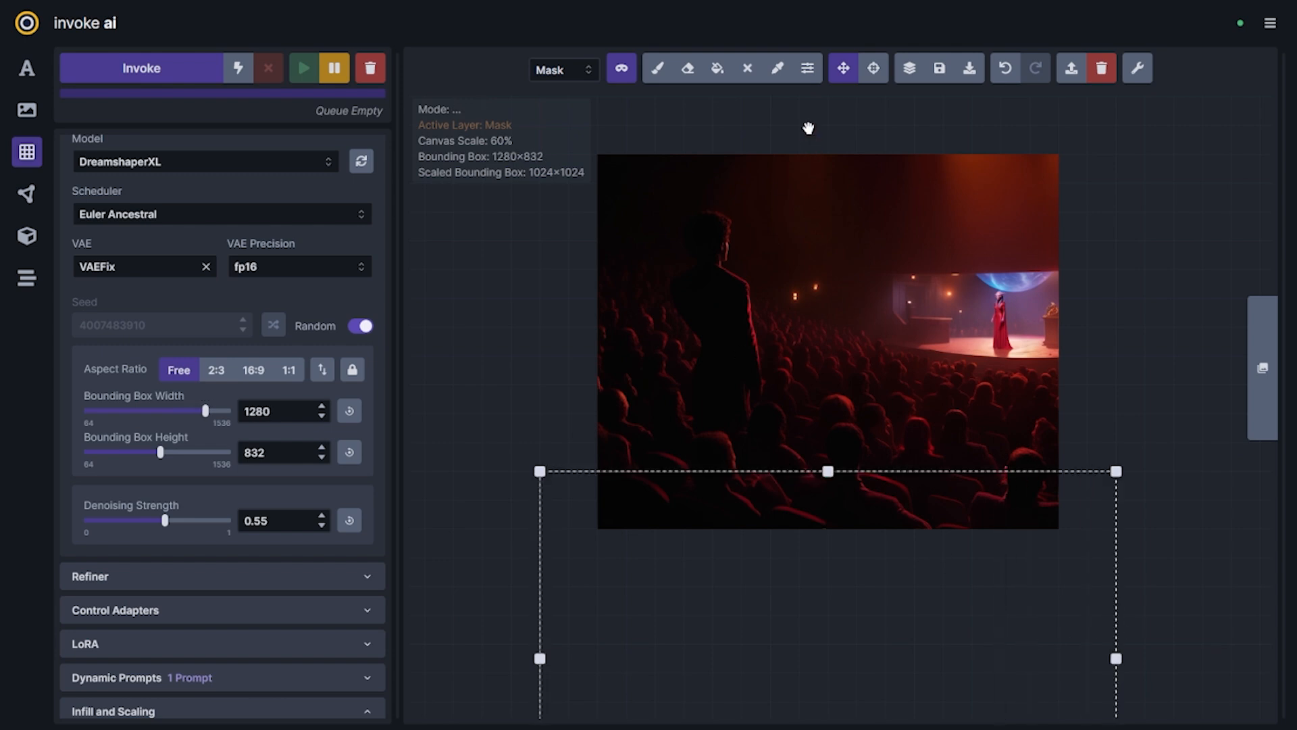
{"action": "left_click", "coordinate": [753, 69]}
{"action": "mouse_move", "coordinate": [1004, 475]}
{"action": "left_mouse_down"}
{"action": "mouse_move", "coordinate": [1036, 144]}
{"action": "mouse_move", "coordinate": [1065, 173]}
{"action": "left_mouse_up"}
{"action": "left_click_drag", "start_coordinate": [1174, 529], "coordinate": [1059, 472]}
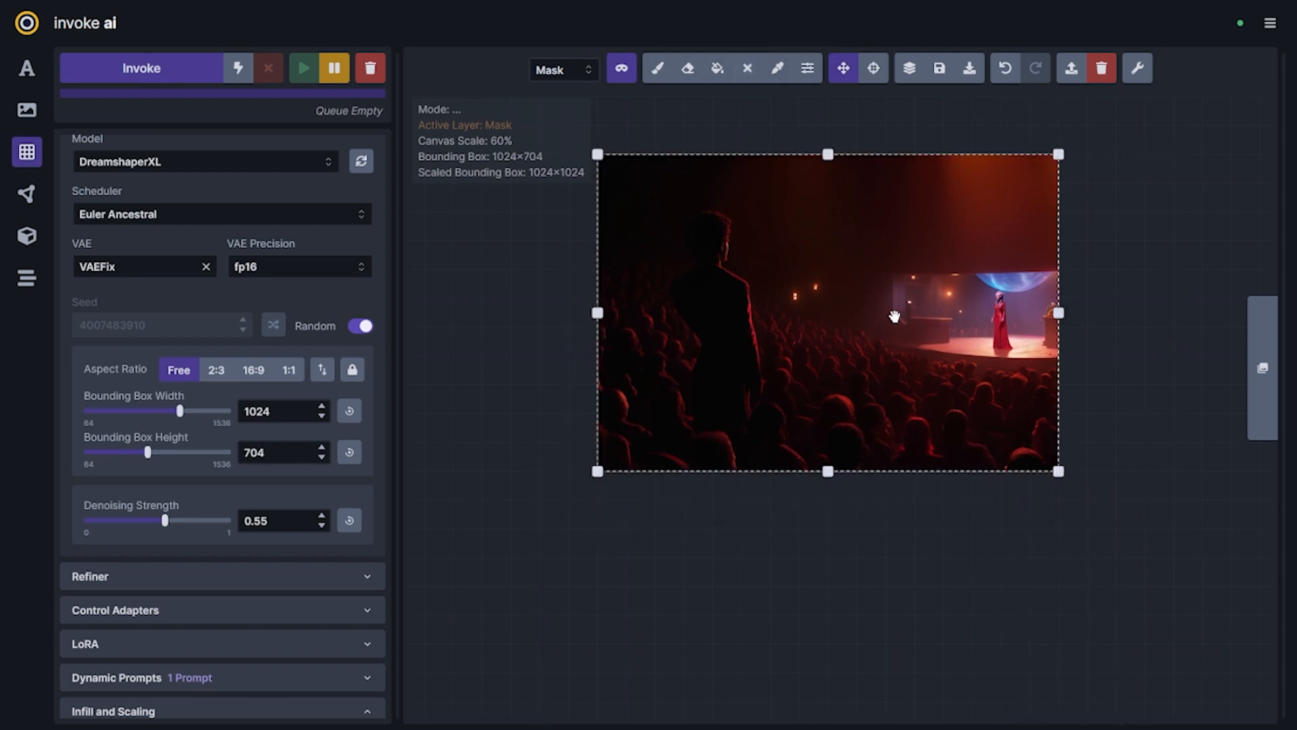
Resize the bounding box to 960×704 and position it so part of it covers empty canvas beyond the theatre image's right edge
{"action": "scroll", "coordinate": [1034, 550], "scroll_direction": "up", "scroll_amount": 2}
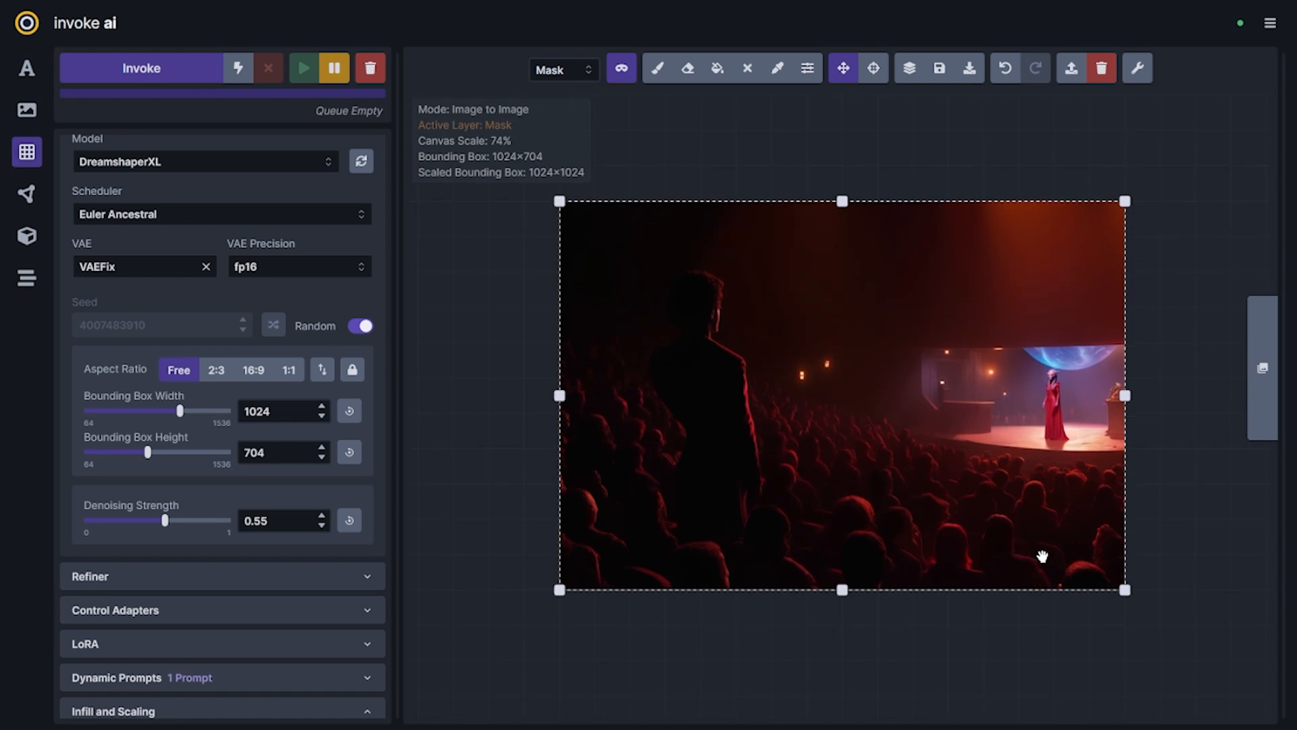
{"action": "left_click_drag", "start_coordinate": [993, 515], "coordinate": [964, 530]}
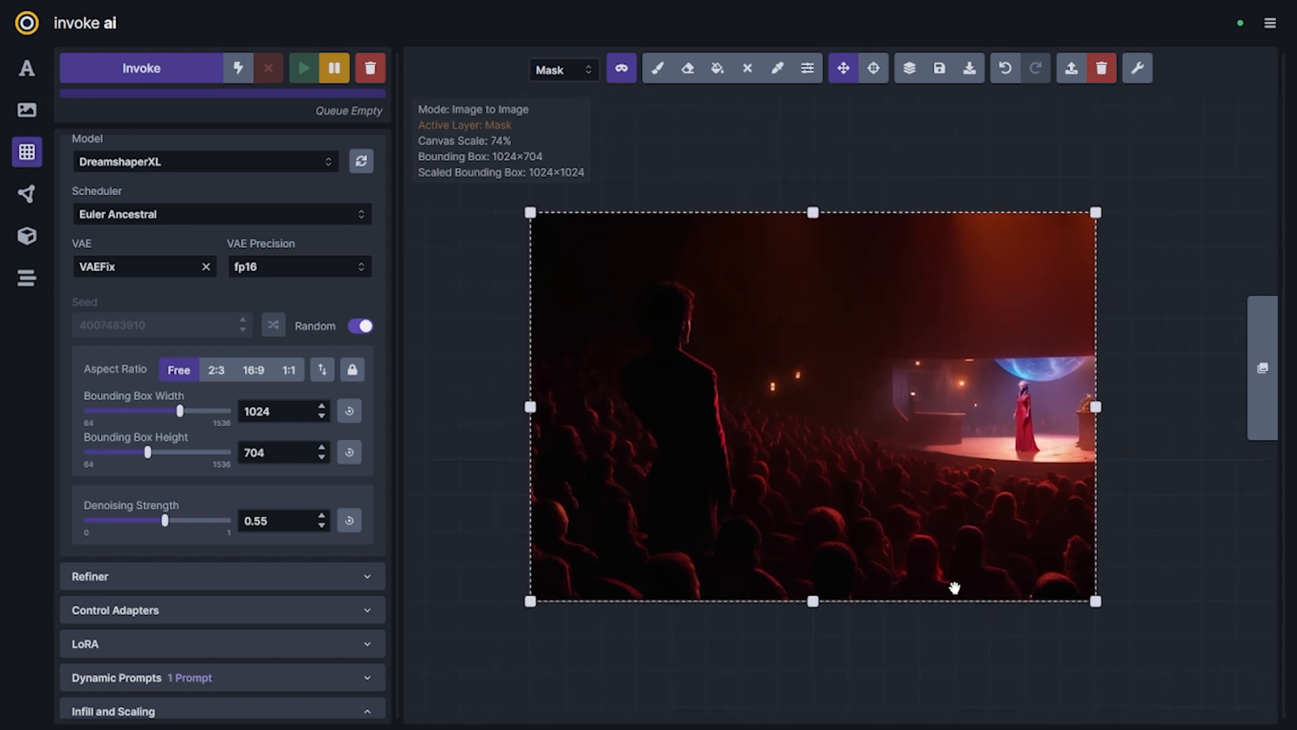
{"action": "left_click_drag", "start_coordinate": [970, 600], "coordinate": [1076, 598]}
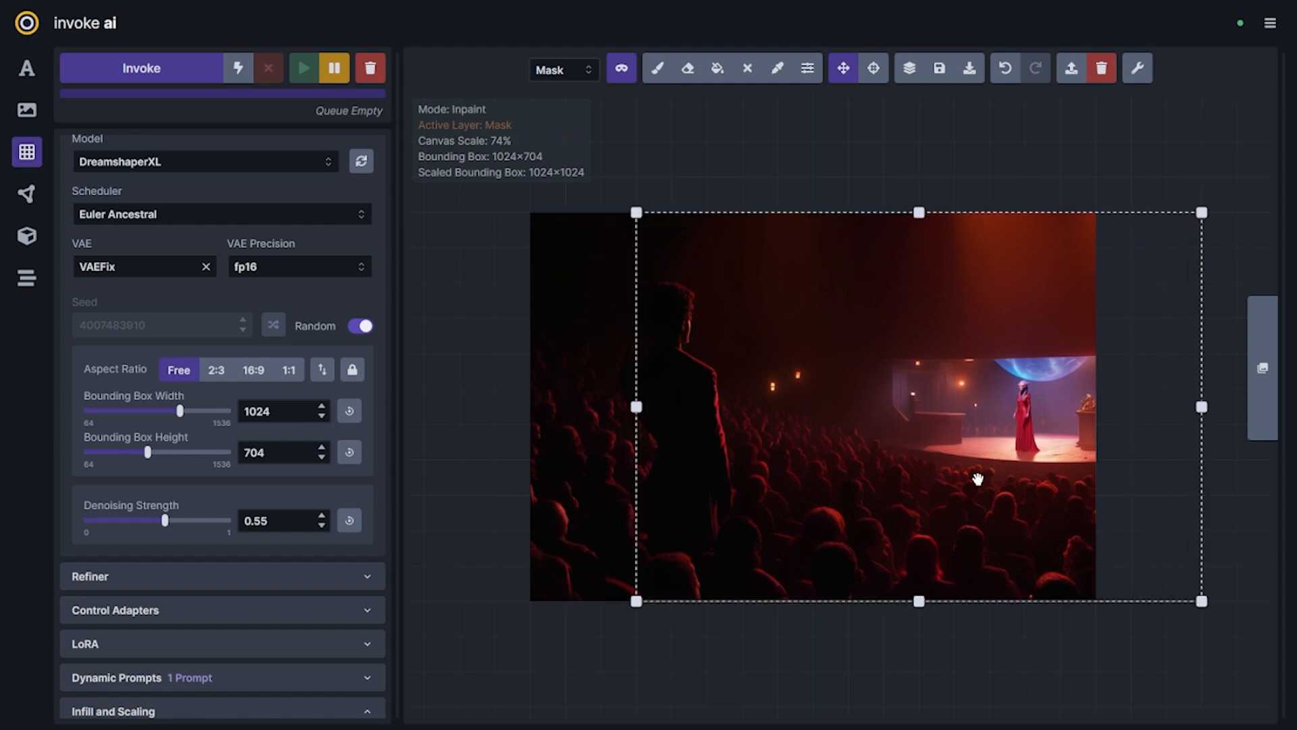
{"action": "mouse_move", "coordinate": [993, 600]}
{"action": "left_mouse_down"}
{"action": "mouse_move", "coordinate": [970, 600]}
{"action": "mouse_move", "coordinate": [989, 599]}
{"action": "left_mouse_up"}
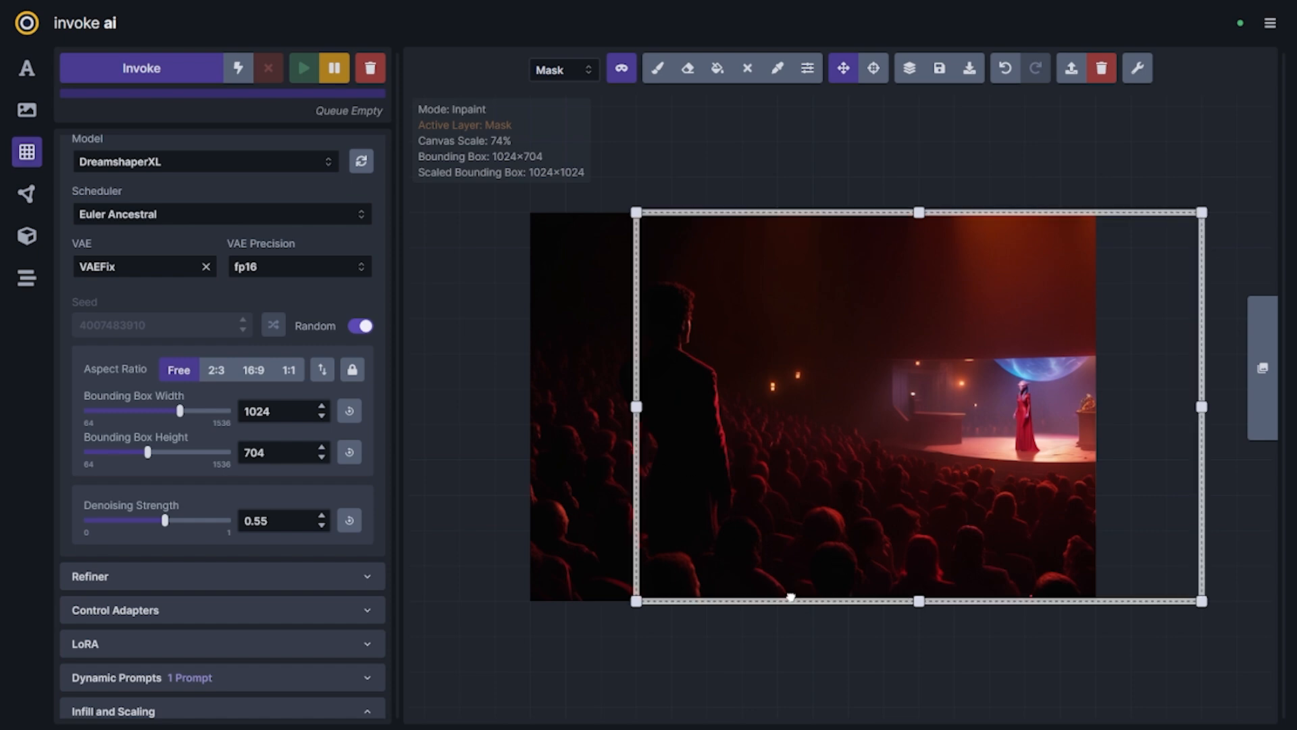
{"action": "left_click_drag", "start_coordinate": [791, 597], "coordinate": [758, 582]}
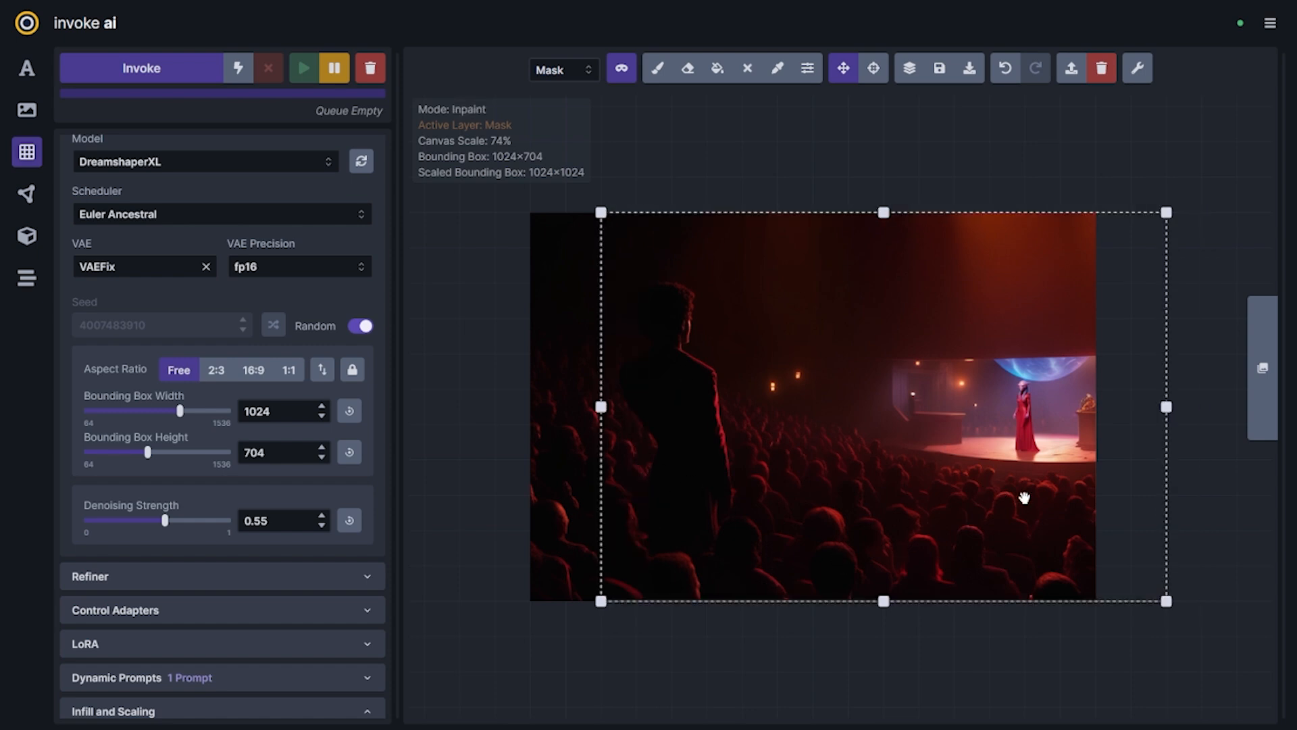
{"action": "left_click_drag", "start_coordinate": [1106, 568], "coordinate": [1081, 578]}
{"action": "left_click_drag", "start_coordinate": [1157, 396], "coordinate": [659, 396]}
{"action": "left_click_drag", "start_coordinate": [648, 496], "coordinate": [1139, 558]}
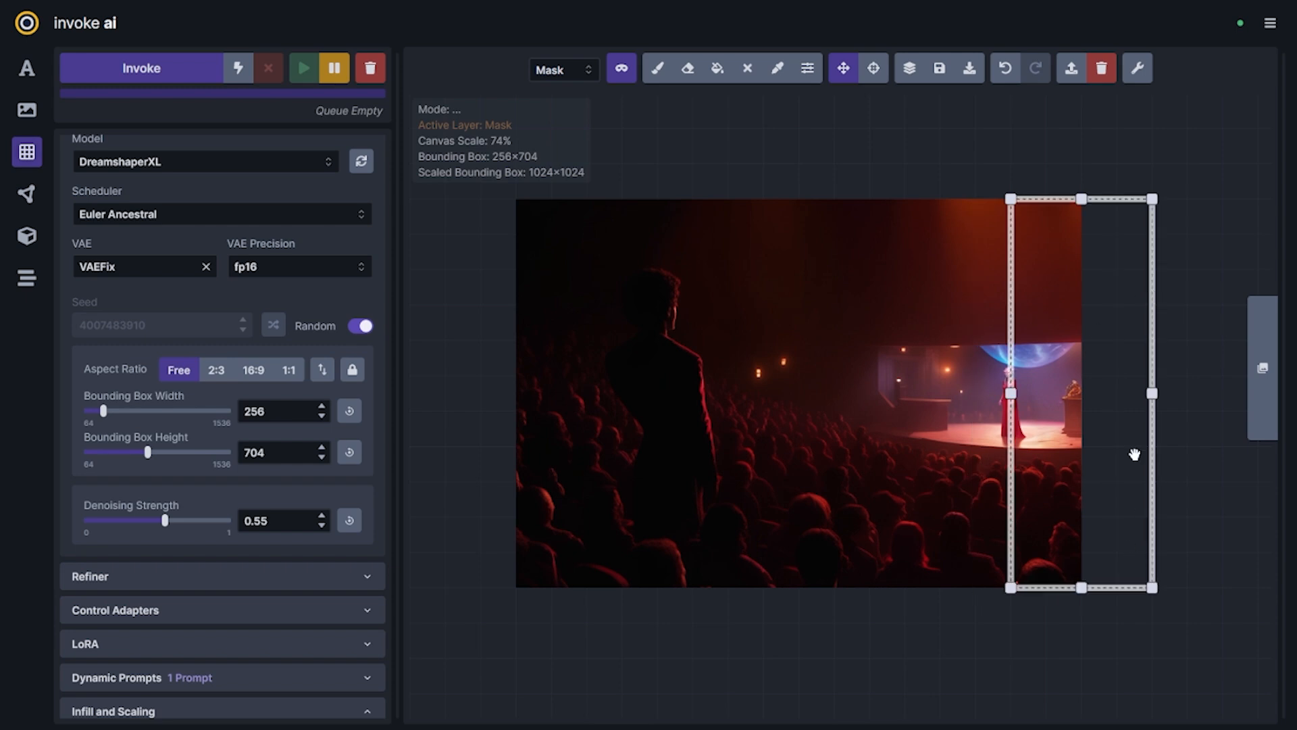
{"action": "left_click_drag", "start_coordinate": [1015, 405], "coordinate": [655, 385]}
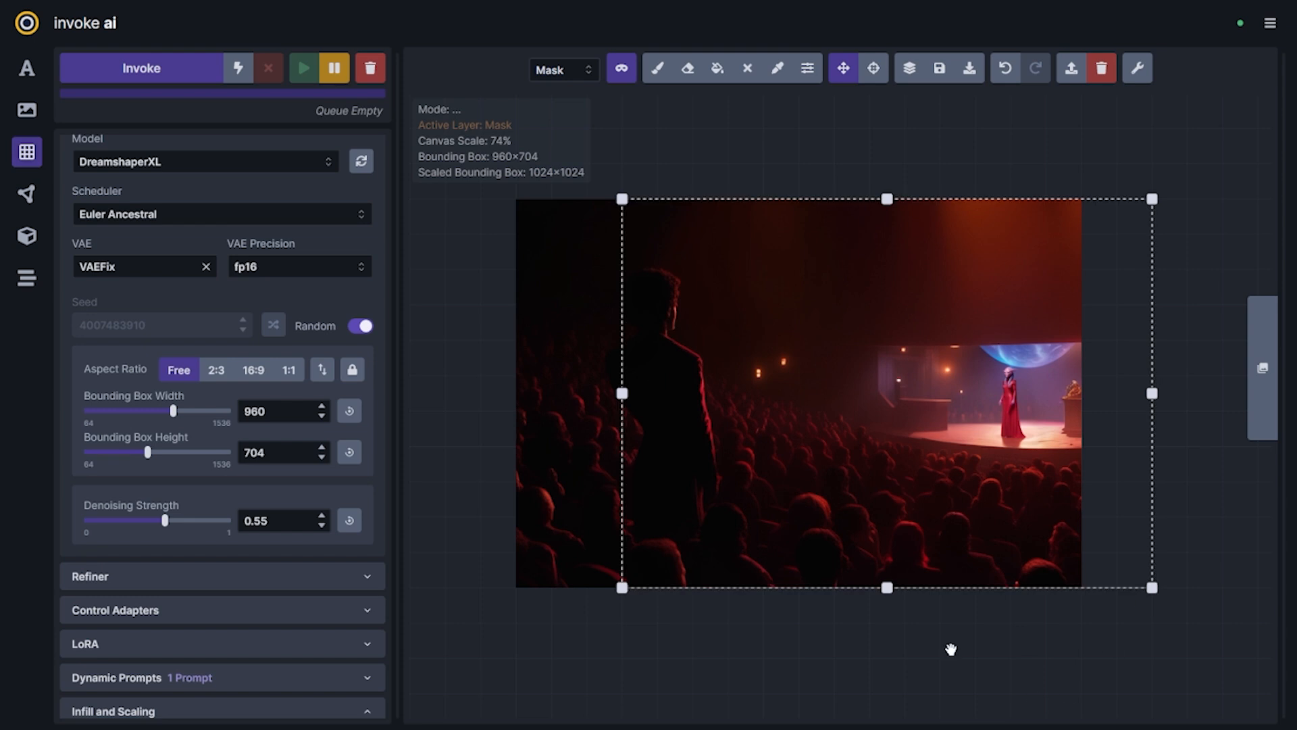
{"action": "left_click_drag", "start_coordinate": [1034, 451], "coordinate": [1028, 463]}
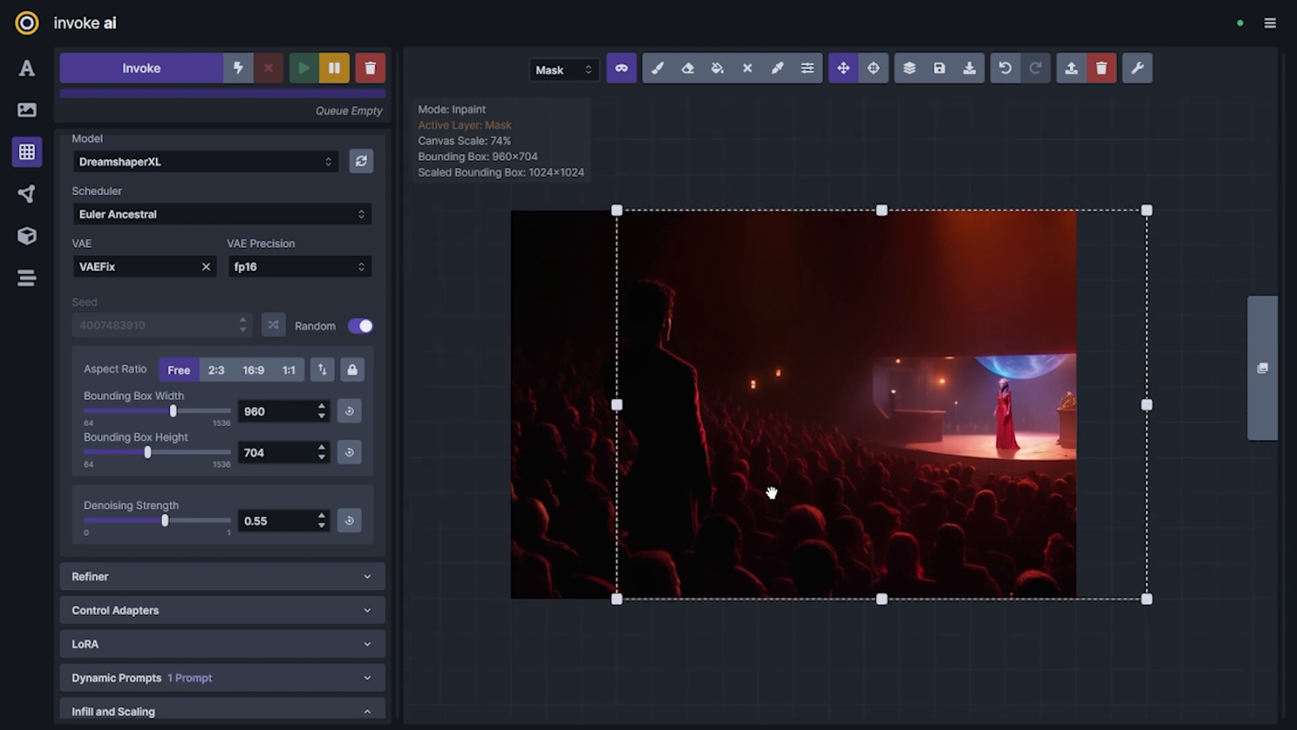
Set the scaled bounding box to 1152×832 with the aspect ratio locked, and keep patchmatch as the infill method
{"action": "scroll", "coordinate": [275, 561], "scroll_direction": "down", "scroll_amount": 5}
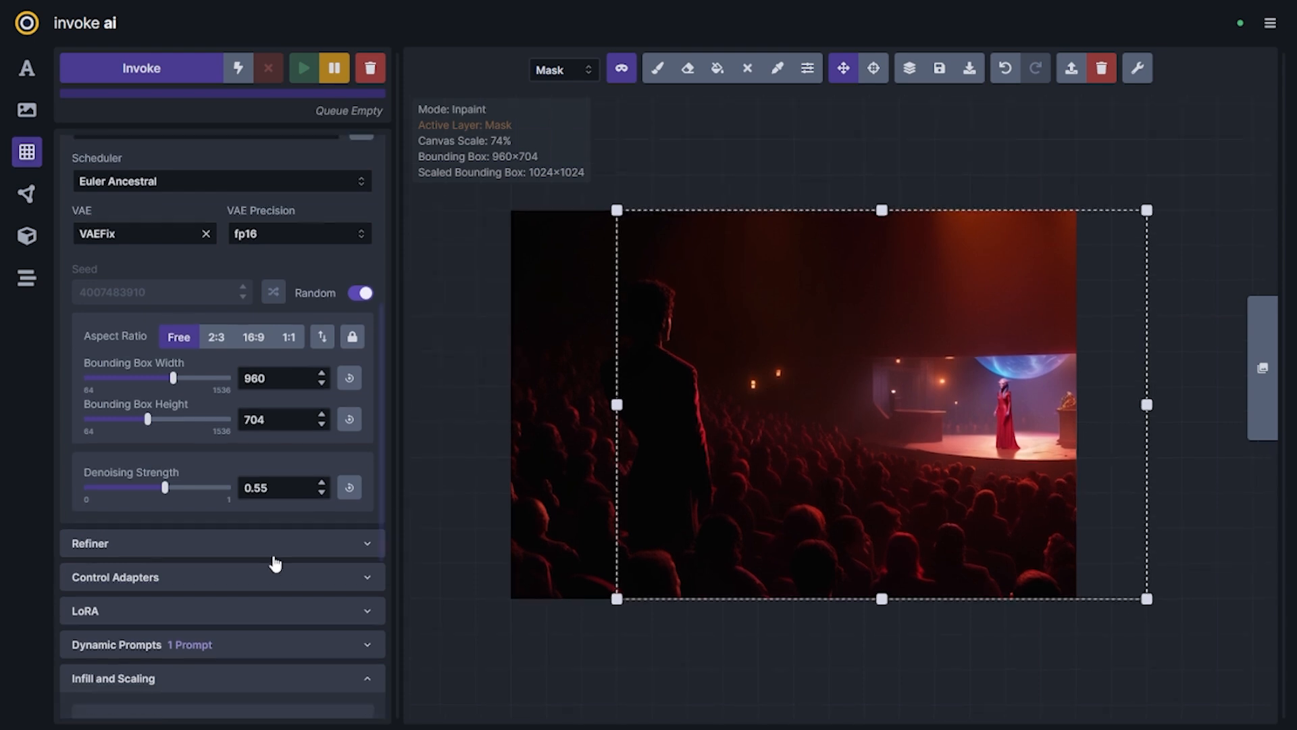
{"action": "left_click", "coordinate": [348, 534]}
{"action": "left_click", "coordinate": [348, 539]}
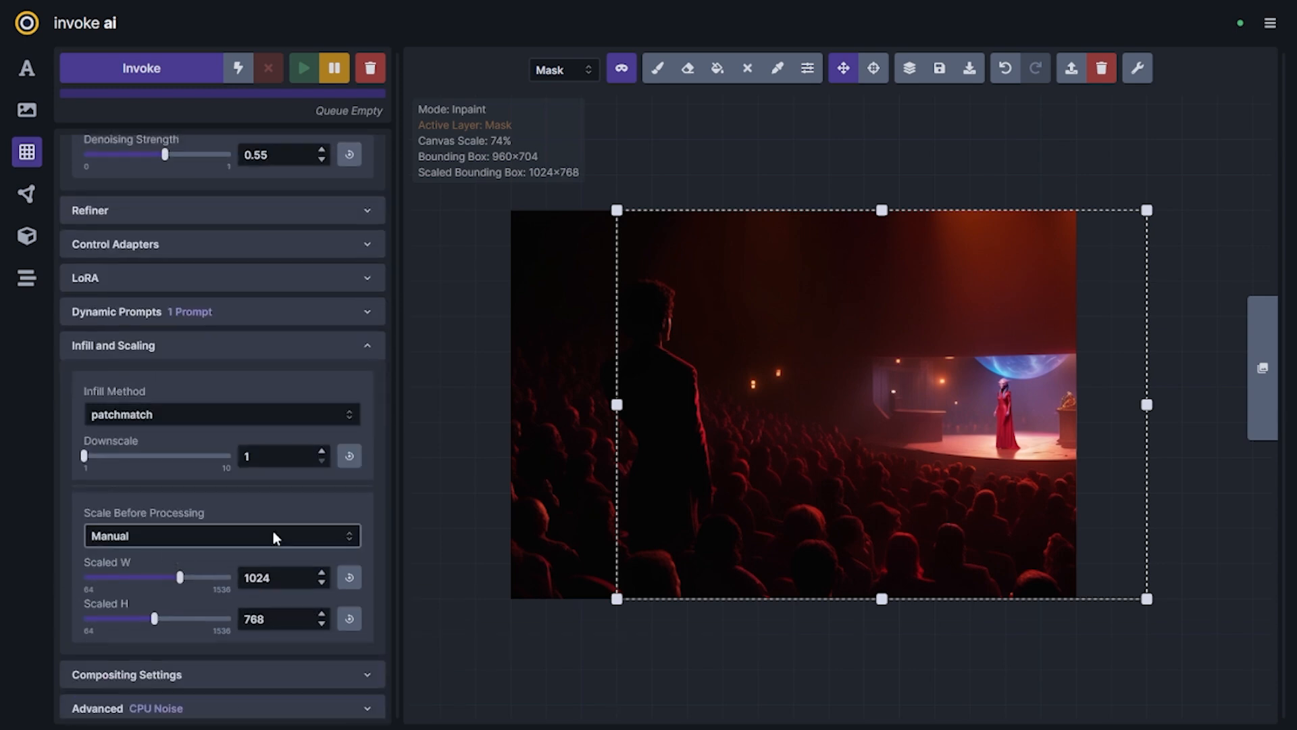
{"action": "scroll", "coordinate": [275, 536], "scroll_direction": "up", "scroll_amount": 5}
{"action": "scroll", "coordinate": [310, 293], "scroll_direction": "down", "scroll_amount": 5}
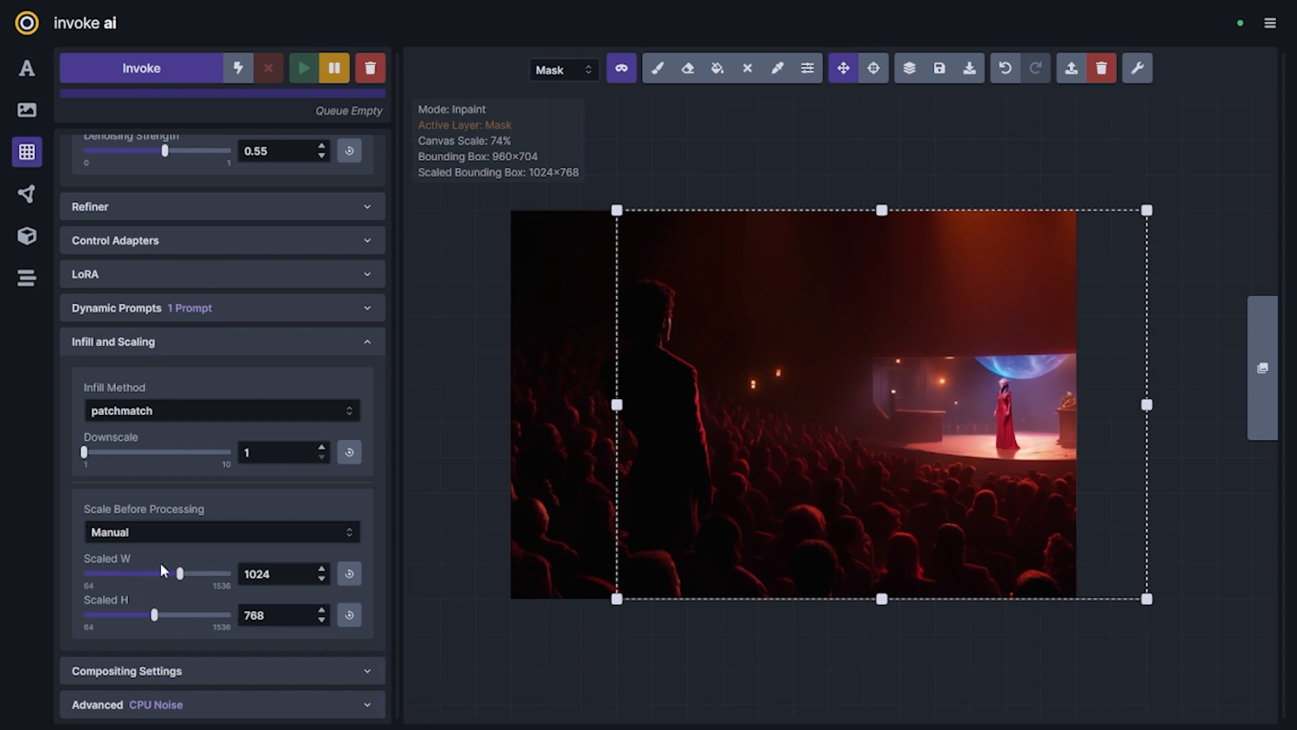
{"action": "mouse_move", "coordinate": [181, 575]}
{"action": "left_click_drag", "start_coordinate": [183, 579], "coordinate": [197, 579]}
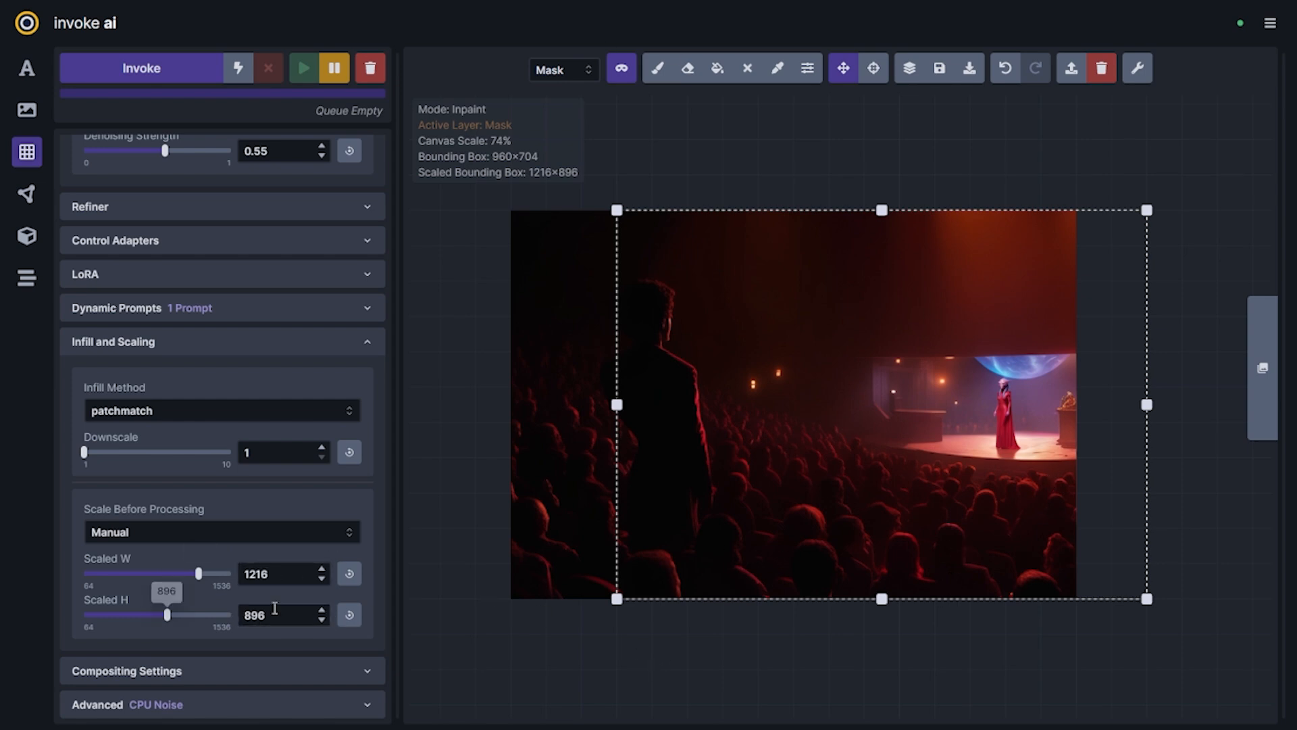
{"action": "left_click_drag", "start_coordinate": [198, 574], "coordinate": [195, 575]}
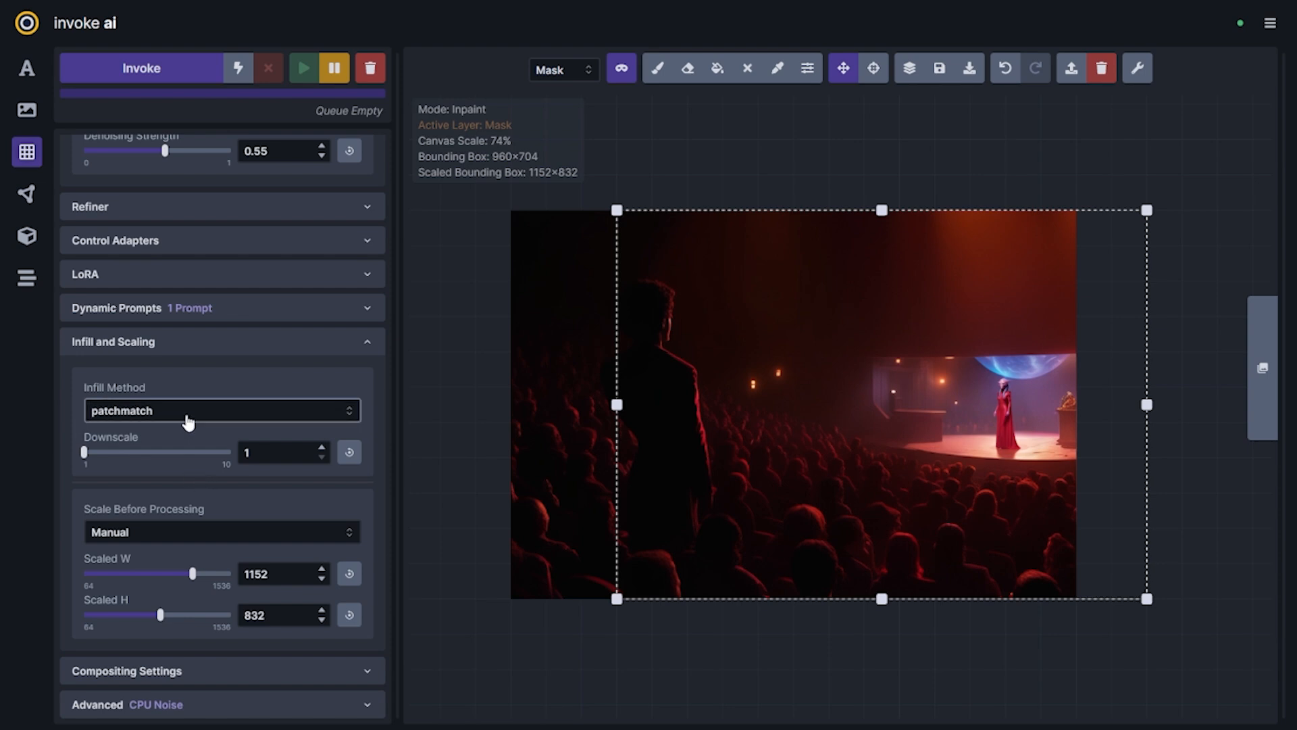
{"action": "left_click", "coordinate": [187, 412]}
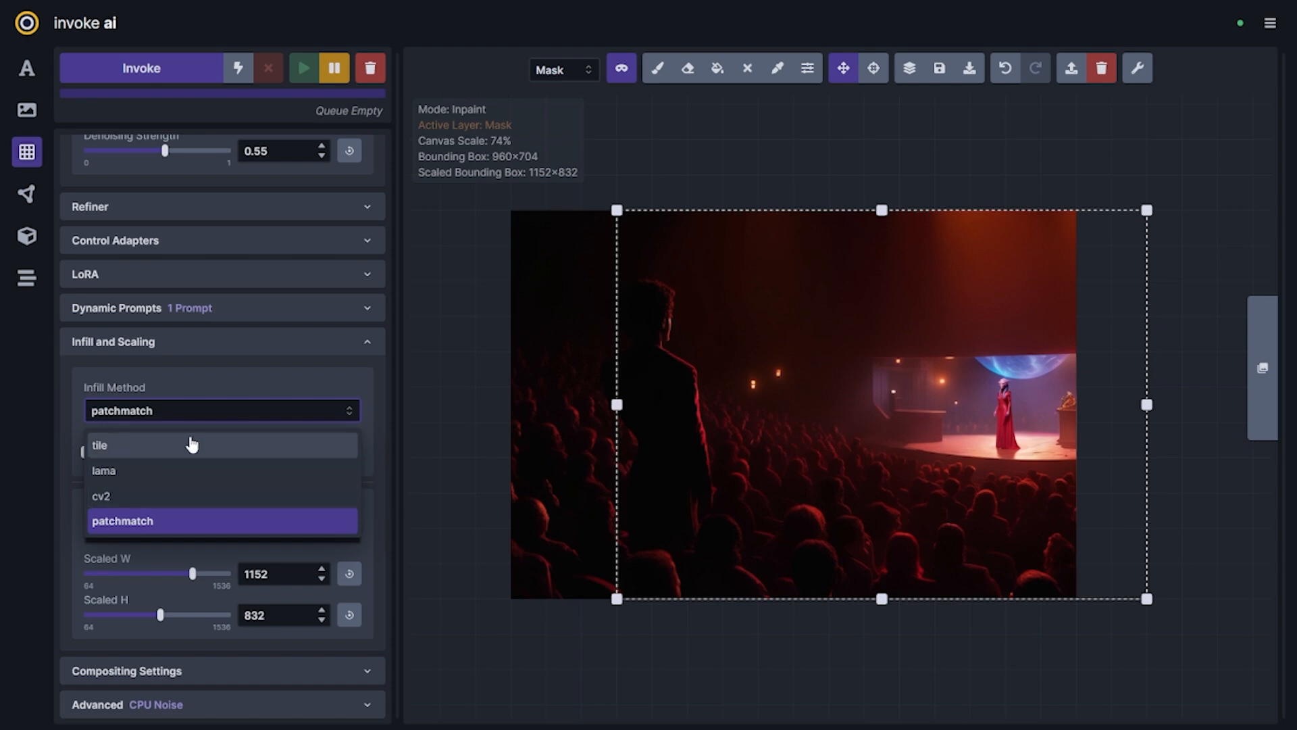
{"action": "left_click", "coordinate": [215, 409]}
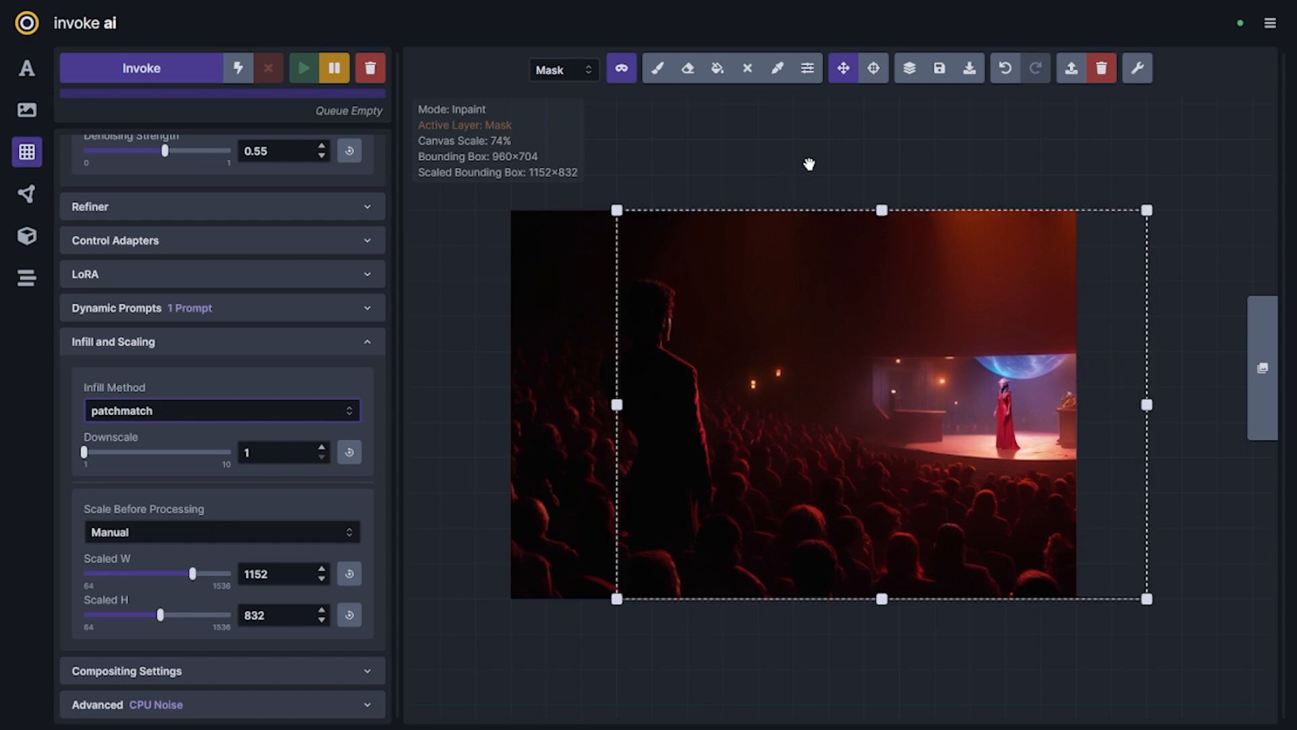
Raise the denoising strength to 0.82 for the outpainting, keeping the alien opera singer prompt
{"action": "left_click_drag", "start_coordinate": [808, 163], "coordinate": [787, 209]}
{"action": "scroll", "coordinate": [74, 156], "scroll_direction": "up", "scroll_amount": 10}
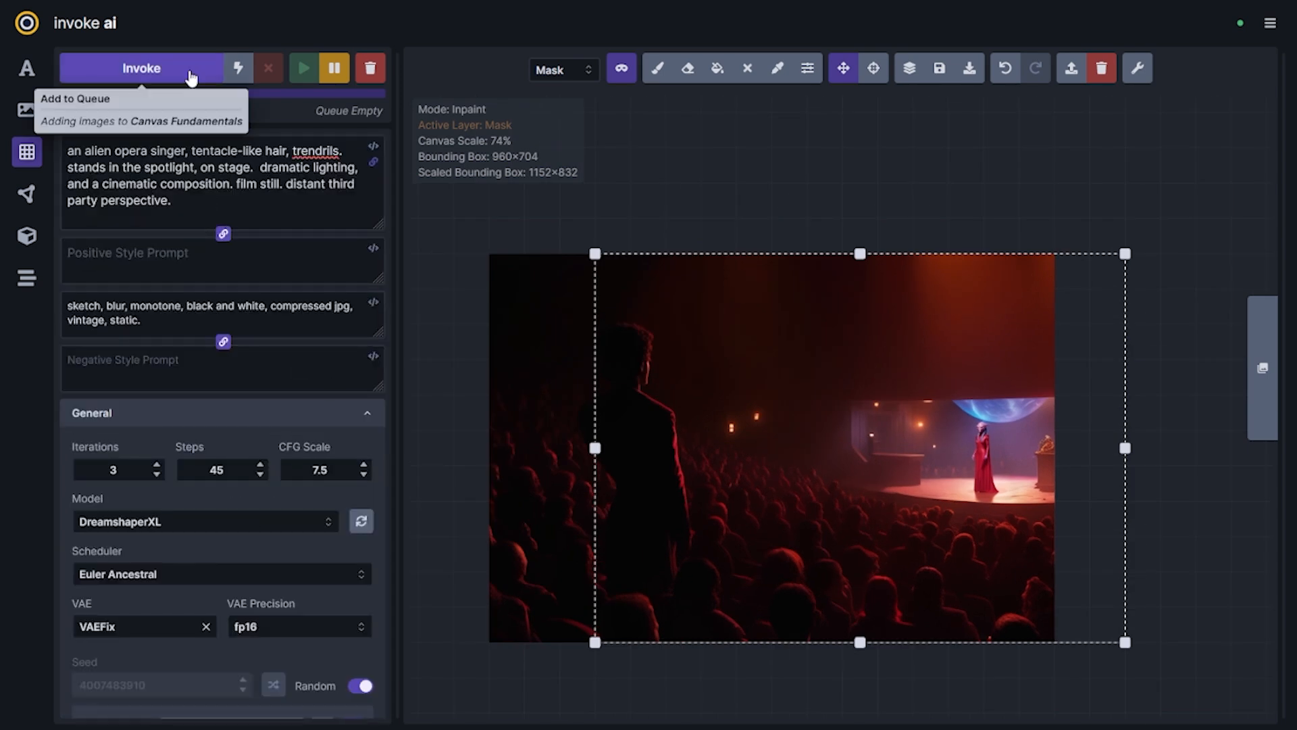
{"action": "scroll", "coordinate": [206, 405], "scroll_direction": "down", "scroll_amount": 5}
{"action": "left_click_drag", "start_coordinate": [169, 611], "coordinate": [202, 612]}
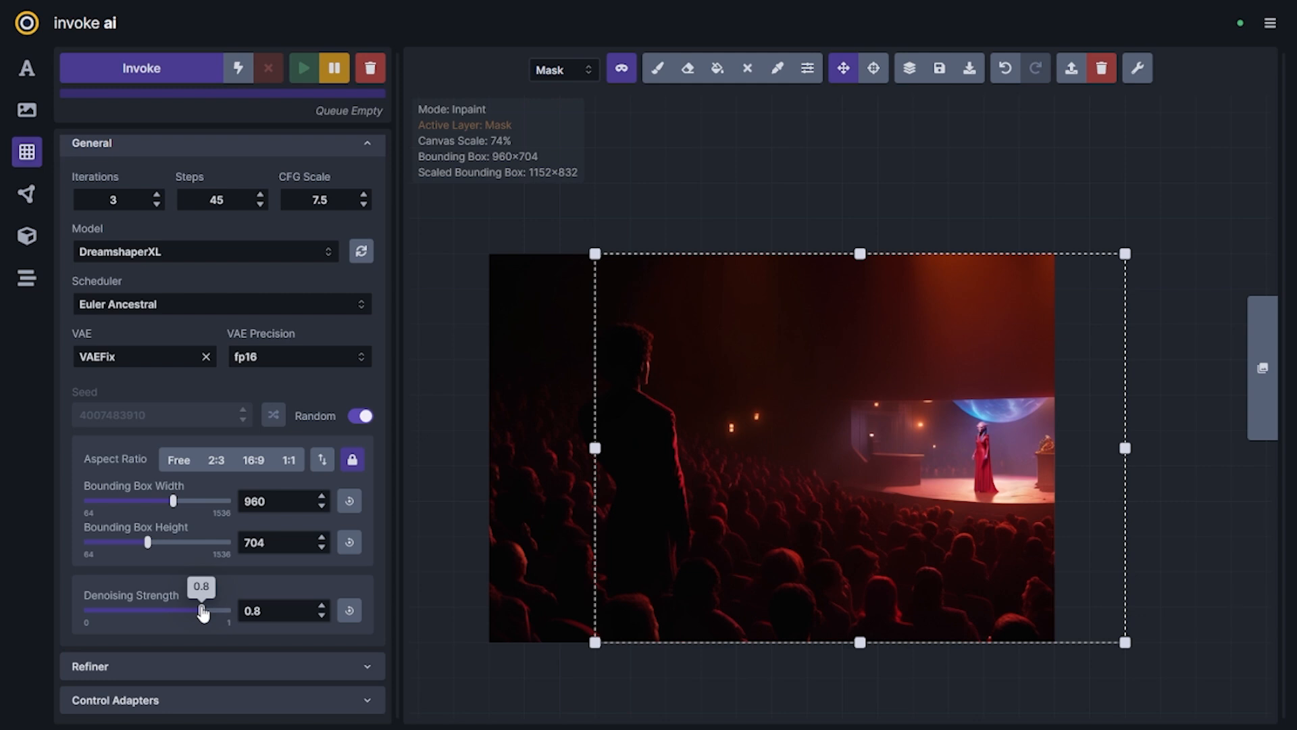
{"action": "left_click_drag", "start_coordinate": [202, 612], "coordinate": [209, 614]}
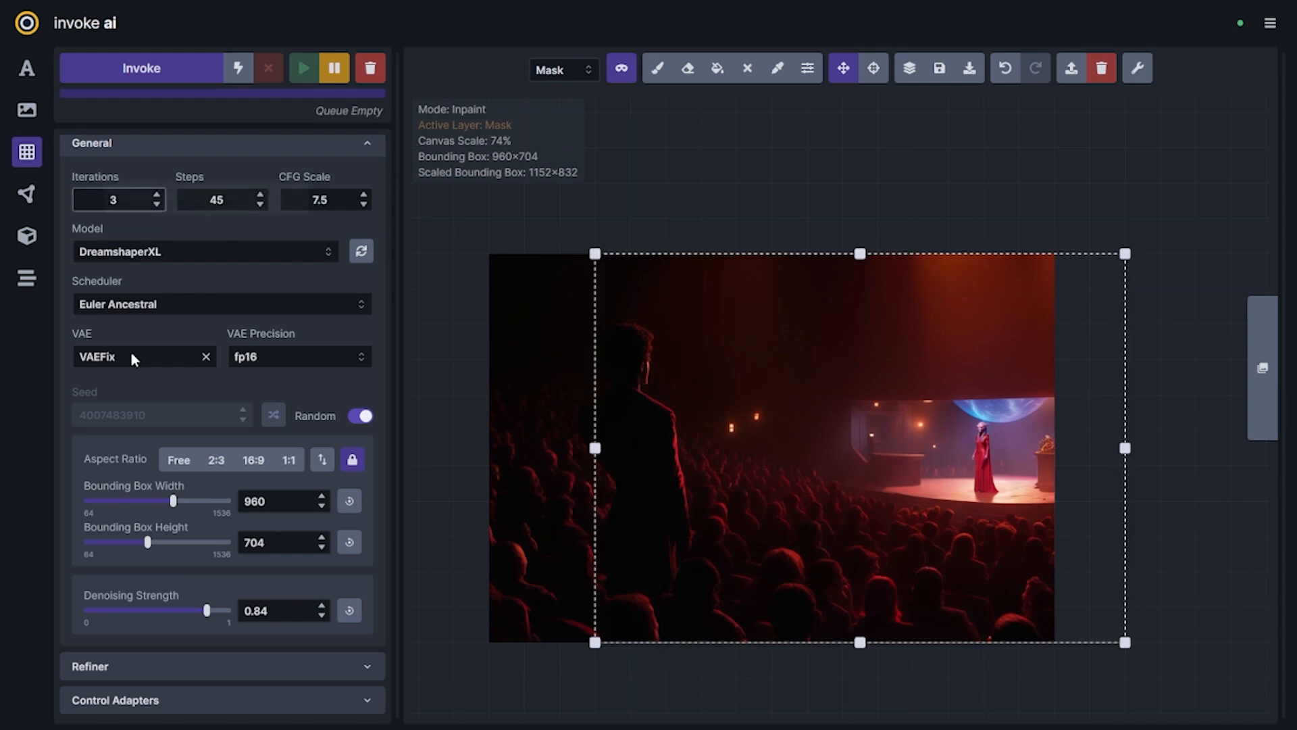
{"action": "left_click_drag", "start_coordinate": [206, 610], "coordinate": [203, 610]}
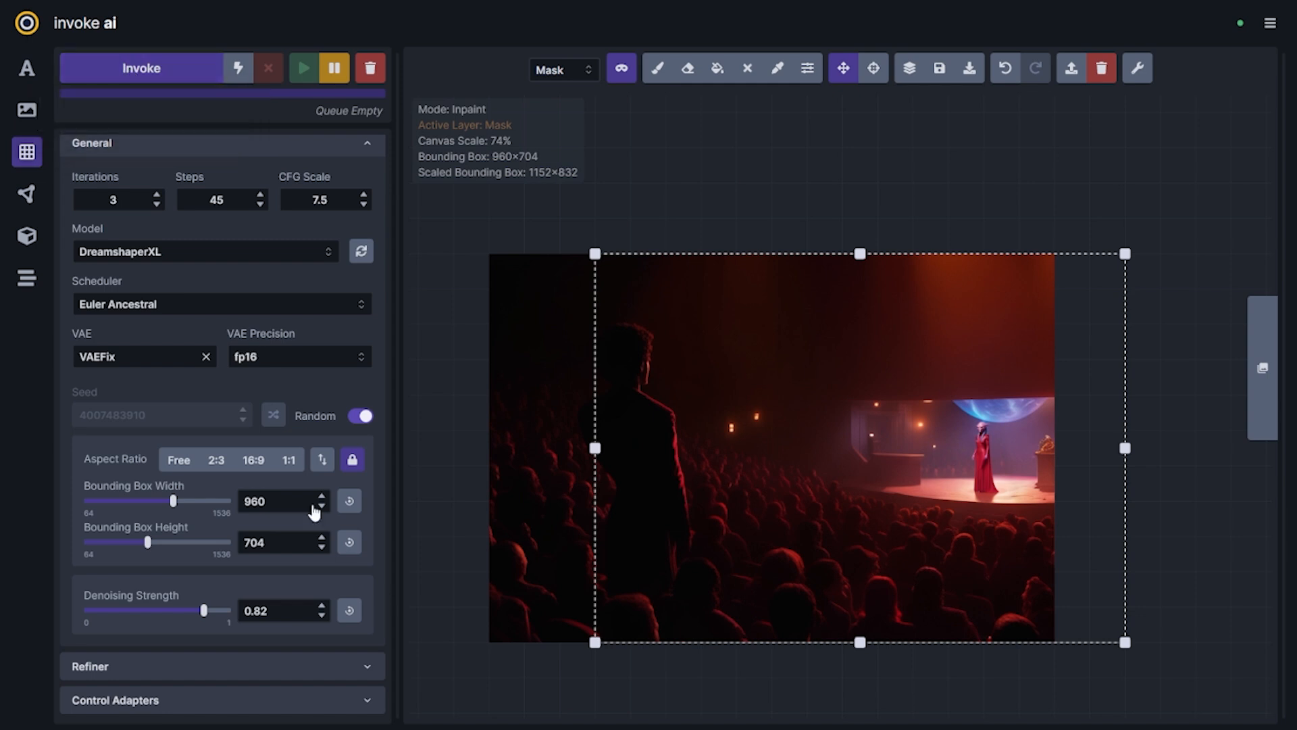
Generate three outpainted versions of the theatre's right side and accept the first staged result
{"action": "key", "text": "ctrl+Return"}
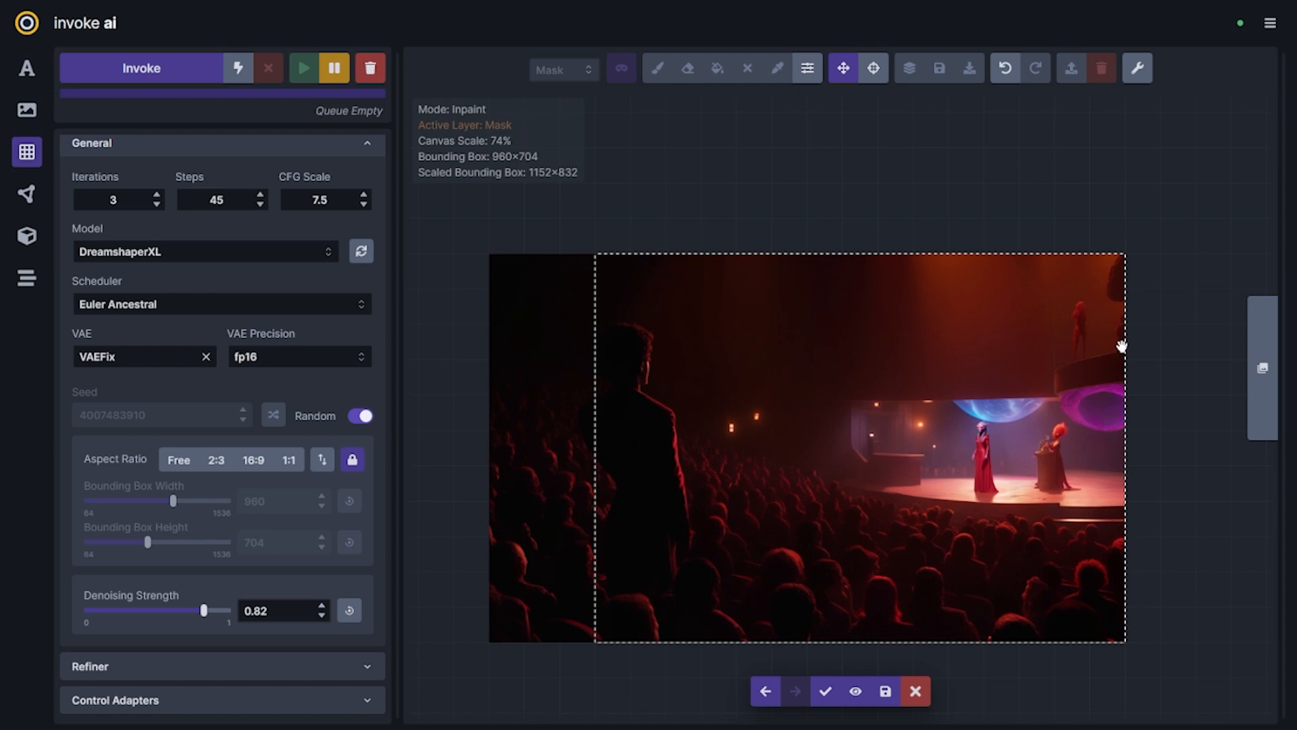
{"action": "key", "text": "Left"}
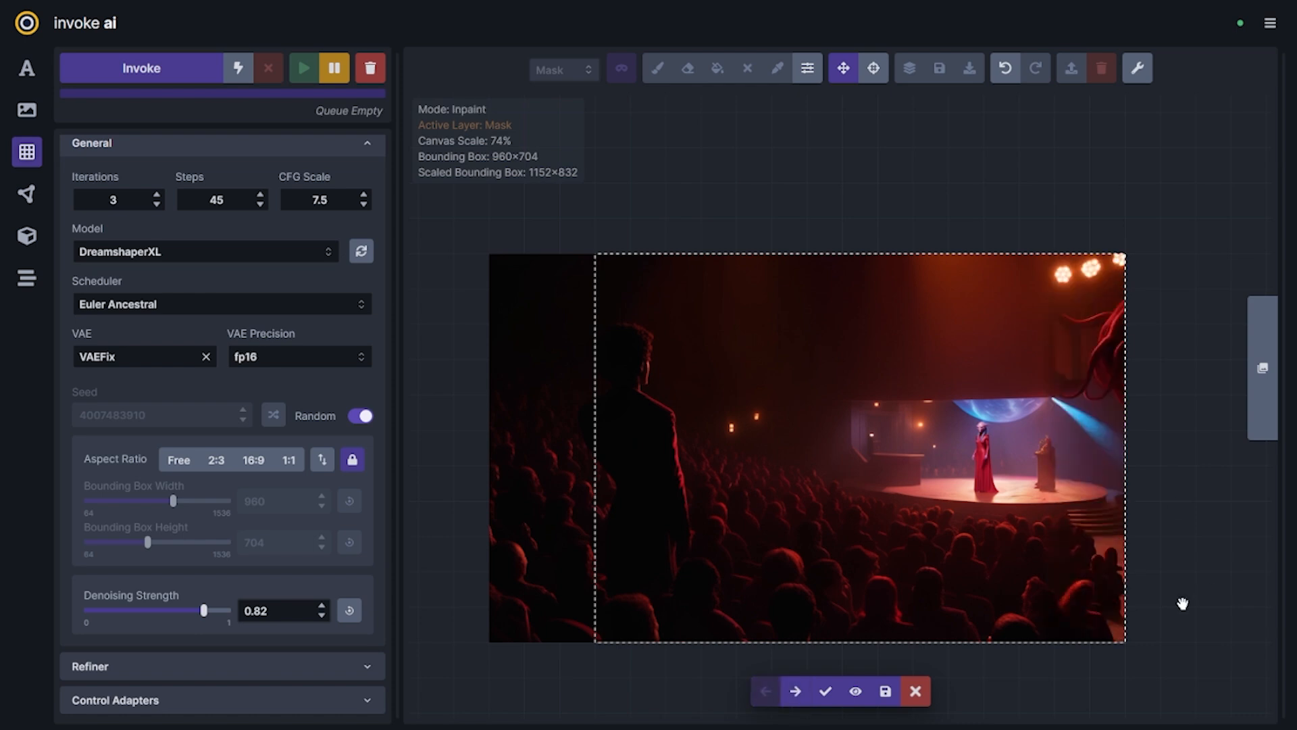
{"action": "left_click", "coordinate": [825, 690]}
On the base layer, paint over the upper-right drapery in sampled dark red and the image's lower-right edge in orange using an enlarged brush
{"action": "key", "text": "b"}
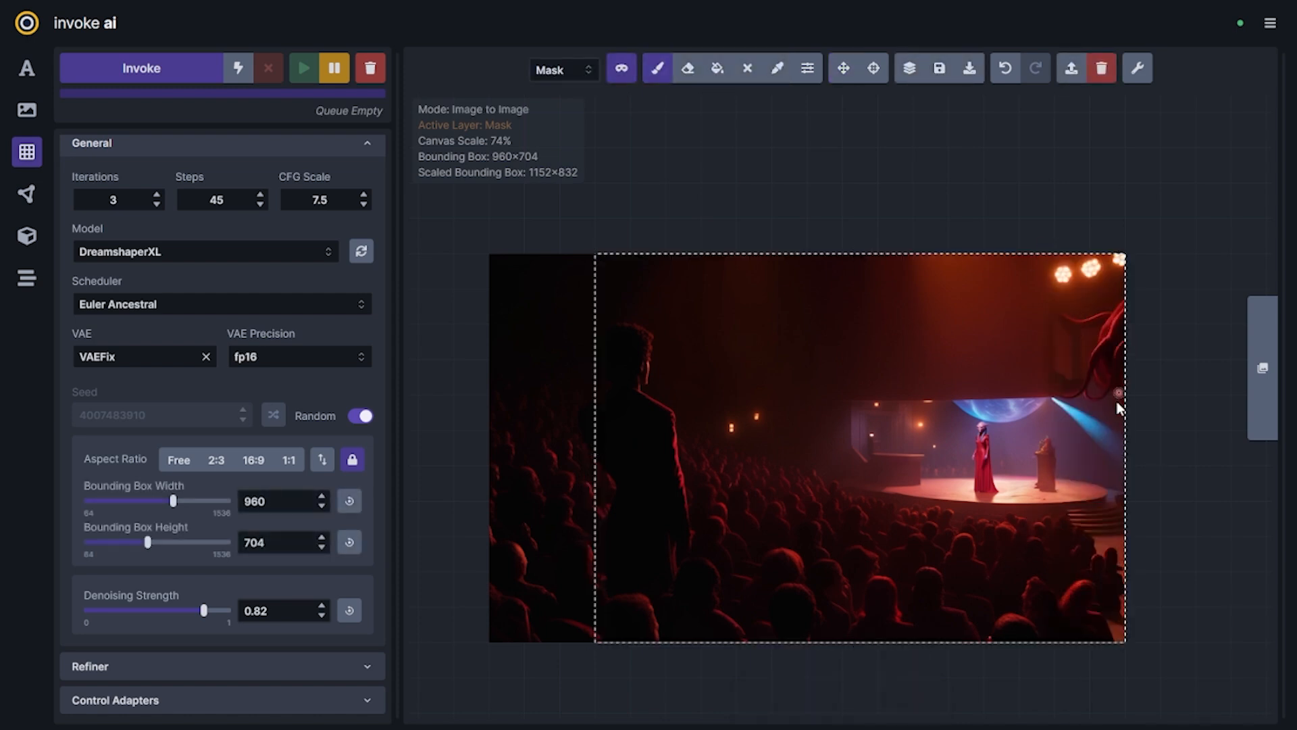
{"action": "key", "text": "c"}
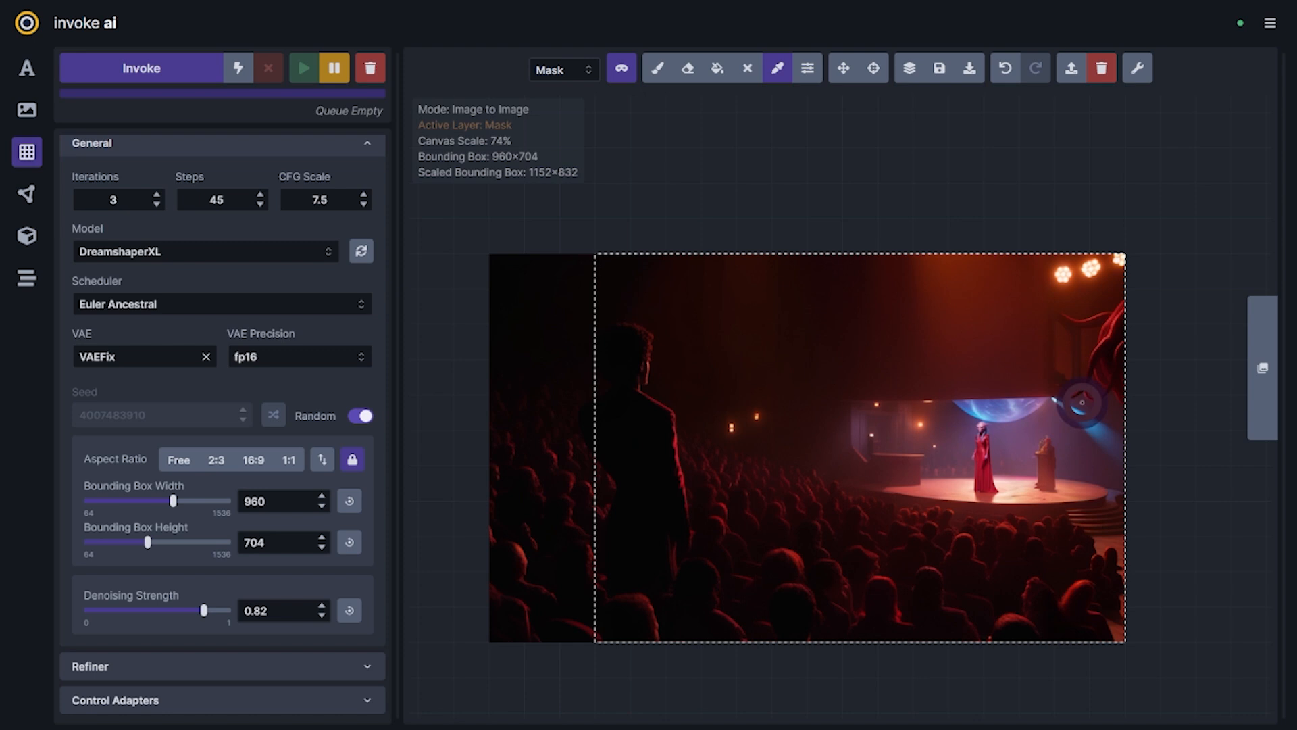
{"action": "key", "text": "b"}
{"action": "key", "text": "q"}
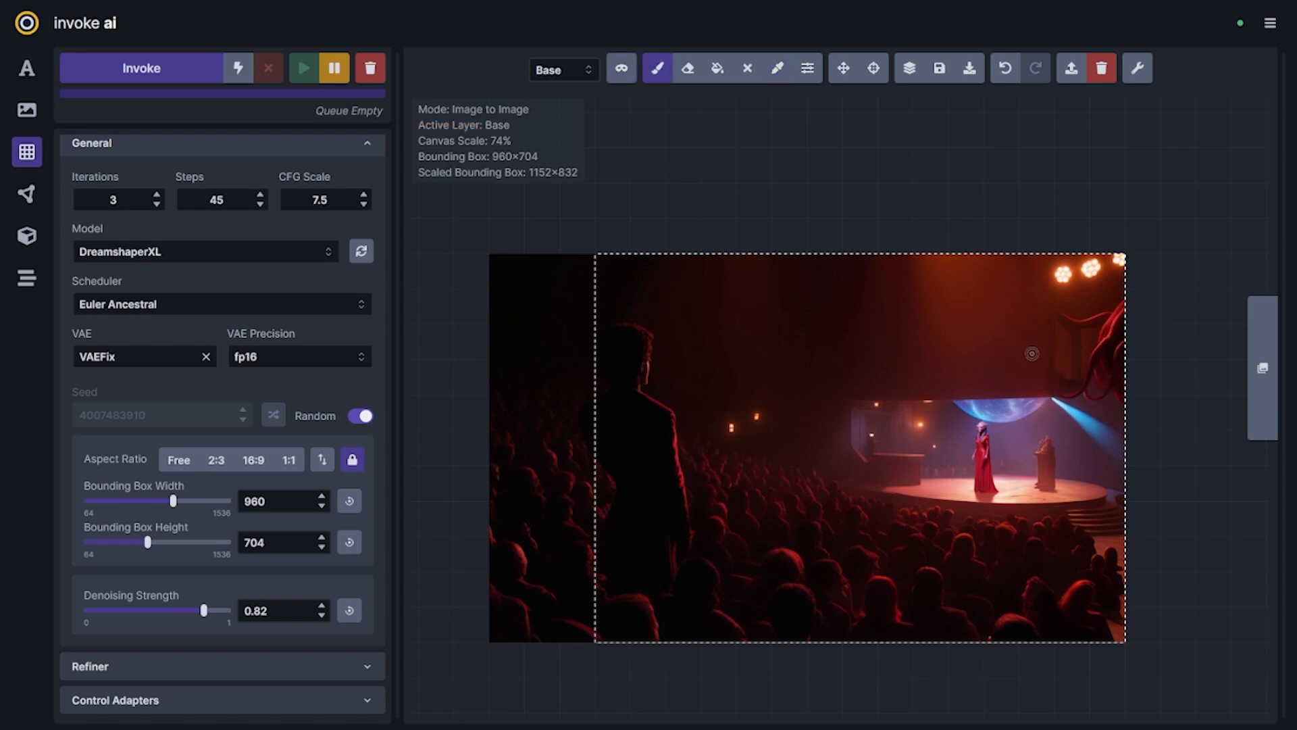
{"action": "key", "text": "bracketright"}
{"action": "key", "text": "bracketright"}
{"action": "key", "text": "bracketright"}
{"action": "key", "text": "bracketright"}
{"action": "key", "text": "bracketright"}
{"action": "key", "text": "bracketright"}
{"action": "key", "text": "bracketright"}
{"action": "key", "text": "bracketright"}
{"action": "key", "text": "bracketright"}
{"action": "key", "text": "bracketright"}
{"action": "key", "text": "bracketright"}
{"action": "key", "text": "bracketright"}
{"action": "key", "text": "bracketright"}
{"action": "key", "text": "bracketright"}
{"action": "key", "text": "bracketright"}
{"action": "key", "text": "bracketright"}
{"action": "key", "text": "bracketright"}
{"action": "key", "text": "bracketright"}
{"action": "key", "text": "bracketright"}
{"action": "mouse_move", "coordinate": [1094, 371]}
{"action": "left_mouse_down"}
{"action": "mouse_move", "coordinate": [1102, 300]}
{"action": "mouse_move", "coordinate": [1118, 332]}
{"action": "mouse_move", "coordinate": [1103, 346]}
{"action": "mouse_move", "coordinate": [1067, 338]}
{"action": "mouse_move", "coordinate": [1108, 337]}
{"action": "mouse_move", "coordinate": [1119, 391]}
{"action": "mouse_move", "coordinate": [1106, 363]}
{"action": "mouse_move", "coordinate": [1057, 335]}
{"action": "mouse_move", "coordinate": [1107, 371]}
{"action": "mouse_move", "coordinate": [1059, 356]}
{"action": "mouse_move", "coordinate": [1125, 329]}
{"action": "left_mouse_up"}
{"action": "key", "text": "ctrl+z"}
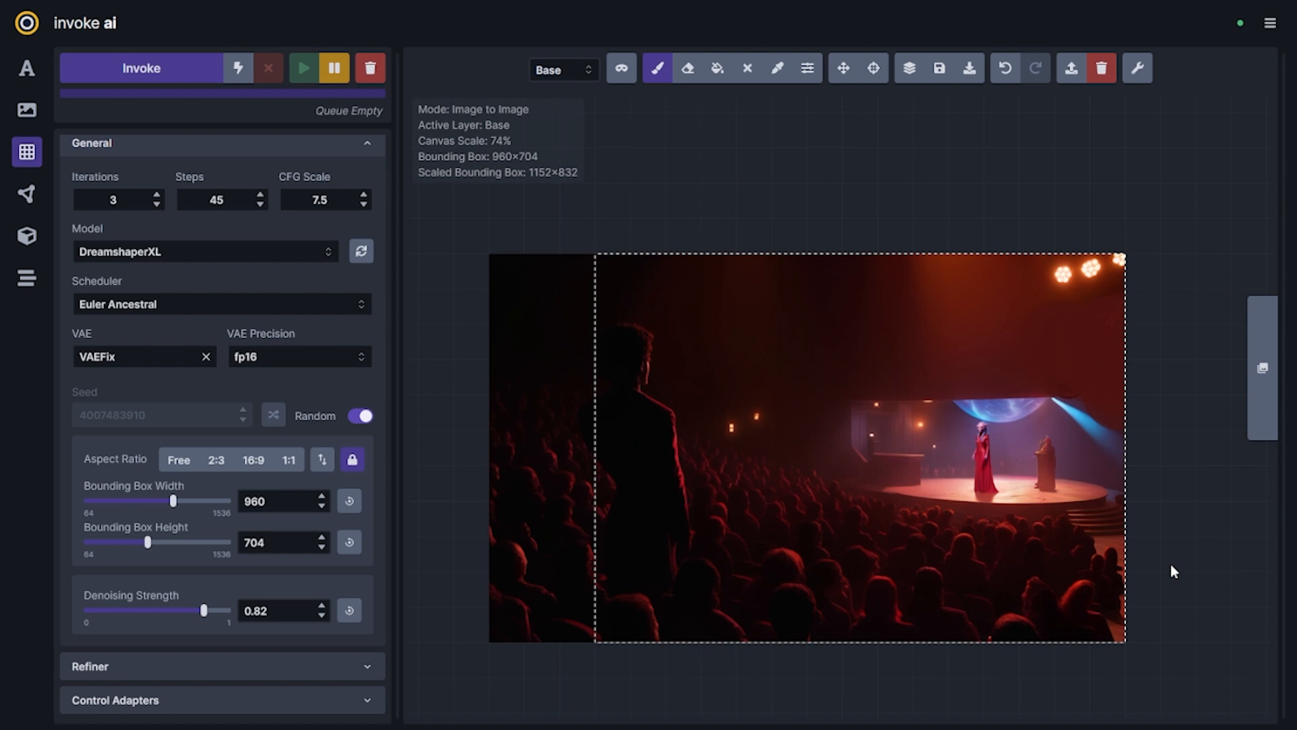
{"action": "scroll", "coordinate": [1145, 598], "scroll_direction": "up", "scroll_amount": 5}
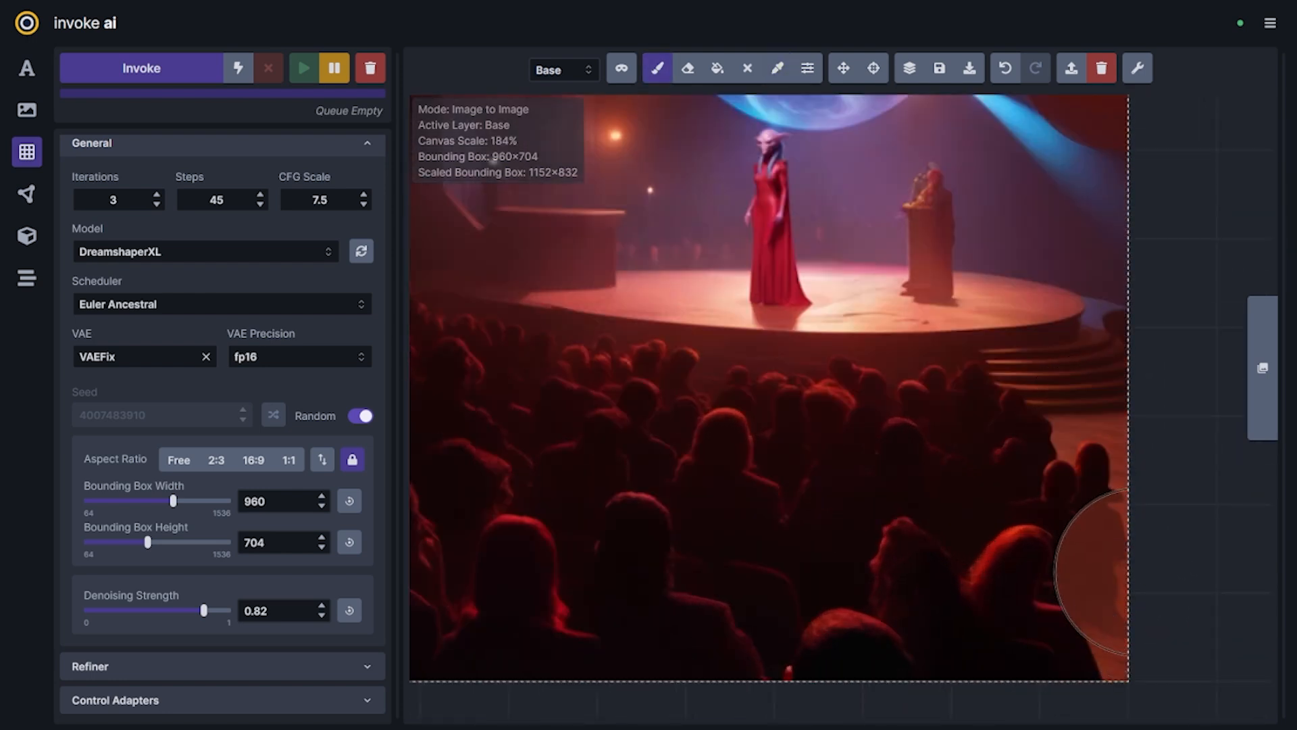
{"action": "mouse_move", "coordinate": [1134, 469]}
{"action": "left_mouse_down"}
{"action": "mouse_move", "coordinate": [1101, 442]}
{"action": "mouse_move", "coordinate": [1113, 434]}
{"action": "mouse_move", "coordinate": [1138, 617]}
{"action": "mouse_move", "coordinate": [1118, 436]}
{"action": "left_mouse_up"}
Mask the two freshly painted areas along the image's right edge, including part of the blue light beam
{"action": "scroll", "coordinate": [1113, 461], "scroll_direction": "down", "scroll_amount": 9}
{"action": "key", "text": "q"}
{"action": "mouse_move", "coordinate": [1116, 336]}
{"action": "left_mouse_down"}
{"action": "mouse_move", "coordinate": [1060, 285]}
{"action": "mouse_move", "coordinate": [1142, 344]}
{"action": "left_mouse_up"}
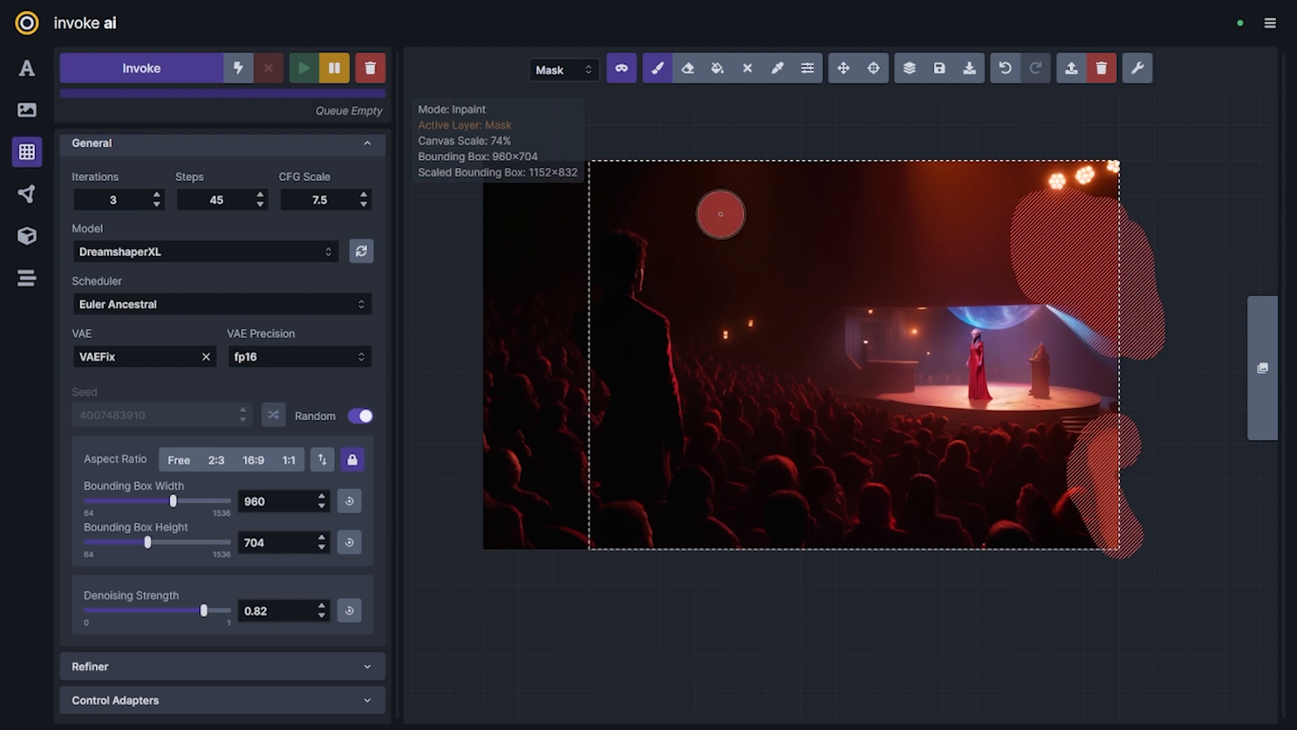
Paint over the figure beside the singer with background purple and stage orange on the base layer, and mask that area
{"action": "scroll", "coordinate": [1074, 371], "scroll_direction": "up", "scroll_amount": 9}
{"action": "key", "text": "q"}
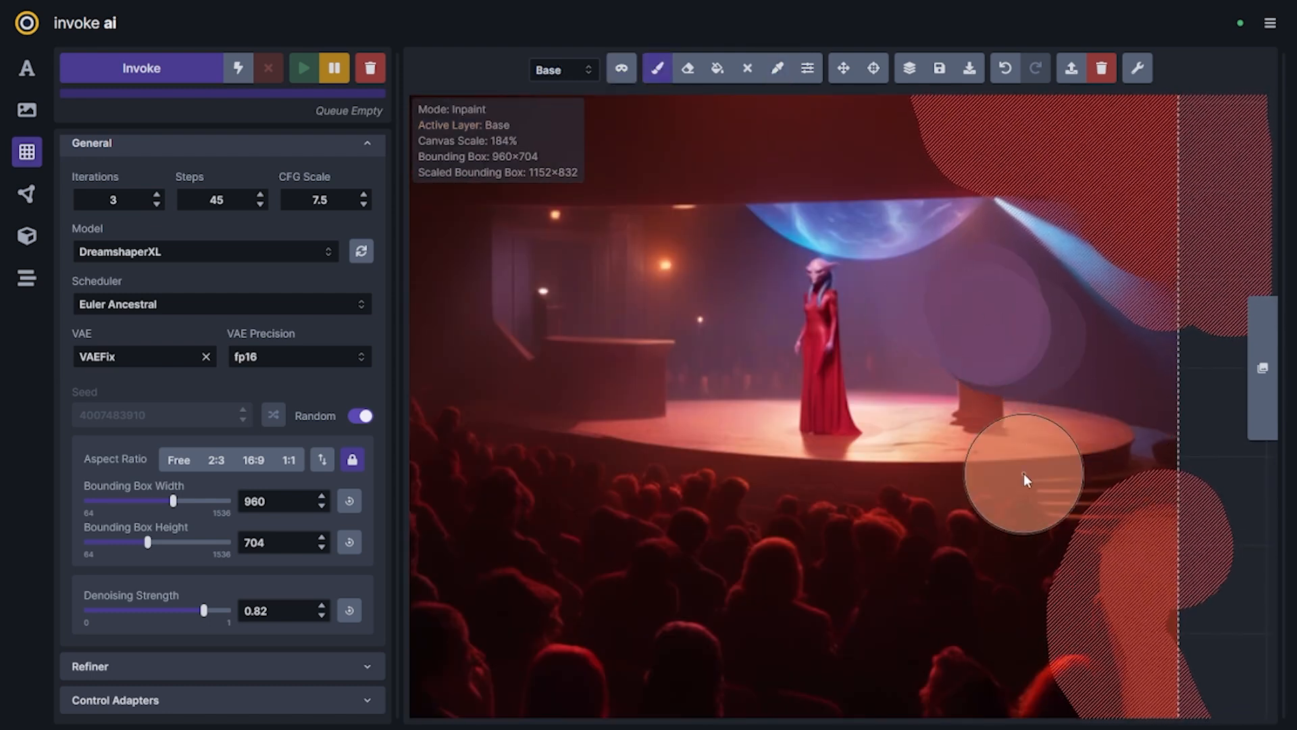
{"action": "key", "text": "q"}
{"action": "mouse_move", "coordinate": [1029, 434]}
{"action": "left_mouse_down"}
{"action": "mouse_move", "coordinate": [968, 422]}
{"action": "mouse_move", "coordinate": [943, 360]}
{"action": "mouse_move", "coordinate": [941, 308]}
{"action": "mouse_move", "coordinate": [973, 281]}
{"action": "mouse_move", "coordinate": [1009, 288]}
{"action": "mouse_move", "coordinate": [1044, 329]}
{"action": "mouse_move", "coordinate": [1054, 369]}
{"action": "mouse_move", "coordinate": [1035, 395]}
{"action": "mouse_move", "coordinate": [996, 345]}
{"action": "mouse_move", "coordinate": [1025, 390]}
{"action": "left_mouse_up"}
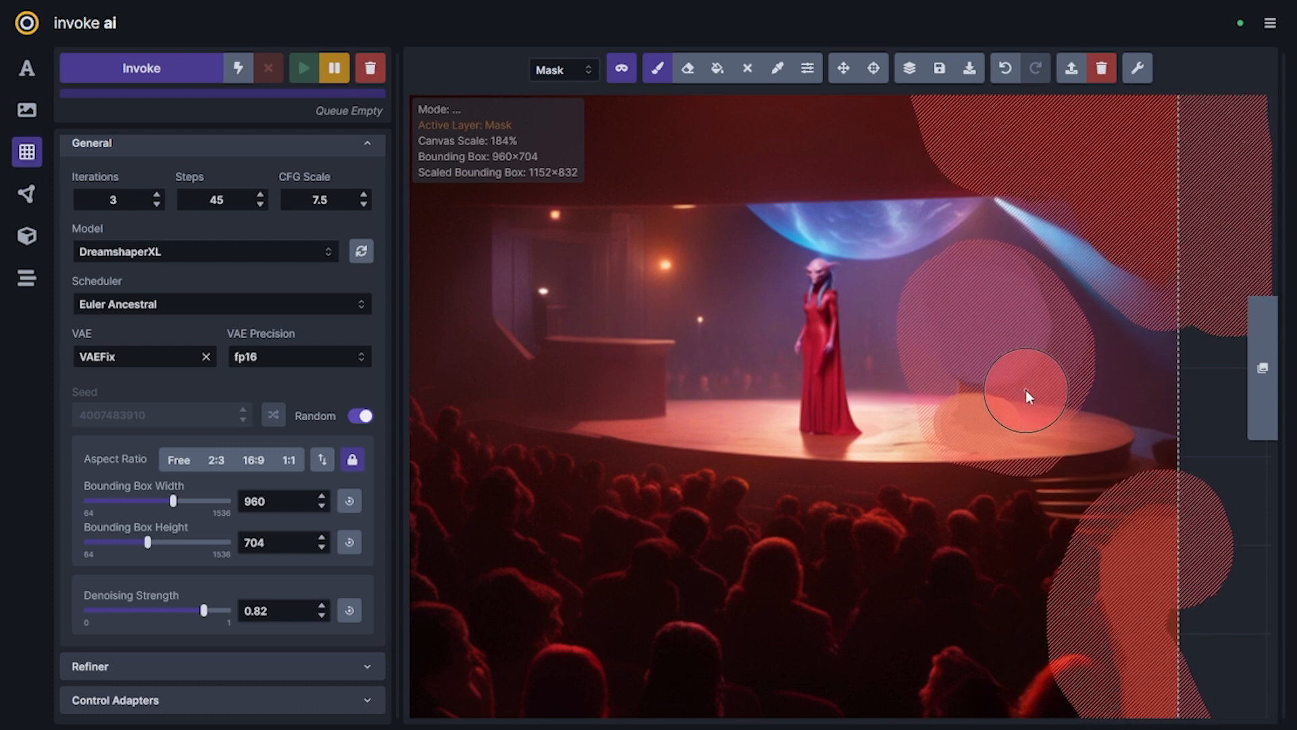
{"action": "scroll", "coordinate": [1066, 443], "scroll_direction": "up", "scroll_amount": 2}
{"action": "scroll", "coordinate": [1066, 445], "scroll_direction": "down", "scroll_amount": 3}
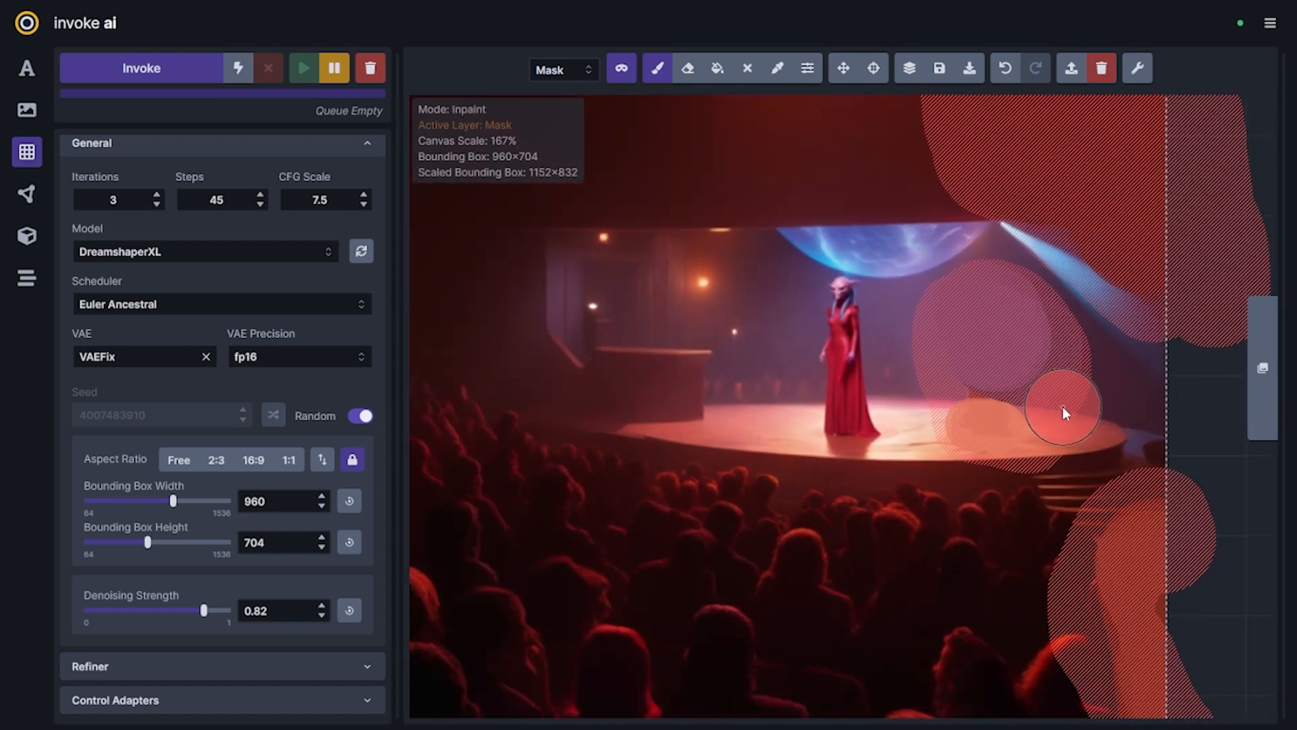
{"action": "scroll", "coordinate": [1005, 324], "scroll_direction": "down", "scroll_amount": 1}
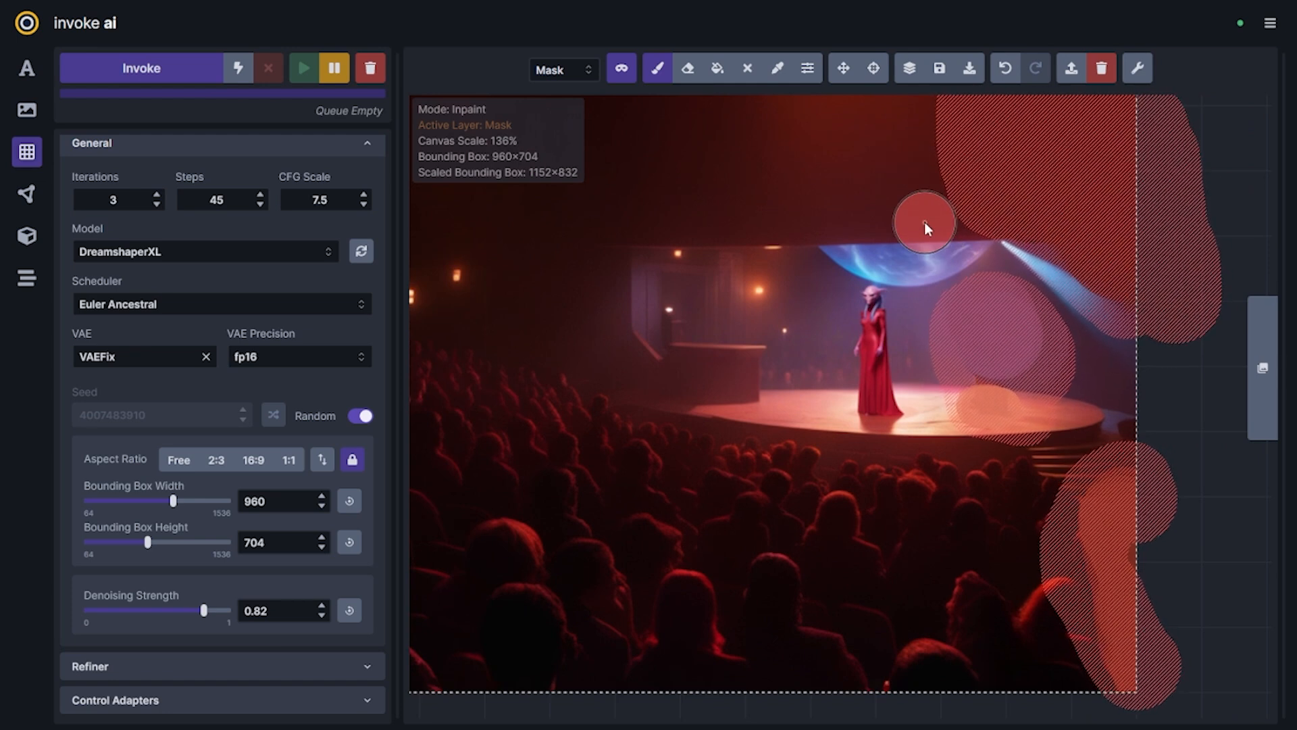
{"action": "key", "text": "q"}
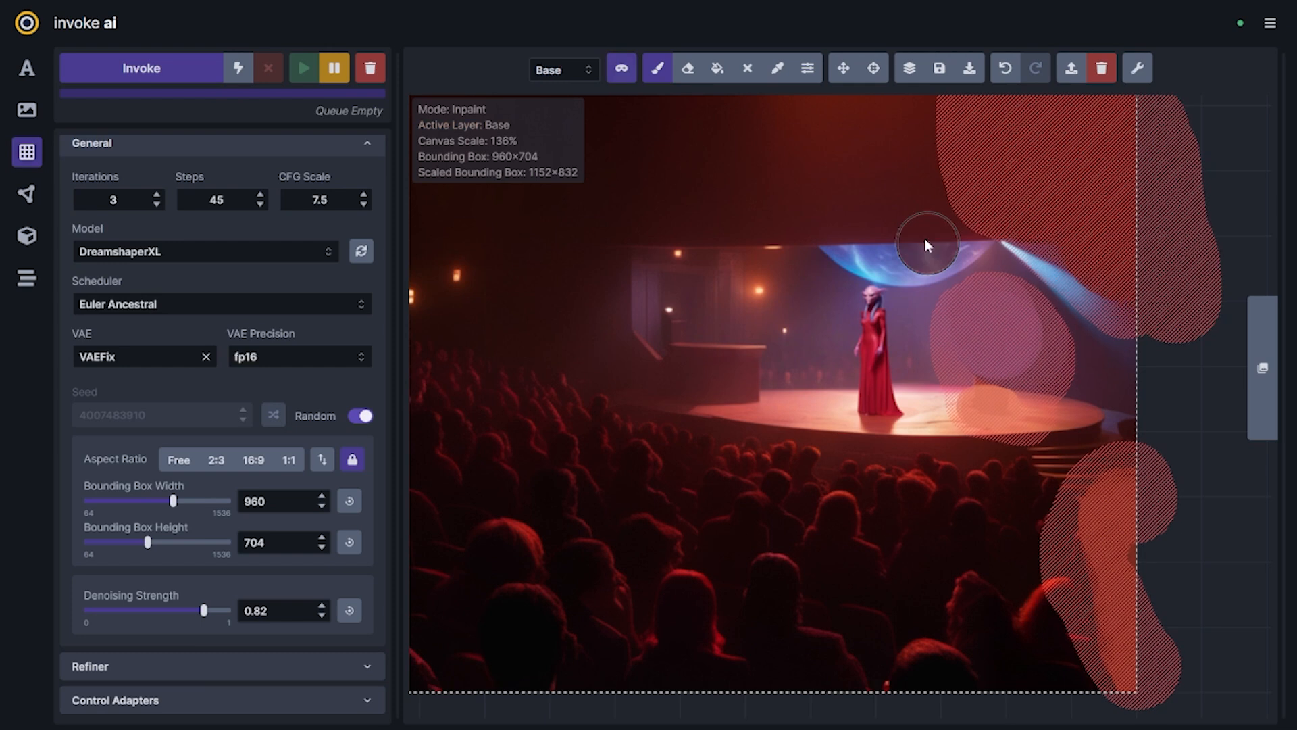
{"action": "key", "text": "q"}
{"action": "key", "text": "q"}
{"action": "key", "text": "q"}
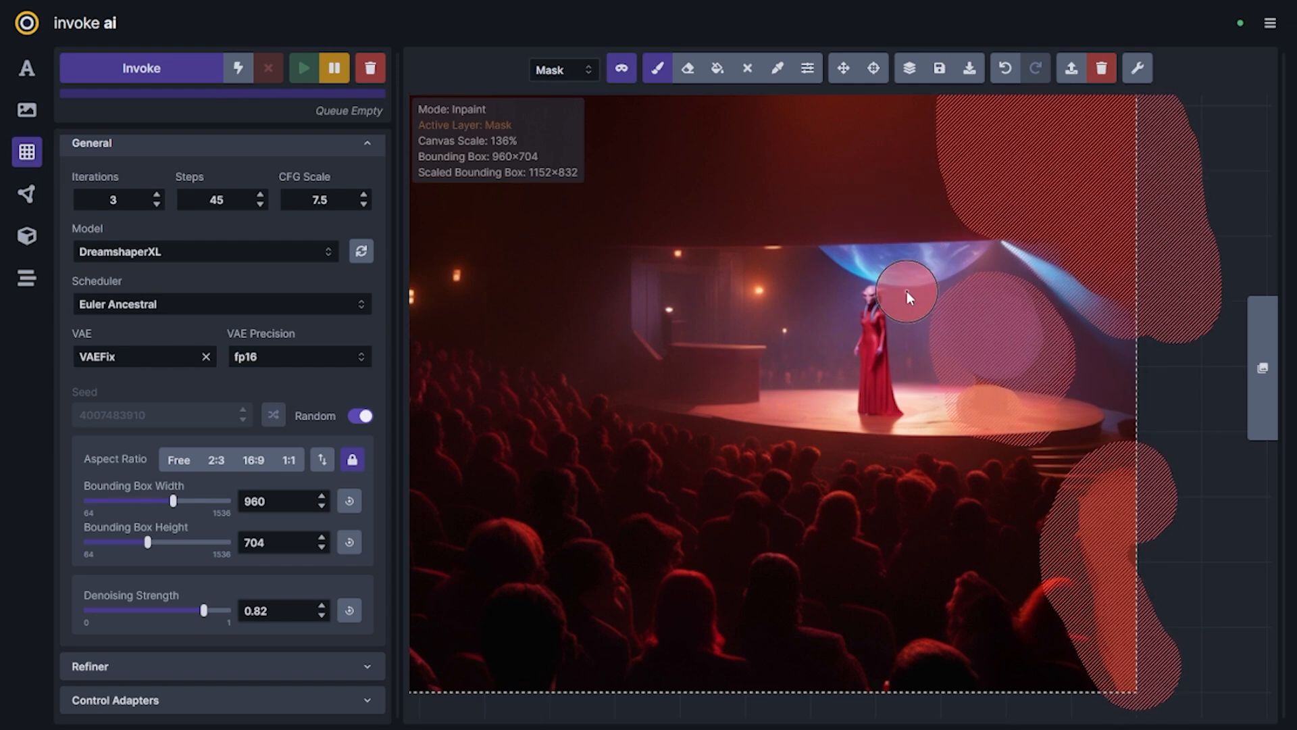
Switch to the base layer and set the denoising strength to 0.7
{"action": "key", "text": "q"}
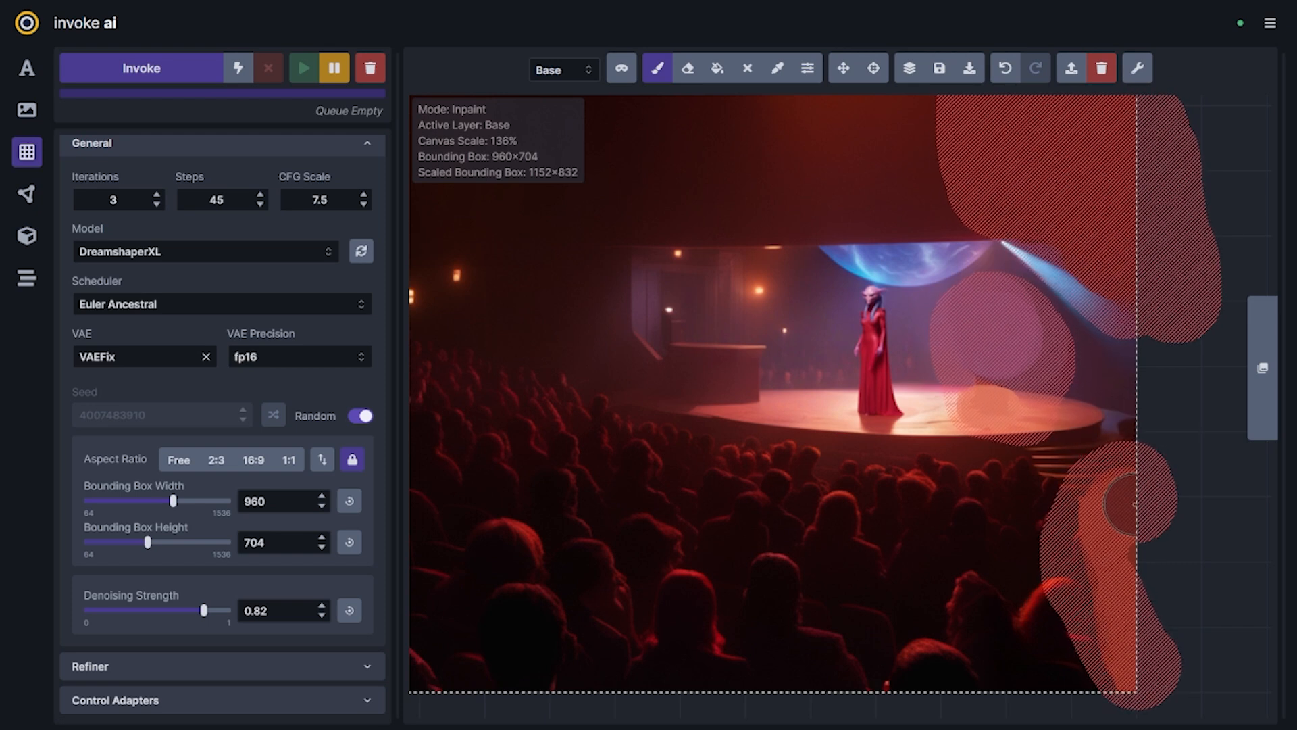
{"action": "mouse_move", "coordinate": [180, 610]}
{"action": "left_mouse_down"}
{"action": "mouse_move", "coordinate": [168, 623]}
{"action": "mouse_move", "coordinate": [187, 620]}
{"action": "left_mouse_up"}
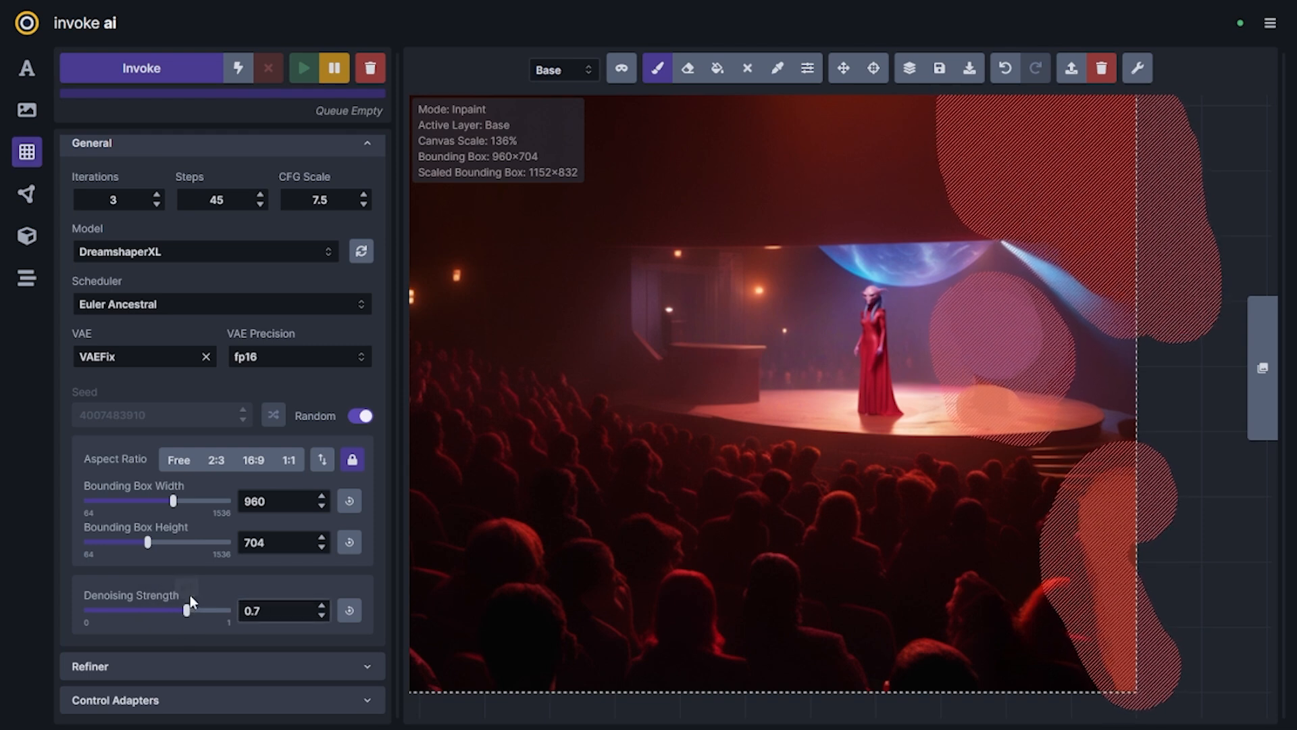
Inpaint the masked areas, compare the generated candidates, and accept the one with red spotlight beams above the stage
{"action": "left_click", "coordinate": [153, 81]}
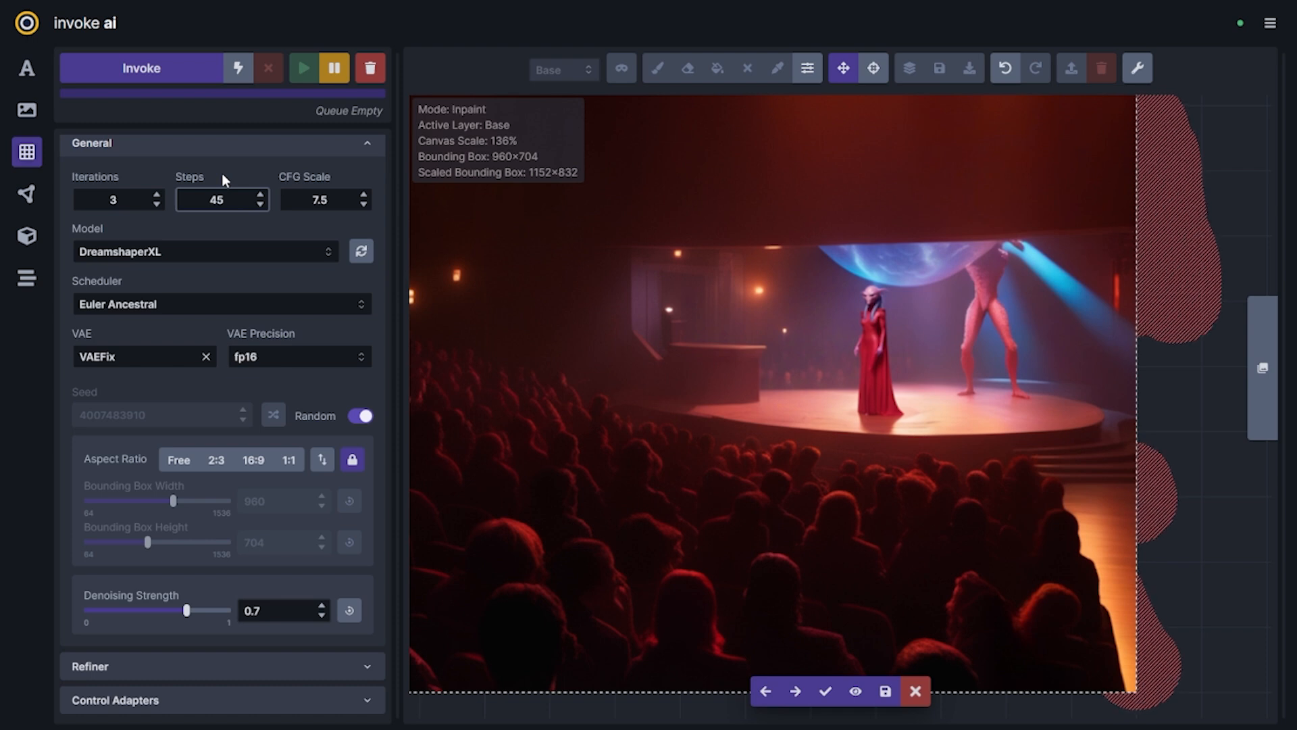
{"action": "key", "text": "Right"}
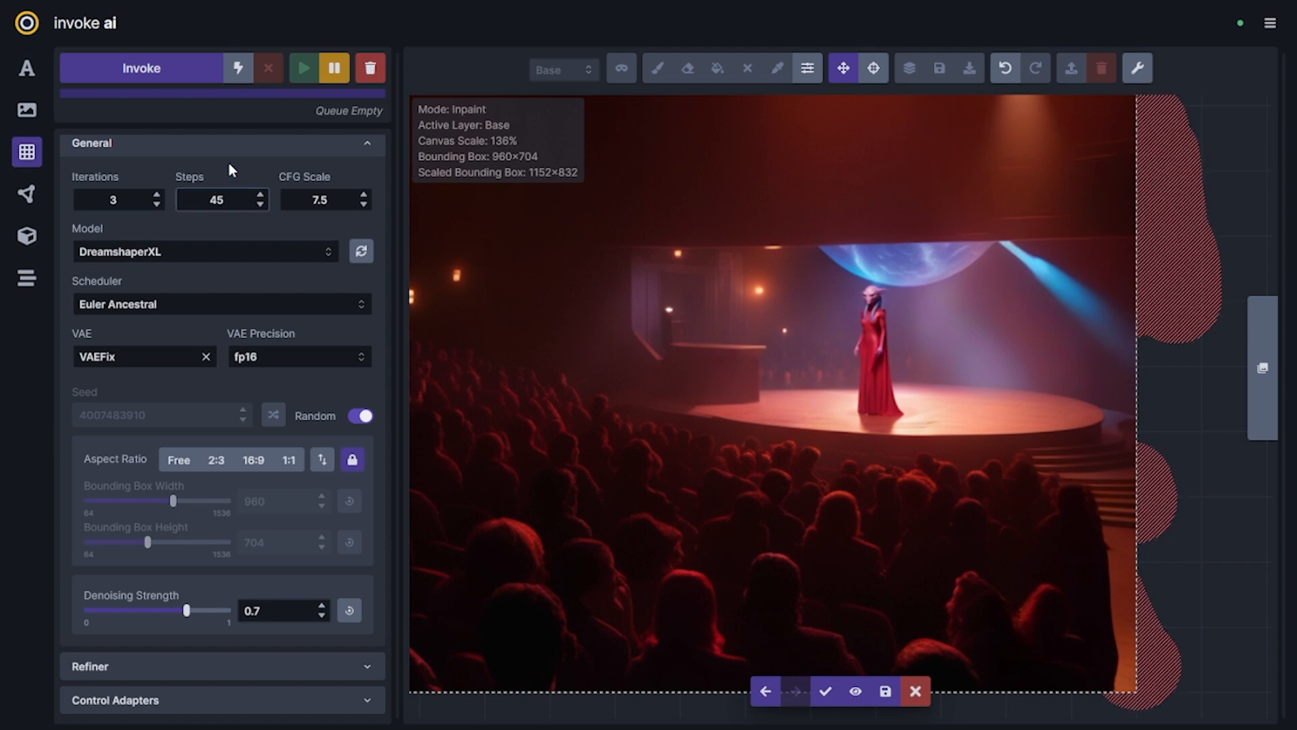
{"action": "scroll", "coordinate": [838, 330], "scroll_direction": "down", "scroll_amount": 3}
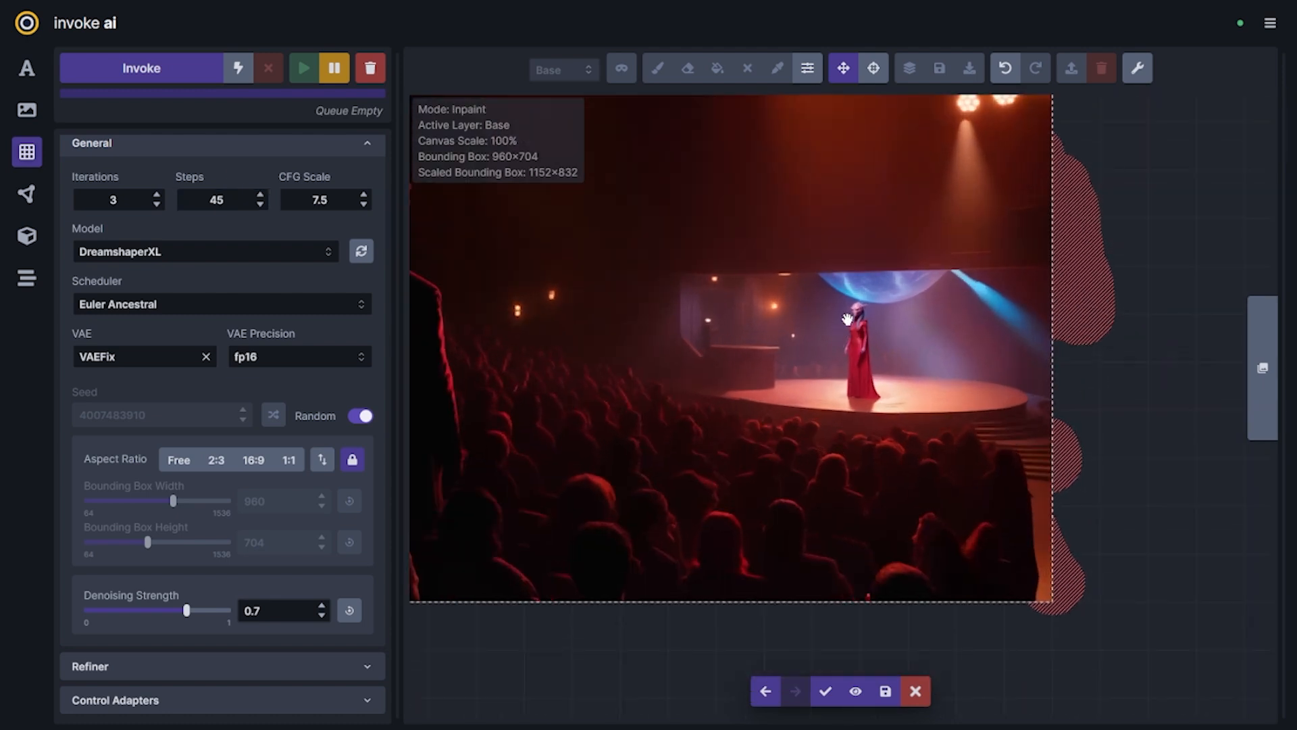
{"action": "scroll", "coordinate": [870, 291], "scroll_direction": "down", "scroll_amount": 1}
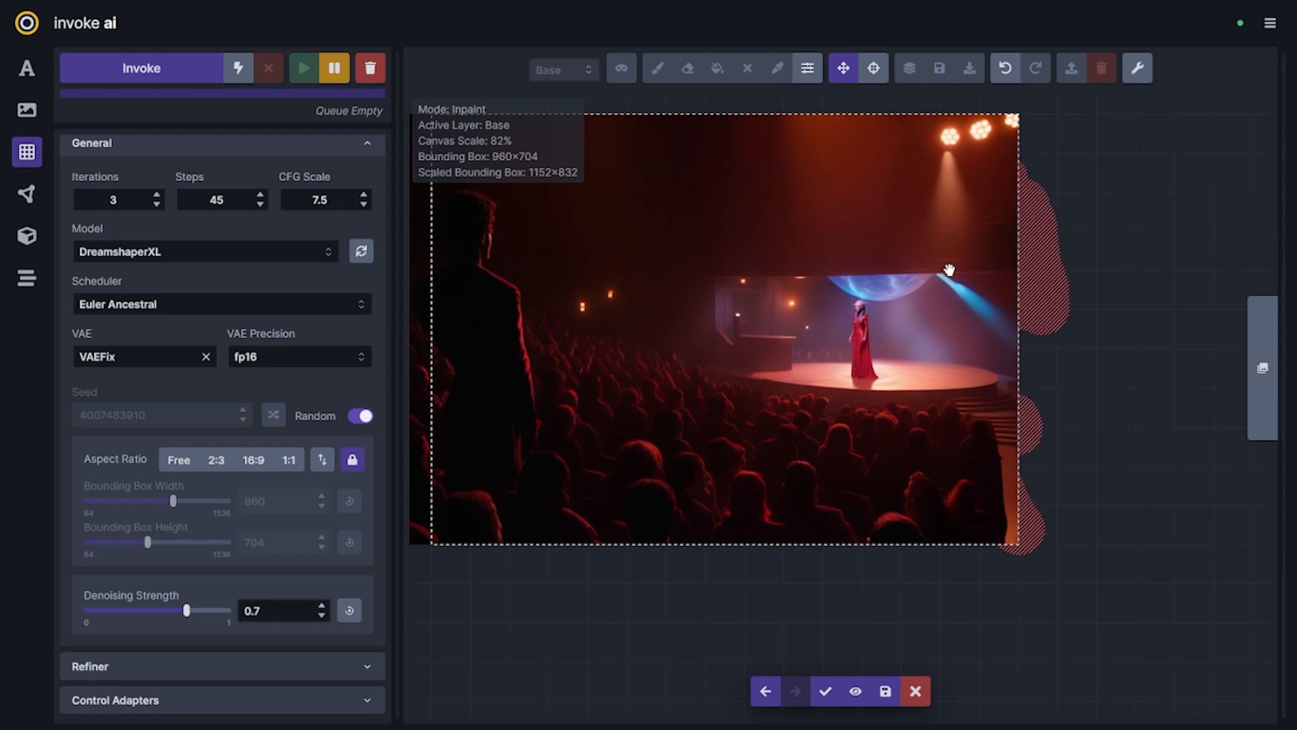
{"action": "key", "text": "Left"}
{"action": "key", "text": "Left"}
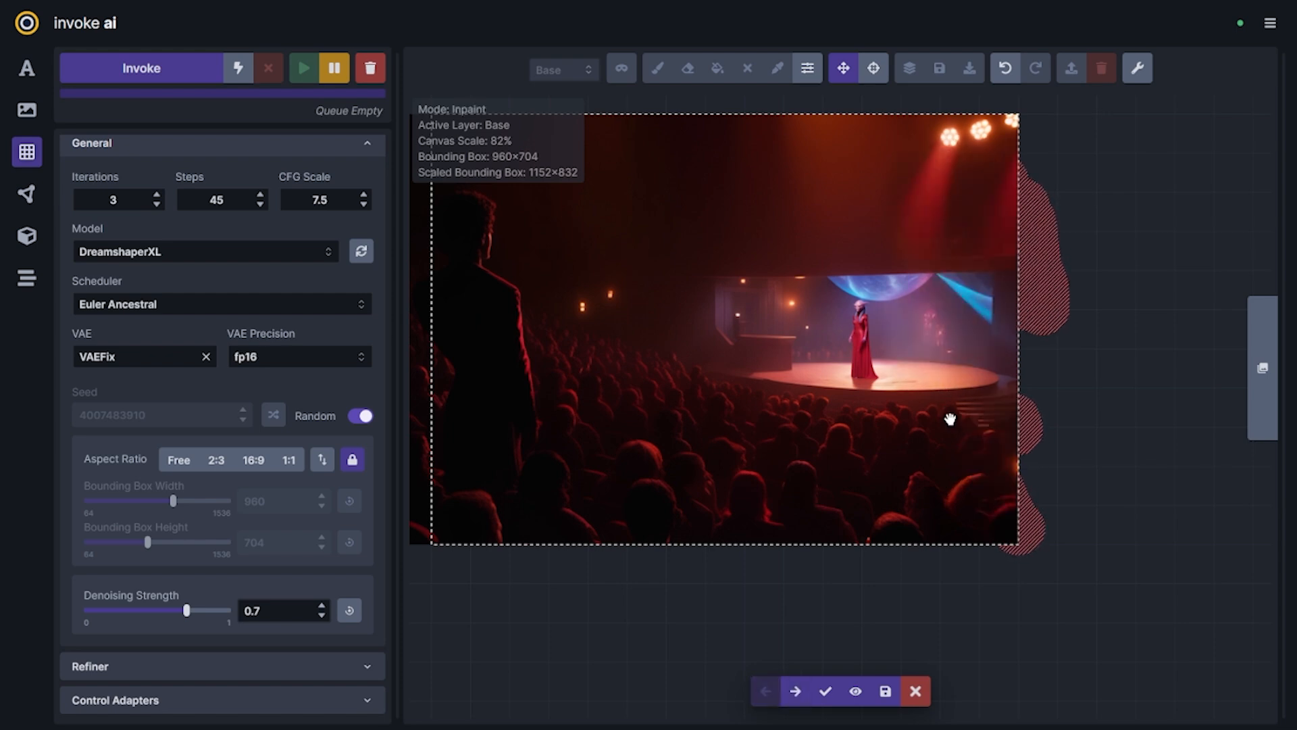
{"action": "left_click", "coordinate": [825, 690]}
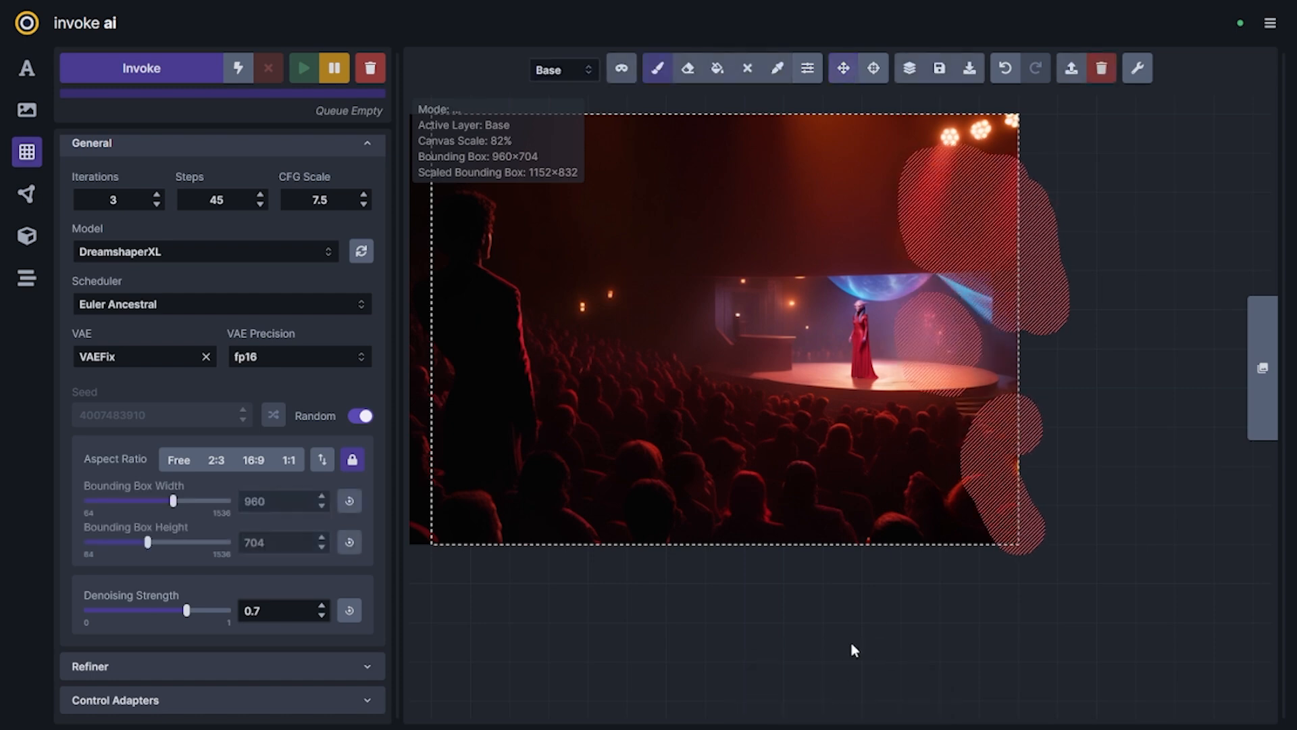
Clear the mask and paint a light beam below the middle spotlight in sampled reds with a smaller brush on the base layer
{"action": "key", "text": "shift+c"}
{"action": "scroll", "coordinate": [943, 273], "scroll_direction": "up", "scroll_amount": 2}
{"action": "scroll", "coordinate": [951, 281], "scroll_direction": "down", "scroll_amount": 4}
{"action": "scroll", "coordinate": [970, 228], "scroll_direction": "up", "scroll_amount": 4}
{"action": "key", "text": "c"}
{"action": "key", "text": "b"}
{"action": "key", "text": "q"}
{"action": "key", "text": "q"}
{"action": "key", "text": "bracketleft"}
{"action": "key", "text": "bracketleft"}
{"action": "key", "text": "bracketleft"}
{"action": "key", "text": "bracketleft"}
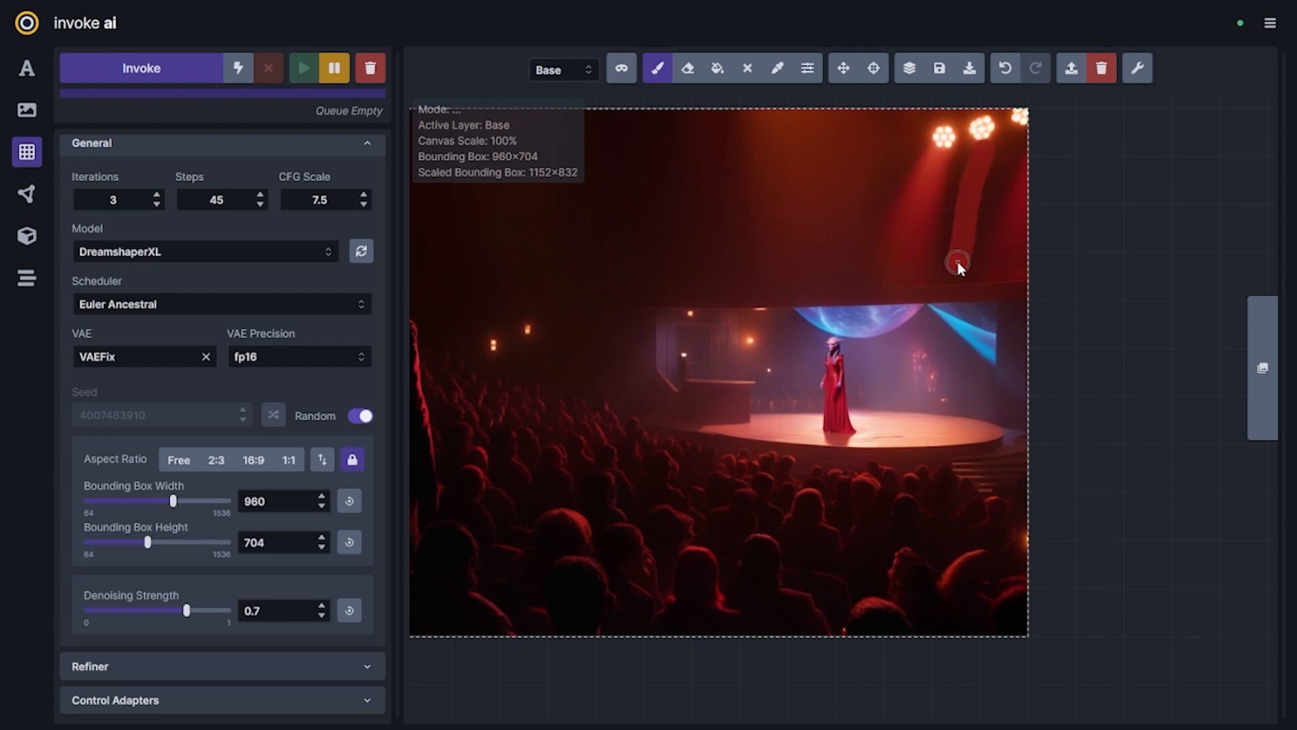
{"action": "left_click_drag", "start_coordinate": [948, 234], "coordinate": [951, 219]}
{"action": "key", "text": "c"}
{"action": "left_click", "coordinate": [941, 158]}
{"action": "left_click_drag", "start_coordinate": [986, 146], "coordinate": [985, 157]}
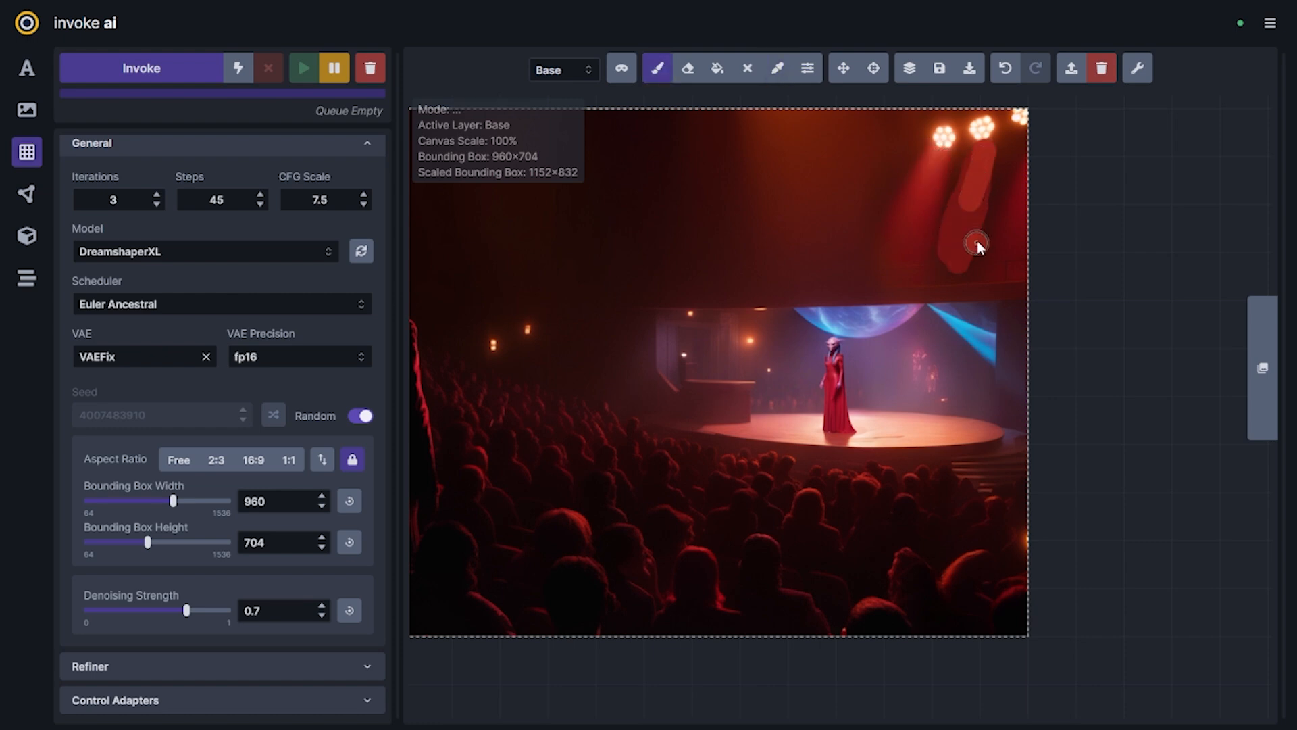
Mask the painted spotlight beam and set the denoising strength to 0.42
{"action": "key", "text": "q"}
{"action": "left_click_drag", "start_coordinate": [951, 261], "coordinate": [983, 161]}
{"action": "left_click_drag", "start_coordinate": [187, 610], "coordinate": [145, 610]}
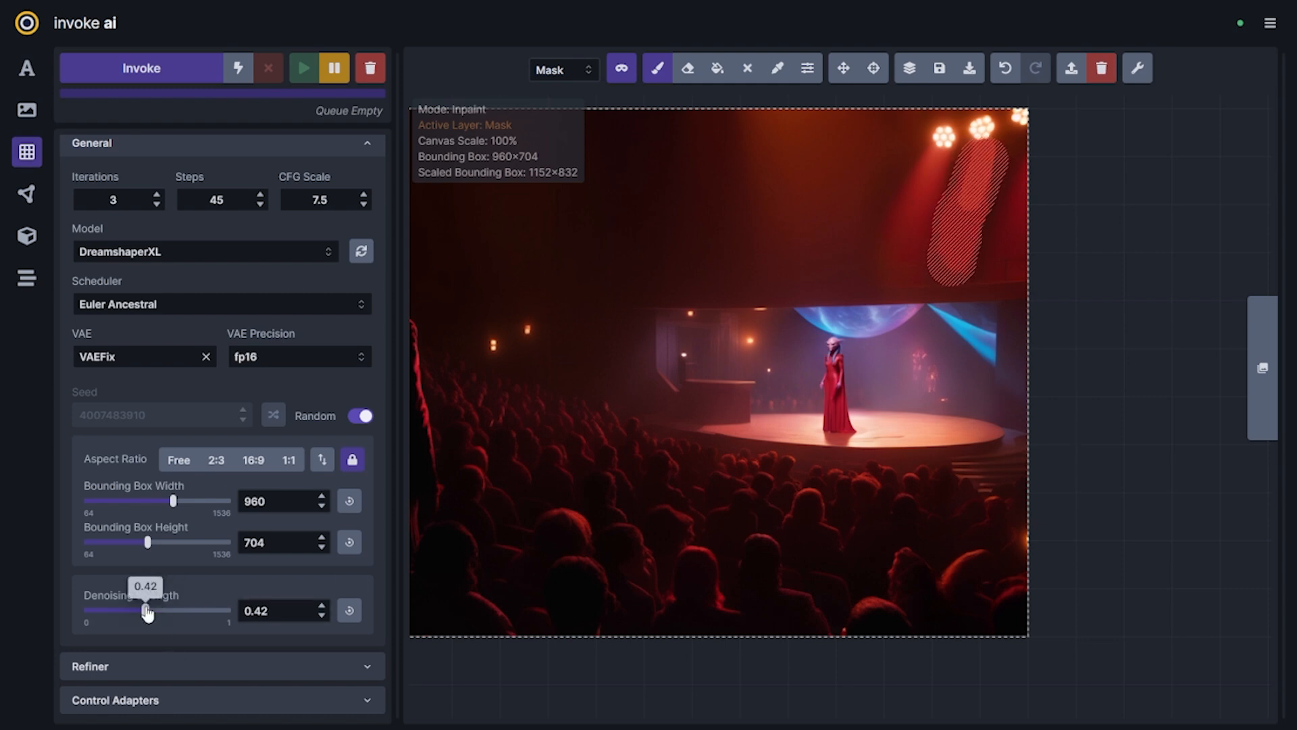
Inpaint the masked beam, accept the first generated candidate, and clear the mask
{"action": "left_click", "coordinate": [176, 67]}
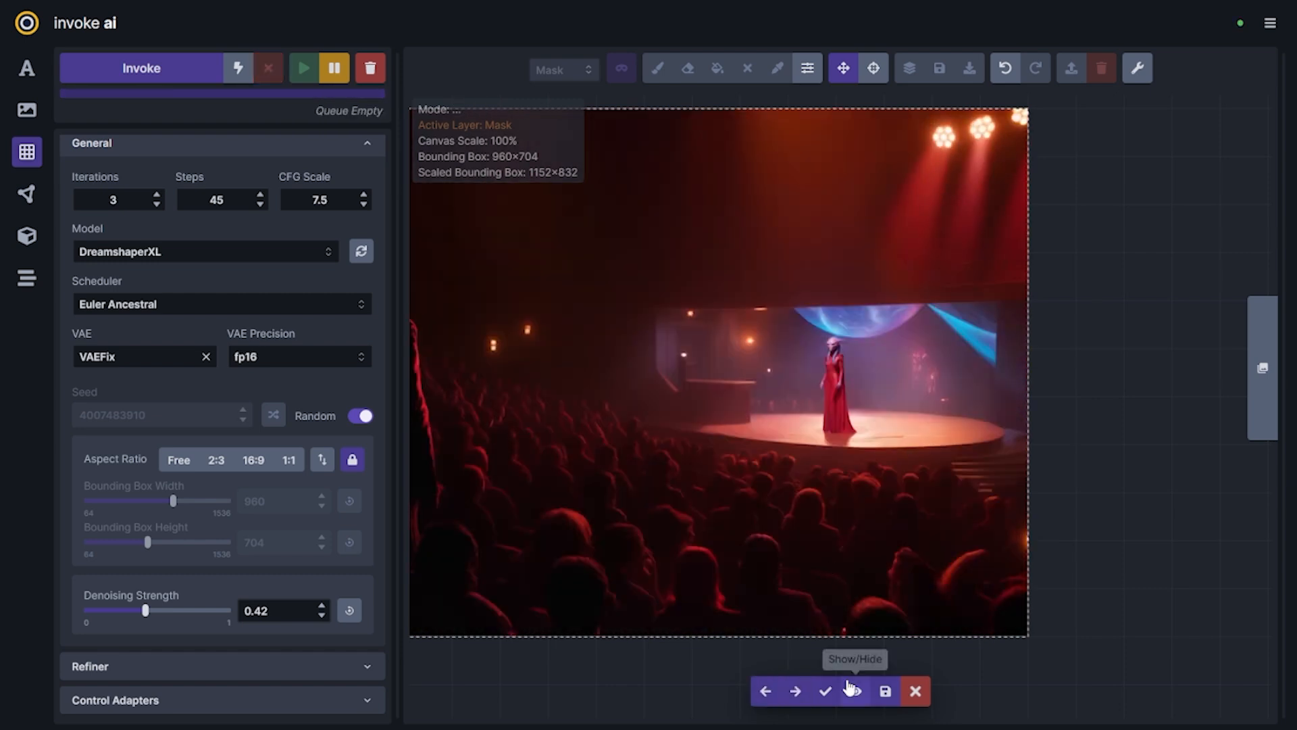
{"action": "left_click", "coordinate": [825, 690]}
{"action": "key", "text": "shift+c"}
Enlarge the bounding box to 1152×832 around the whole scene and save the canvas to the gallery
{"action": "scroll", "coordinate": [915, 522], "scroll_direction": "down", "scroll_amount": 6}
{"action": "scroll", "coordinate": [819, 523], "scroll_direction": "up", "scroll_amount": 2}
{"action": "key", "text": "v"}
{"action": "left_click_drag", "start_coordinate": [901, 558], "coordinate": [986, 558]}
{"action": "left_click_drag", "start_coordinate": [622, 427], "coordinate": [524, 422]}
{"action": "left_click_drag", "start_coordinate": [902, 592], "coordinate": [918, 590]}
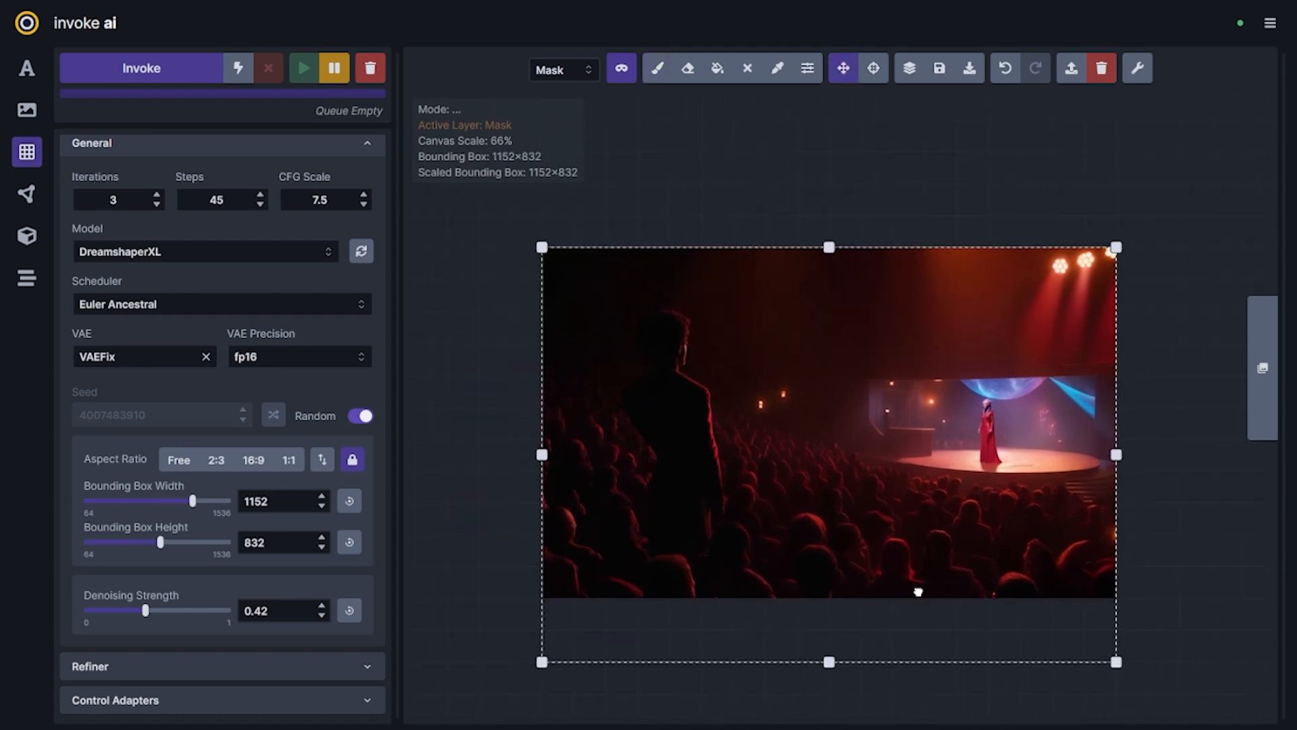
Open the gallery of the Canvas Fundamentals board and compare the initial text-to-image results with the finished widescreen scene
{"action": "left_click", "coordinate": [27, 67]}
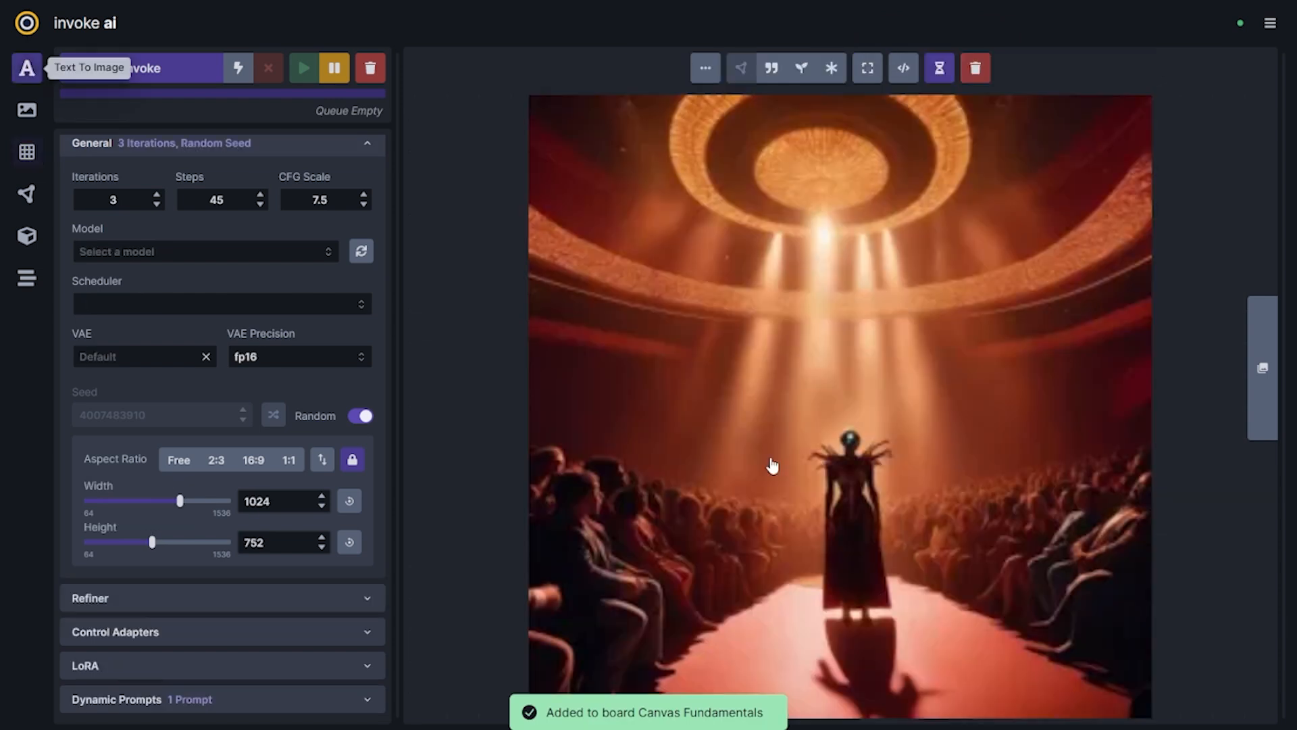
{"action": "left_click", "coordinate": [1273, 373]}
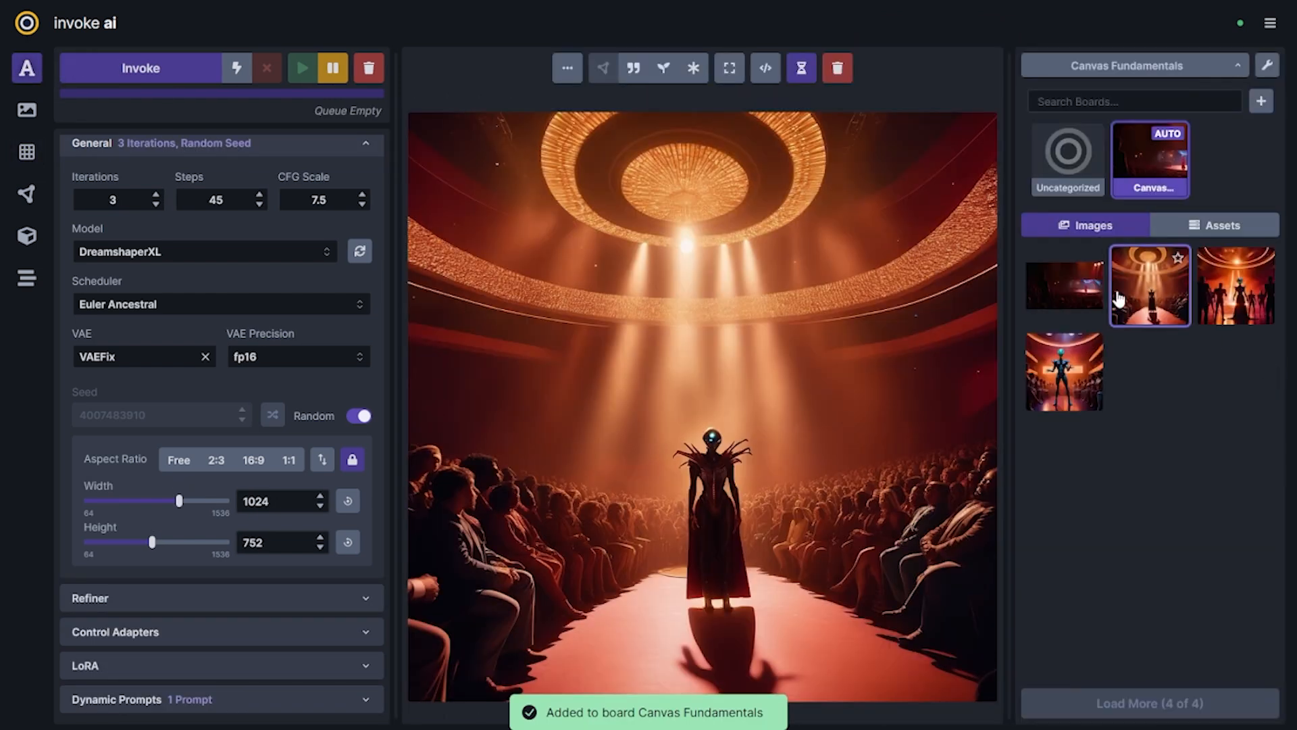
{"action": "key", "text": "Right"}
{"action": "key", "text": "Right"}
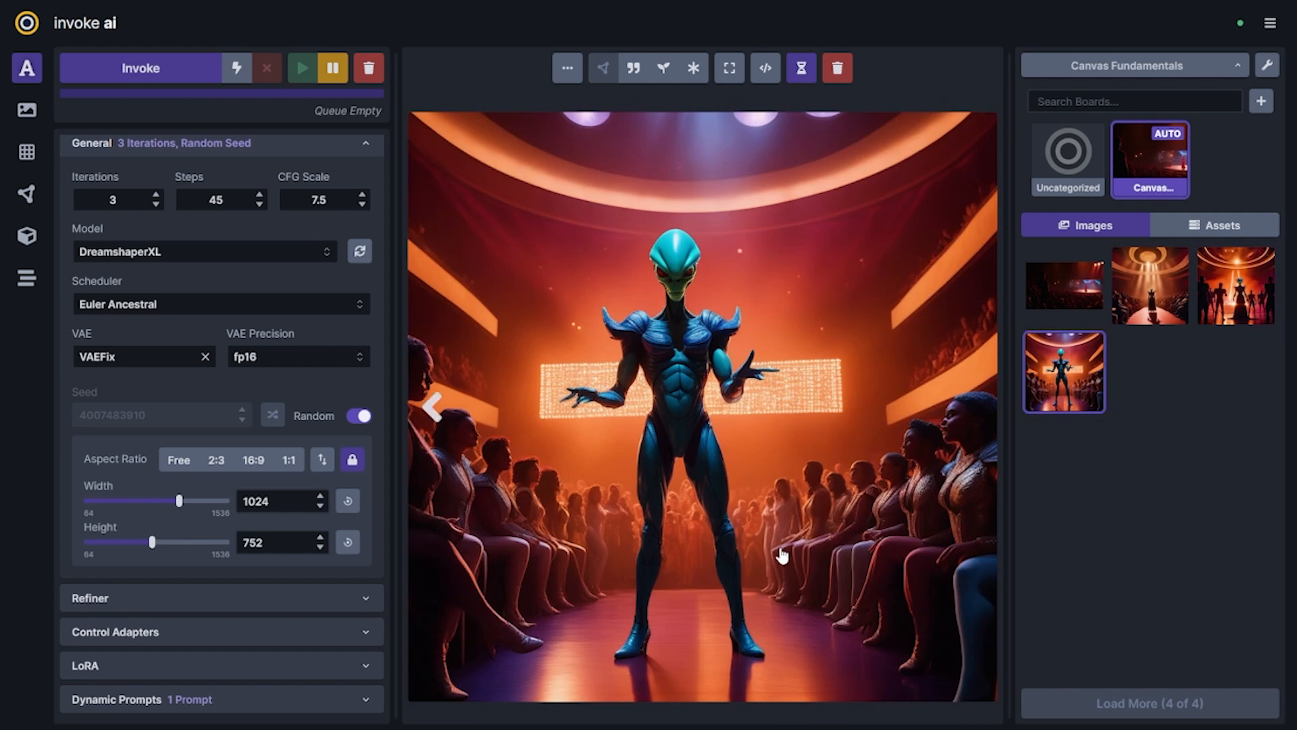
{"action": "key", "text": "Left"}
{"action": "key", "text": "Left"}
{"action": "key", "text": "Right"}
{"action": "key", "text": "Right"}
{"action": "key", "text": "Left"}
{"action": "key", "text": "Left"}
{"action": "key", "text": "Left"}
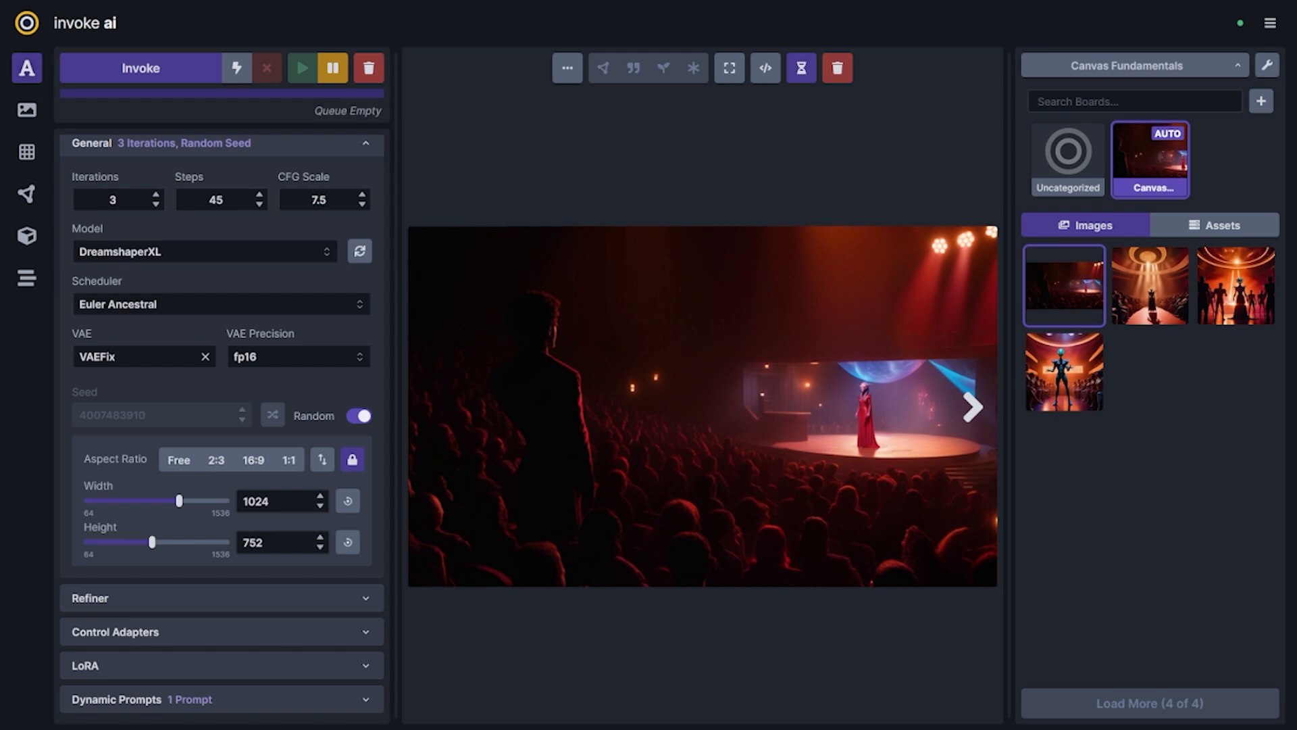
On a white 1024×1024 canvas, paint a solid orange standing figure with a head, cape and legs
{"action": "scroll", "coordinate": [223, 313], "scroll_direction": "up", "scroll_amount": 4}
{"action": "scroll", "coordinate": [307, 424], "scroll_direction": "down", "scroll_amount": 5}
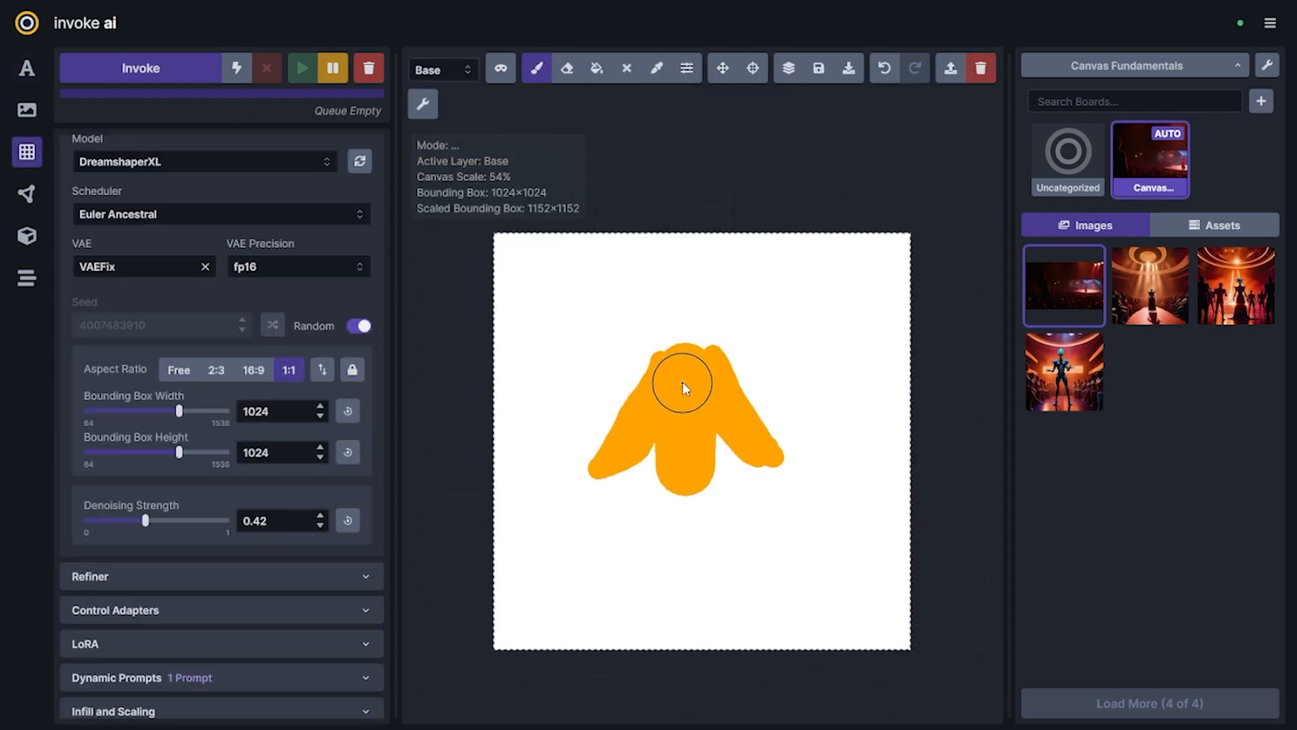
{"action": "mouse_move", "coordinate": [668, 473]}
{"action": "left_mouse_down"}
{"action": "mouse_move", "coordinate": [658, 610]}
{"action": "mouse_move", "coordinate": [742, 596]}
{"action": "left_mouse_up"}
{"action": "left_click_drag", "start_coordinate": [683, 342], "coordinate": [665, 303]}
Outline the orange figure's cape, clasp, legs, feet and hands with thin black brush strokes
{"action": "left_click", "coordinate": [687, 69]}
{"action": "left_click", "coordinate": [606, 248]}
{"action": "mouse_move", "coordinate": [655, 597]}
{"action": "left_mouse_down"}
{"action": "mouse_move", "coordinate": [683, 486]}
{"action": "mouse_move", "coordinate": [652, 435]}
{"action": "mouse_move", "coordinate": [614, 424]}
{"action": "mouse_move", "coordinate": [659, 424]}
{"action": "mouse_move", "coordinate": [682, 371]}
{"action": "mouse_move", "coordinate": [711, 348]}
{"action": "mouse_move", "coordinate": [787, 456]}
{"action": "left_mouse_up"}
{"action": "mouse_move", "coordinate": [702, 487]}
{"action": "left_mouse_down"}
{"action": "mouse_move", "coordinate": [736, 595]}
{"action": "mouse_move", "coordinate": [753, 598]}
{"action": "left_mouse_up"}
{"action": "left_click_drag", "start_coordinate": [639, 466], "coordinate": [625, 503]}
{"action": "left_click_drag", "start_coordinate": [736, 443], "coordinate": [746, 486]}
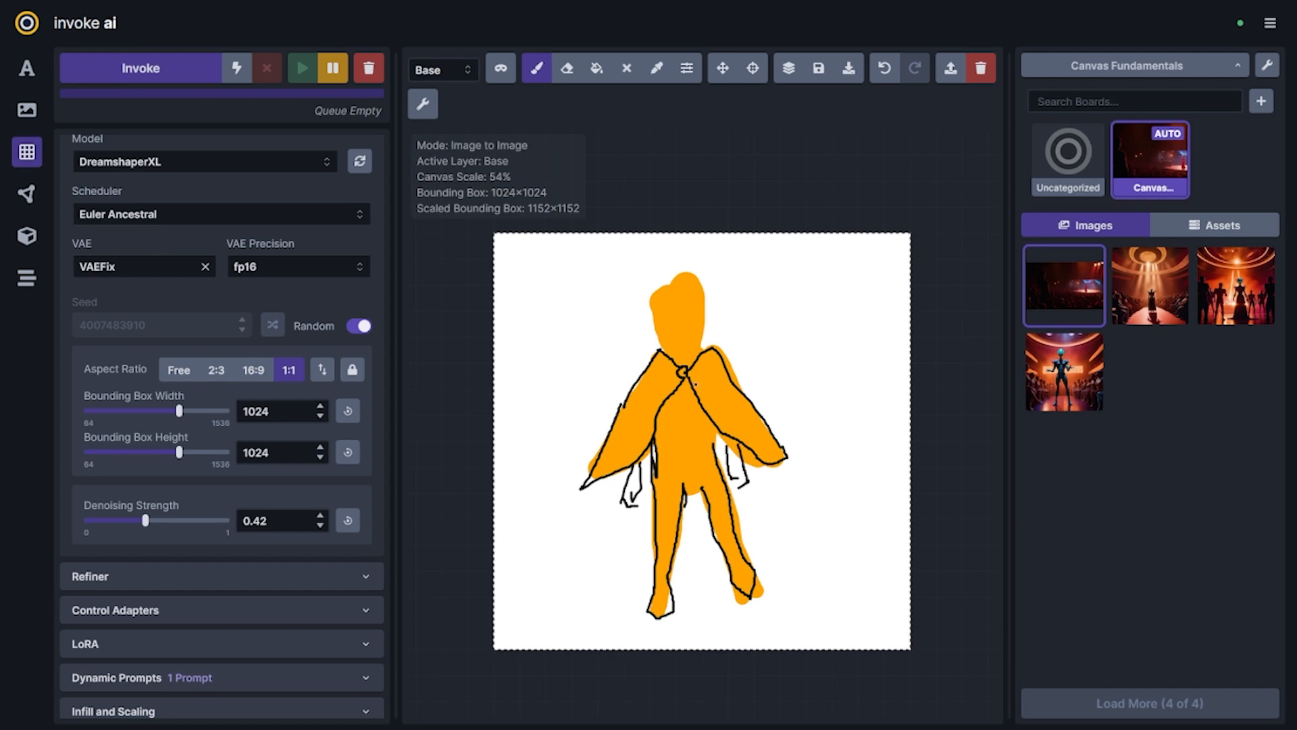
Draw the black outline of the figure's head, hair and face
{"action": "scroll", "coordinate": [654, 285], "scroll_direction": "up", "scroll_amount": 8}
{"action": "left_click_drag", "start_coordinate": [769, 429], "coordinate": [781, 448]}
{"action": "left_click_drag", "start_coordinate": [660, 368], "coordinate": [766, 434]}
{"action": "left_click_drag", "start_coordinate": [785, 352], "coordinate": [800, 399]}
{"action": "left_click_drag", "start_coordinate": [673, 338], "coordinate": [787, 337]}
{"action": "left_click_drag", "start_coordinate": [644, 308], "coordinate": [787, 307]}
{"action": "scroll", "coordinate": [797, 405], "scroll_direction": "down", "scroll_amount": 7}
{"action": "mouse_move", "coordinate": [878, 497]}
{"action": "left_mouse_down"}
{"action": "mouse_move", "coordinate": [947, 590]}
{"action": "mouse_move", "coordinate": [873, 445]}
{"action": "left_mouse_up"}
{"action": "scroll", "coordinate": [947, 590], "scroll_direction": "down", "scroll_amount": 3}
{"action": "left_click", "coordinate": [687, 68]}
{"action": "left_click", "coordinate": [638, 162]}
{"action": "key", "text": "b"}
{"action": "left_click_drag", "start_coordinate": [757, 338], "coordinate": [776, 359]}
{"action": "key", "text": "ctrl+z"}
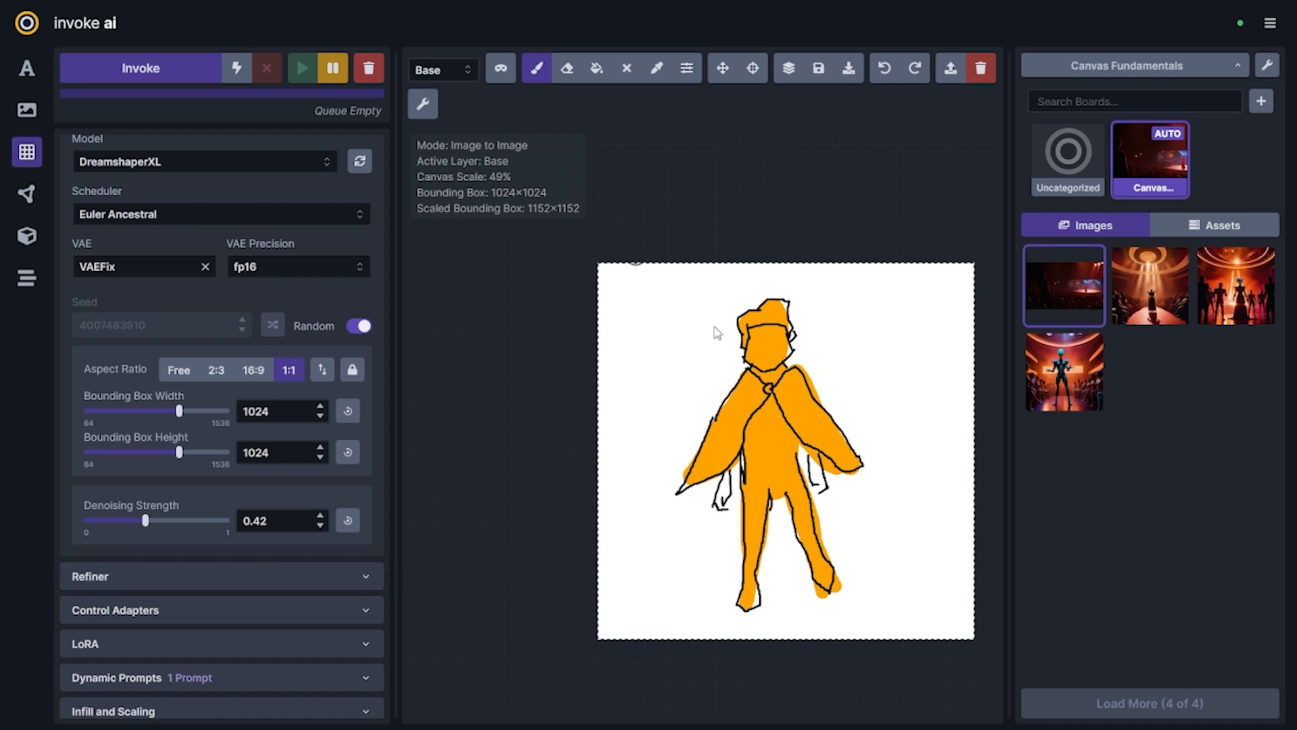
Add a ControlNet control adapter and choose the SDXLsoftedge model for it
{"action": "left_click", "coordinate": [349, 620]}
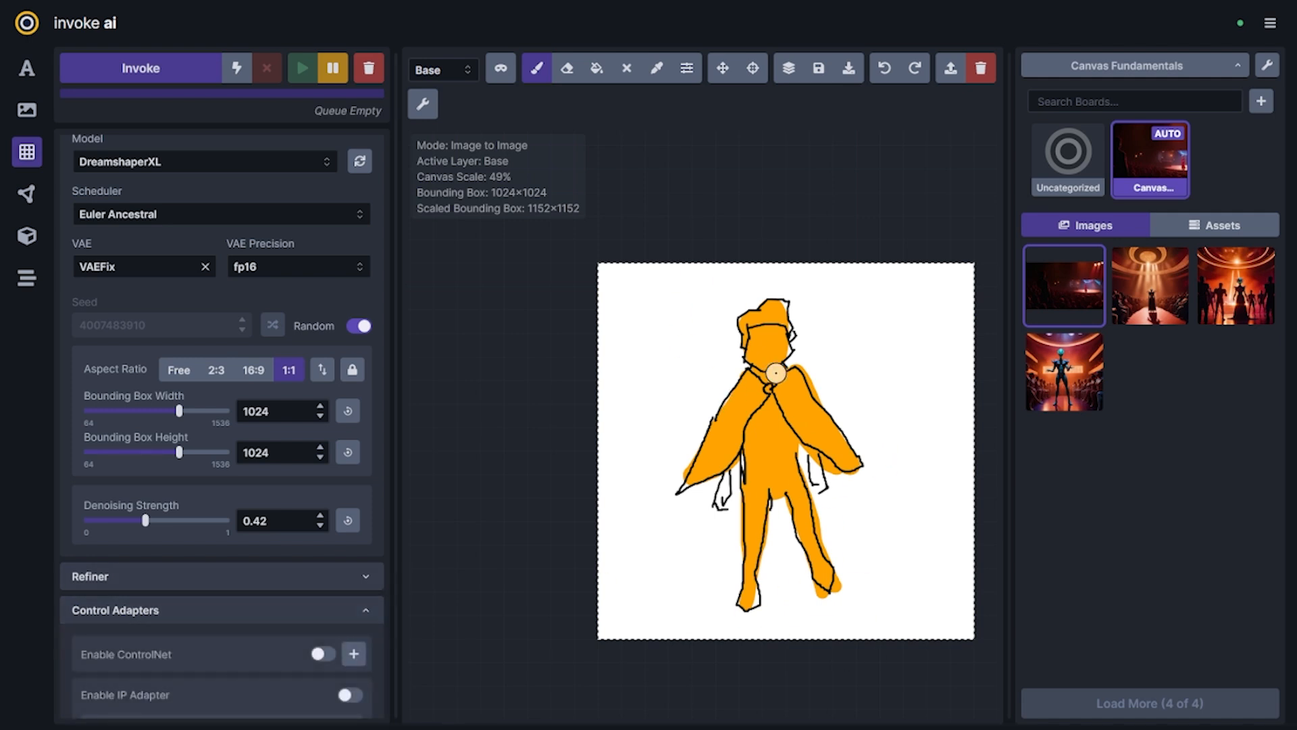
{"action": "scroll", "coordinate": [355, 594], "scroll_direction": "down", "scroll_amount": 4}
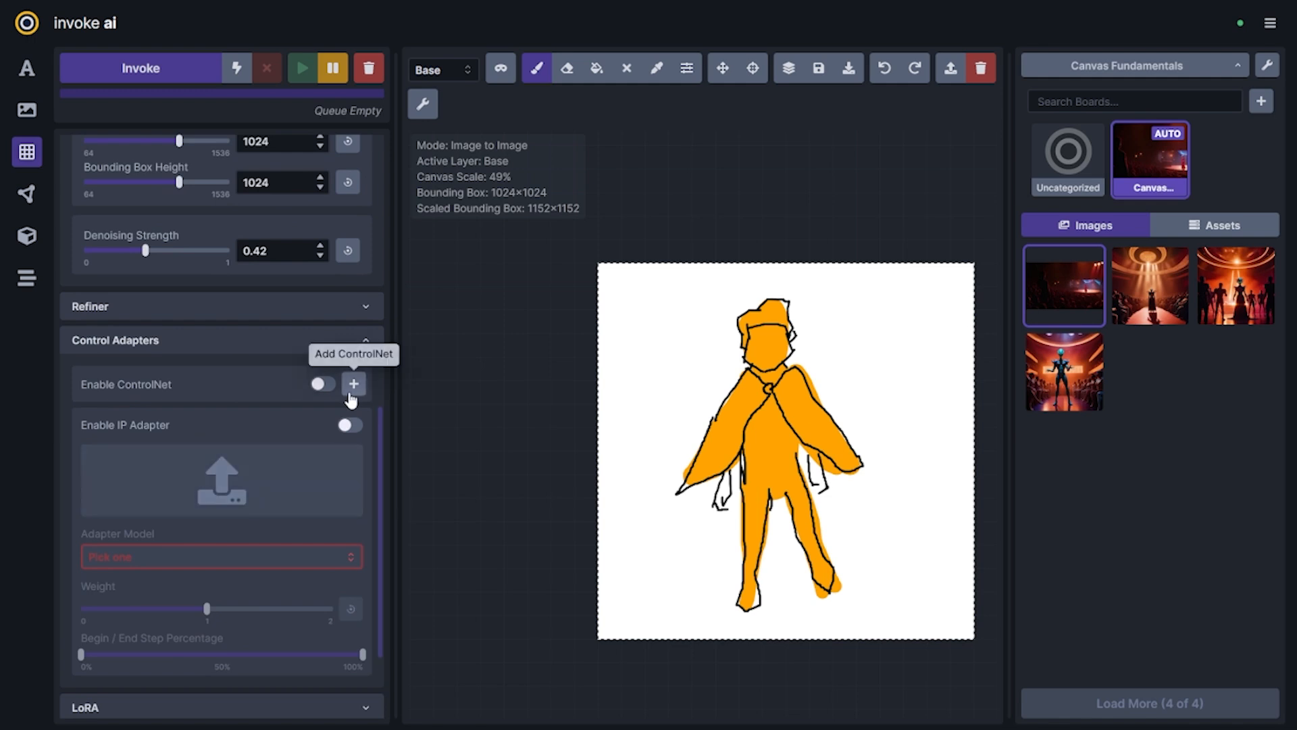
{"action": "left_click", "coordinate": [353, 383]}
{"action": "left_click", "coordinate": [162, 426]}
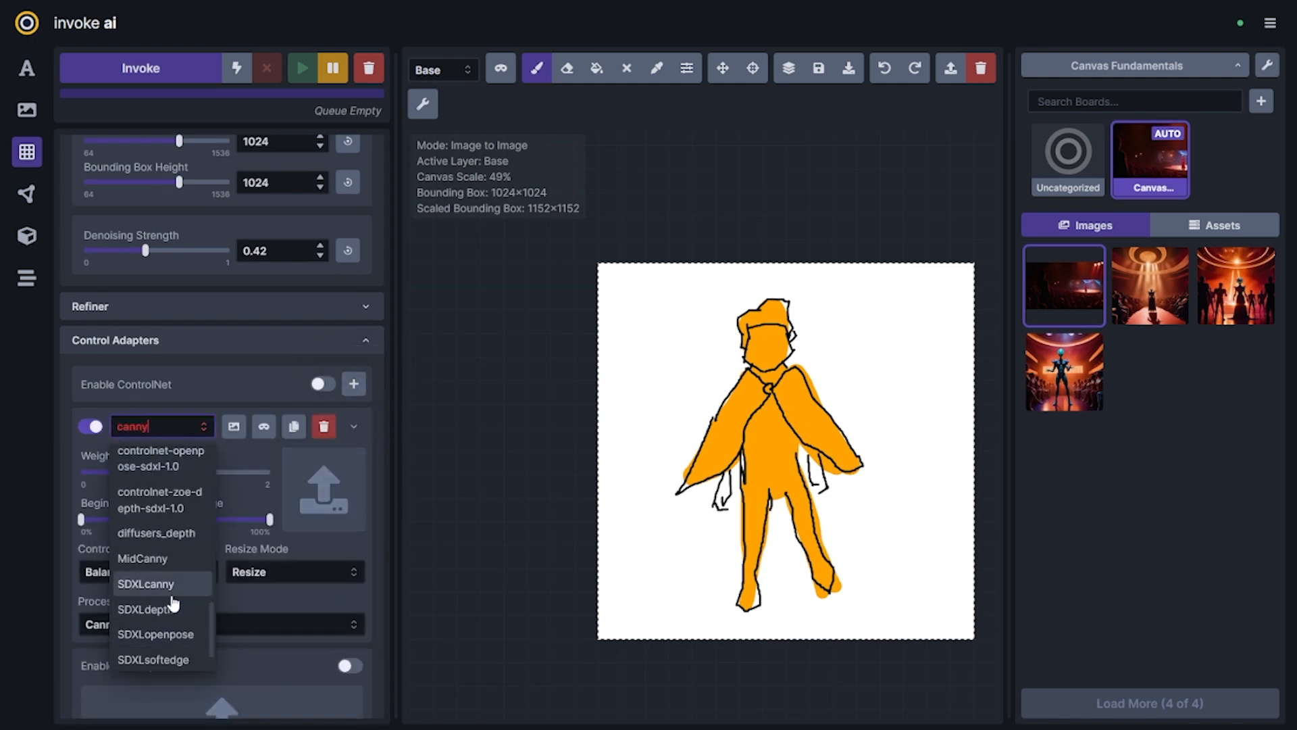
{"action": "left_click", "coordinate": [185, 653]}
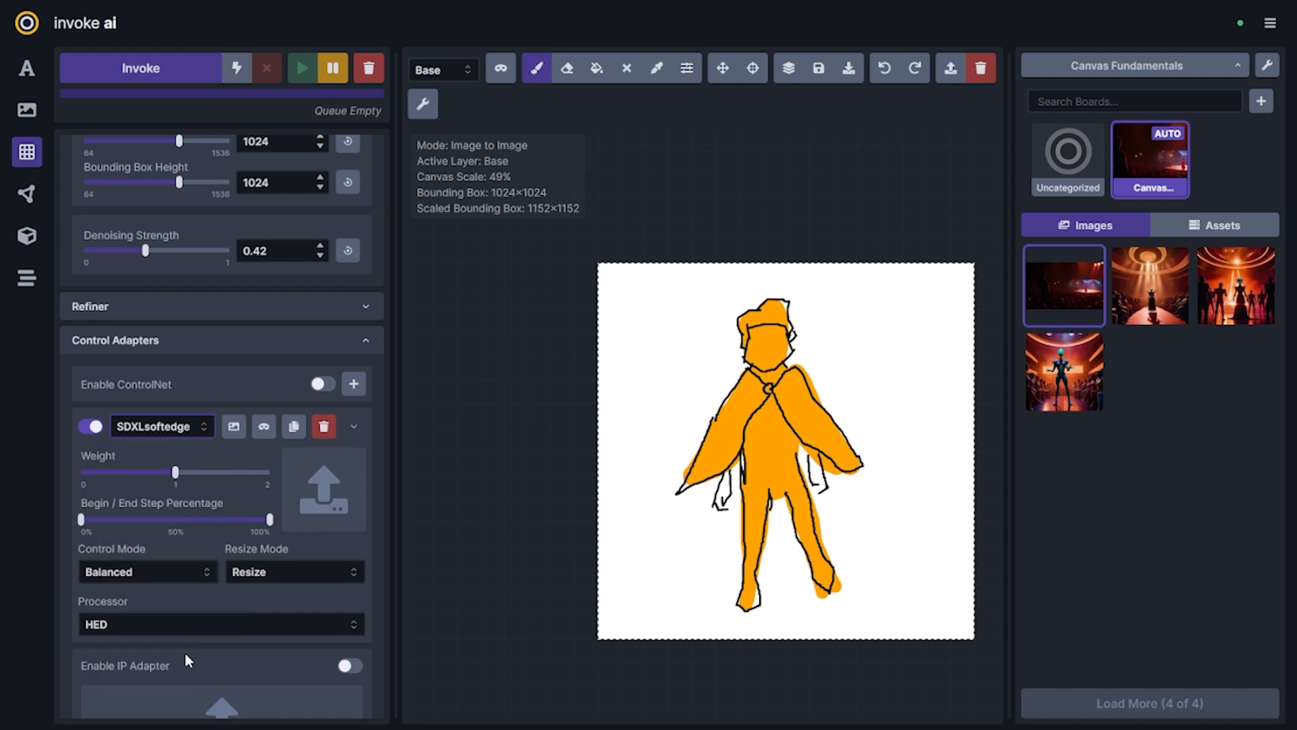
Set the ControlNet's end step percentage to 50% and import the canvas sketch as its control image, checking the processed outline
{"action": "left_click", "coordinate": [233, 597]}
{"action": "left_click_drag", "start_coordinate": [272, 519], "coordinate": [176, 529]}
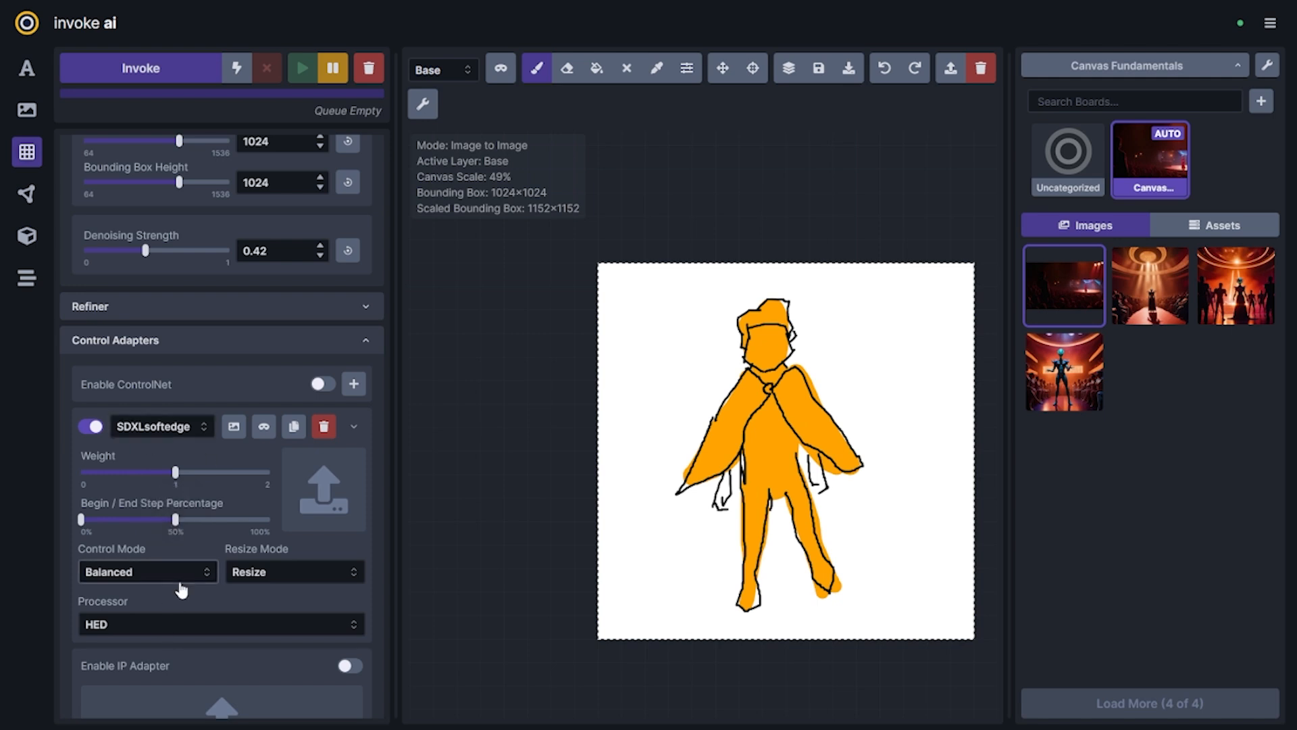
{"action": "left_click", "coordinate": [236, 430]}
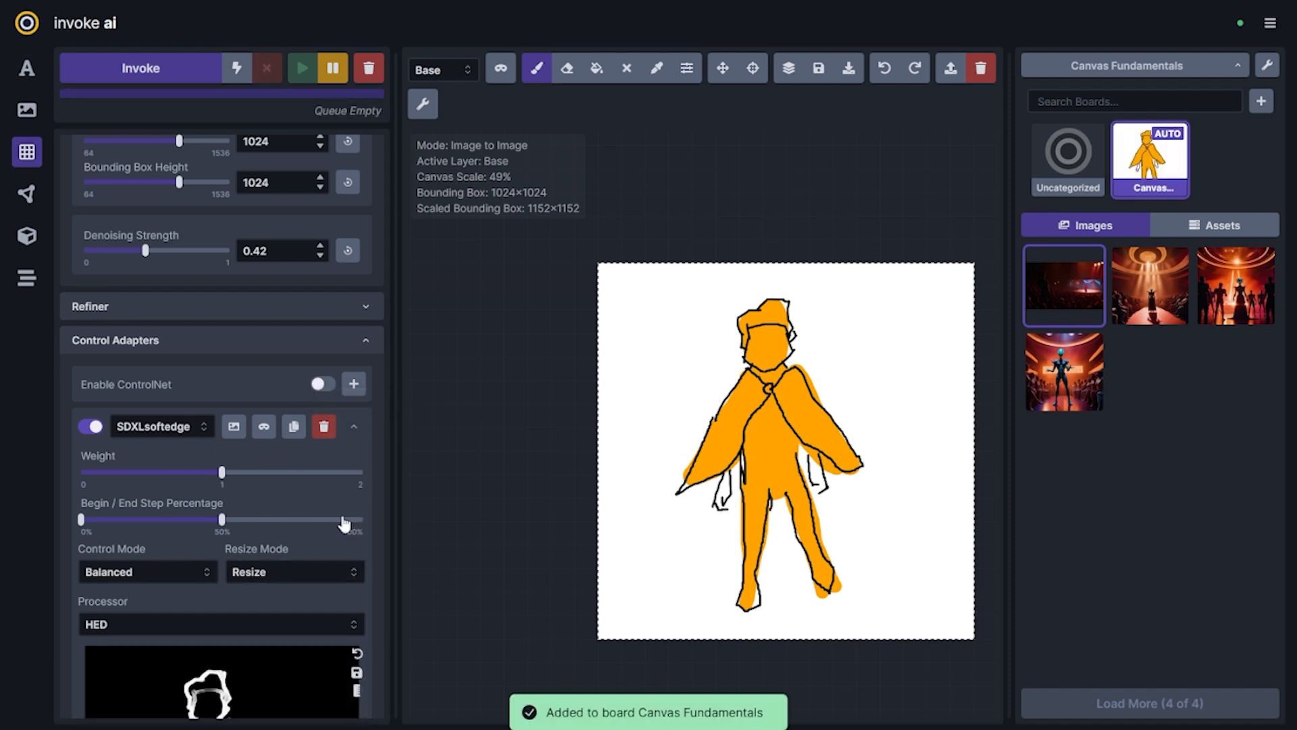
{"action": "scroll", "coordinate": [135, 530], "scroll_direction": "down", "scroll_amount": 4}
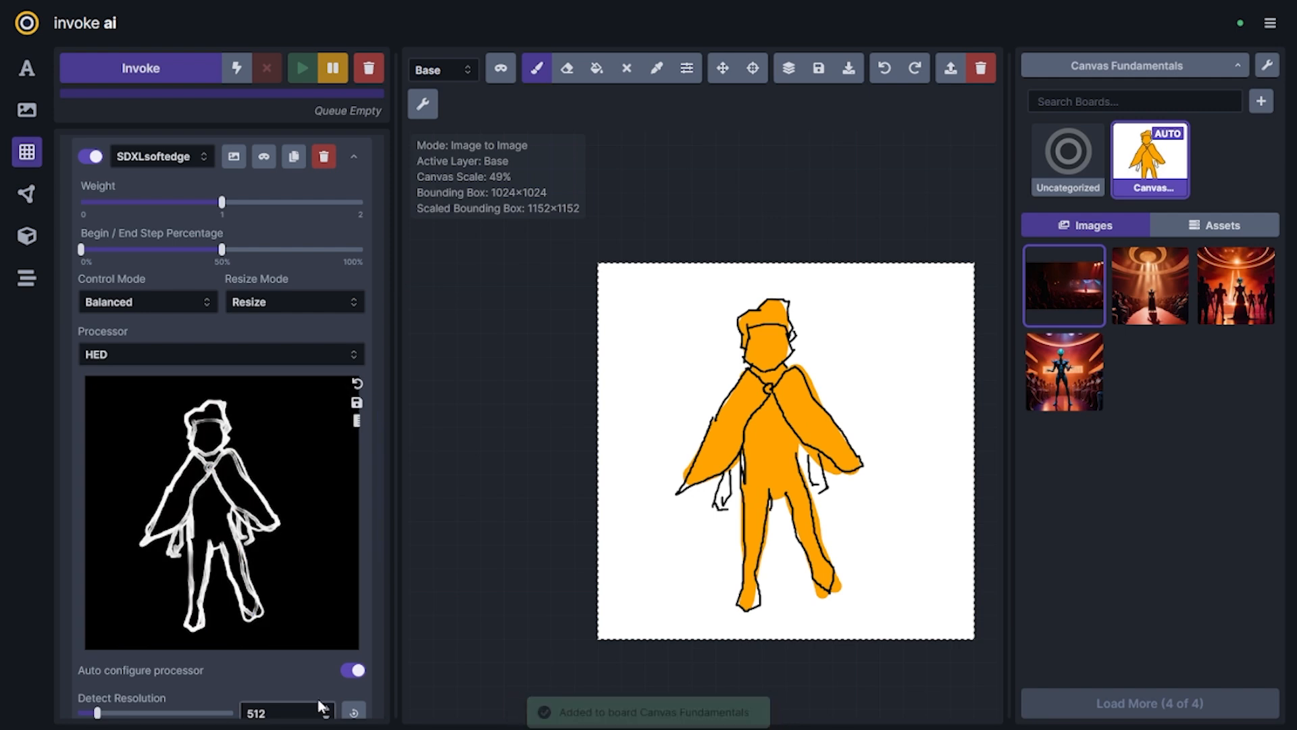
{"action": "scroll", "coordinate": [293, 679], "scroll_direction": "up", "scroll_amount": 5}
{"action": "mouse_move", "coordinate": [225, 613]}
{"action": "scroll", "coordinate": [225, 613], "scroll_direction": "down", "scroll_amount": 6}
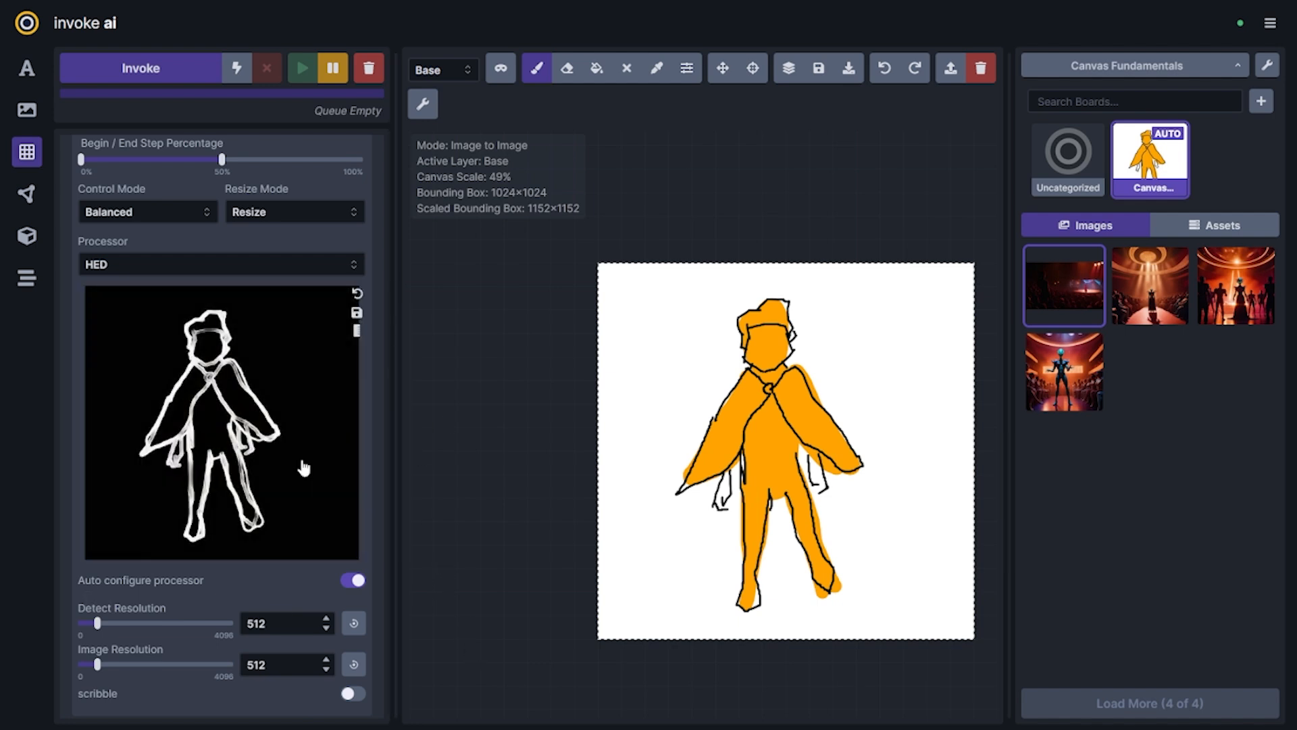
{"action": "scroll", "coordinate": [253, 500], "scroll_direction": "up", "scroll_amount": 3}
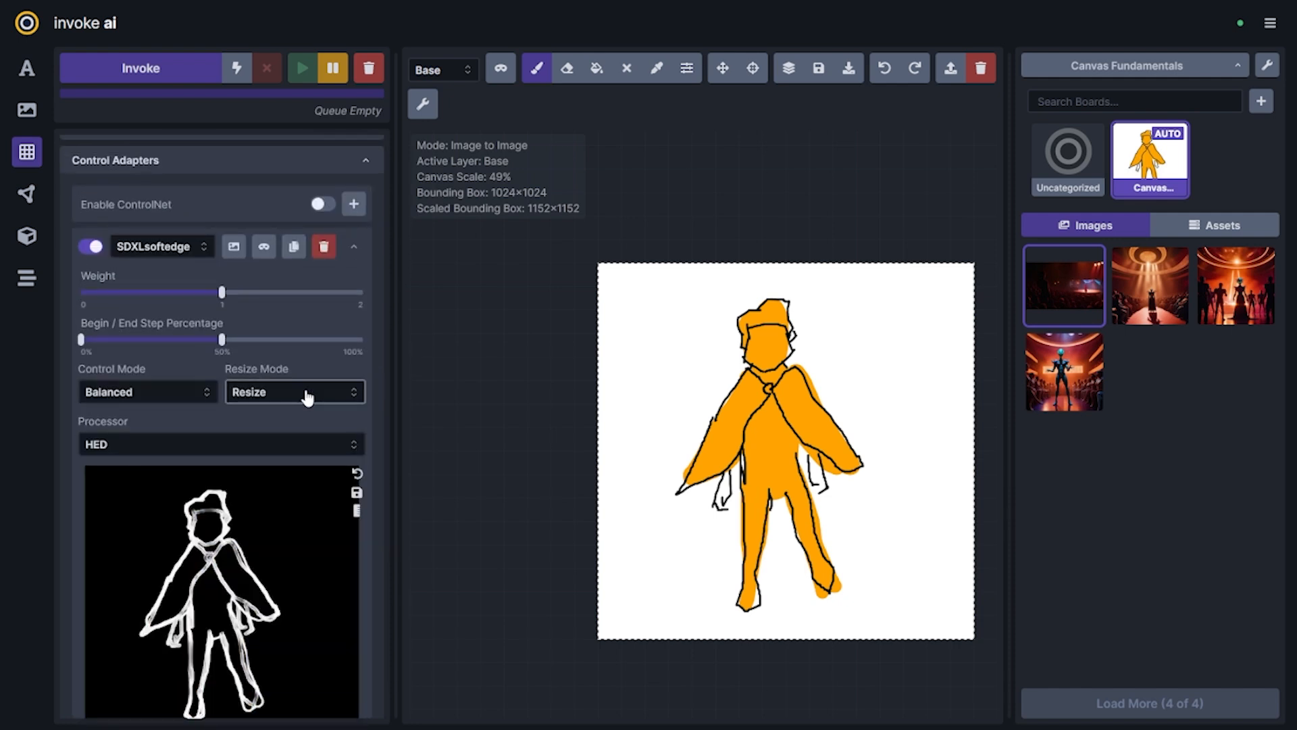
Enter the positive prompt "a yellow wizard, mage of the dunes. character concept art, glazed brushstrokes, new hero promotional splash artwork. award winning oil acrylic painting, painterly style."
{"action": "scroll", "coordinate": [308, 398], "scroll_direction": "up", "scroll_amount": 10}
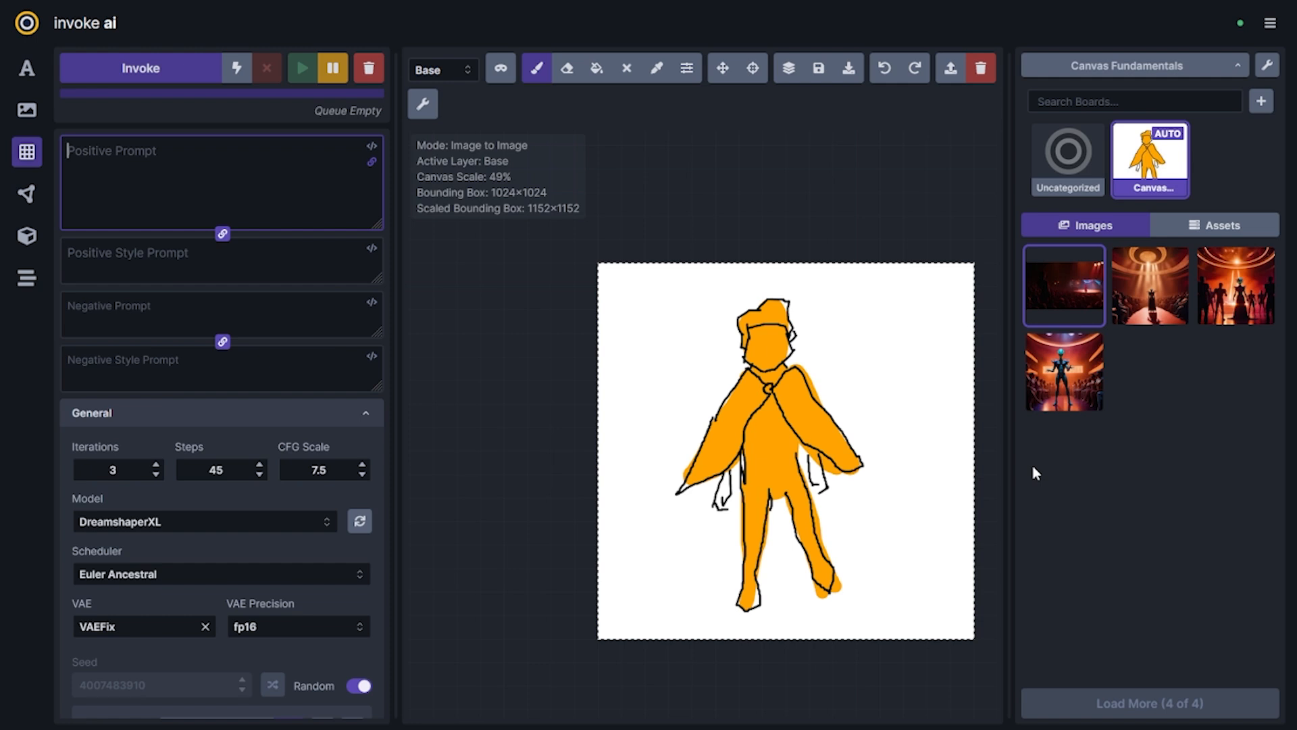
{"action": "type", "text": "a yellow wizard, mage of"}
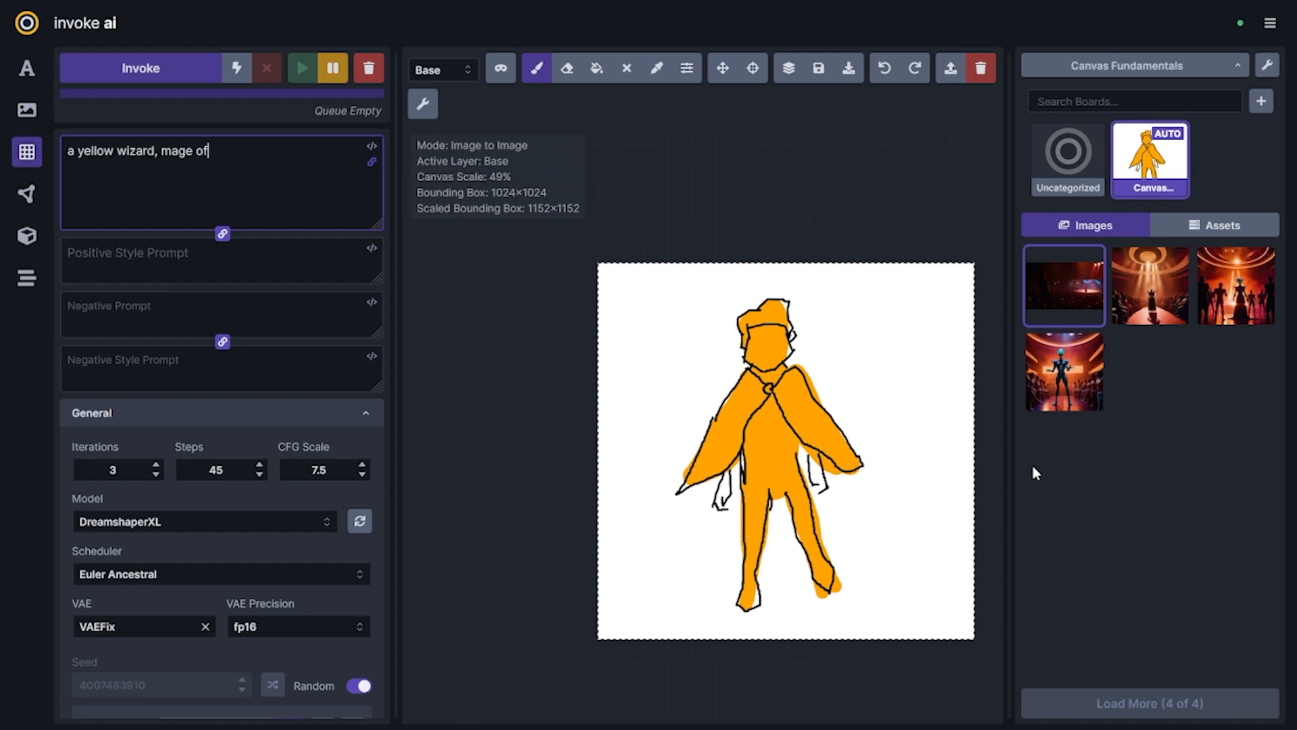
{"action": "type", "text": " the dunes. character concept art, glazed brushstrokes, new hero promotional splash artwork."}
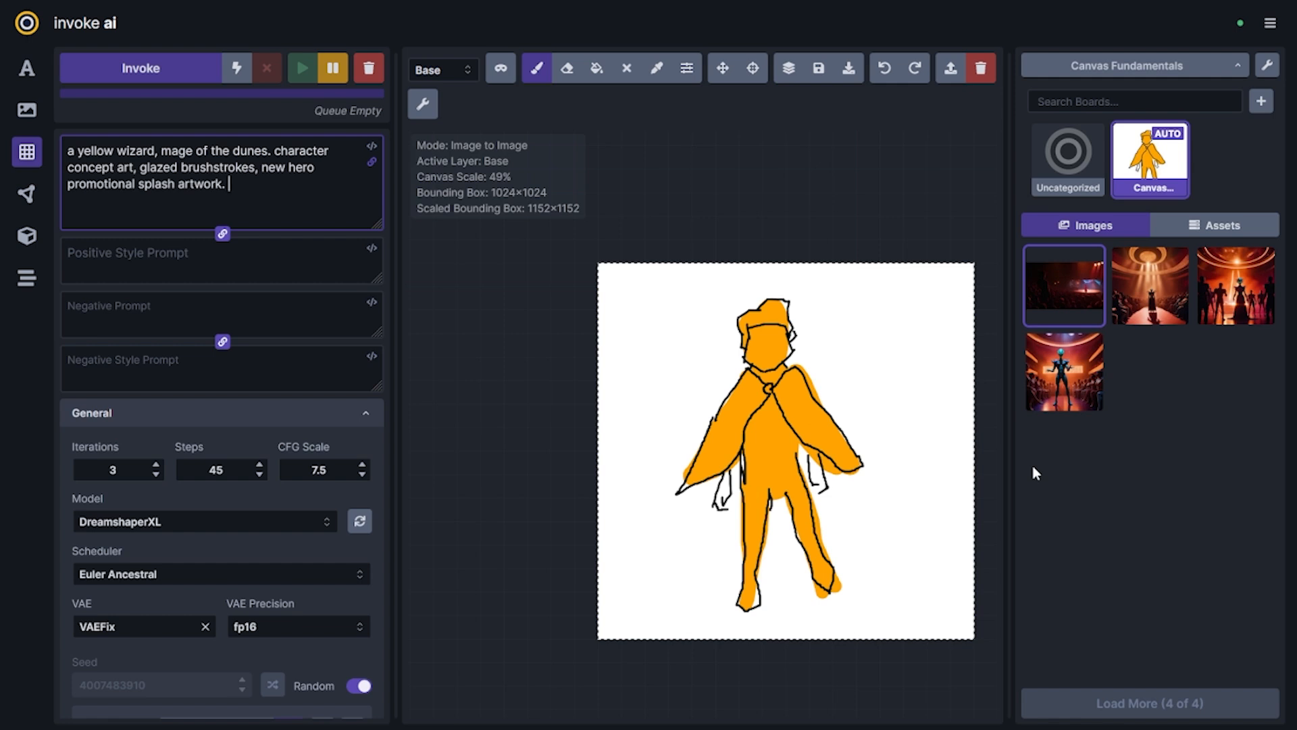
{"action": "type", "text": " award winning oil acrylic painting, painterly style."}
Enter the negative prompt "photo 35mm, blurry, distorted, shallow, unrefined"
{"action": "left_click", "coordinate": [212, 317]}
{"action": "type", "text": "photo 35mm, blurry, distorted, shallow, unrefined."}
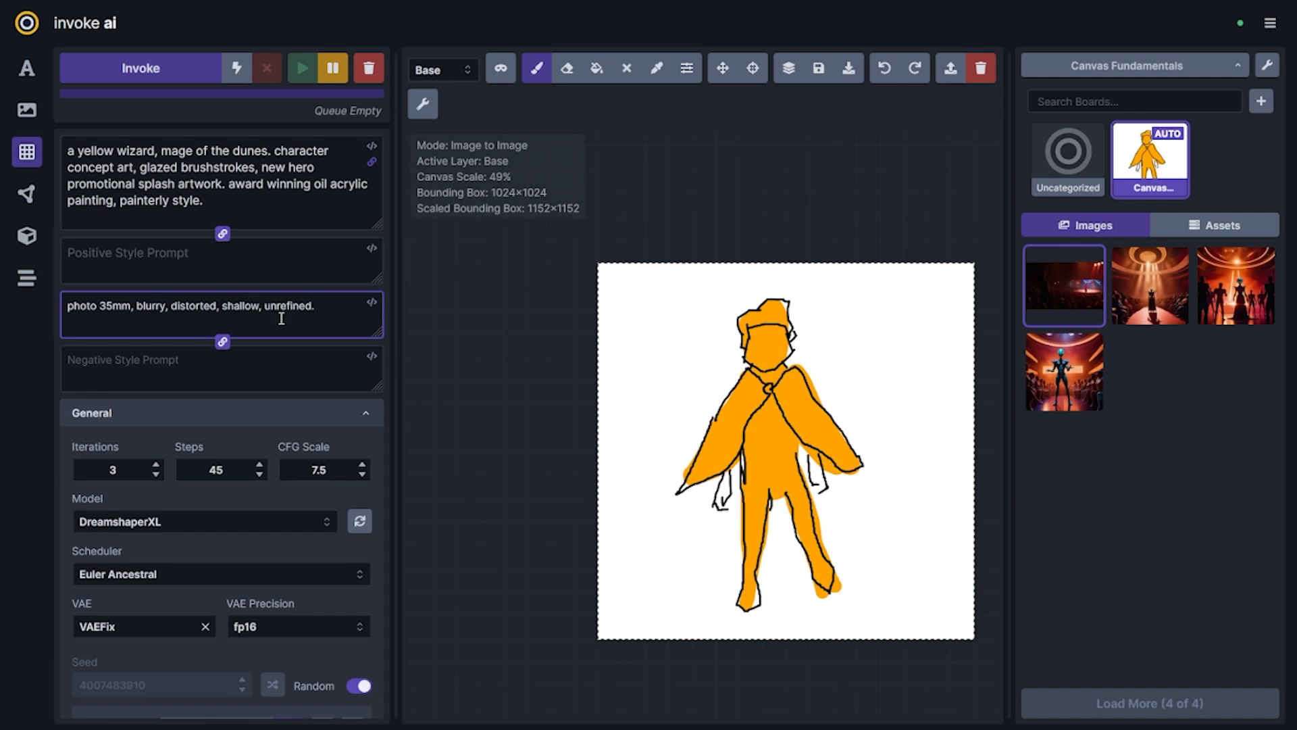
Set the denoising strength to 0.8 for the sketch-based generation
{"action": "scroll", "coordinate": [283, 473], "scroll_direction": "down", "scroll_amount": 15}
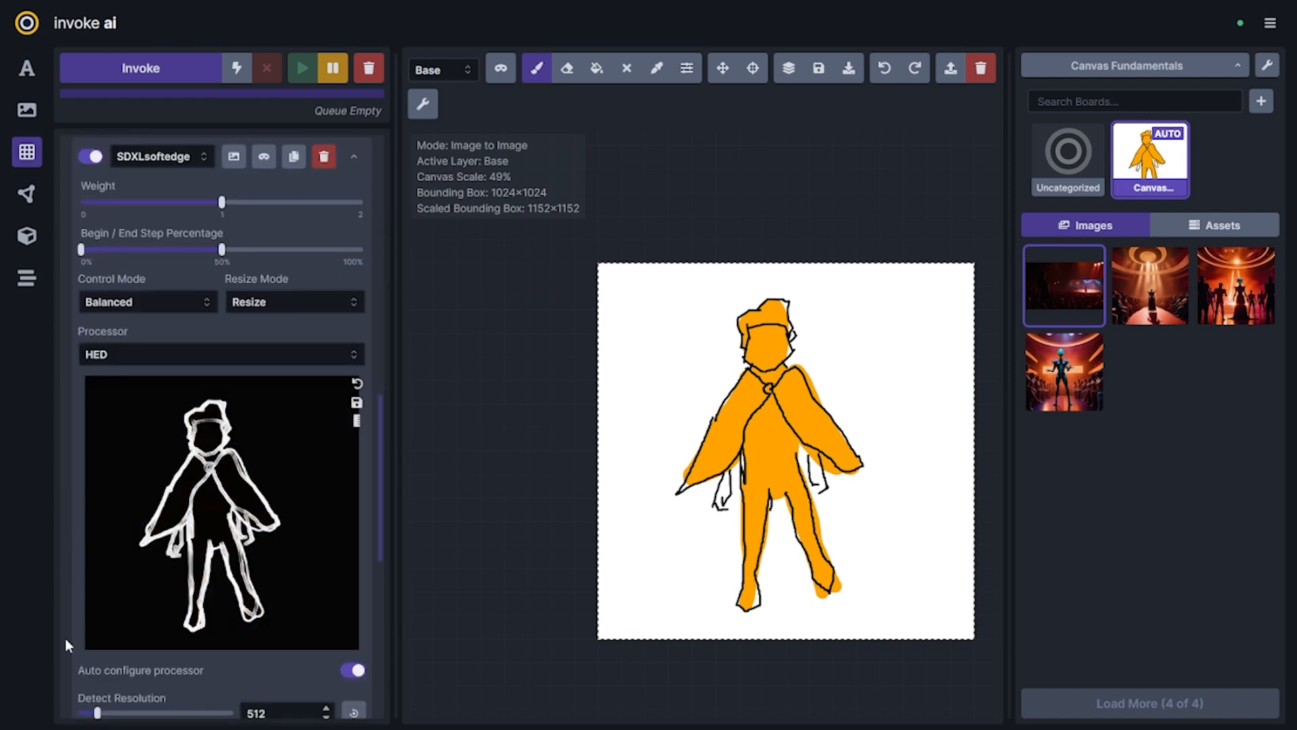
{"action": "scroll", "coordinate": [247, 514], "scroll_direction": "up", "scroll_amount": 5}
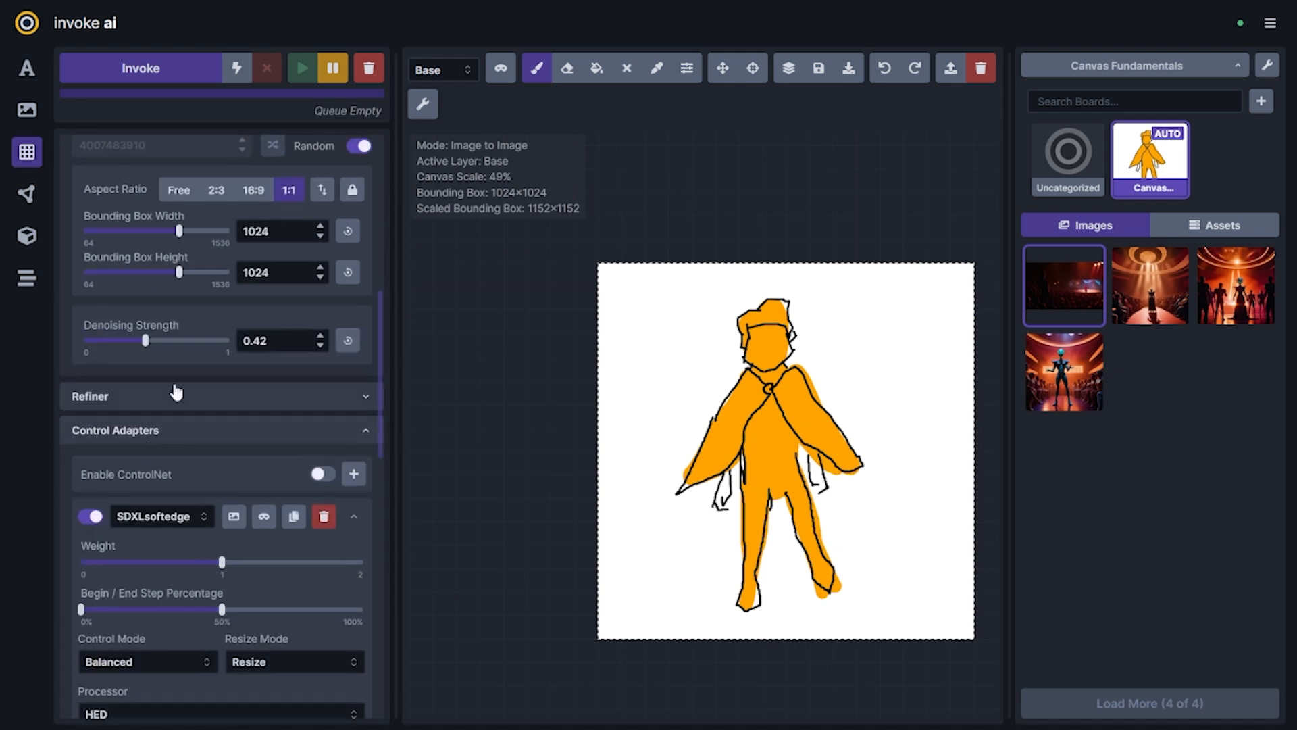
{"action": "left_click_drag", "start_coordinate": [161, 344], "coordinate": [203, 348]}
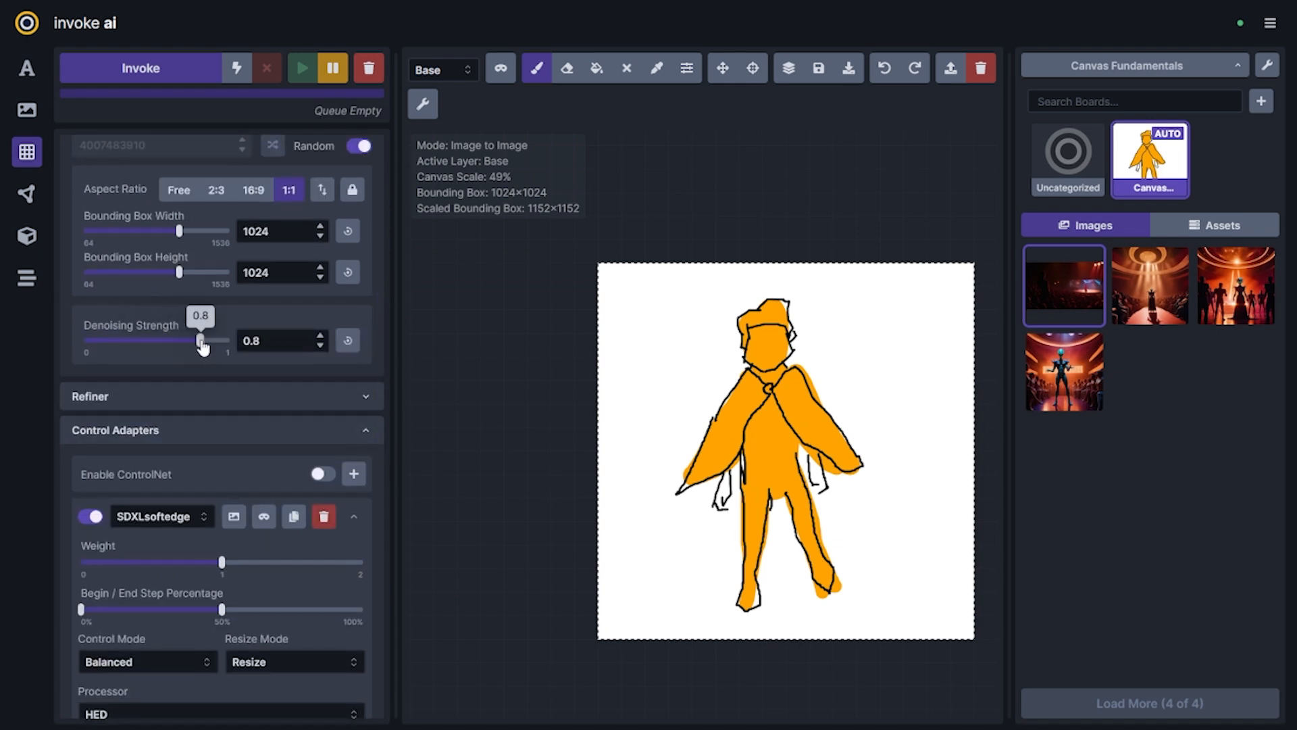
{"action": "scroll", "coordinate": [217, 367], "scroll_direction": "down", "scroll_amount": 3}
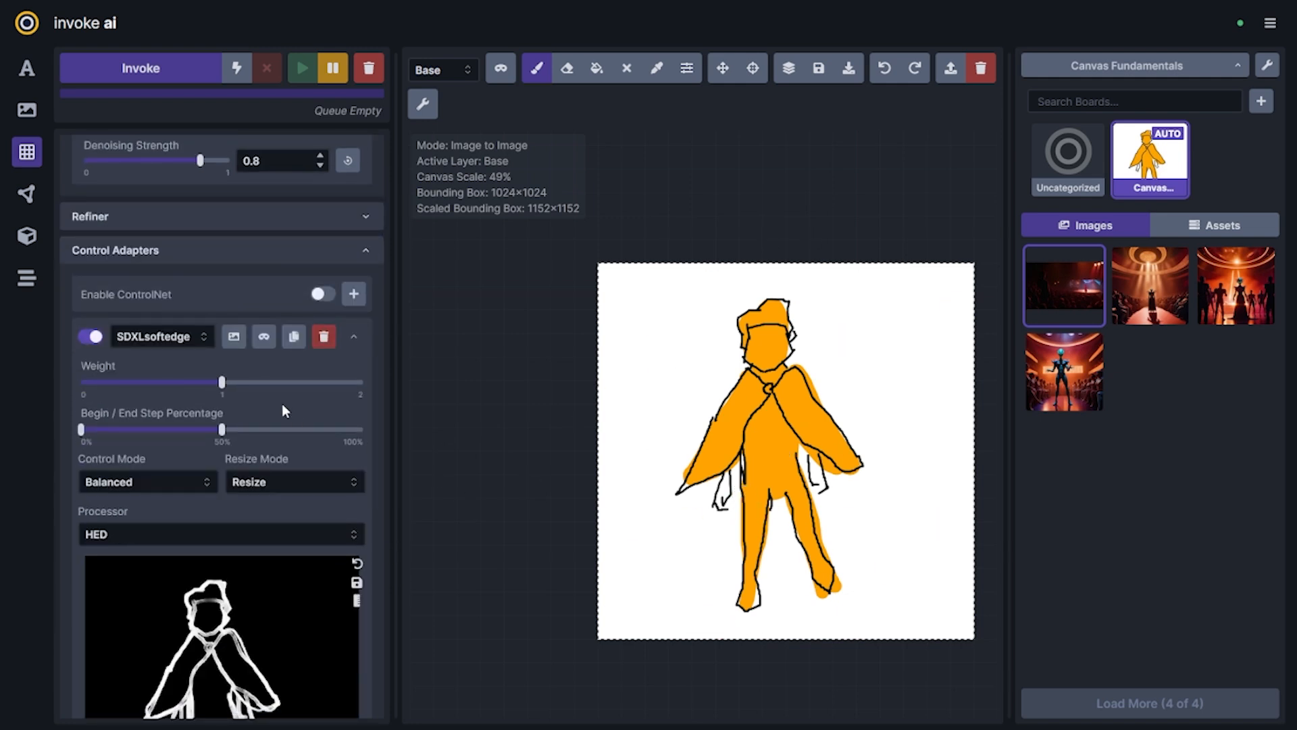
Review the generation settings and the SDXLsoftedge ControlNet settings, including the step range and processed outline
{"action": "scroll", "coordinate": [284, 410], "scroll_direction": "up", "scroll_amount": 6}
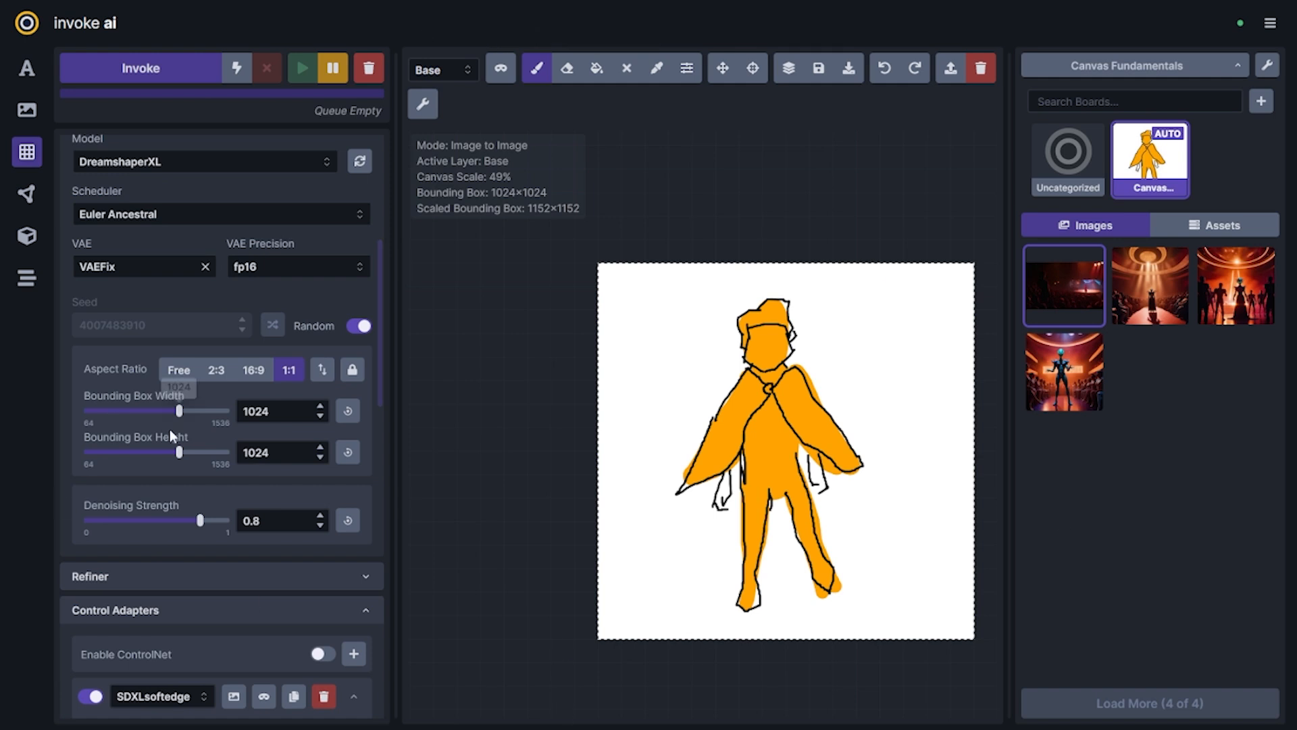
{"action": "scroll", "coordinate": [203, 446], "scroll_direction": "down", "scroll_amount": 6}
{"action": "scroll", "coordinate": [245, 444], "scroll_direction": "up", "scroll_amount": 3}
{"action": "scroll", "coordinate": [245, 443], "scroll_direction": "up", "scroll_amount": 3}
{"action": "scroll", "coordinate": [247, 450], "scroll_direction": "up", "scroll_amount": 2}
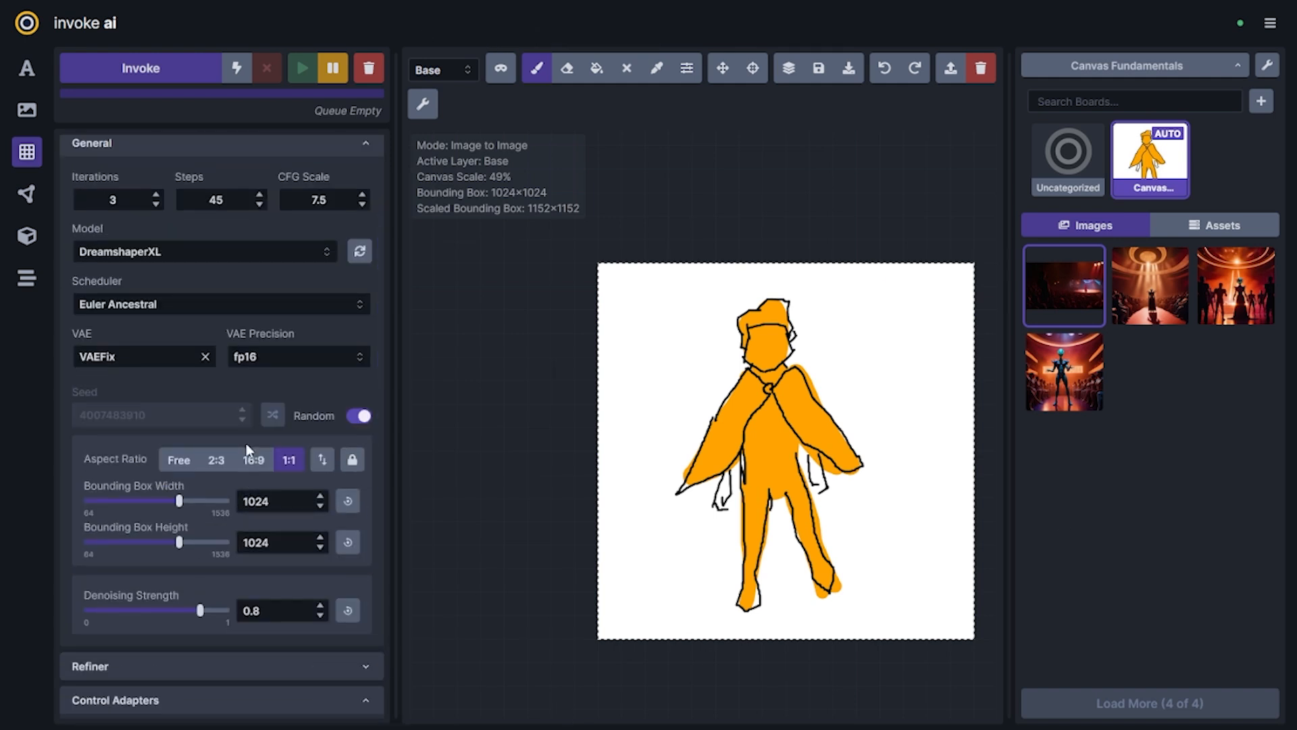
{"action": "scroll", "coordinate": [247, 446], "scroll_direction": "up", "scroll_amount": 5}
{"action": "scroll", "coordinate": [246, 442], "scroll_direction": "down", "scroll_amount": 15}
{"action": "scroll", "coordinate": [260, 436], "scroll_direction": "up", "scroll_amount": 6}
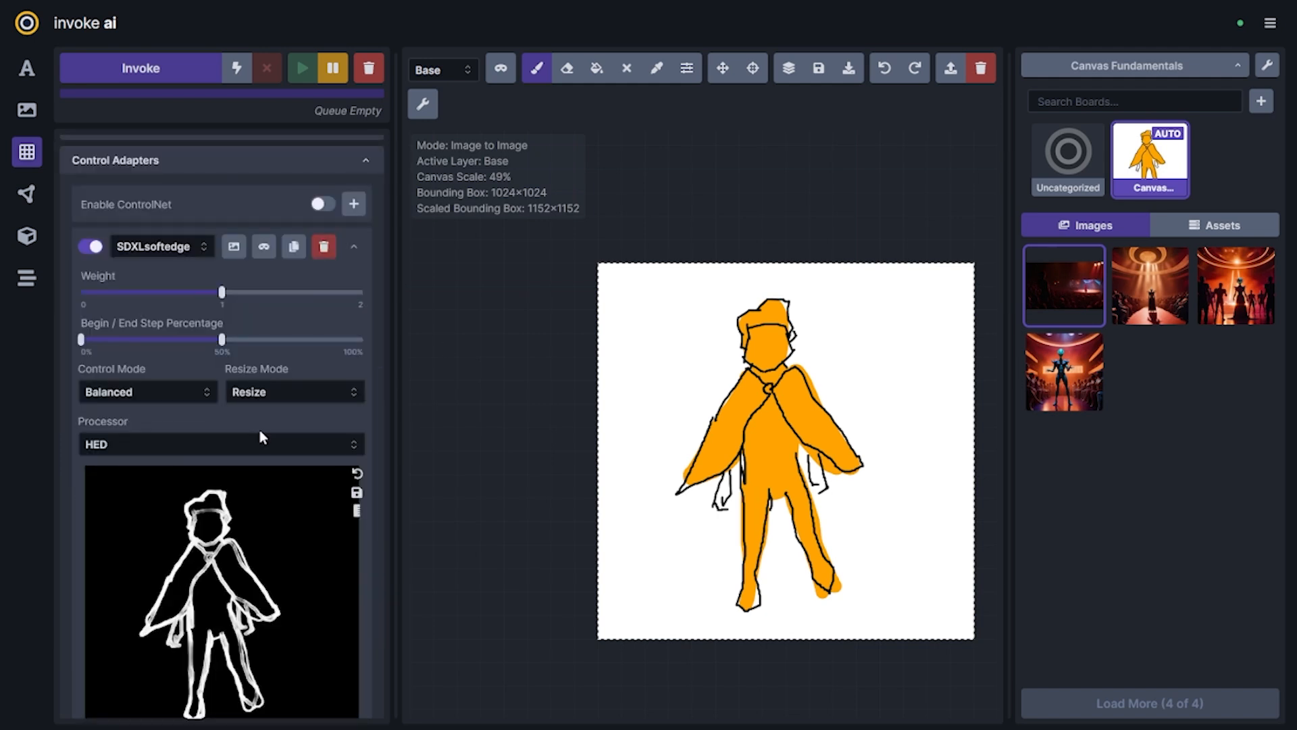
Paint the figure's torso and legs dark blue over the orange fill on the canvas
{"action": "left_click", "coordinate": [686, 69]}
{"action": "left_click", "coordinate": [689, 264]}
{"action": "left_click", "coordinate": [692, 189]}
{"action": "left_click", "coordinate": [715, 283]}
{"action": "mouse_move", "coordinate": [764, 444]}
{"action": "left_mouse_down"}
{"action": "mouse_move", "coordinate": [787, 484]}
{"action": "mouse_move", "coordinate": [744, 605]}
{"action": "left_mouse_up"}
{"action": "left_click_drag", "start_coordinate": [827, 583], "coordinate": [784, 436]}
Paint the figure's hands and face in a semi-transparent pinkish skin tone
{"action": "left_click", "coordinate": [686, 68]}
{"action": "left_click", "coordinate": [608, 264]}
{"action": "left_click", "coordinate": [643, 180]}
{"action": "left_click_drag", "start_coordinate": [718, 504], "coordinate": [727, 478]}
Paint the figure's hair brown over the top of the head
{"action": "left_click", "coordinate": [687, 68]}
{"action": "mouse_move", "coordinate": [759, 334]}
{"action": "left_mouse_down"}
{"action": "mouse_move", "coordinate": [770, 374]}
{"action": "mouse_move", "coordinate": [748, 322]}
{"action": "left_mouse_up"}
{"action": "left_click", "coordinate": [687, 68]}
{"action": "left_click", "coordinate": [683, 194]}
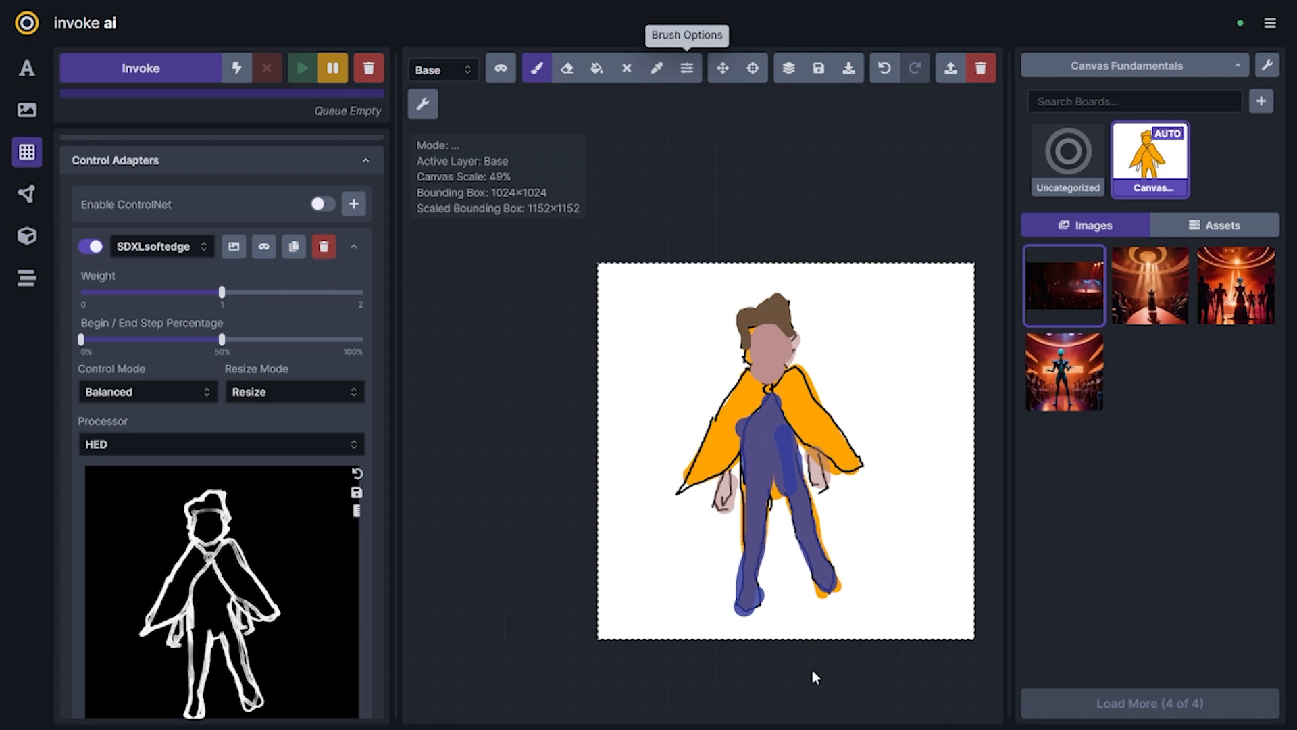
Generate wizard variations from the recoloured sketch with 3 iterations, 45 steps and the DreamshaperXL model
{"action": "mouse_move", "coordinate": [216, 637]}
{"action": "scroll", "coordinate": [334, 460], "scroll_direction": "up", "scroll_amount": 4}
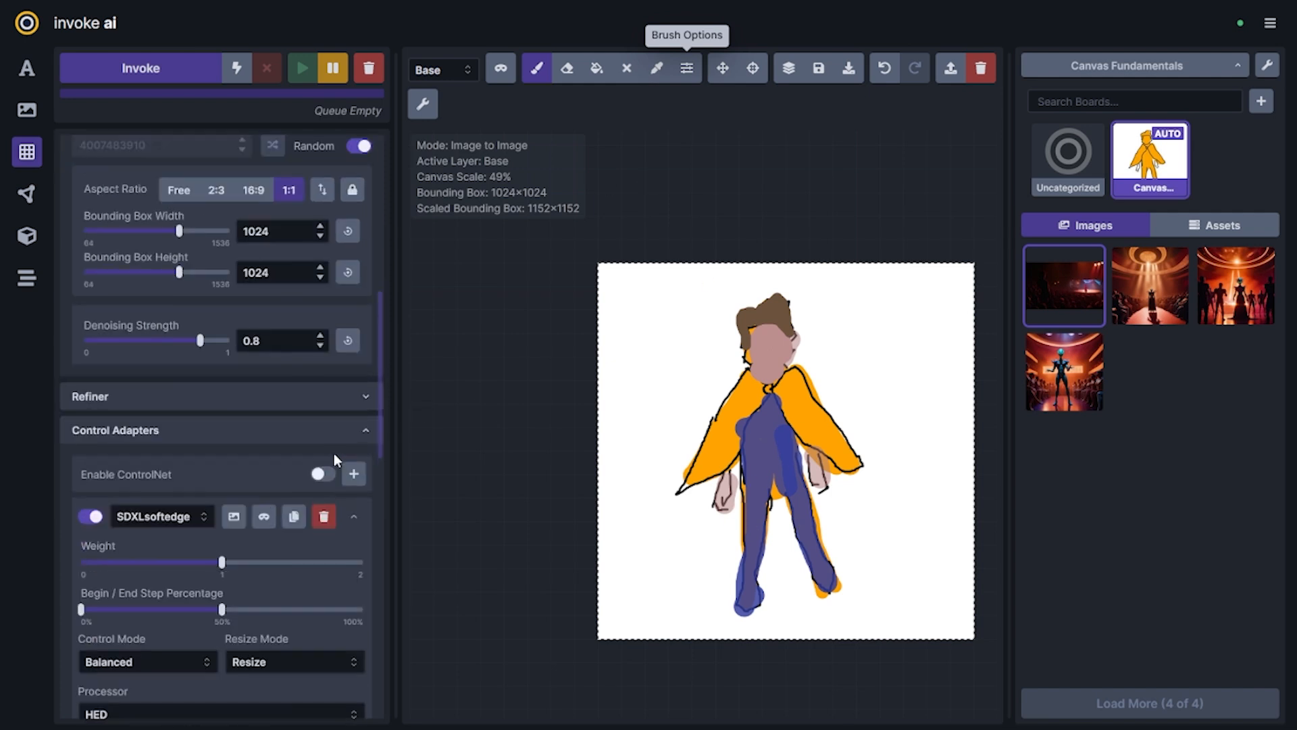
{"action": "scroll", "coordinate": [281, 594], "scroll_direction": "down", "scroll_amount": 4}
{"action": "scroll", "coordinate": [289, 584], "scroll_direction": "up", "scroll_amount": 5}
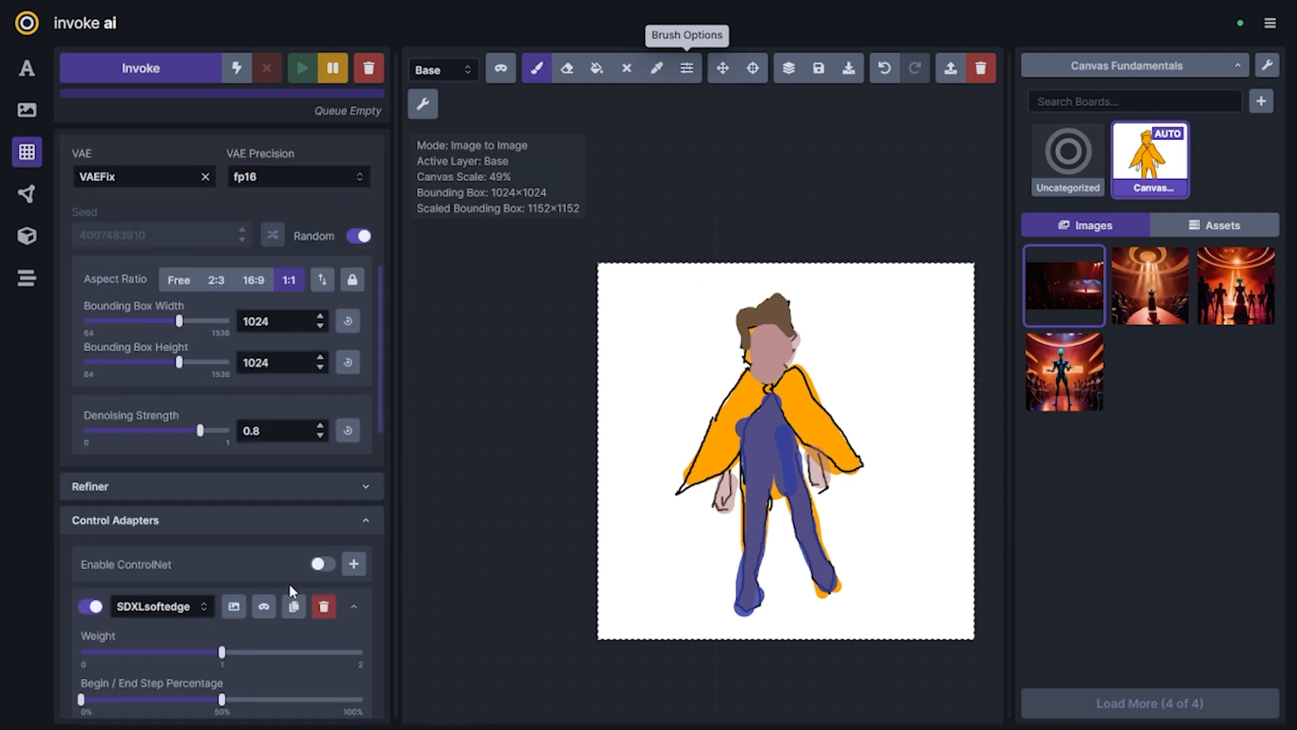
{"action": "scroll", "coordinate": [344, 499], "scroll_direction": "up", "scroll_amount": 7}
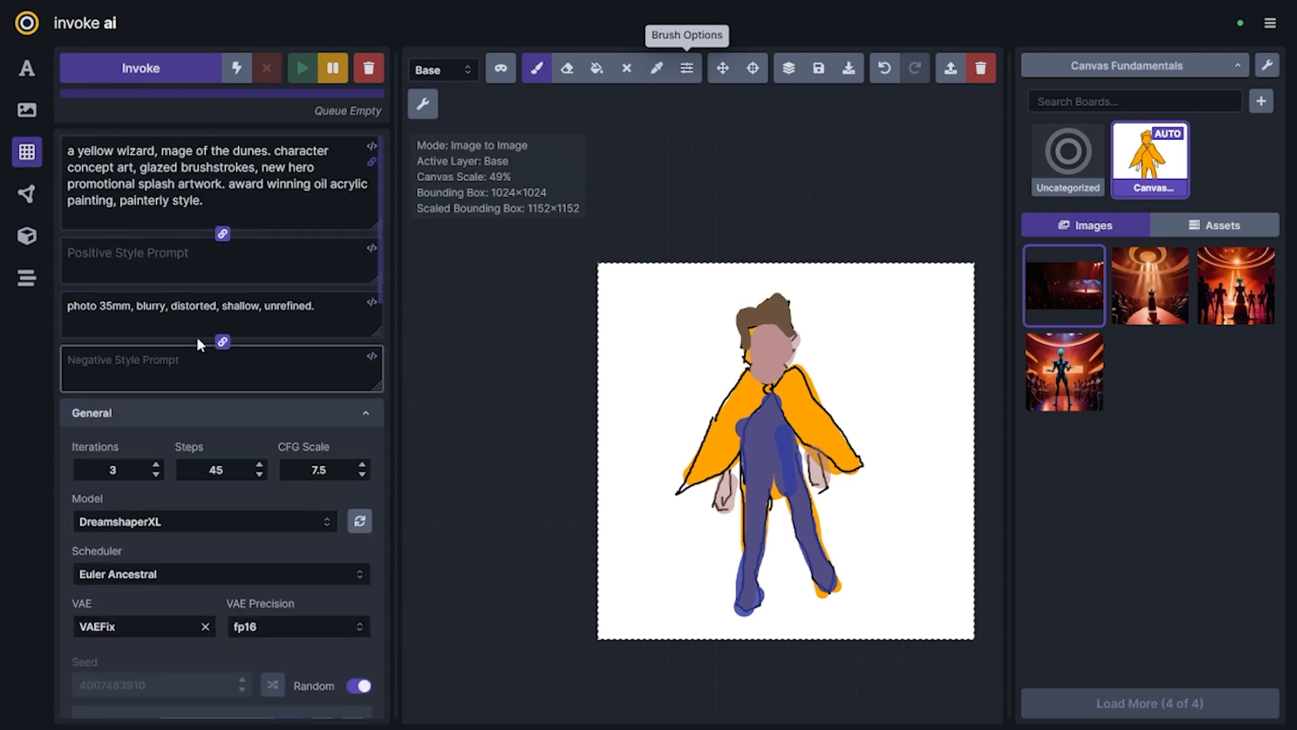
{"action": "left_click", "coordinate": [130, 68]}
{"action": "left_click", "coordinate": [130, 67]}
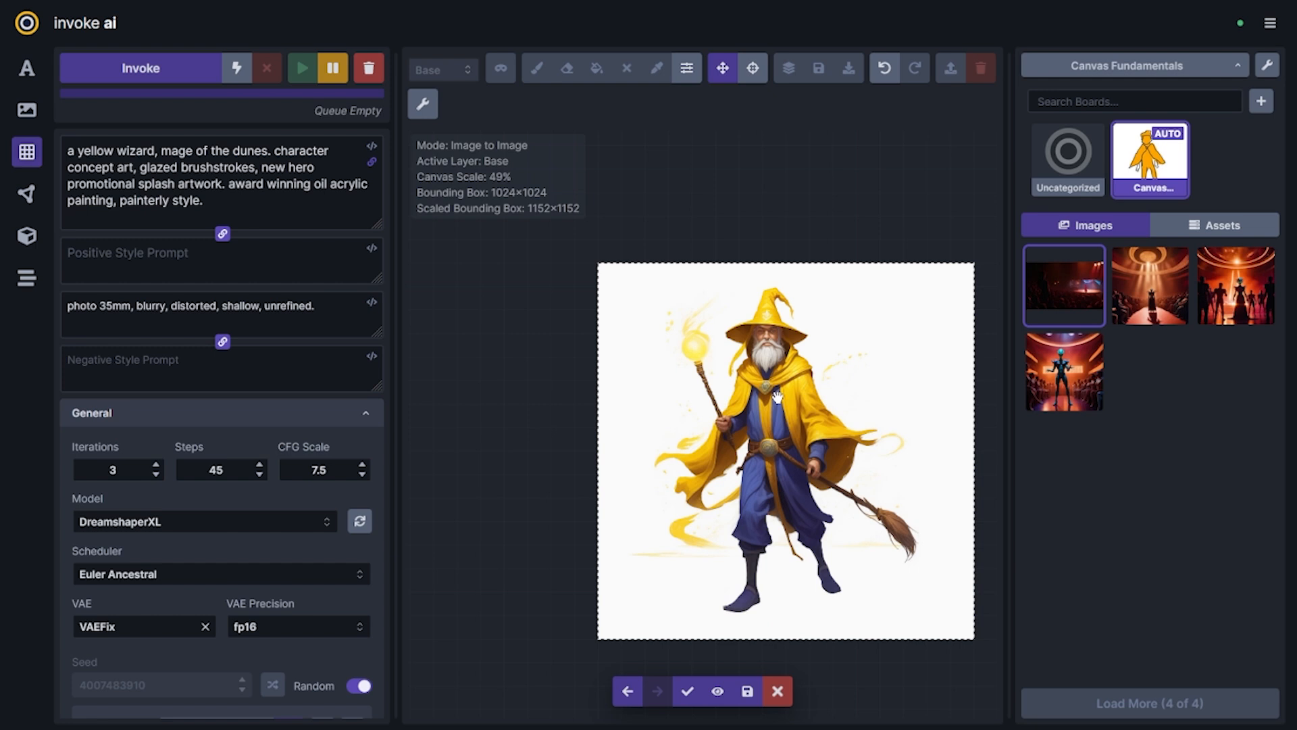
Compare the generated wizard candidates with the original coloured sketch on the canvas
{"action": "key", "text": "Left"}
{"action": "key", "text": "Left"}
{"action": "key", "text": "Left"}
{"action": "key", "text": "Left"}
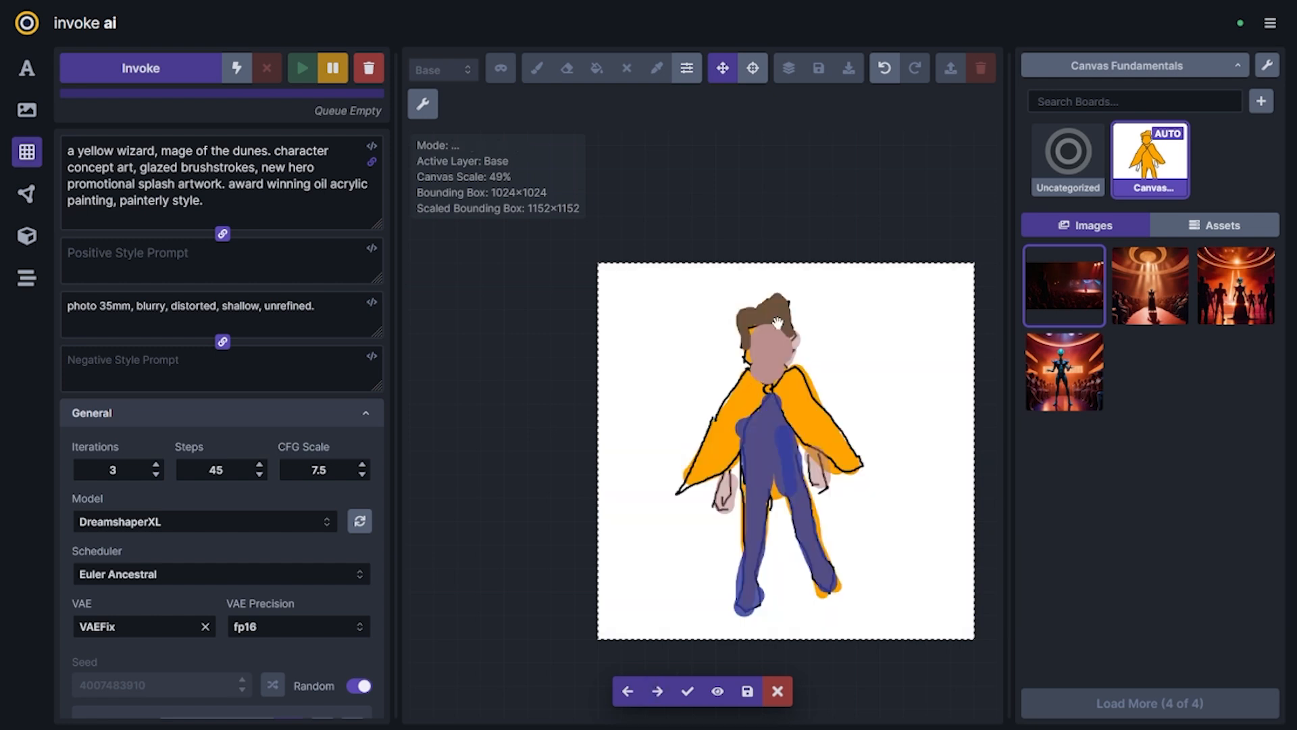
{"action": "key", "text": "Right"}
{"action": "key", "text": "Right"}
{"action": "key", "text": "Right"}
{"action": "key", "text": "Right"}
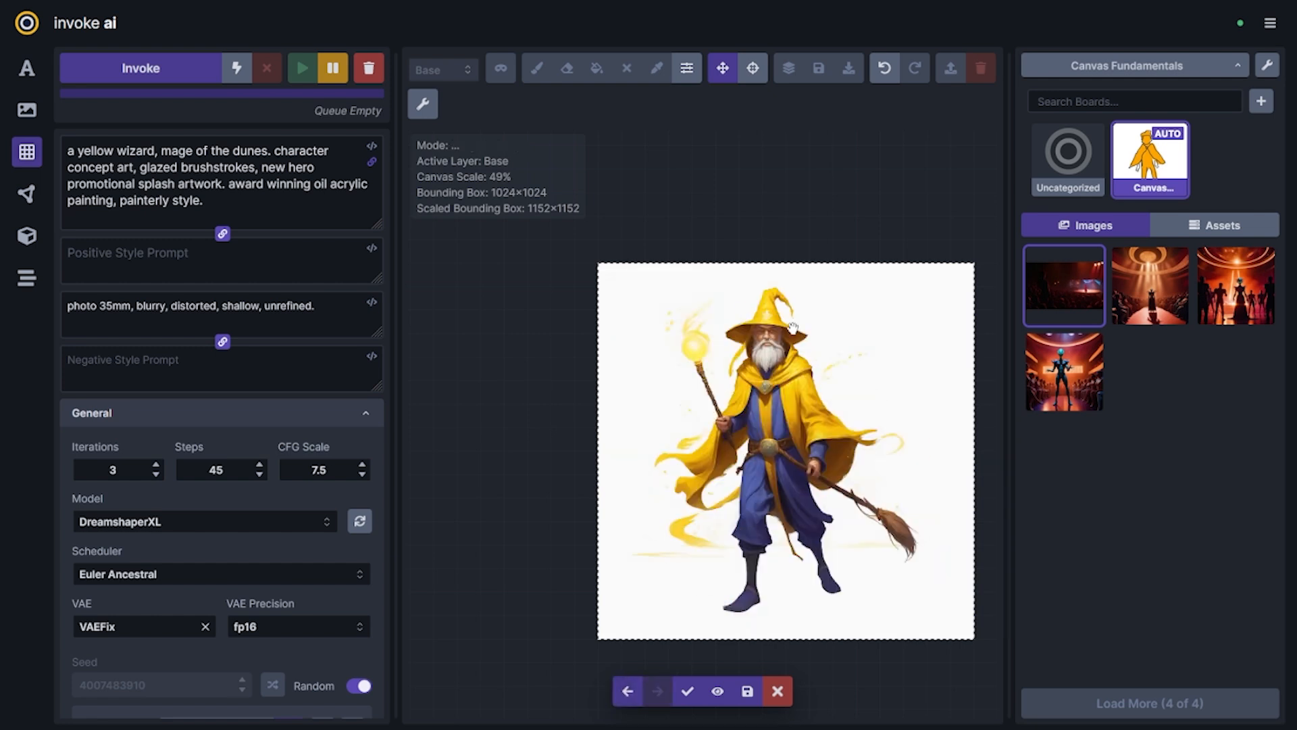
Add "hat+" to the start of the negative prompt
{"action": "left_click", "coordinate": [240, 279]}
{"action": "double_click", "coordinate": [135, 149]}
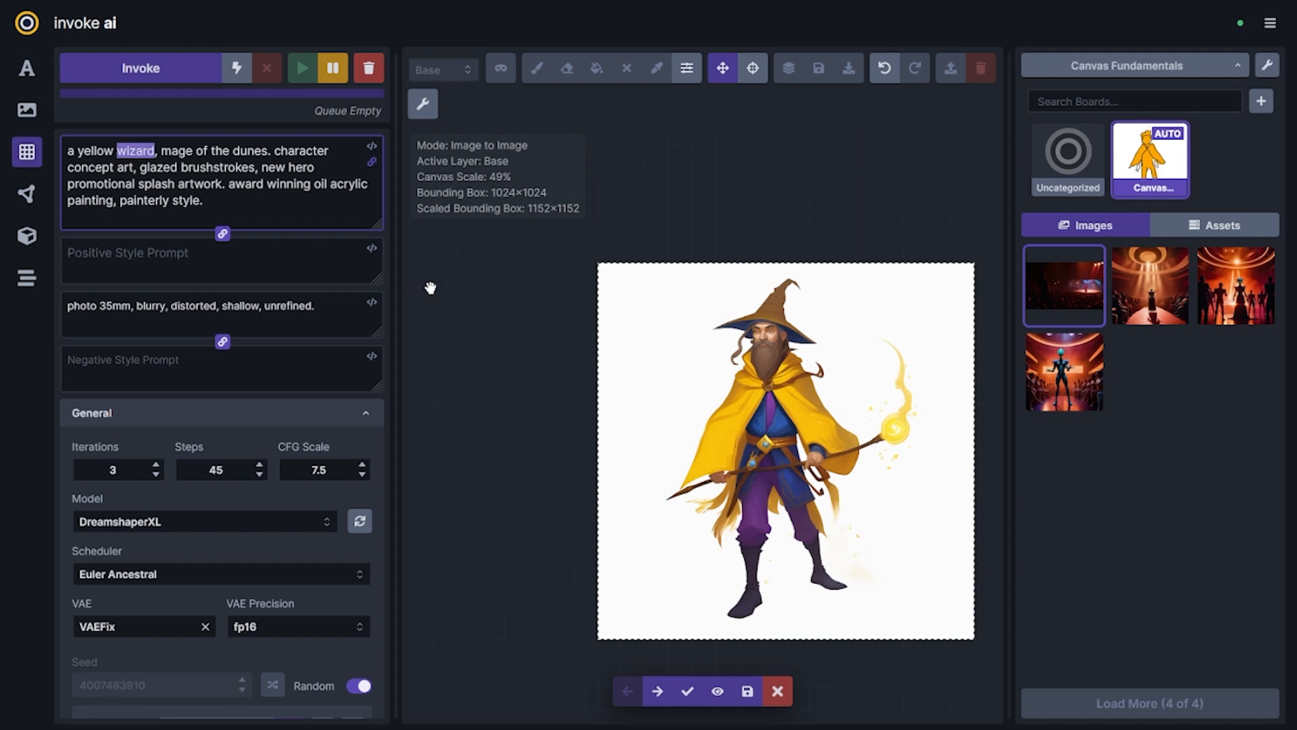
{"action": "left_click", "coordinate": [67, 305]}
{"action": "type", "text": "hat"}
{"action": "key", "text": "BackSpace"}
{"action": "type", "text": "+"}
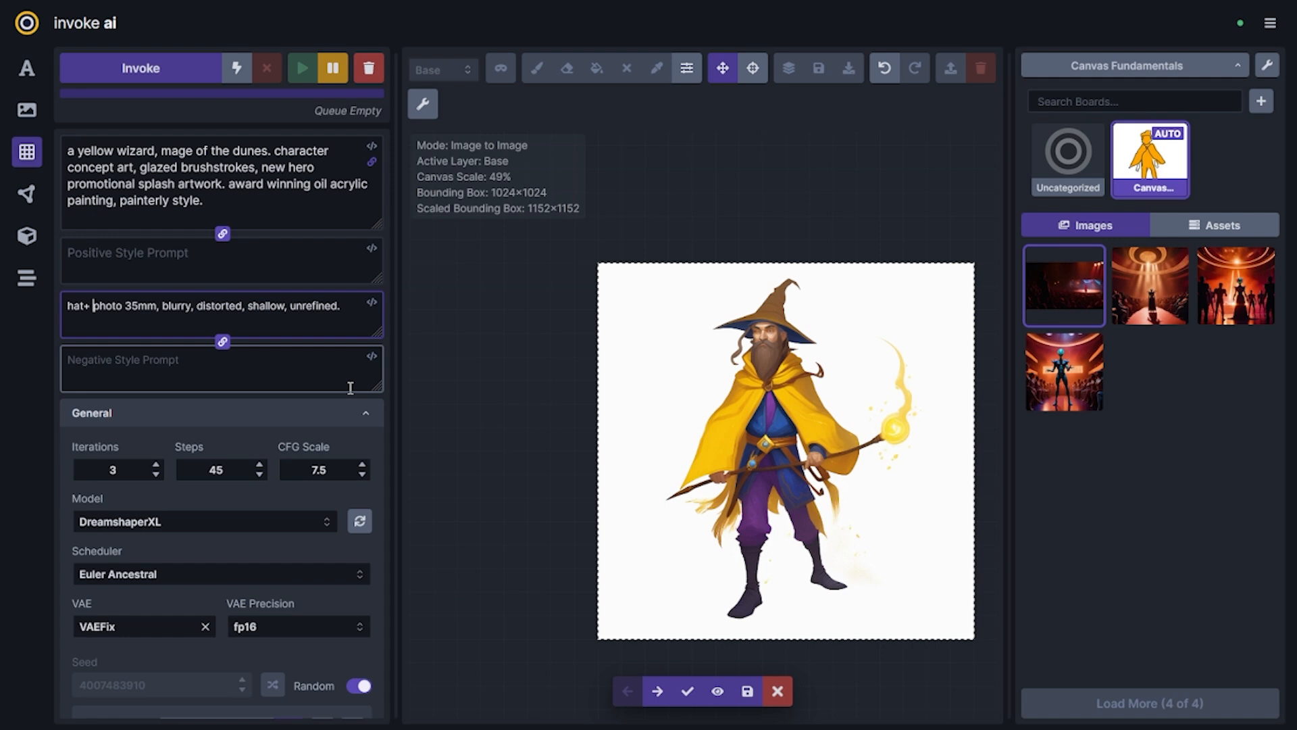
Browse through the staged wizard candidates to see how closely each follows the sketch's outline
{"action": "scroll", "coordinate": [350, 387], "scroll_direction": "down", "scroll_amount": 10}
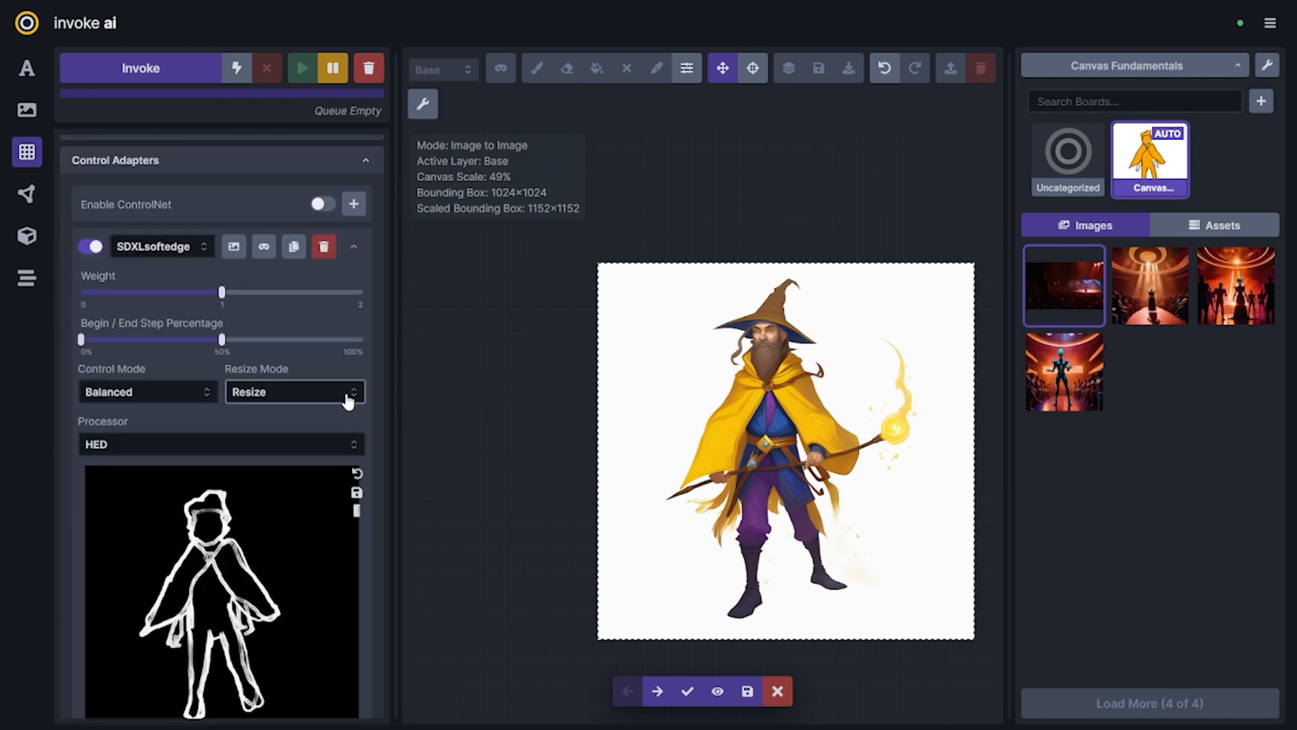
{"action": "left_click", "coordinate": [655, 696]}
{"action": "left_click", "coordinate": [656, 697]}
{"action": "left_click", "coordinate": [656, 699]}
{"action": "left_click", "coordinate": [654, 699]}
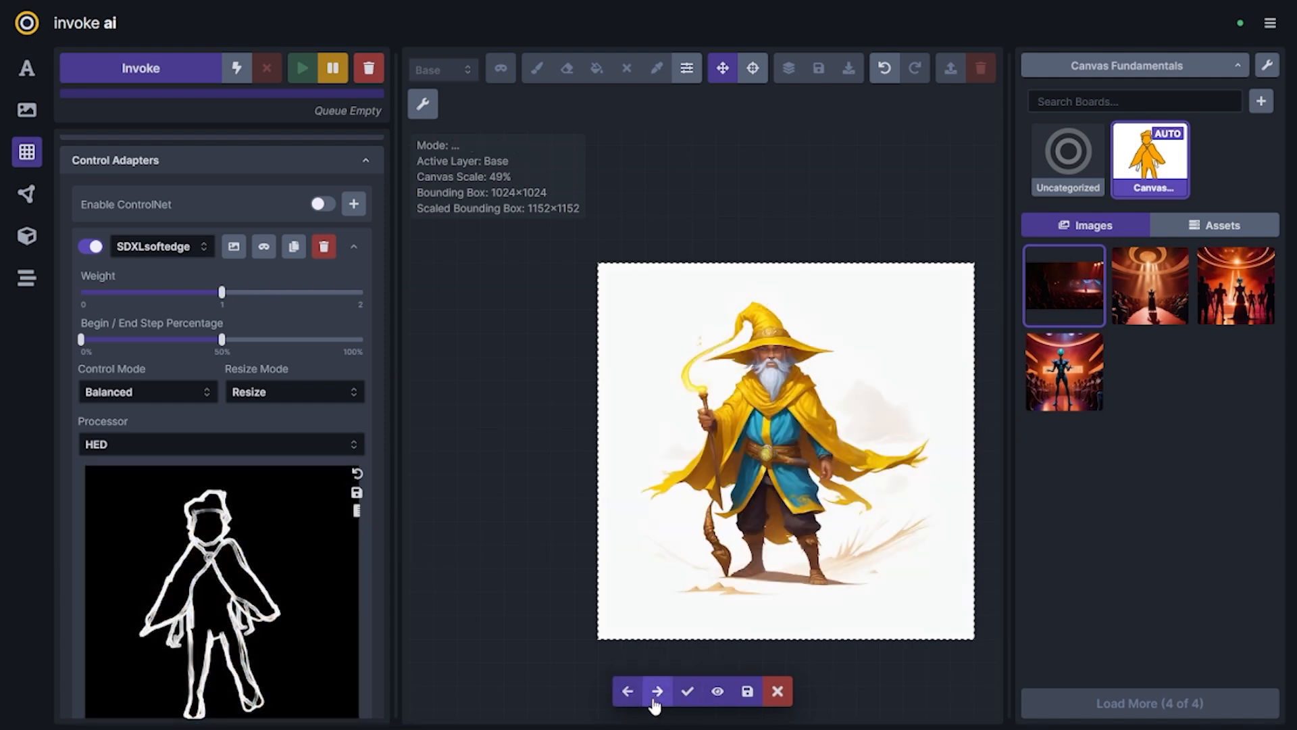
{"action": "left_click", "coordinate": [654, 700]}
{"action": "left_click", "coordinate": [625, 696]}
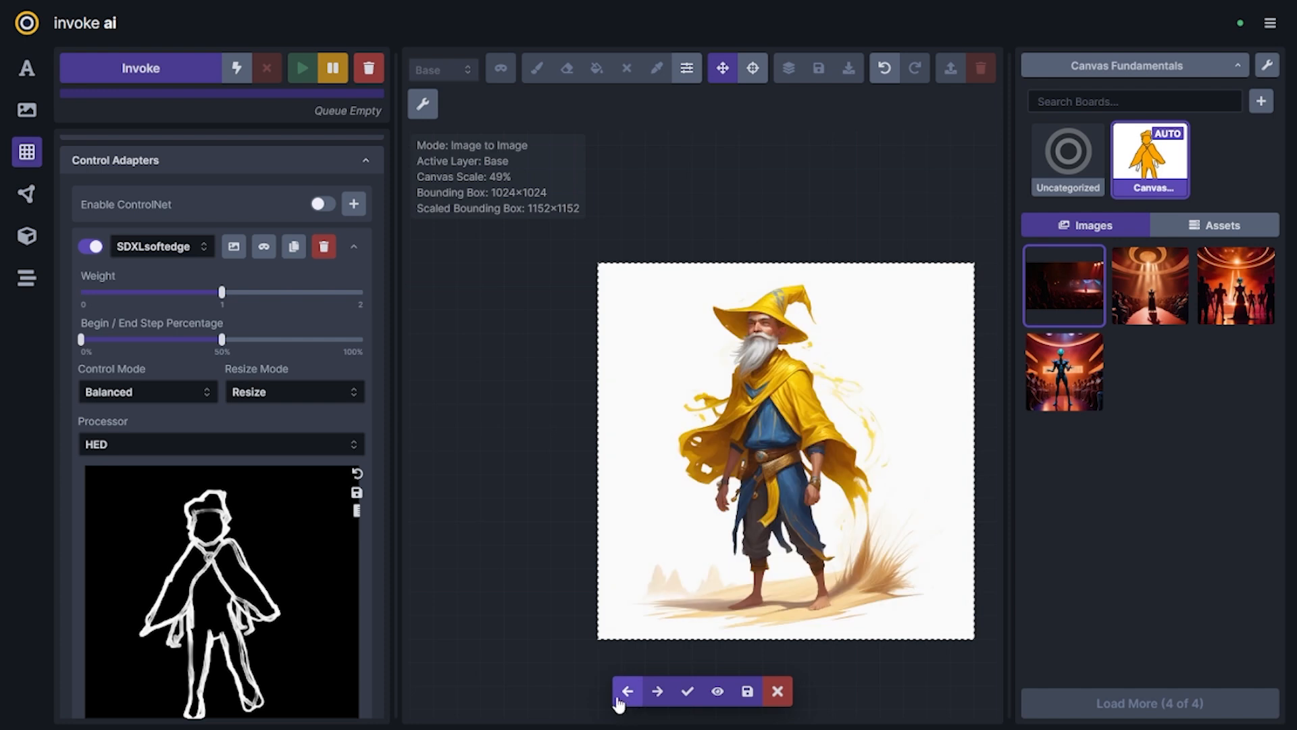
Set the ControlNet's end step percentage to about 65% and compare the staged wizard candidates again
{"action": "scroll", "coordinate": [223, 540], "scroll_direction": "down", "scroll_amount": 3}
{"action": "left_click_drag", "start_coordinate": [223, 252], "coordinate": [266, 254]}
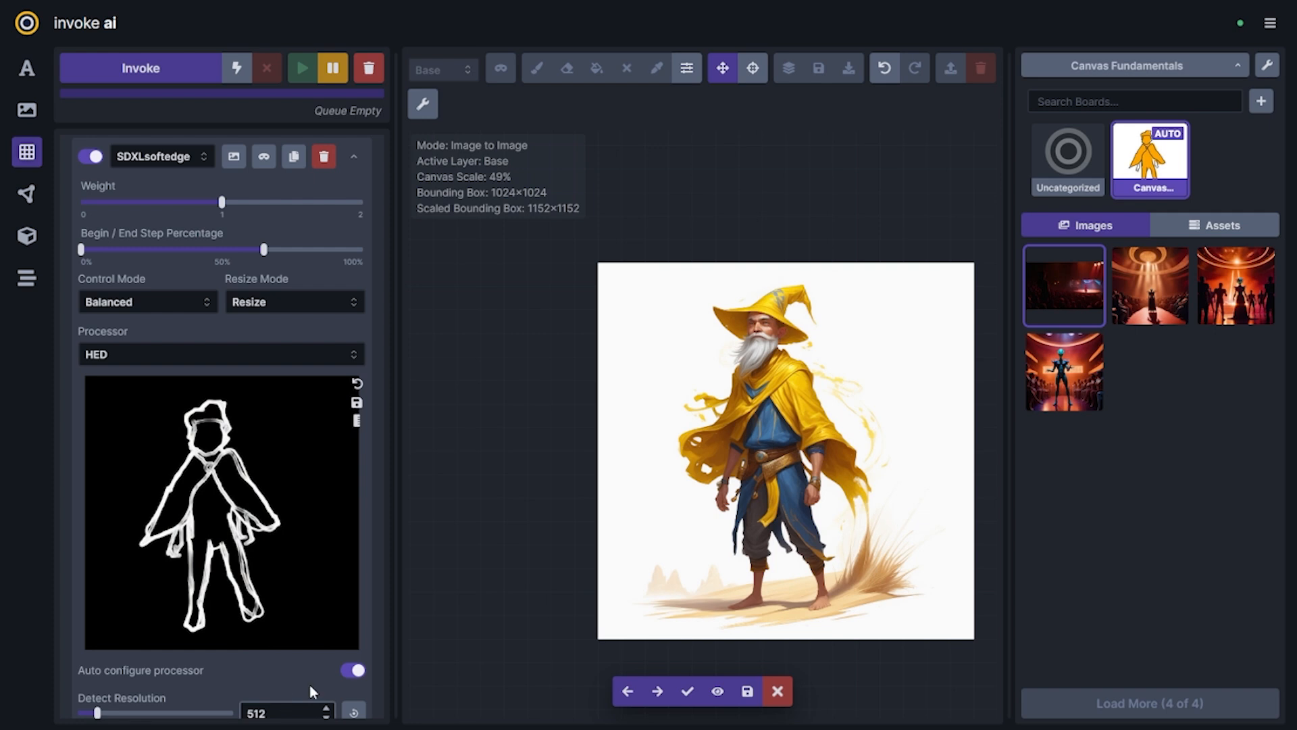
{"action": "left_click", "coordinate": [628, 690]}
{"action": "left_click", "coordinate": [627, 691]}
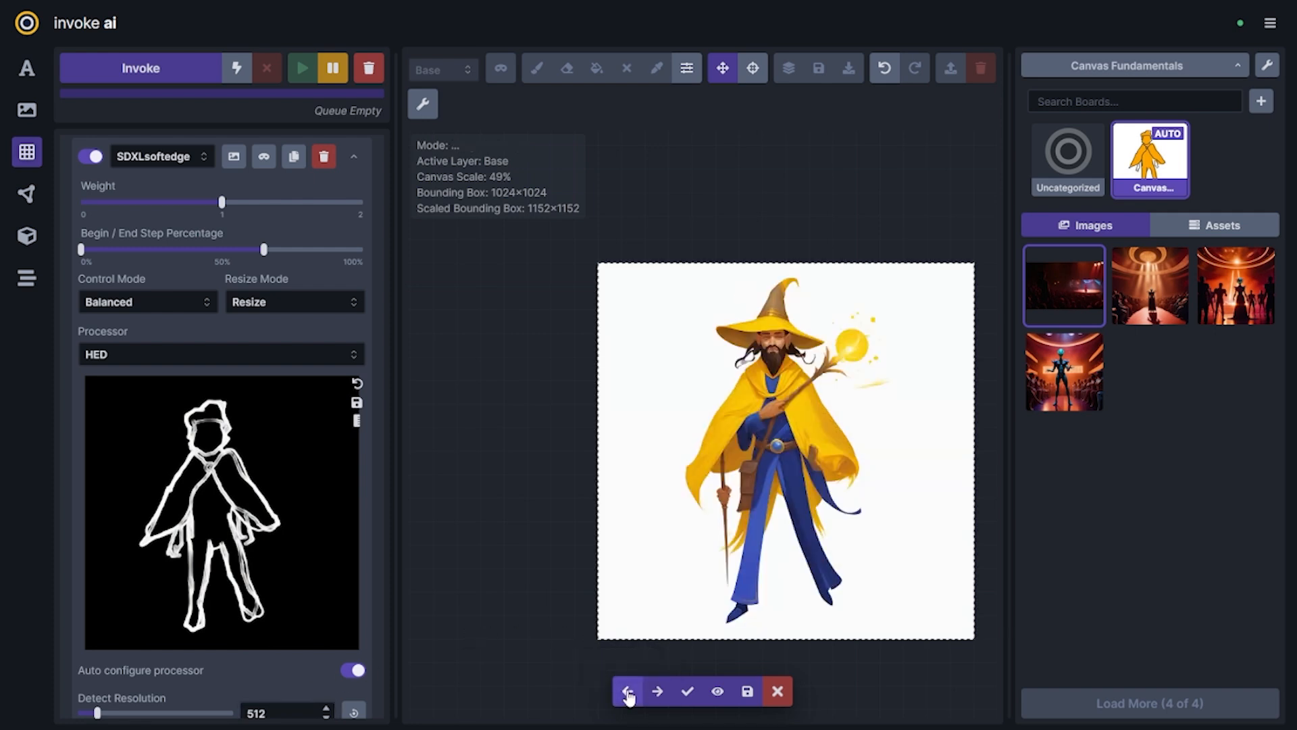
{"action": "left_click", "coordinate": [654, 690]}
{"action": "left_click", "coordinate": [653, 692]}
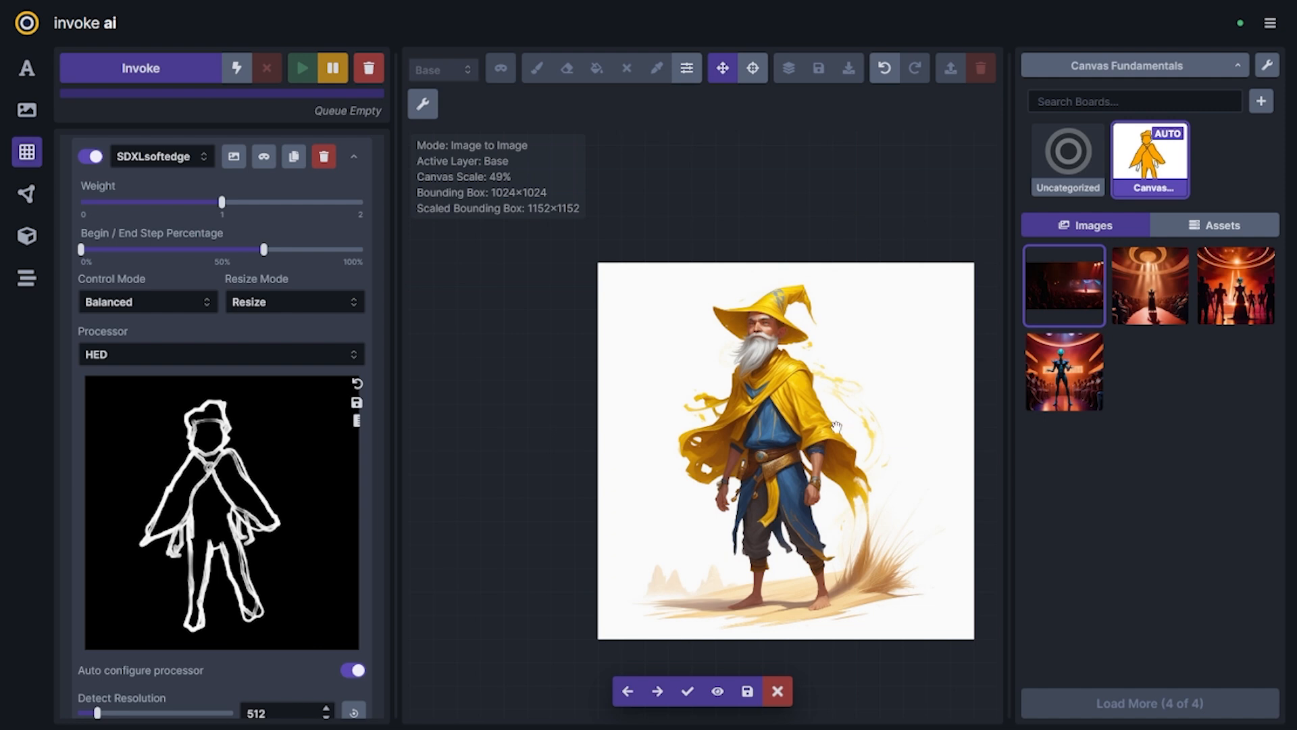
{"action": "key", "text": "Right"}
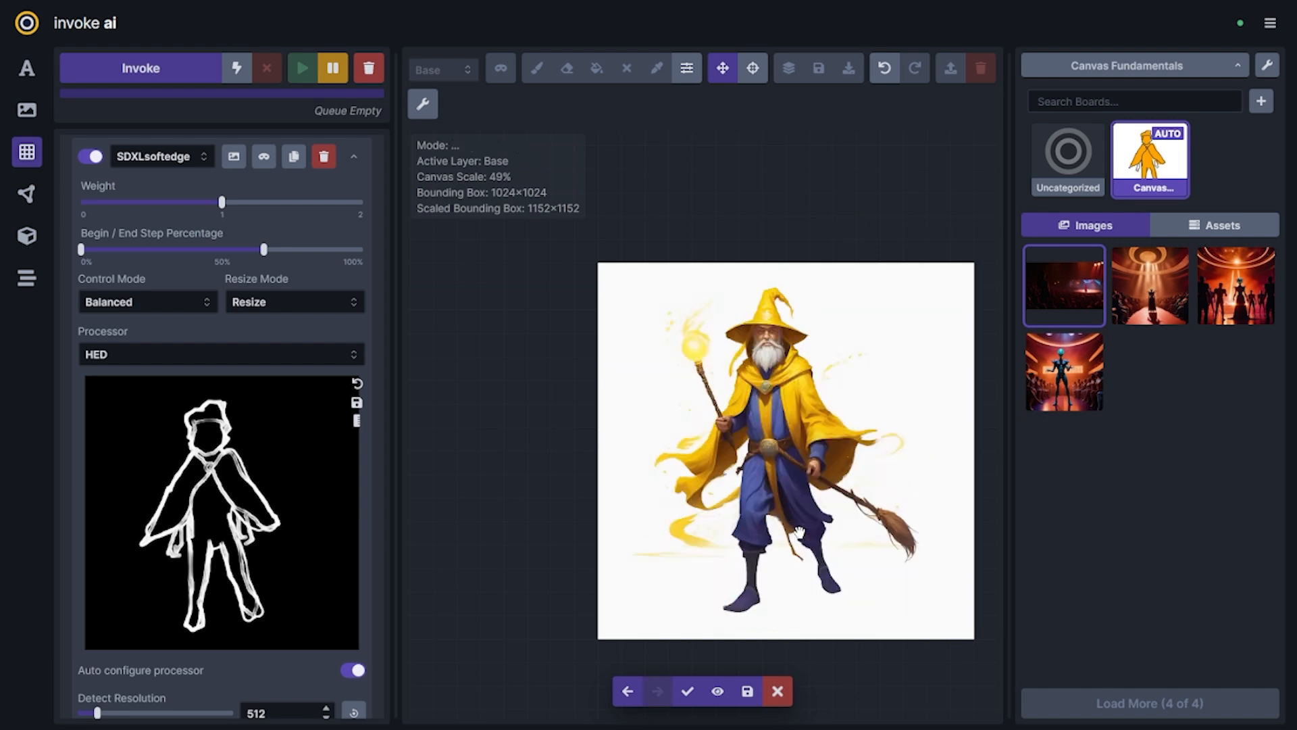
{"action": "key", "text": "Left"}
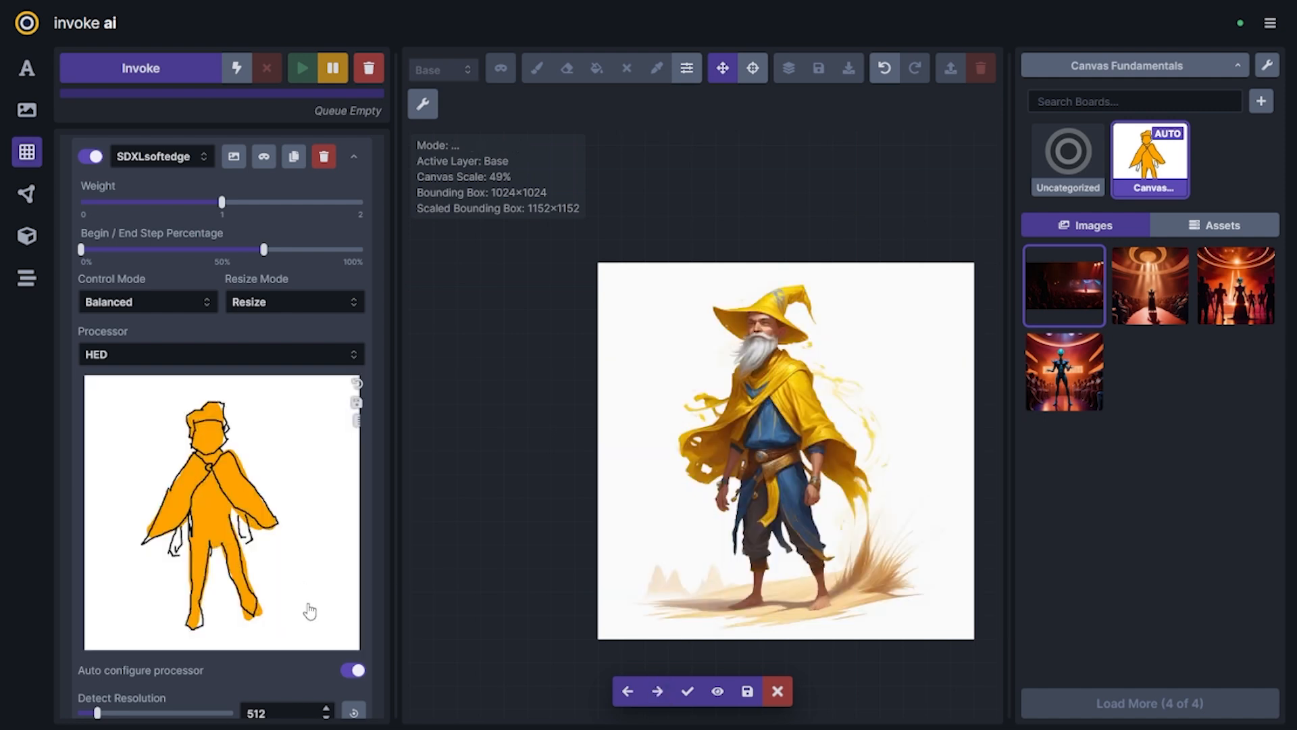
Discard all staged wizard candidates to return to the coloured sketch
{"action": "scroll", "coordinate": [319, 618], "scroll_direction": "up", "scroll_amount": 5}
{"action": "scroll", "coordinate": [138, 522], "scroll_direction": "down", "scroll_amount": 4}
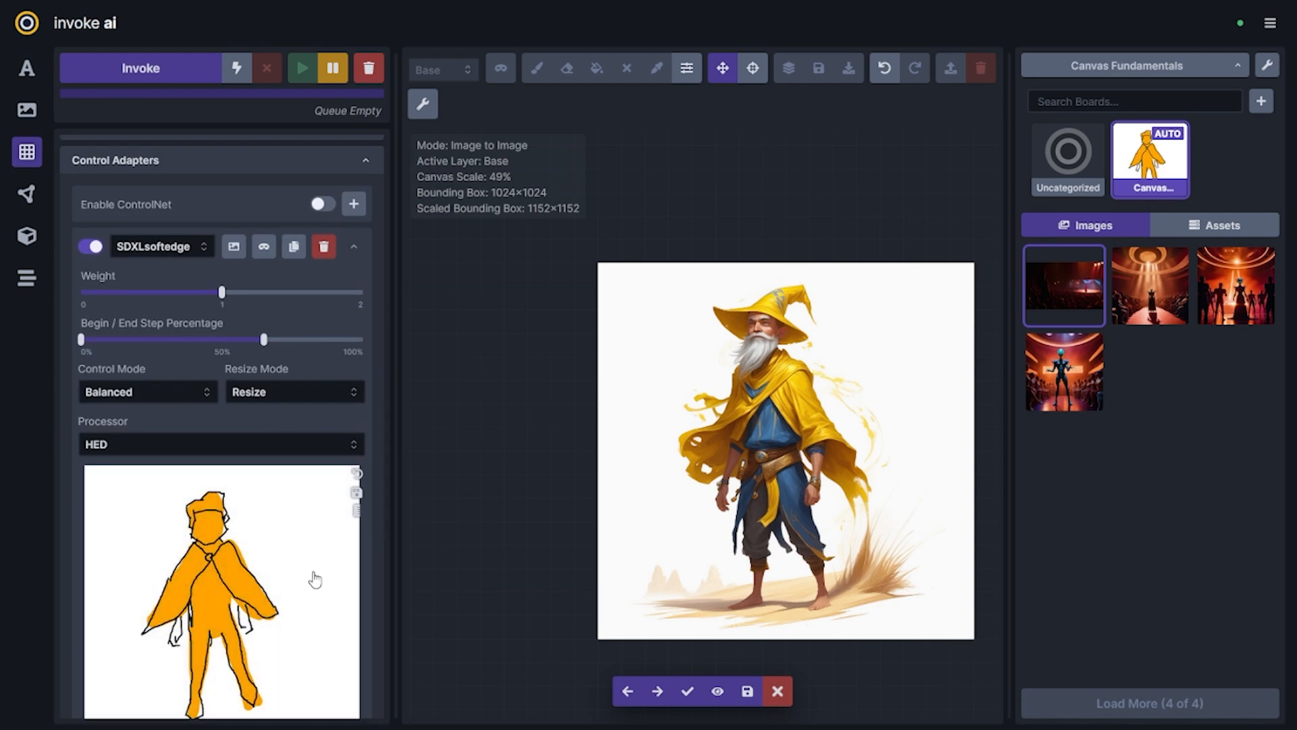
{"action": "scroll", "coordinate": [290, 536], "scroll_direction": "up", "scroll_amount": 10}
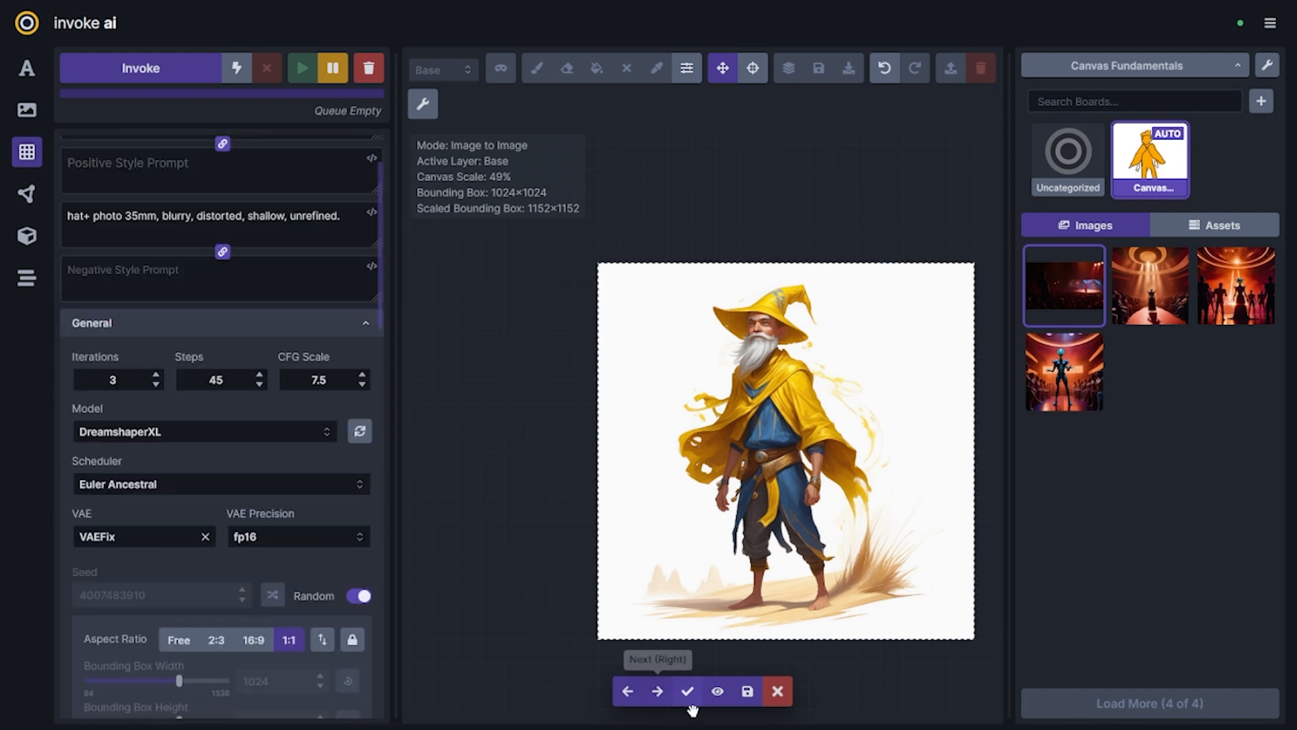
{"action": "left_click", "coordinate": [776, 691]}
{"action": "scroll", "coordinate": [223, 385], "scroll_direction": "up", "scroll_amount": 2}
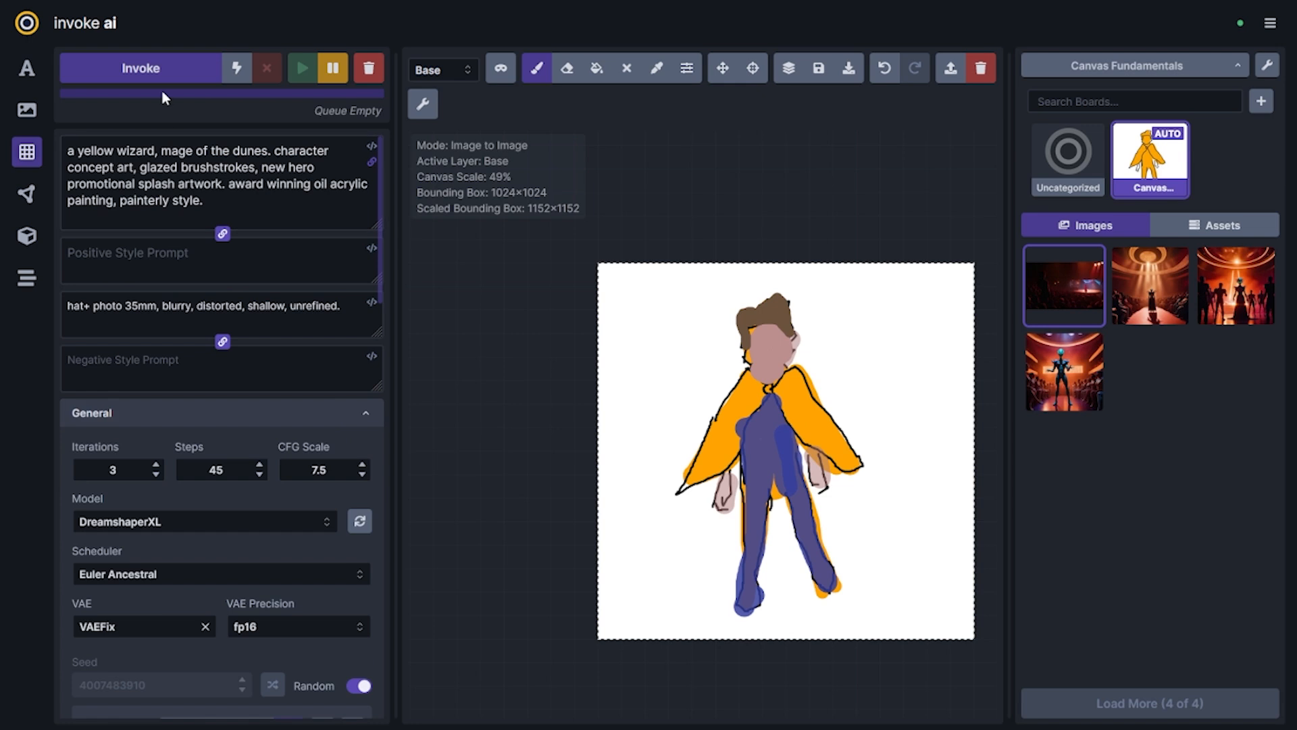
{"action": "left_click", "coordinate": [151, 77]}
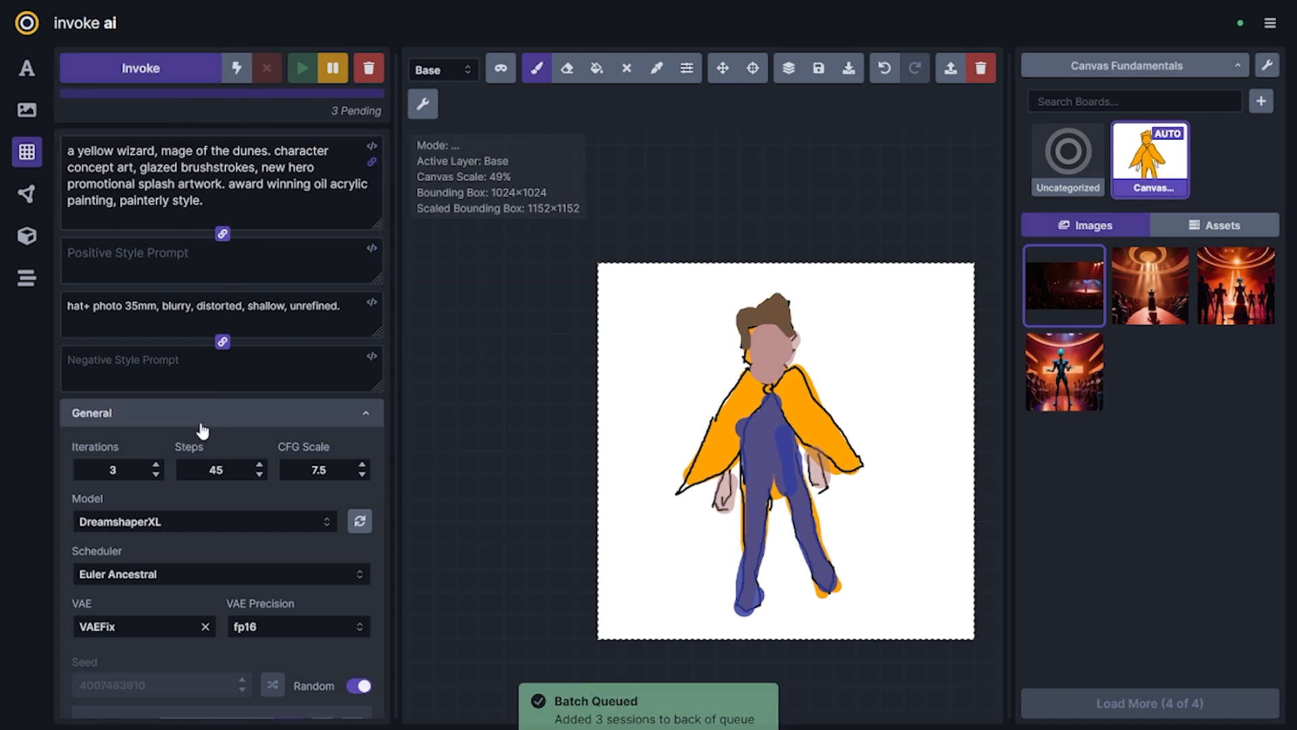
{"action": "left_click", "coordinate": [378, 82]}
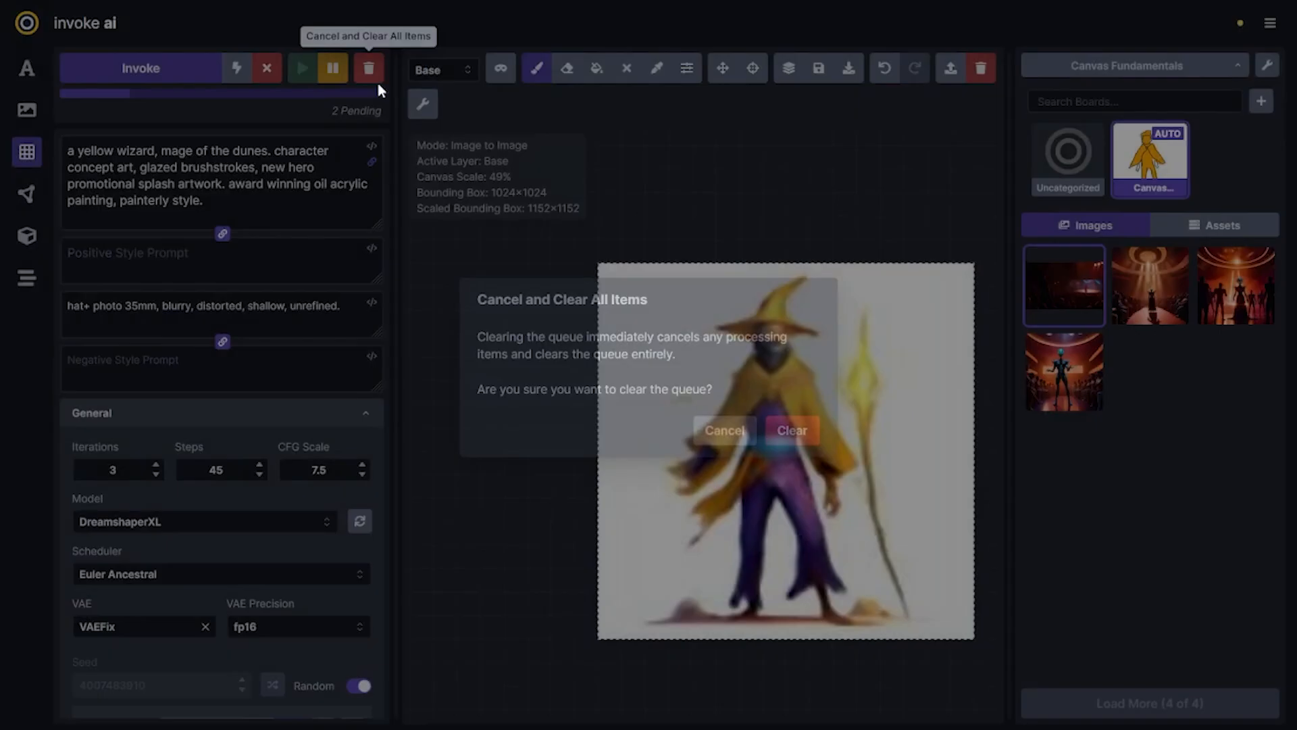
{"action": "left_click", "coordinate": [793, 432]}
Remove "wizard," from the positive prompt so it begins with "a yellow mage of the dunes"
{"action": "left_click", "coordinate": [155, 217]}
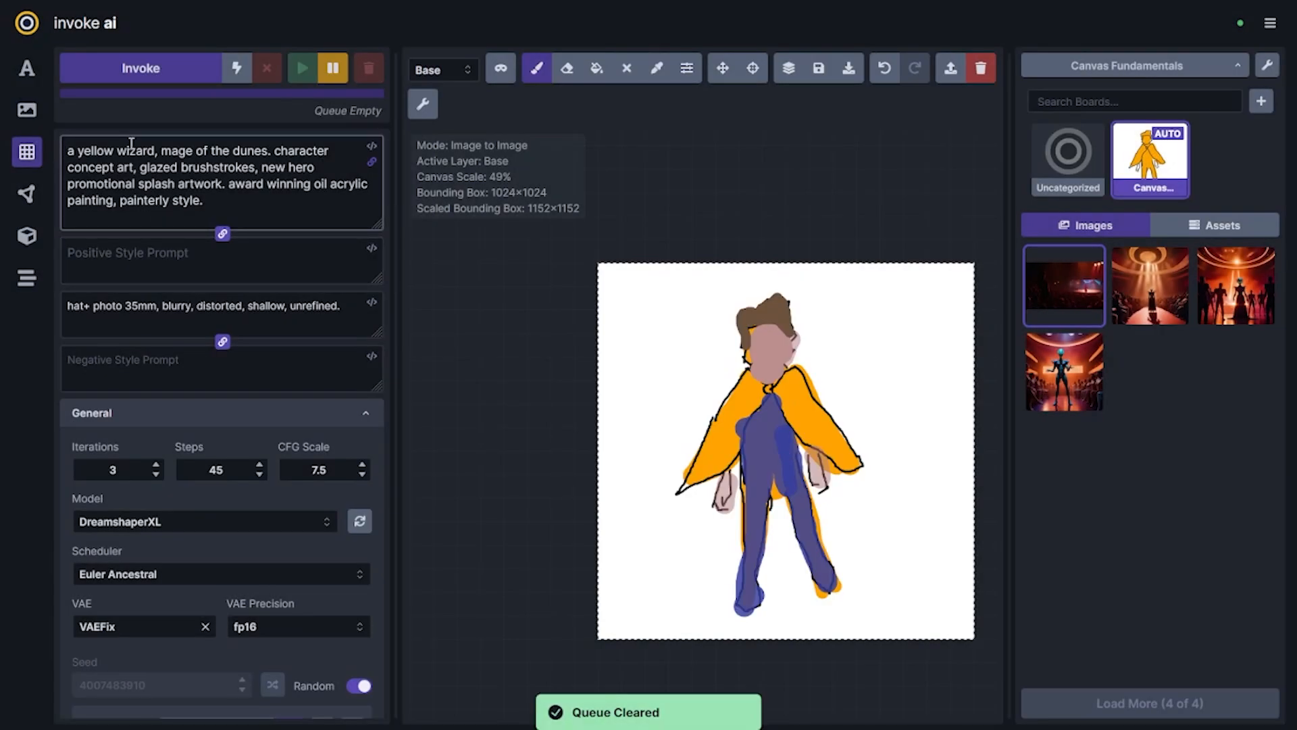
{"action": "left_click_drag", "start_coordinate": [71, 152], "coordinate": [124, 151]}
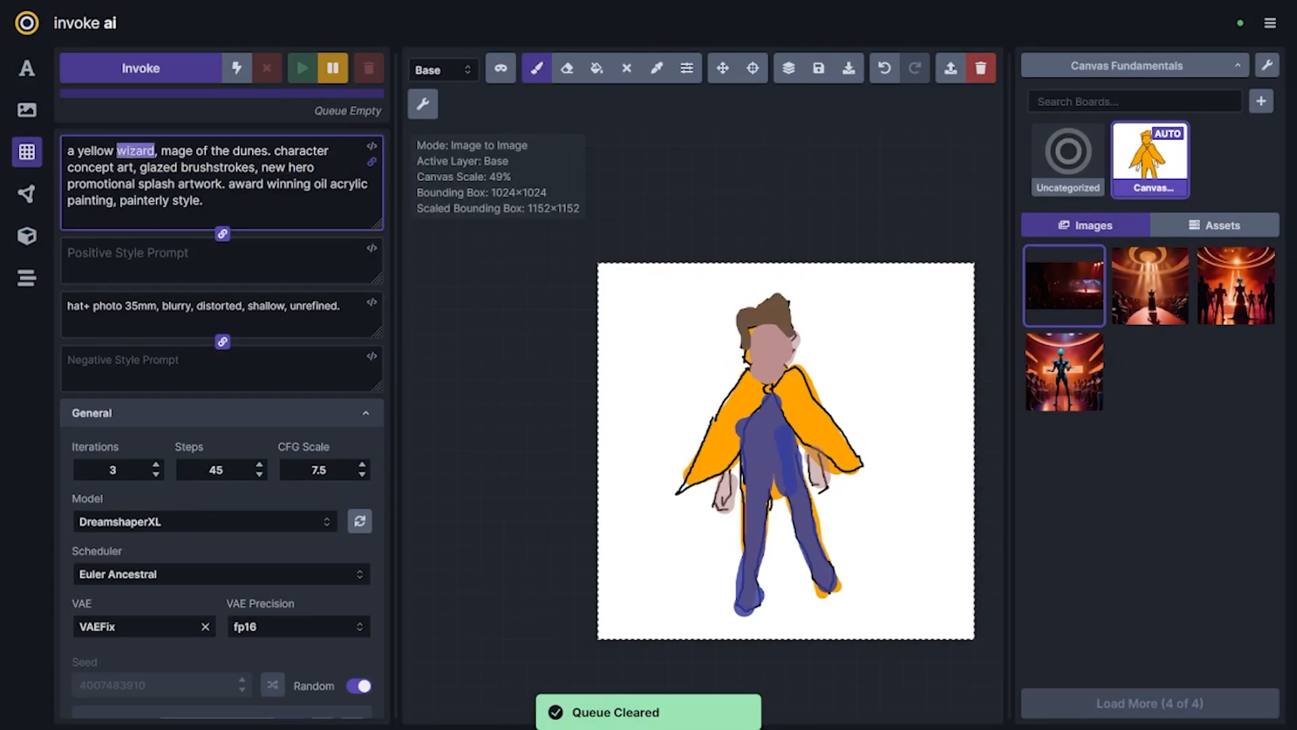
{"action": "key", "text": "BackSpace"}
{"action": "key", "text": "Delete"}
{"action": "key", "text": "Delete"}
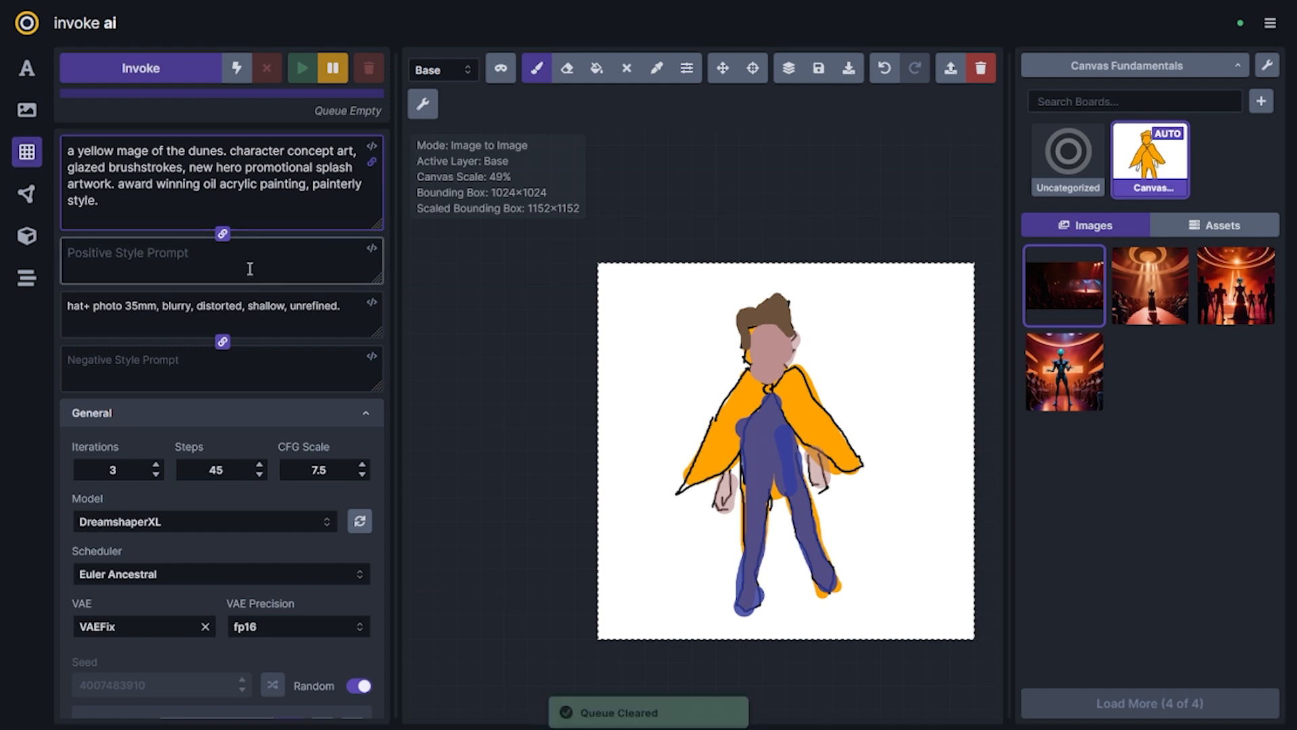
Insert "wizard" before "hat+" in the negative prompt and generate a new batch
{"action": "left_click", "coordinate": [68, 306]}
{"action": "type", "text": "wizard"}
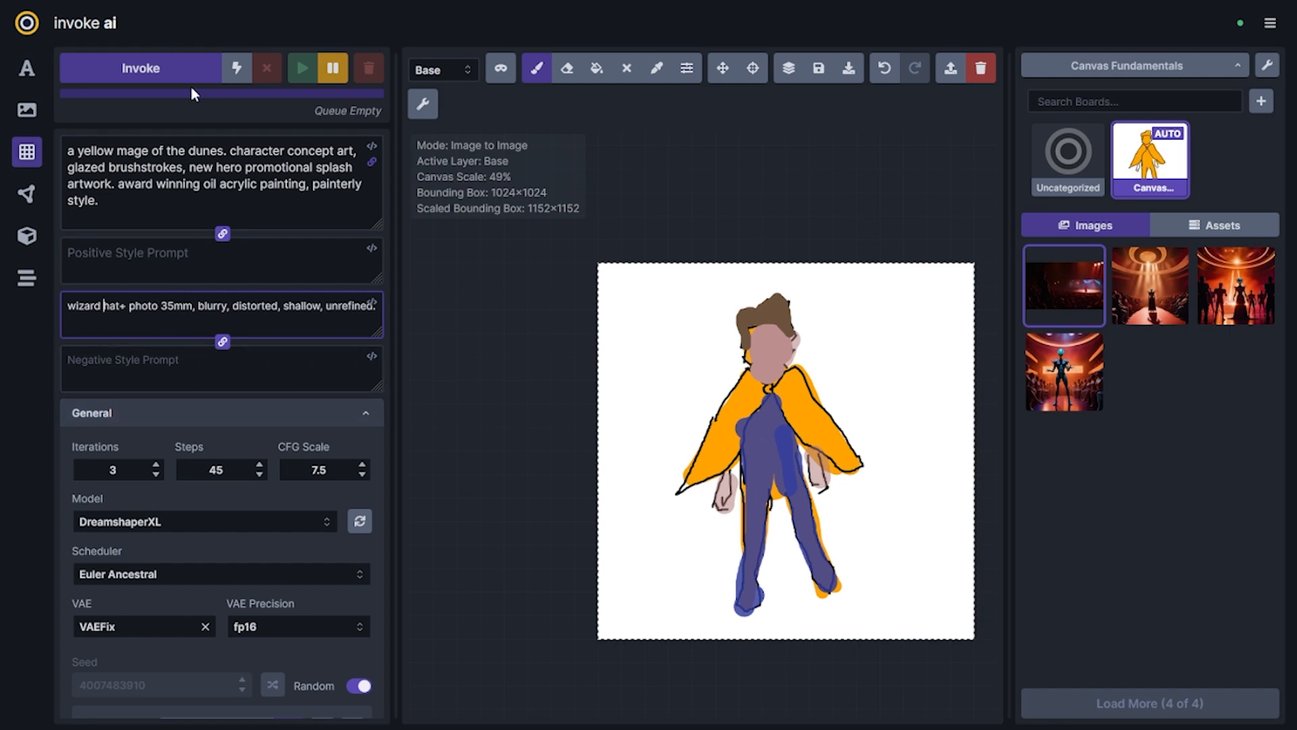
{"action": "left_click", "coordinate": [175, 73]}
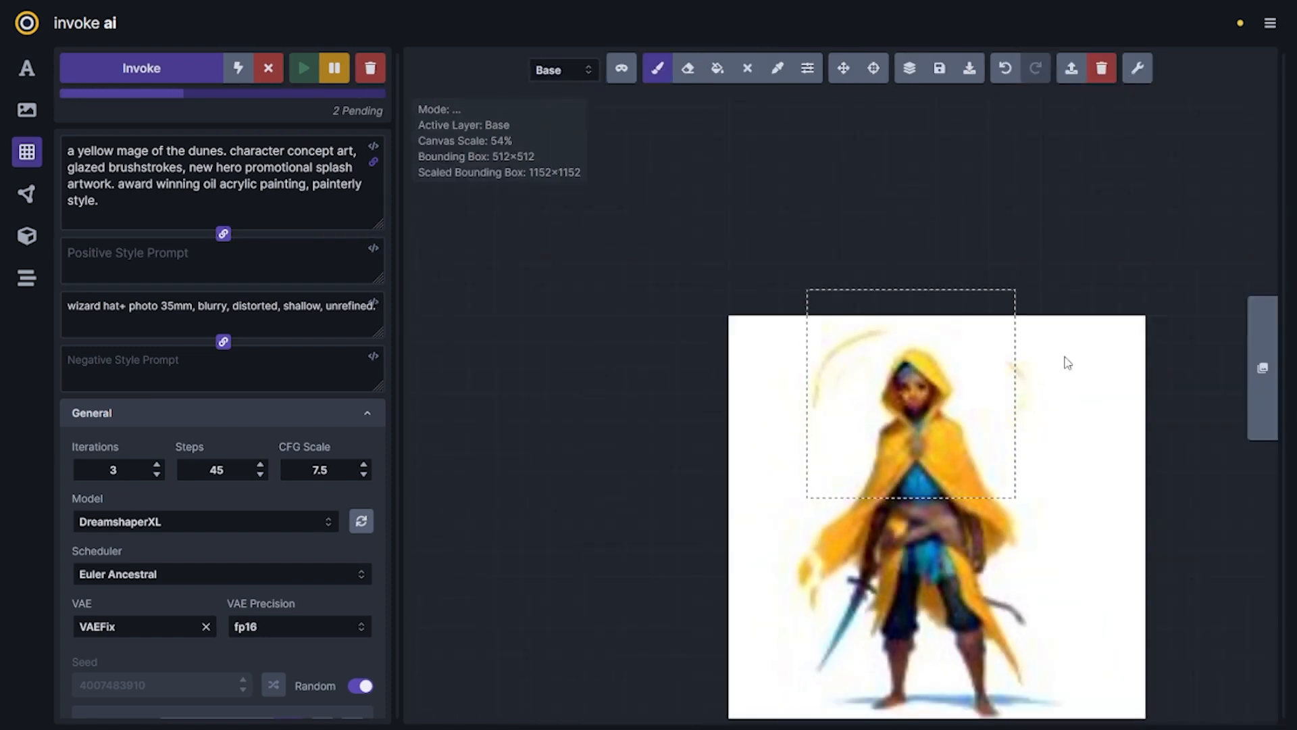
Discard the staged results and fit the bounding box around the whole sketch at 1024×1024
{"action": "key", "text": "v"}
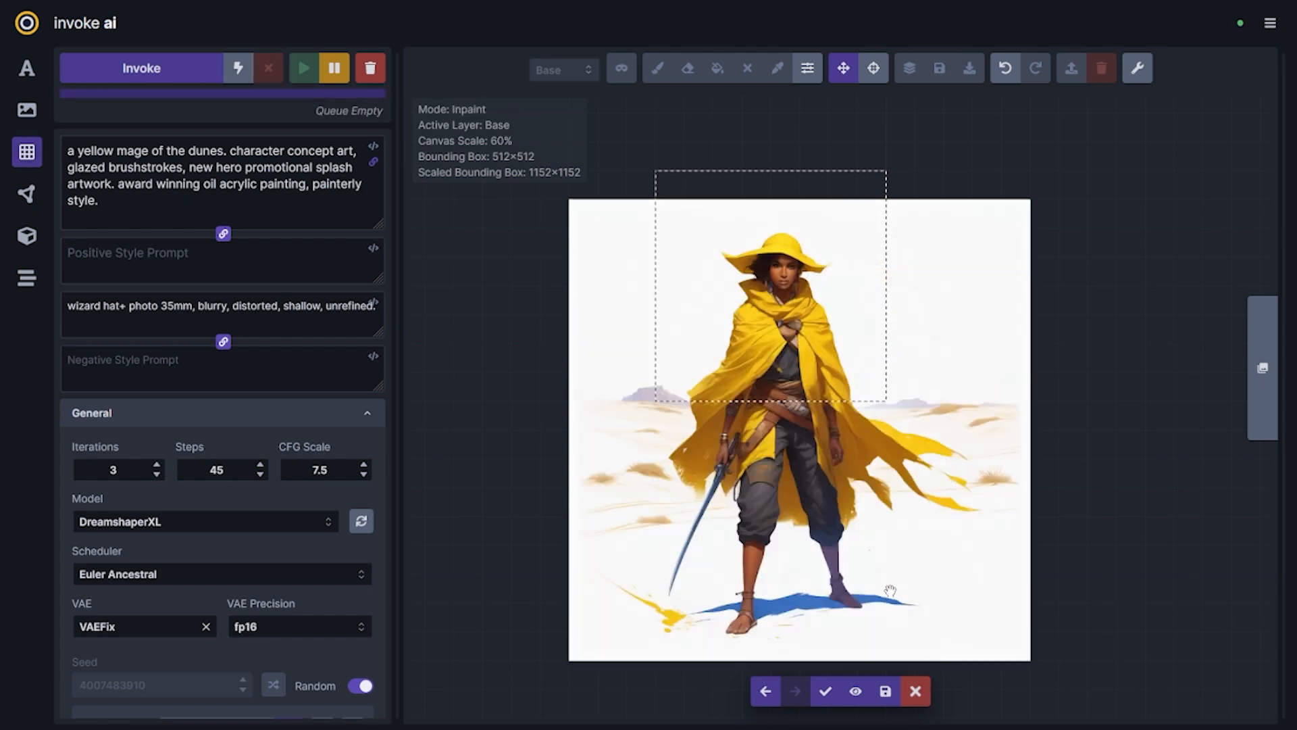
{"action": "left_click", "coordinate": [765, 691]}
{"action": "left_click", "coordinate": [766, 691]}
{"action": "left_click", "coordinate": [915, 691]}
{"action": "left_click_drag", "start_coordinate": [824, 351], "coordinate": [738, 380]}
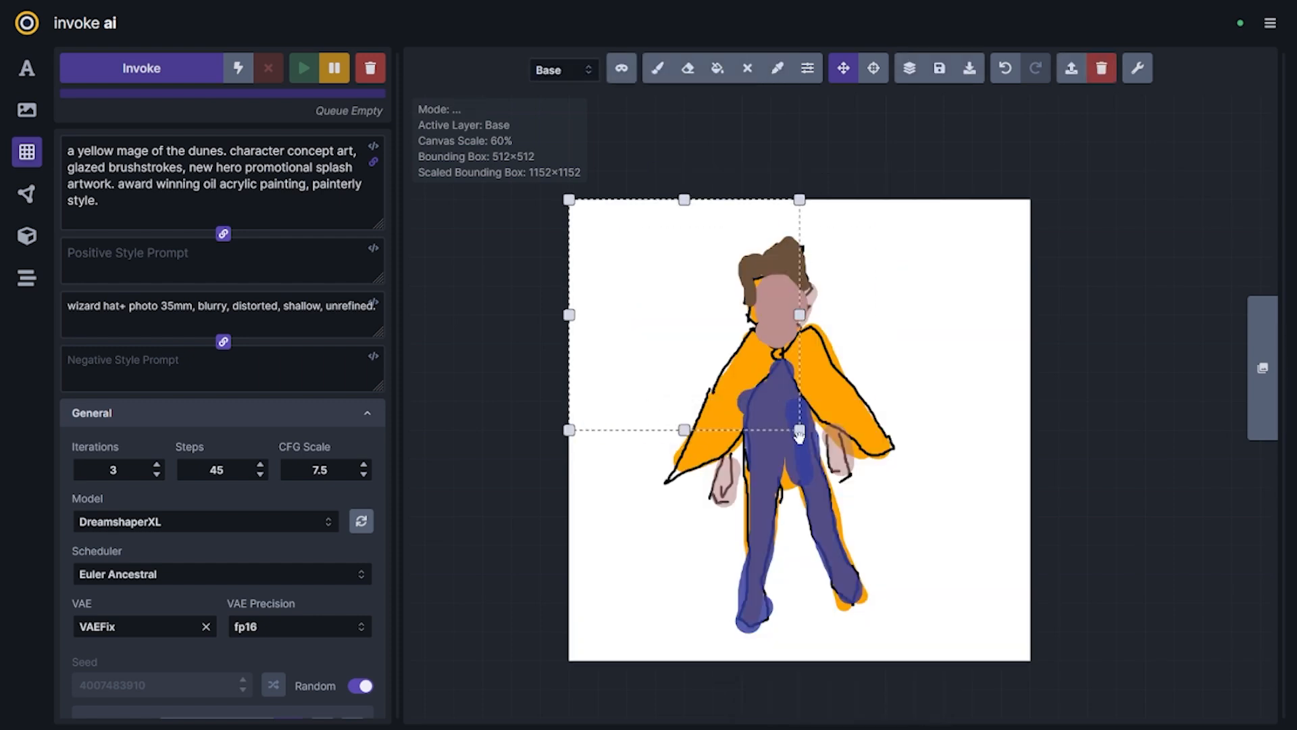
{"action": "left_click_drag", "start_coordinate": [801, 431], "coordinate": [1056, 690]}
Generate a fresh batch of mage variations from the full sketch with the revised prompts
{"action": "scroll", "coordinate": [247, 574], "scroll_direction": "down", "scroll_amount": 3}
{"action": "left_click", "coordinate": [277, 635]}
{"action": "scroll", "coordinate": [250, 608], "scroll_direction": "down", "scroll_amount": 3}
{"action": "left_click", "coordinate": [322, 525]}
{"action": "scroll", "coordinate": [290, 432], "scroll_direction": "up", "scroll_amount": 5}
{"action": "left_click", "coordinate": [155, 68]}
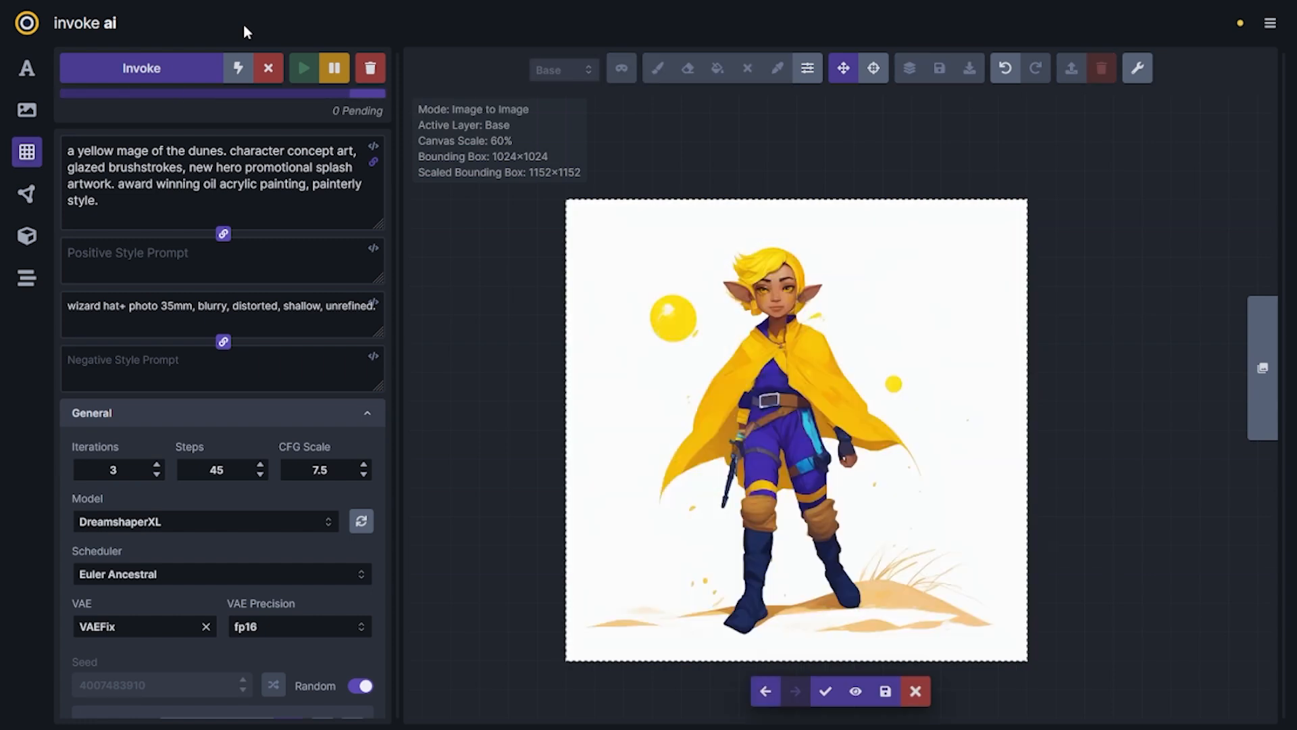
Compare the new mage candidates repeatedly, checking pose, cape shape, headwear and colours
{"action": "key", "text": "Left"}
{"action": "key", "text": "Left"}
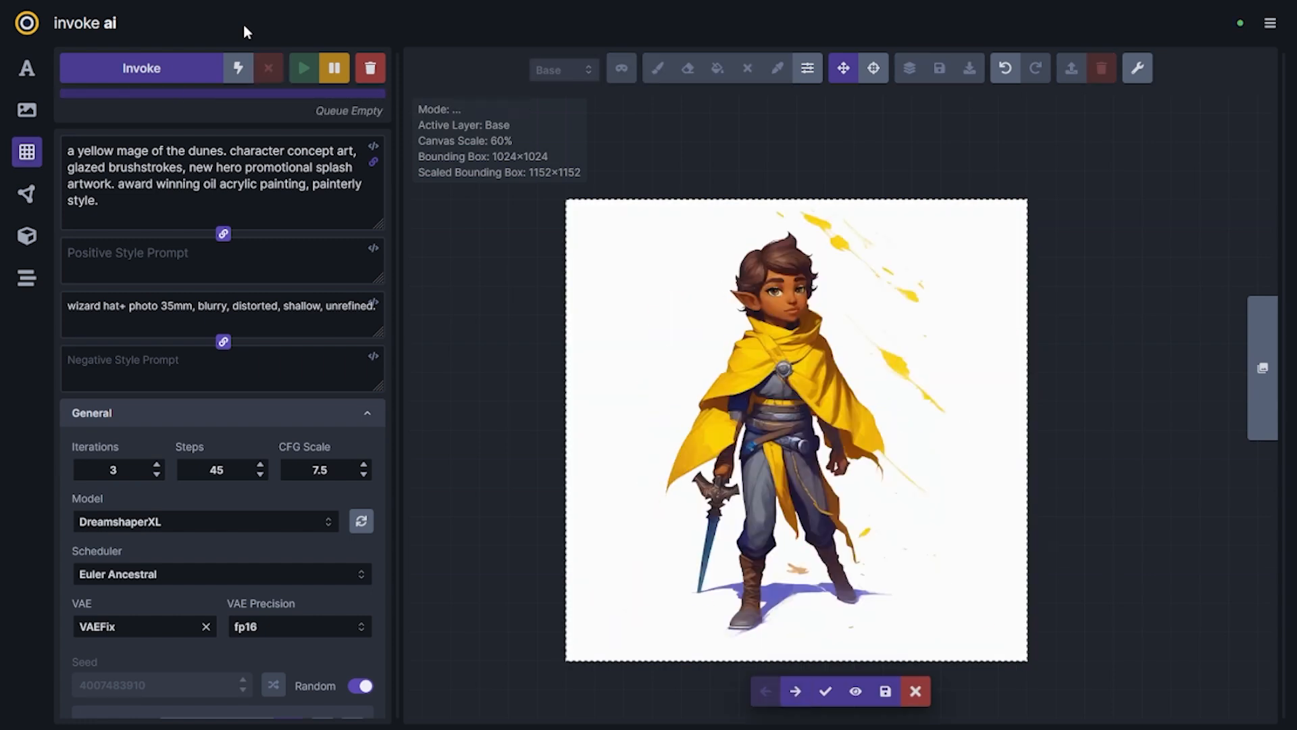
{"action": "key", "text": "Right"}
{"action": "key", "text": "Left"}
{"action": "key", "text": "Right"}
{"action": "key", "text": "Left"}
{"action": "key", "text": "Right"}
{"action": "key", "text": "Right"}
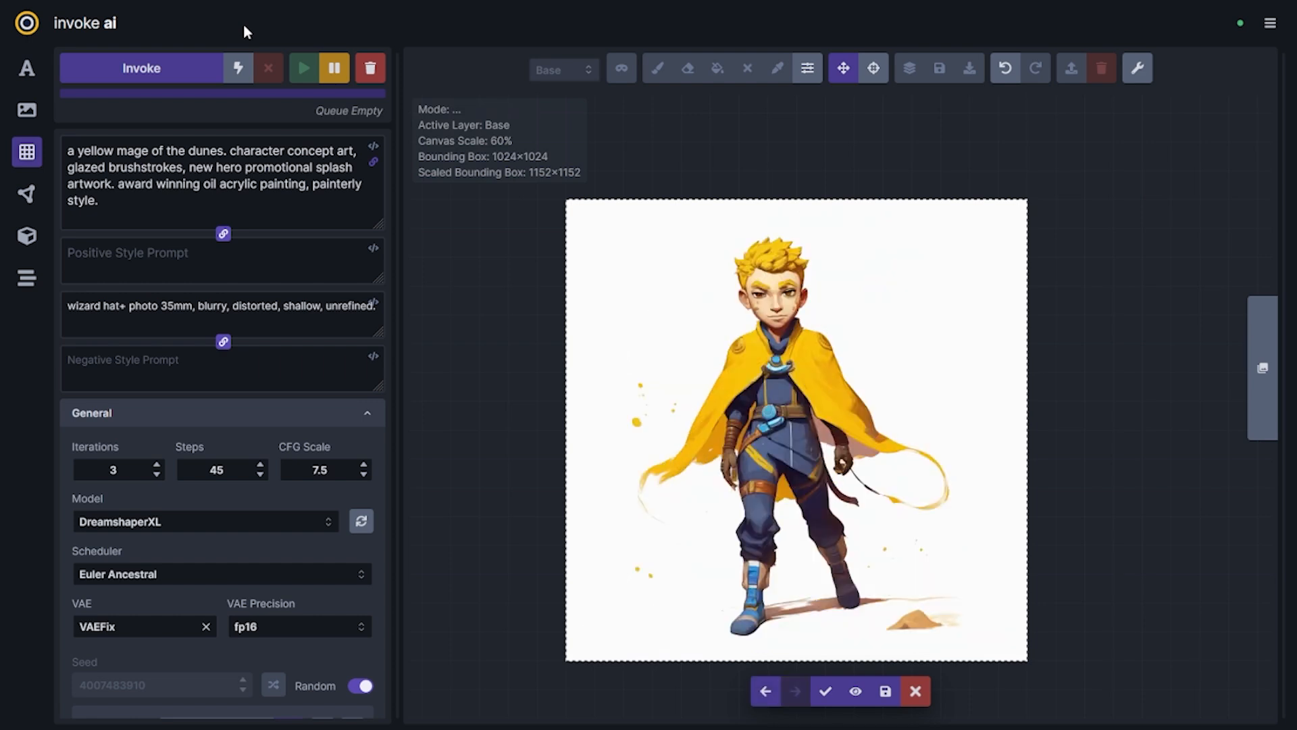
{"action": "left_click", "coordinate": [91, 304]}
{"action": "key", "text": "Left"}
{"action": "key", "text": "Left"}
{"action": "key", "text": "Right"}
{"action": "key", "text": "Right"}
{"action": "key", "text": "Left"}
{"action": "key", "text": "Left"}
{"action": "key", "text": "Right"}
{"action": "key", "text": "Right"}
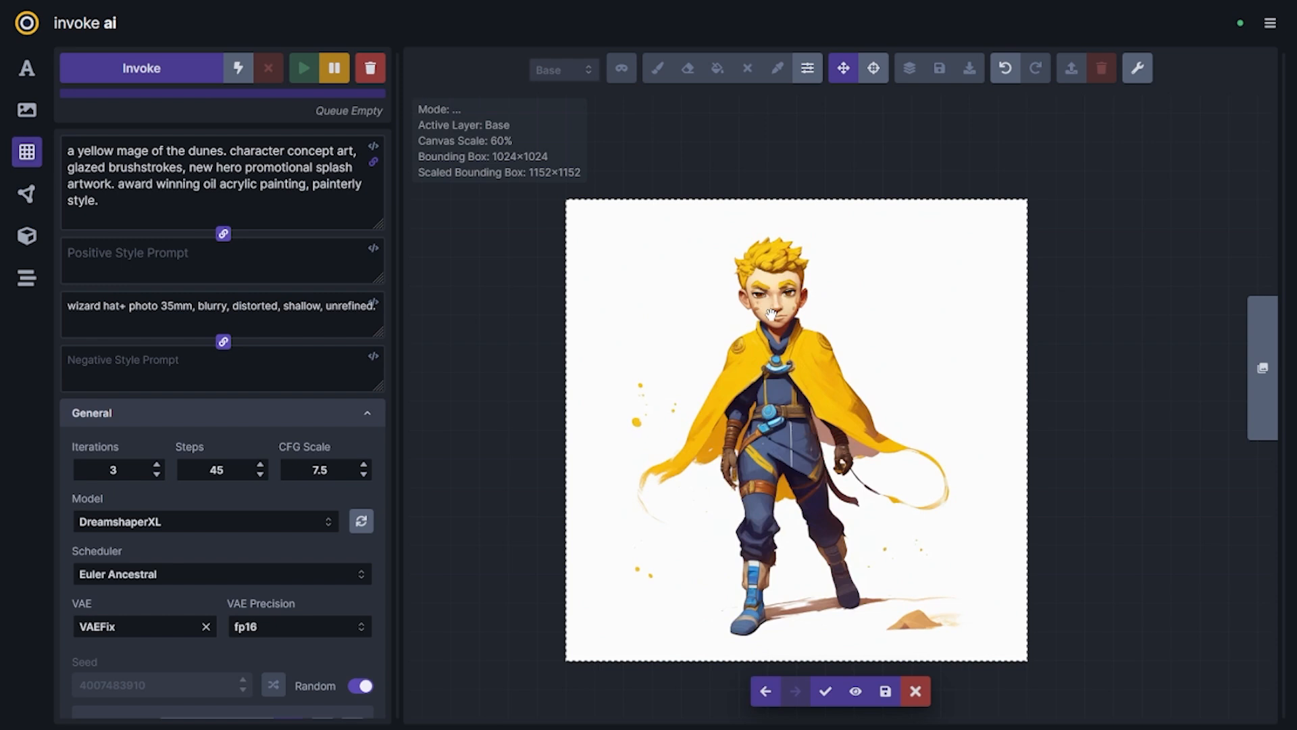
Compare the staged mage candidates and accept the brown-haired, pointed-ear figure holding a sword
{"action": "key", "text": "Left"}
{"action": "key", "text": "Left"}
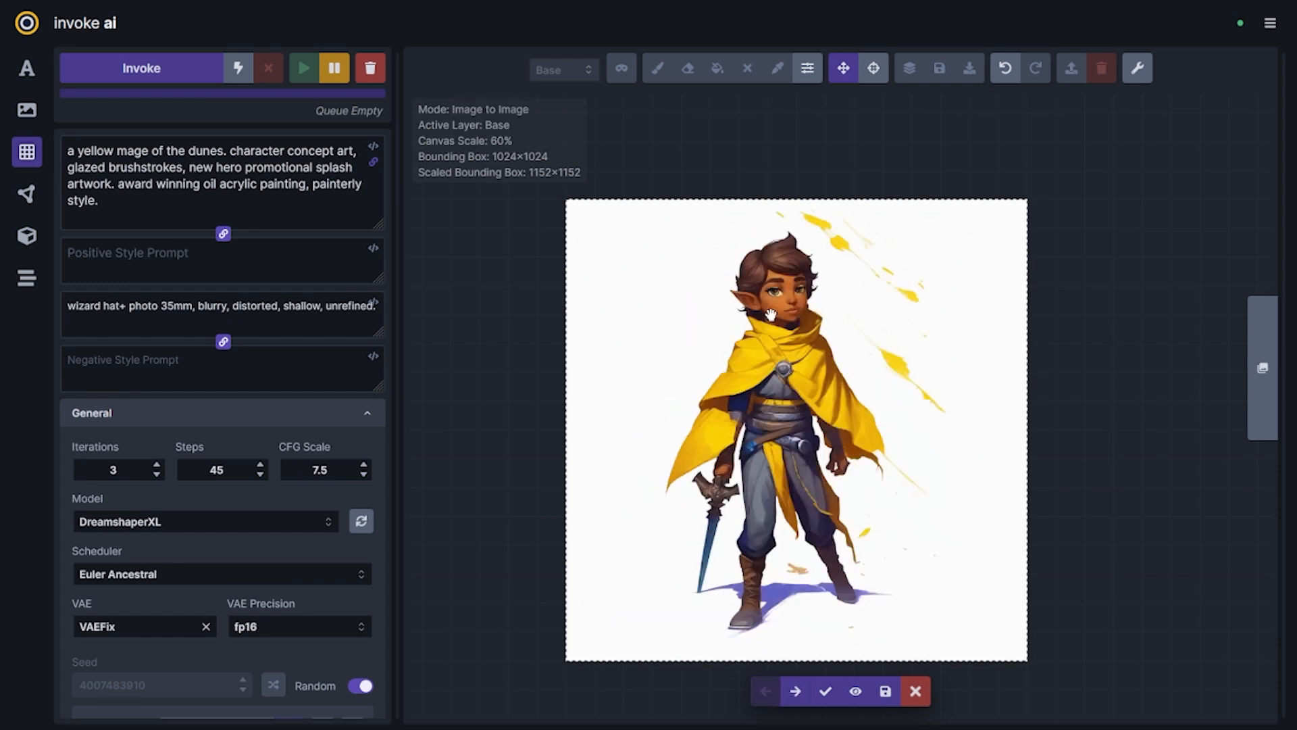
{"action": "key", "text": "Right"}
{"action": "key", "text": "Right"}
{"action": "key", "text": "Left"}
{"action": "key", "text": "Left"}
{"action": "left_click", "coordinate": [826, 691]}
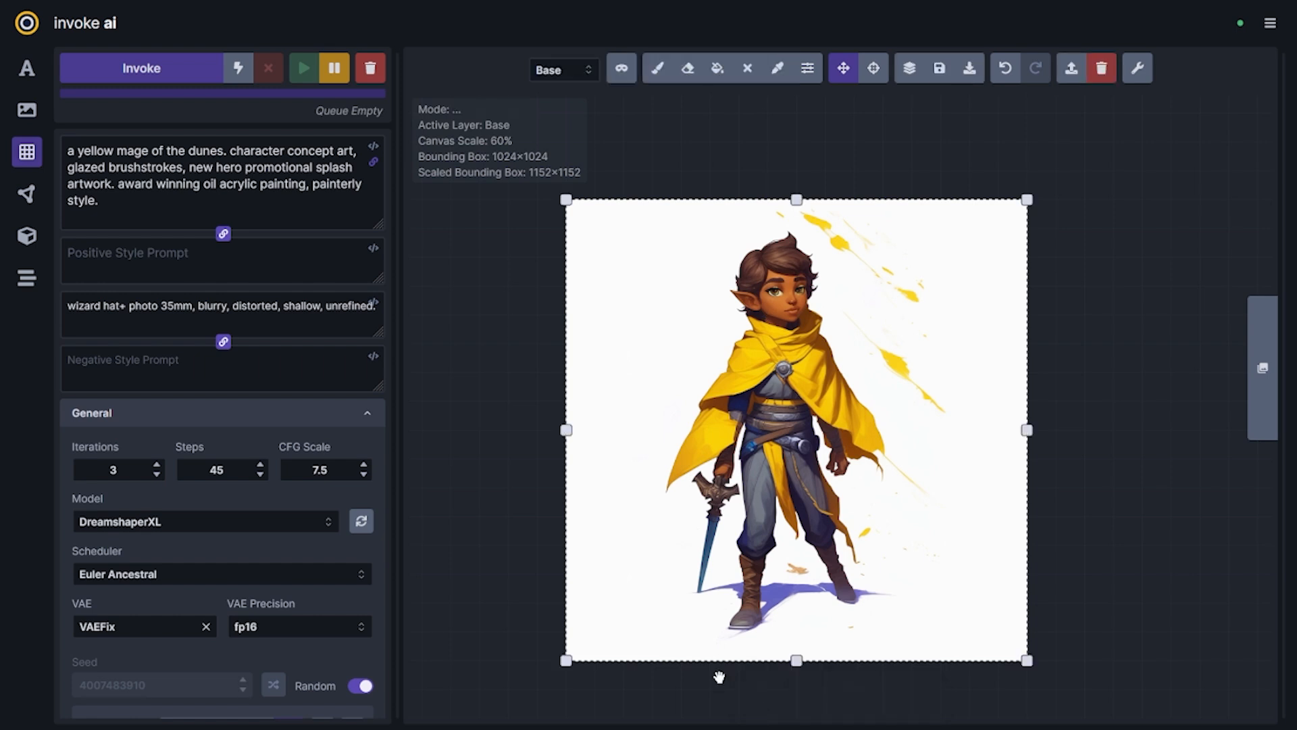
Paint out the sword in white, mask the adjacent cape and hand, inpaint them and clear the remaining queue
{"action": "key", "text": "b"}
{"action": "left_click_drag", "start_coordinate": [698, 574], "coordinate": [726, 490]}
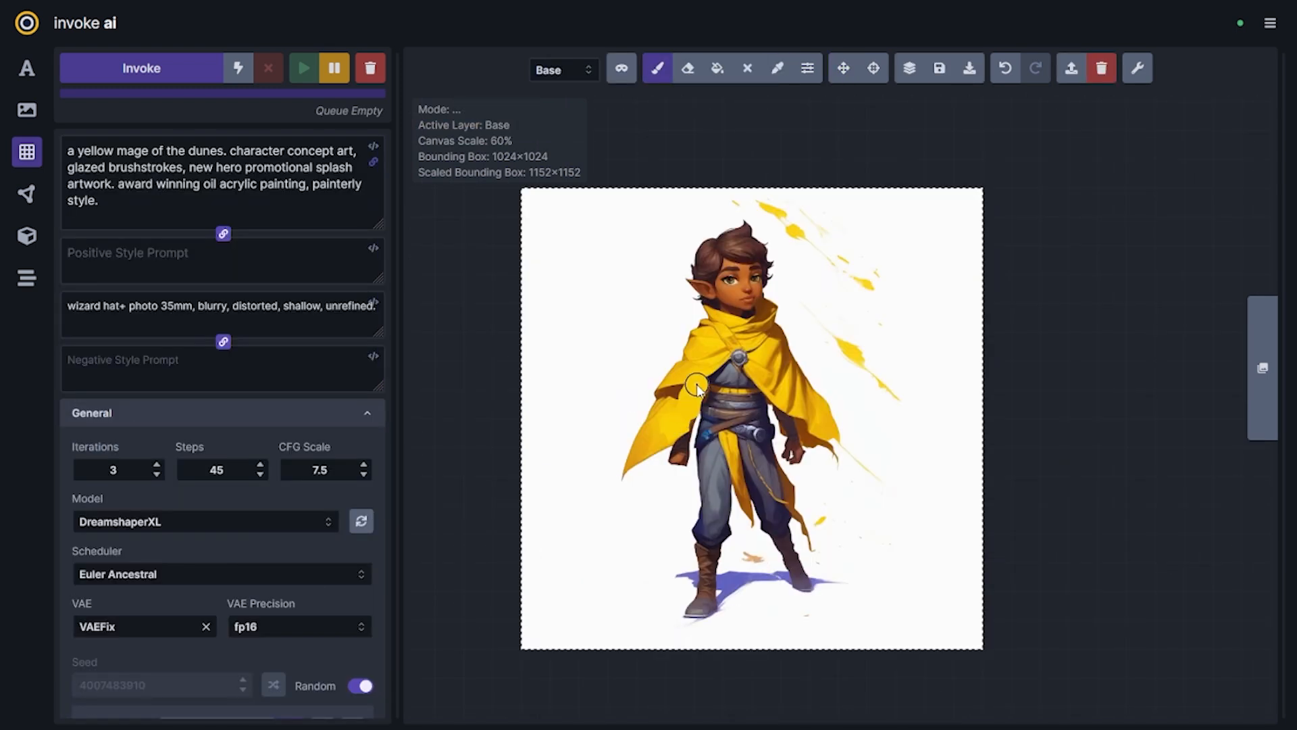
{"action": "key", "text": "q"}
{"action": "mouse_move", "coordinate": [696, 486]}
{"action": "left_mouse_down"}
{"action": "mouse_move", "coordinate": [629, 466]}
{"action": "mouse_move", "coordinate": [745, 308]}
{"action": "left_mouse_up"}
{"action": "key", "text": "ctrl+Return"}
{"action": "scroll", "coordinate": [243, 458], "scroll_direction": "down", "scroll_amount": 3}
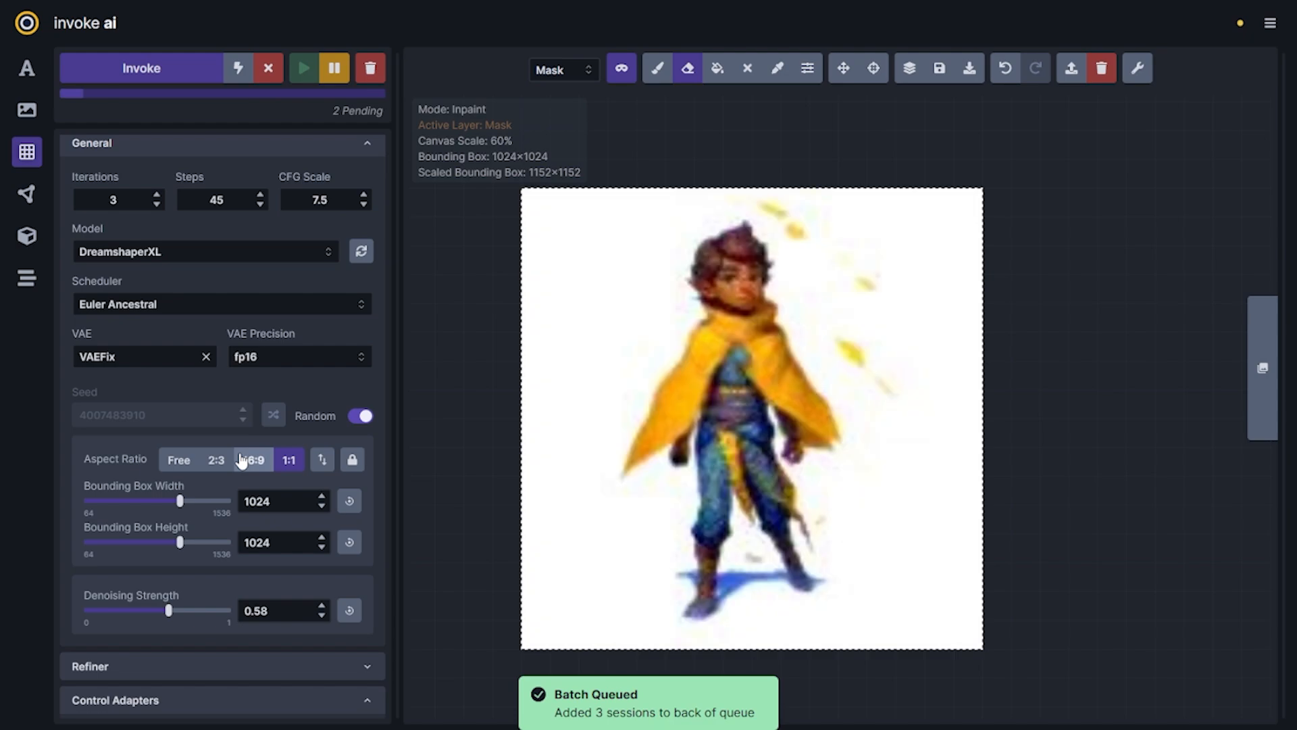
{"action": "left_click", "coordinate": [383, 69]}
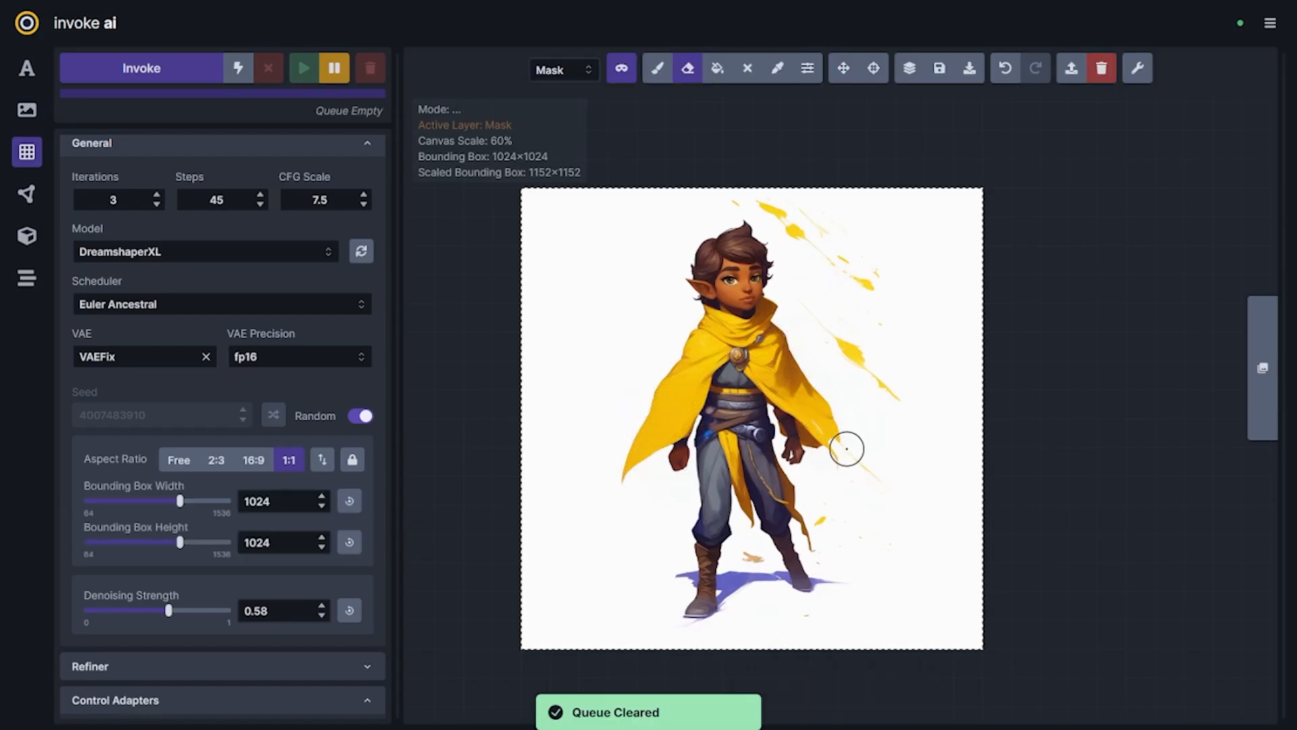
{"action": "key", "text": "ctrl+Return"}
{"action": "scroll", "coordinate": [355, 463], "scroll_direction": "up", "scroll_amount": 3}
{"action": "scroll", "coordinate": [355, 463], "scroll_direction": "up", "scroll_amount": 3}
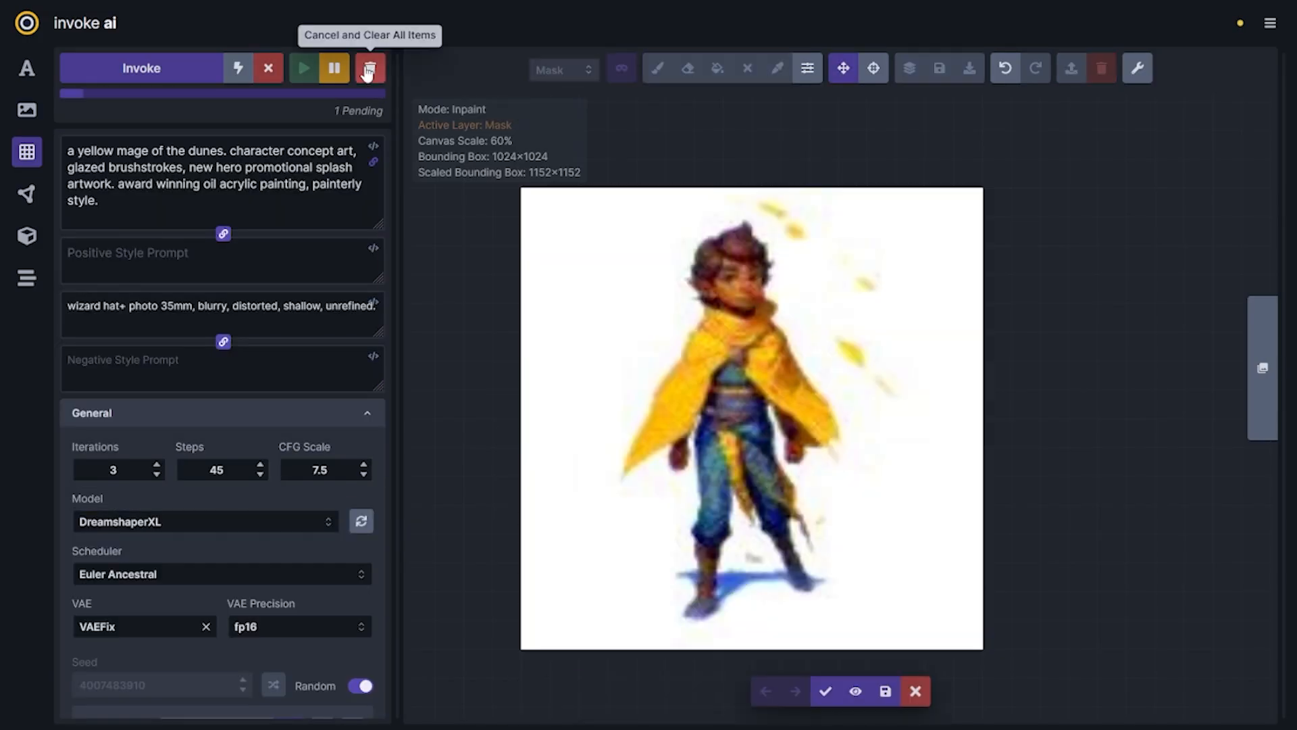
{"action": "left_click", "coordinate": [371, 68]}
Paint sand-coloured dune patches and pale blue-grey sky patches on the base layer at both sides of the figure
{"action": "left_click", "coordinate": [807, 69]}
{"action": "key", "text": "q"}
{"action": "mouse_move", "coordinate": [553, 365]}
{"action": "left_mouse_down"}
{"action": "mouse_move", "coordinate": [597, 512]}
{"action": "mouse_move", "coordinate": [658, 517]}
{"action": "left_mouse_up"}
{"action": "mouse_move", "coordinate": [868, 551]}
{"action": "left_mouse_down"}
{"action": "mouse_move", "coordinate": [901, 426]}
{"action": "mouse_move", "coordinate": [949, 362]}
{"action": "left_mouse_up"}
{"action": "left_click", "coordinate": [807, 68]}
{"action": "left_click_drag", "start_coordinate": [935, 274], "coordinate": [854, 301]}
{"action": "left_click_drag", "start_coordinate": [575, 274], "coordinate": [618, 348]}
Mask the whole background around the figure, set Denoising Strength to 0.77 and generate desert scenery
{"action": "key", "text": "q"}
{"action": "mouse_move", "coordinate": [871, 534]}
{"action": "left_mouse_down"}
{"action": "mouse_move", "coordinate": [897, 420]}
{"action": "mouse_move", "coordinate": [635, 591]}
{"action": "mouse_move", "coordinate": [753, 569]}
{"action": "left_mouse_up"}
{"action": "left_click_drag", "start_coordinate": [843, 500], "coordinate": [837, 560]}
{"action": "left_click_drag", "start_coordinate": [530, 222], "coordinate": [973, 215]}
{"action": "left_click", "coordinate": [141, 68]}
{"action": "scroll", "coordinate": [266, 385], "scroll_direction": "down", "scroll_amount": 4}
{"action": "left_click", "coordinate": [370, 69]}
{"action": "left_click_drag", "start_coordinate": [175, 613], "coordinate": [197, 611]}
{"action": "key", "text": "ctrl+Return"}
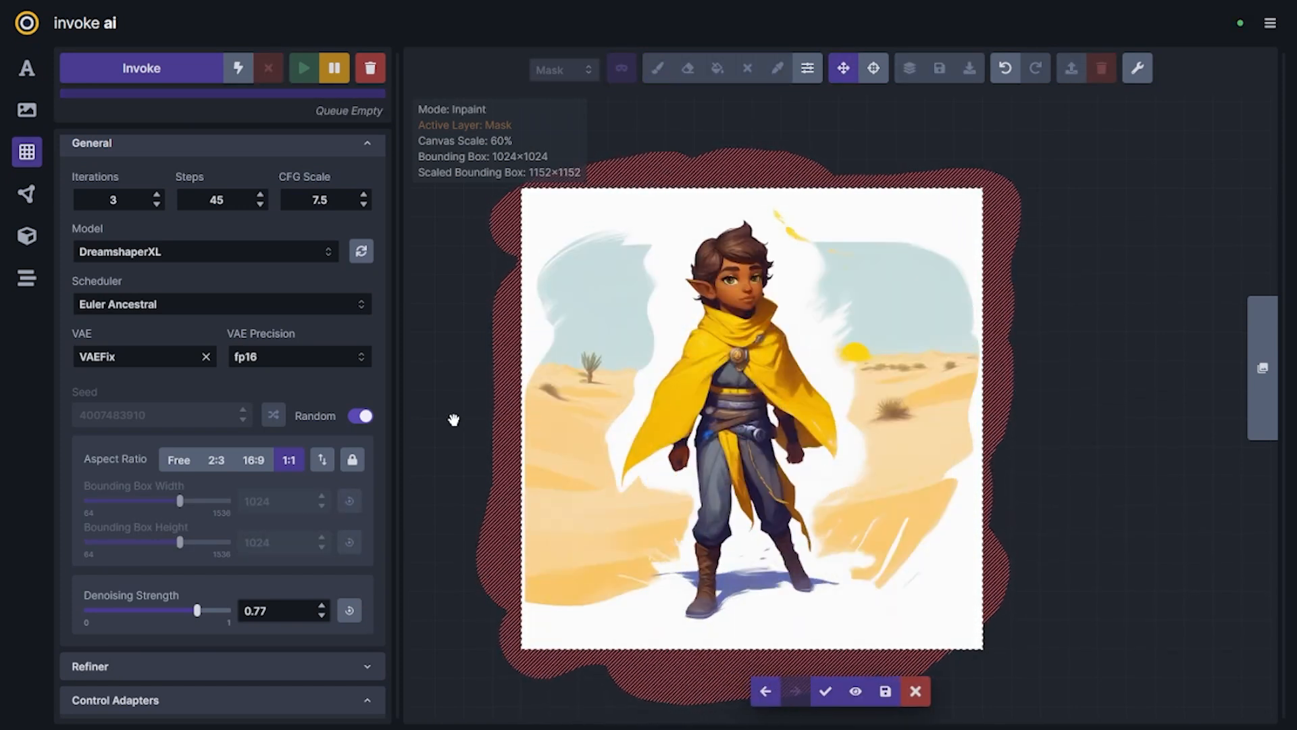
Accept the desert background with cacti and low sun, and remove the mask from the canvas
{"action": "left_click", "coordinate": [824, 692]}
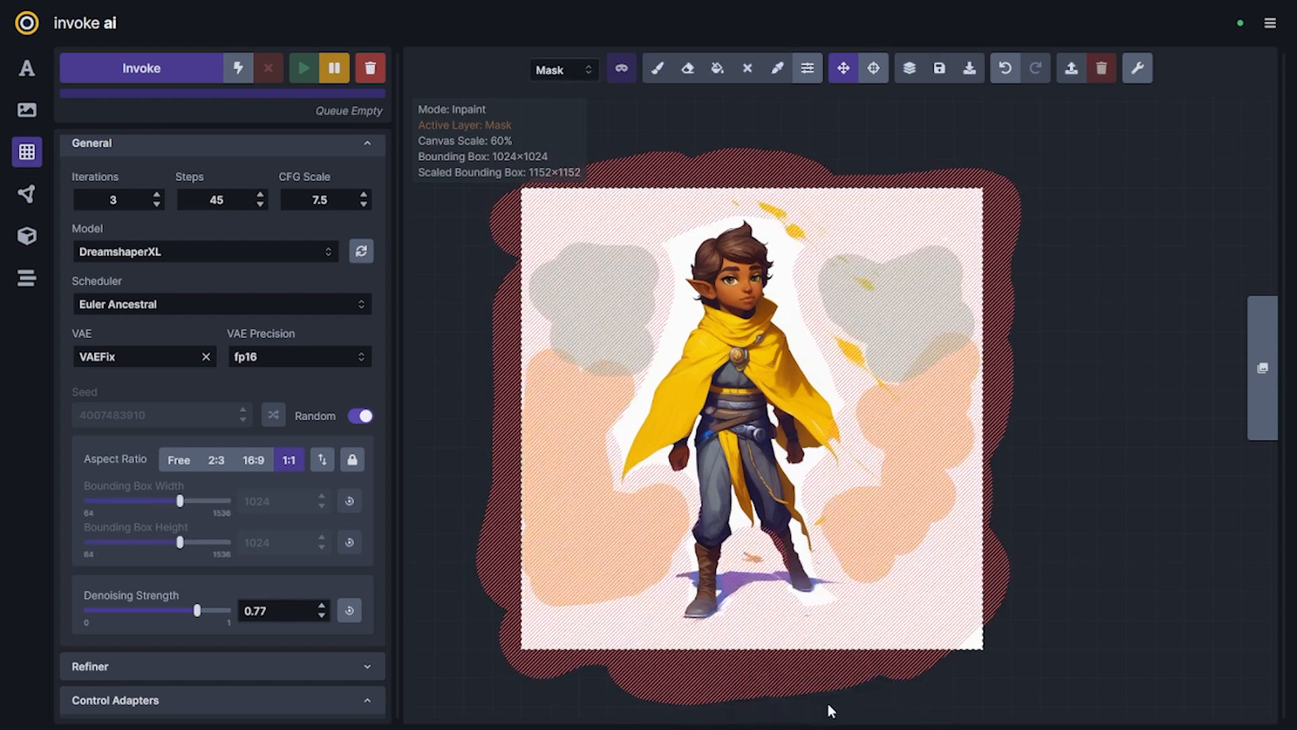
{"action": "key", "text": "shift+d"}
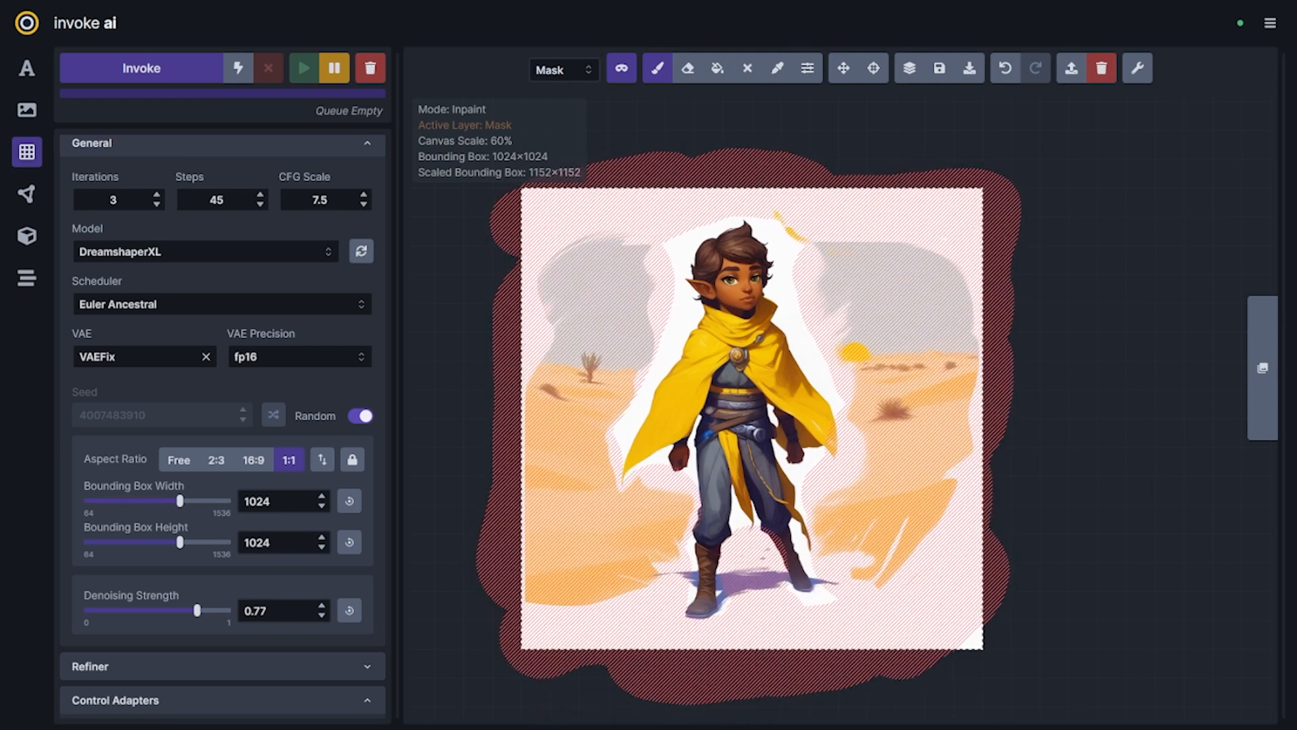
{"action": "key", "text": "h"}
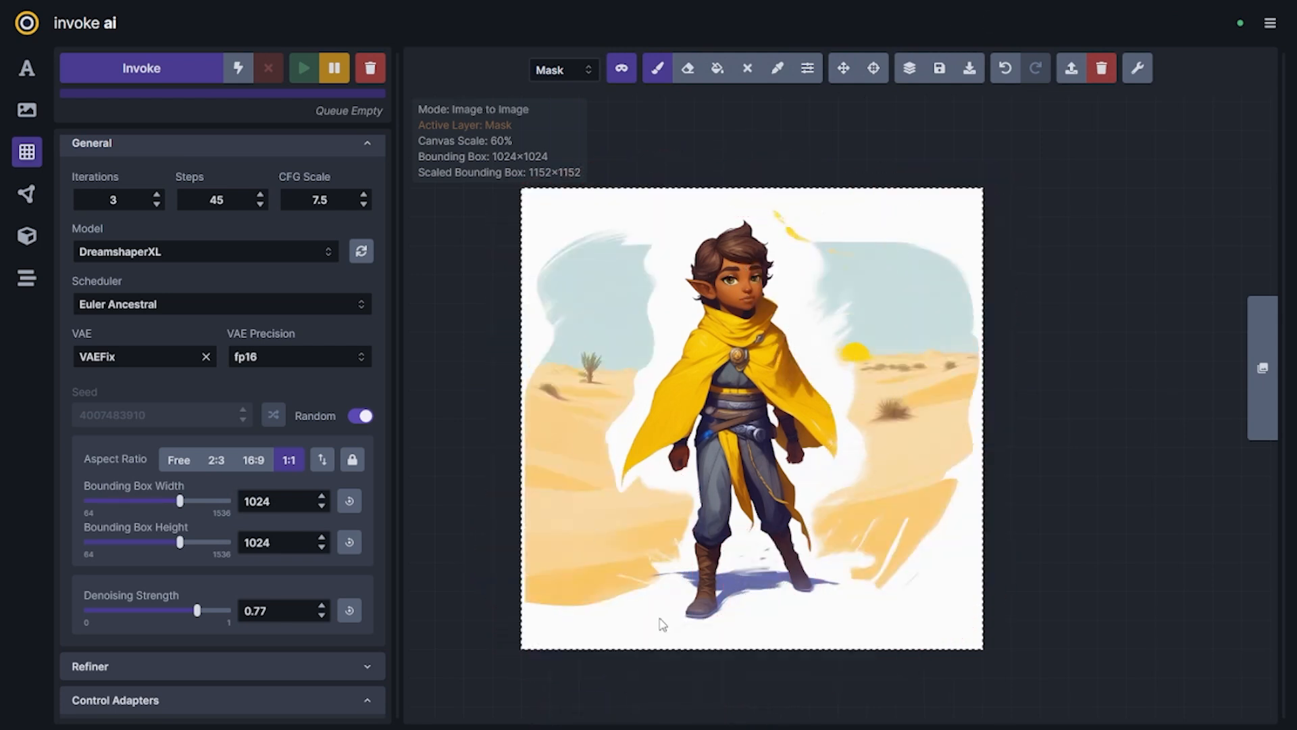
Erase the base layer along both sides of the figure, from beside the head down to the feet
{"action": "key", "text": "e"}
{"action": "key", "text": "q"}
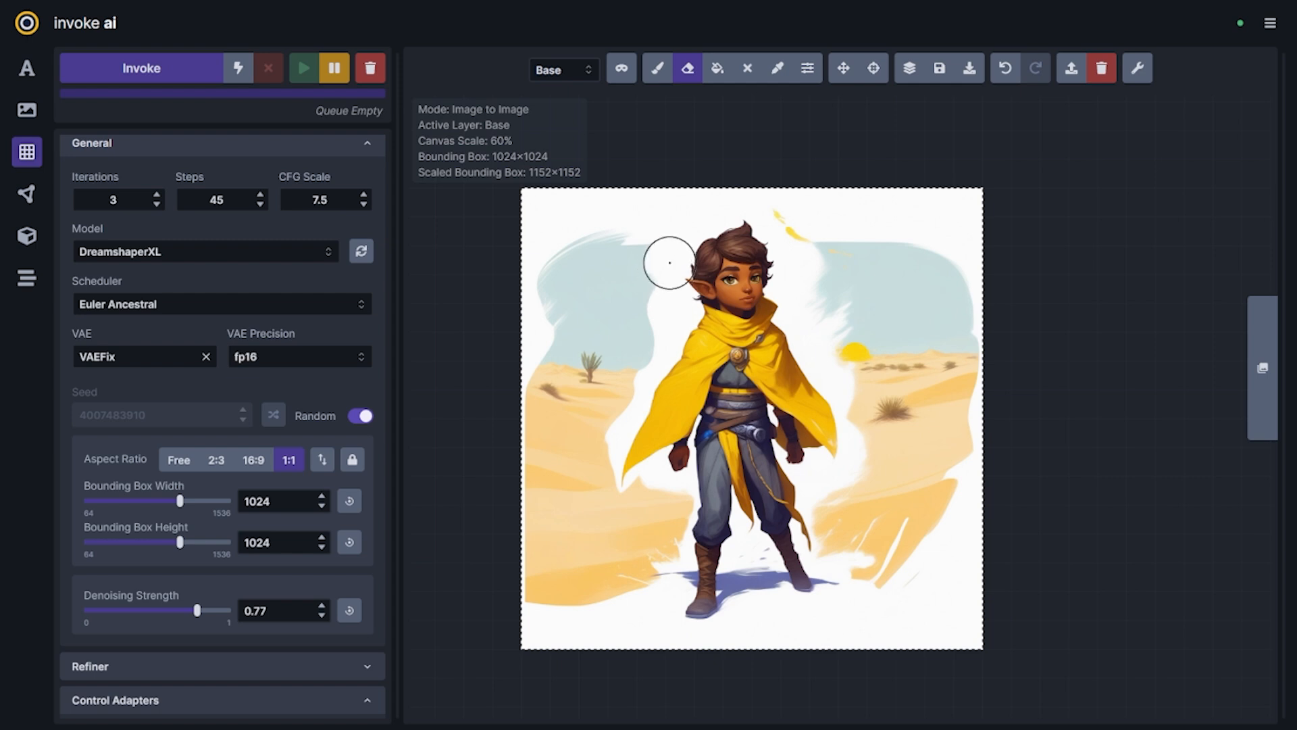
{"action": "mouse_move", "coordinate": [669, 262]}
{"action": "left_mouse_down"}
{"action": "mouse_move", "coordinate": [673, 331]}
{"action": "mouse_move", "coordinate": [608, 463]}
{"action": "mouse_move", "coordinate": [655, 471]}
{"action": "mouse_move", "coordinate": [687, 588]}
{"action": "mouse_move", "coordinate": [680, 475]}
{"action": "left_mouse_up"}
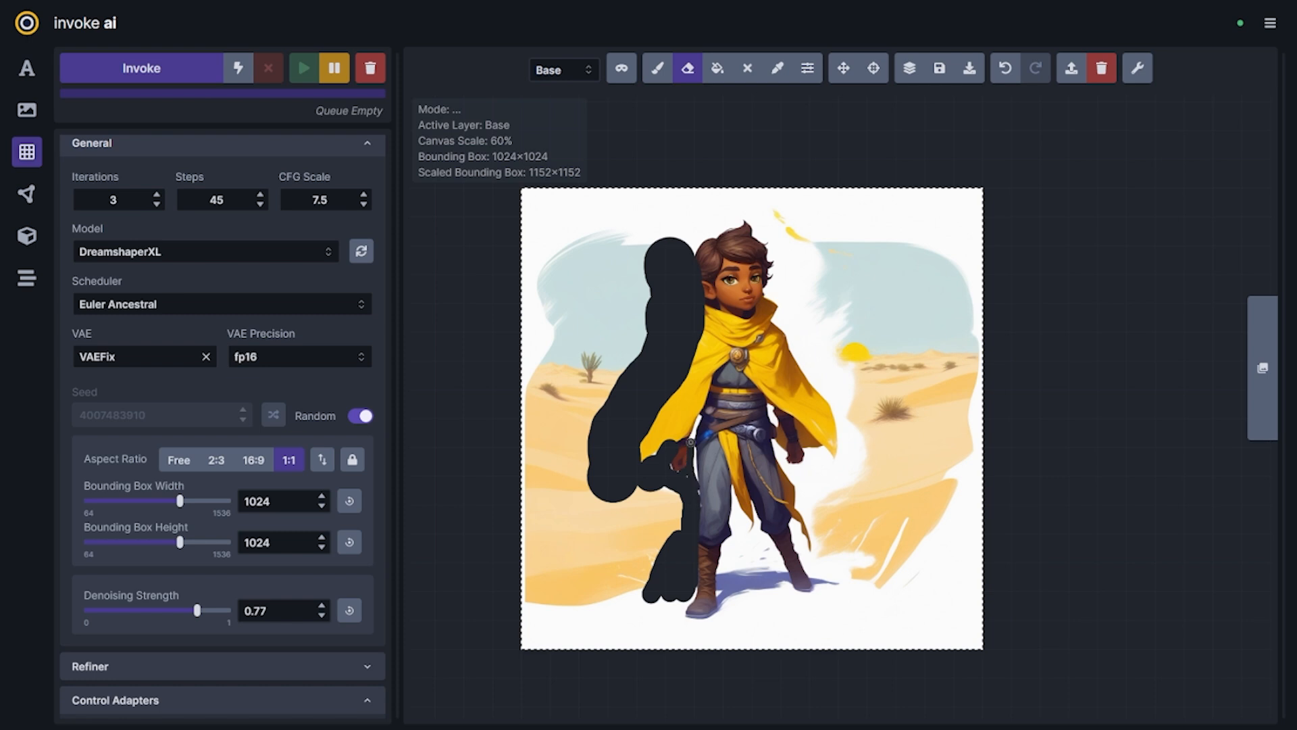
{"action": "mouse_move", "coordinate": [809, 475]}
{"action": "left_mouse_down"}
{"action": "mouse_move", "coordinate": [807, 324]}
{"action": "mouse_move", "coordinate": [828, 359]}
{"action": "mouse_move", "coordinate": [808, 538]}
{"action": "mouse_move", "coordinate": [870, 525]}
{"action": "mouse_move", "coordinate": [905, 540]}
{"action": "left_mouse_up"}
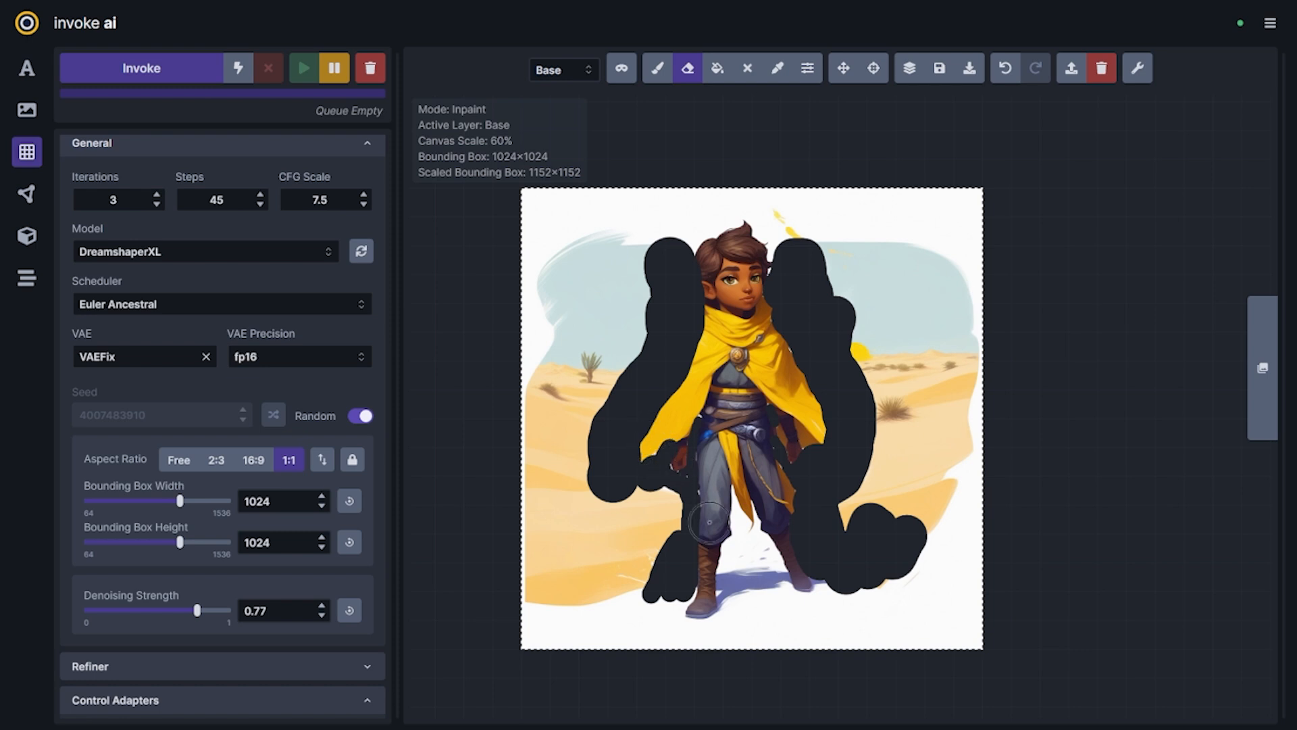
Change the infill method to lama and generate new content for the erased areas
{"action": "scroll", "coordinate": [348, 494], "scroll_direction": "down", "scroll_amount": 6}
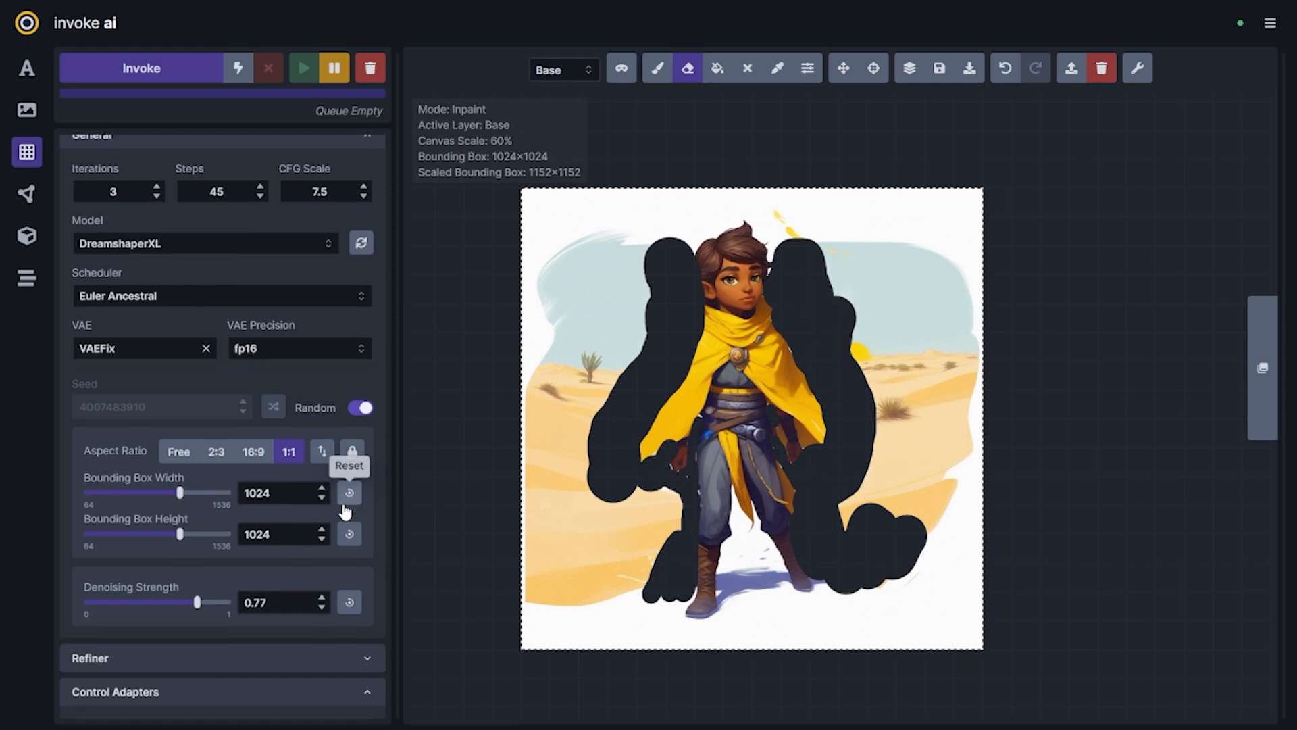
{"action": "left_click", "coordinate": [142, 256]}
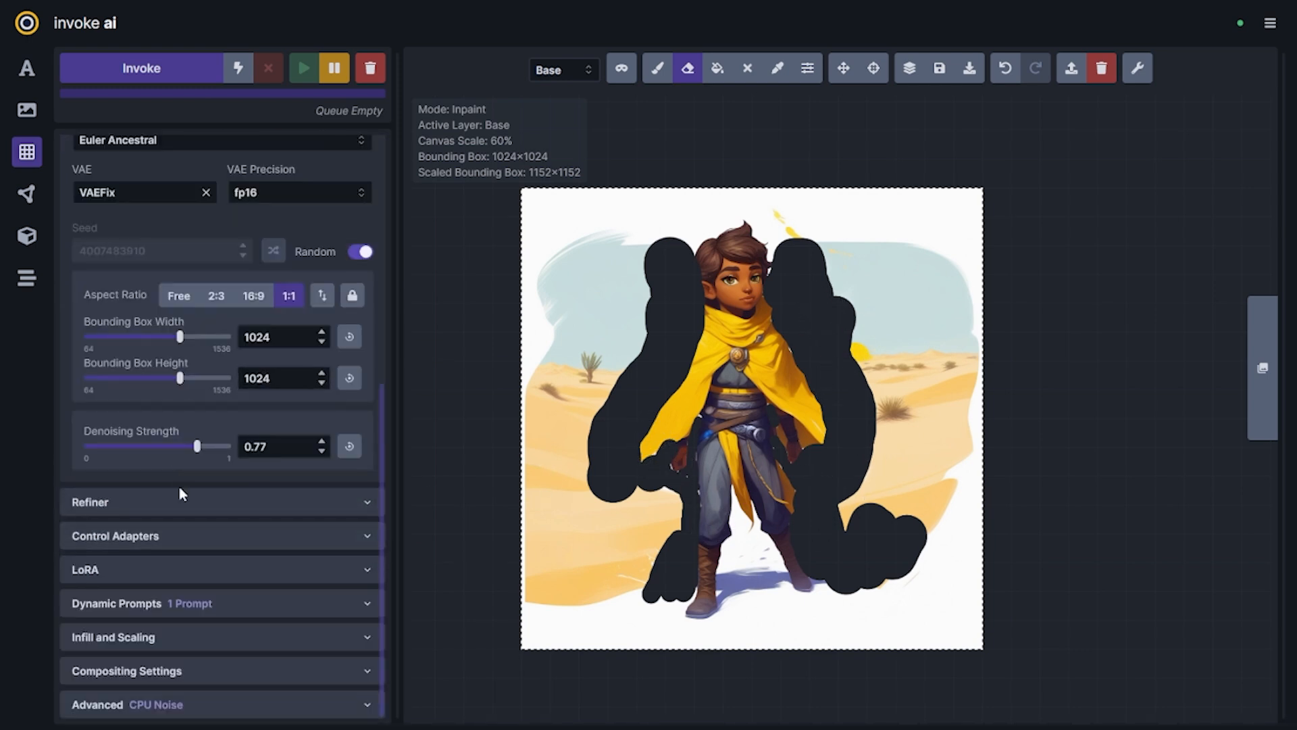
{"action": "left_click", "coordinate": [146, 638]}
{"action": "scroll", "coordinate": [205, 612], "scroll_direction": "down", "scroll_amount": 3}
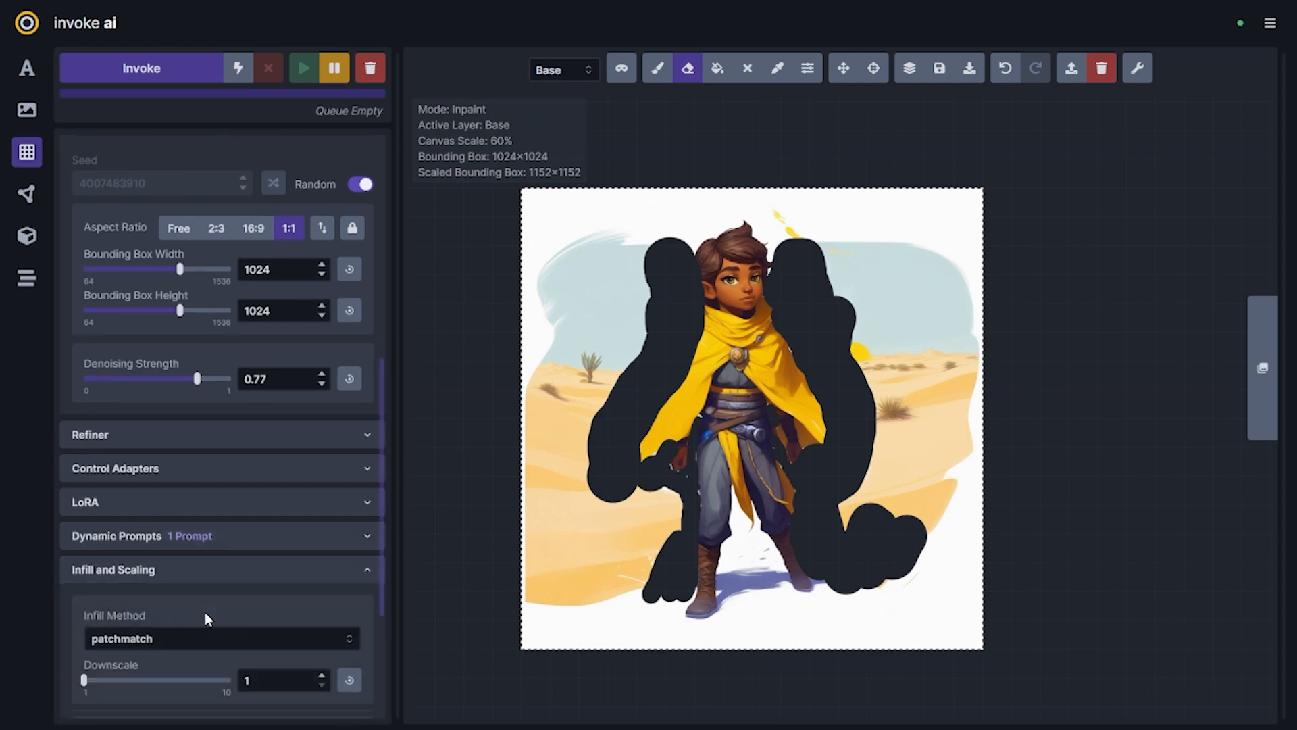
{"action": "left_click", "coordinate": [162, 527]}
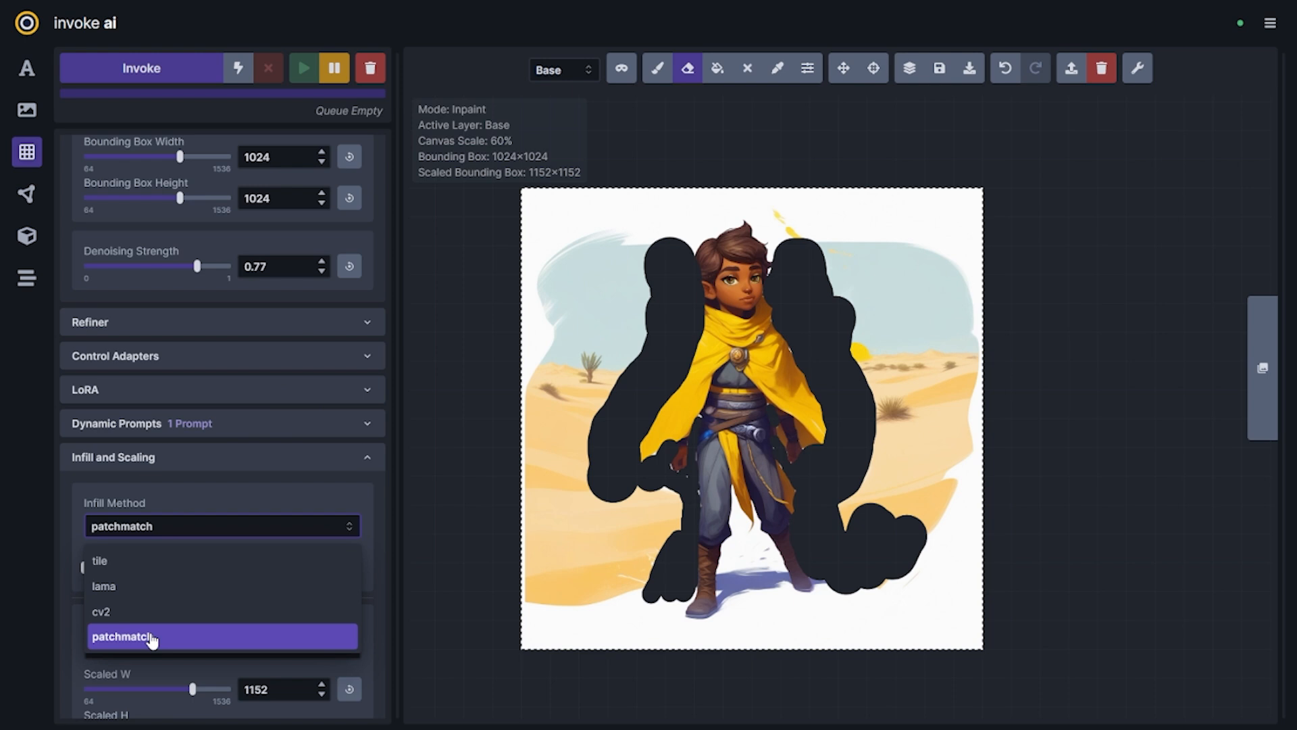
{"action": "left_click", "coordinate": [156, 586]}
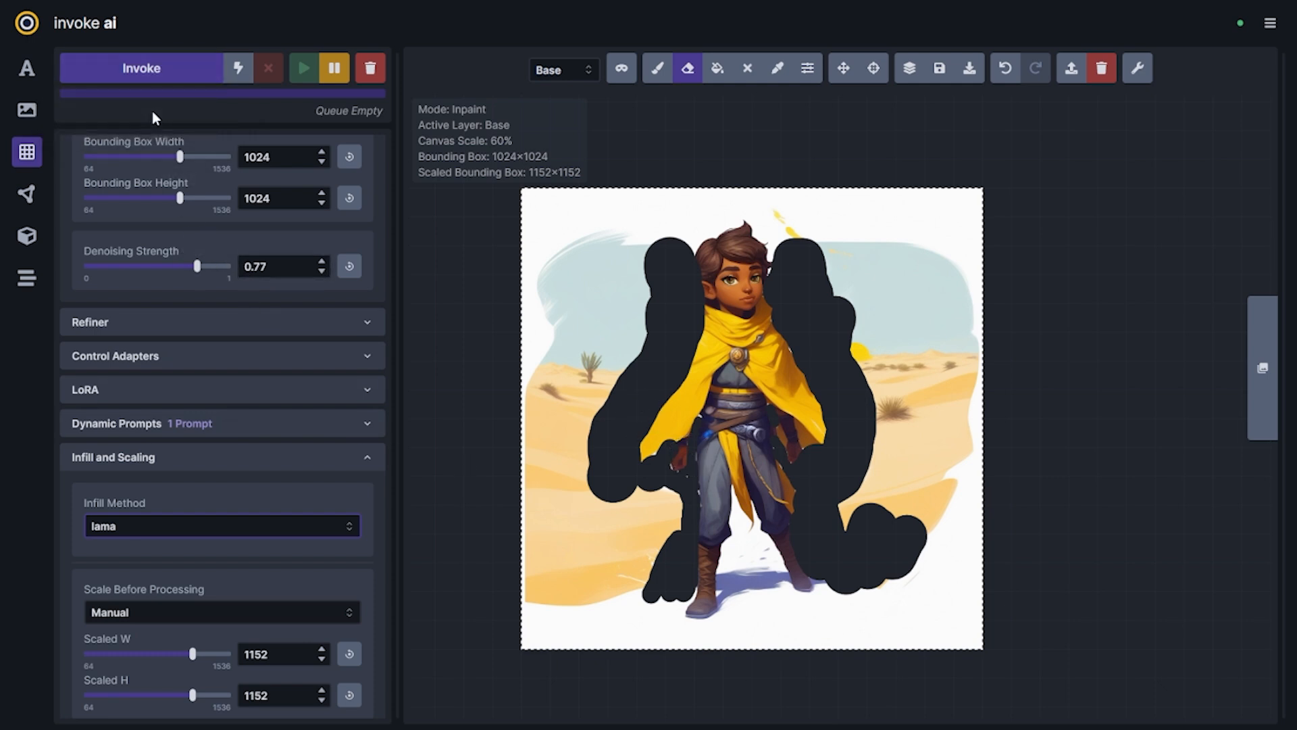
{"action": "left_click", "coordinate": [159, 70]}
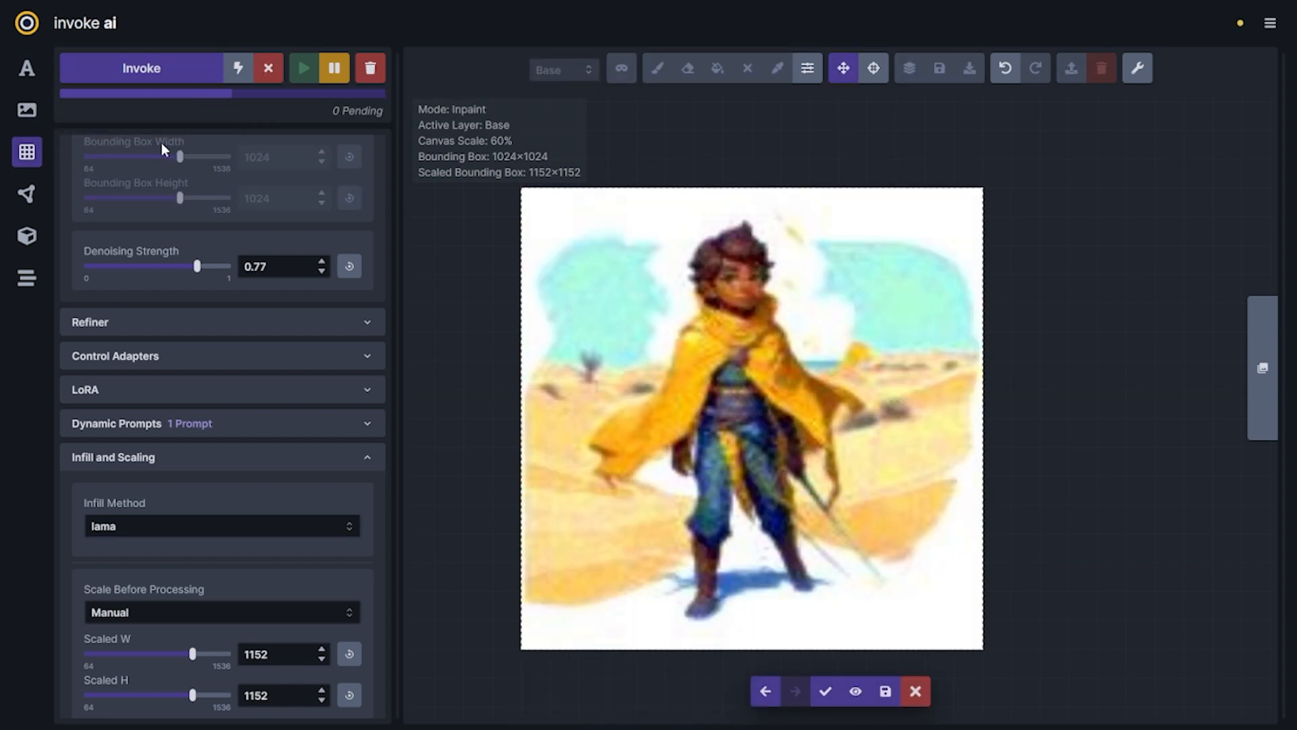
Accept the infilled figure, mask the areas beside the head, lower cape and legs, inpaint them and accept a result
{"action": "left_click", "coordinate": [825, 691]}
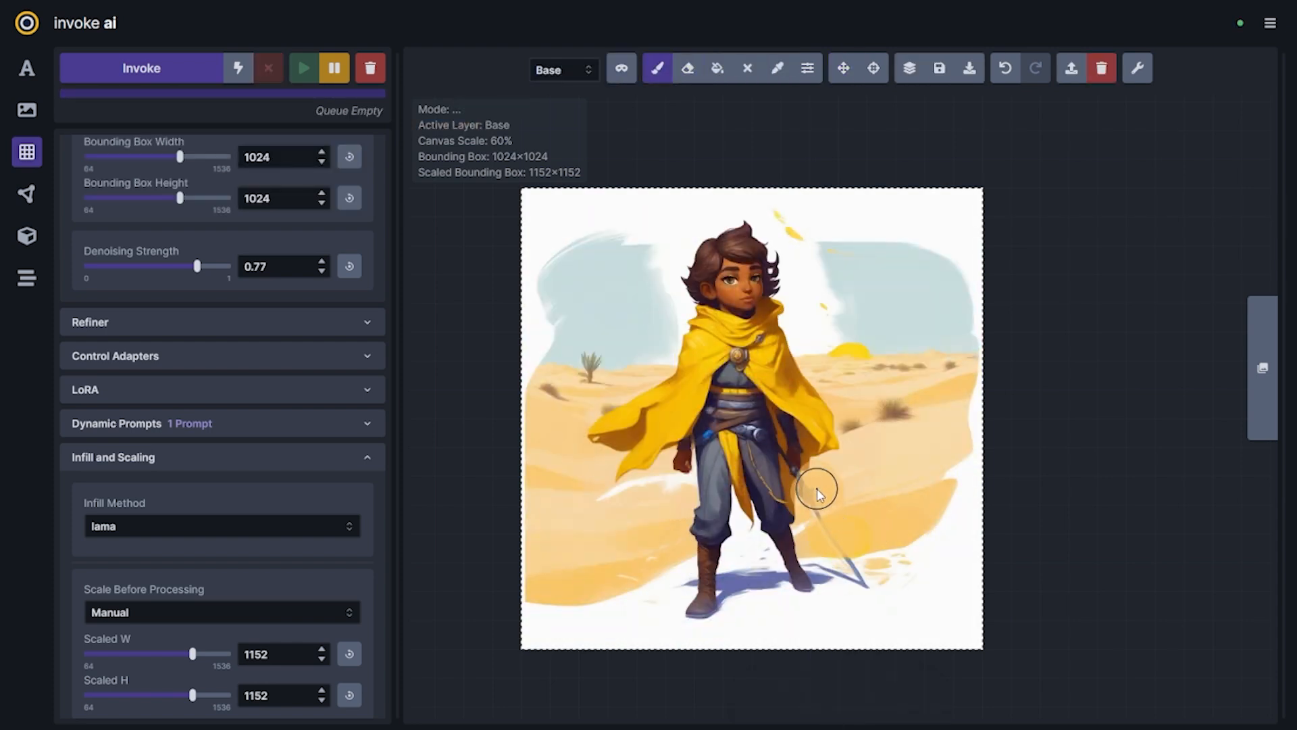
{"action": "key", "text": "q"}
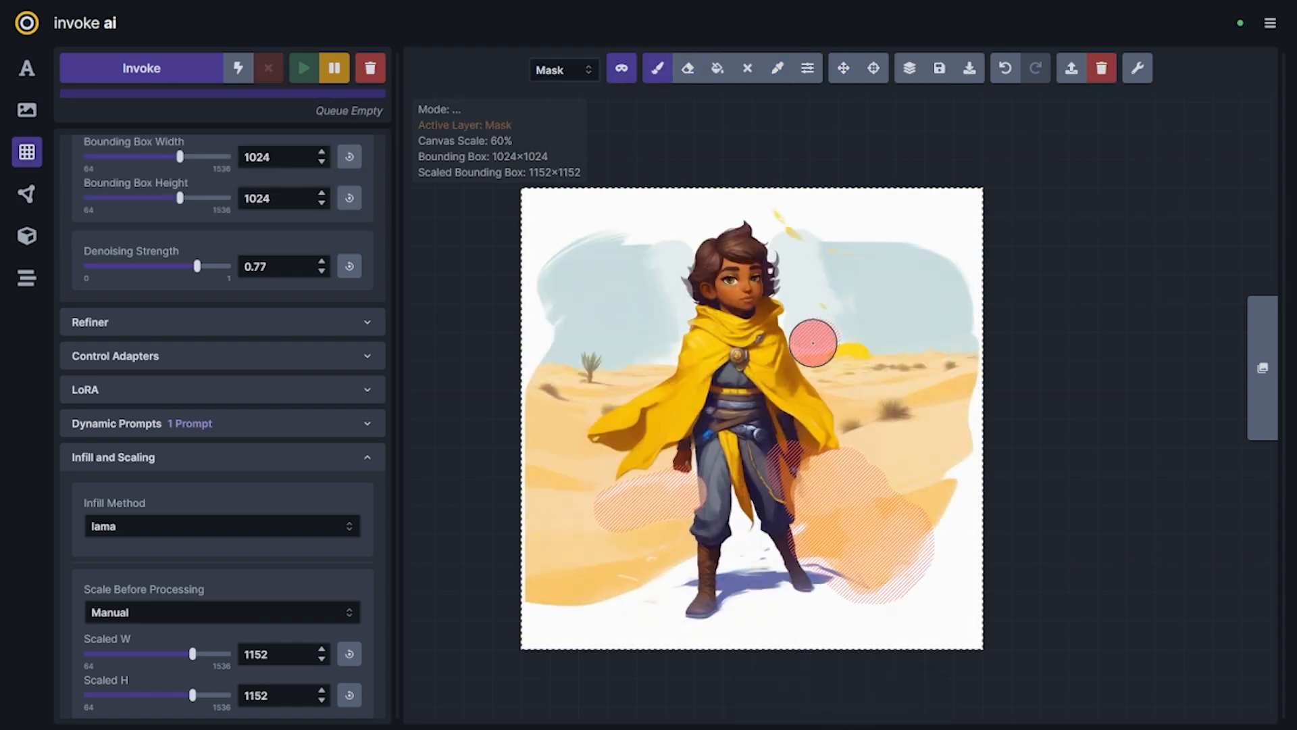
{"action": "key", "text": "e"}
{"action": "key", "text": "ctrl+Return"}
{"action": "scroll", "coordinate": [197, 371], "scroll_direction": "up", "scroll_amount": 6}
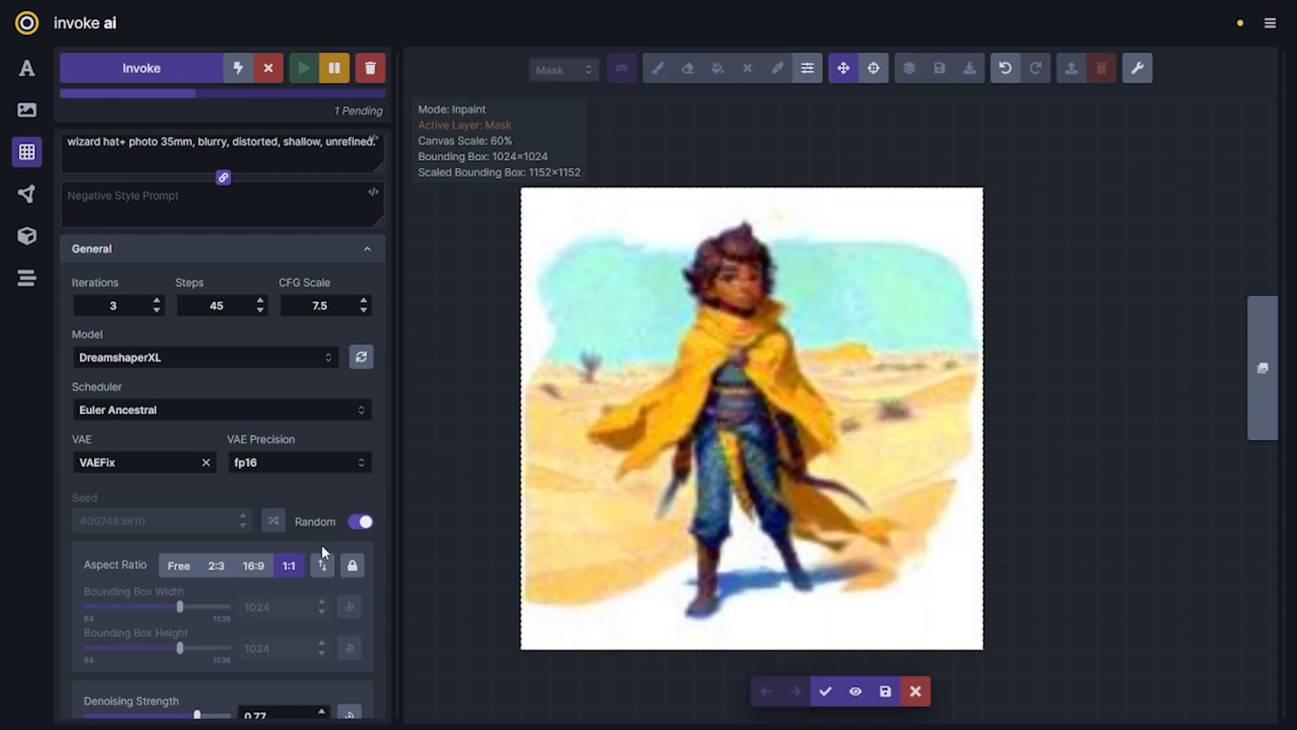
{"action": "left_click", "coordinate": [824, 690]}
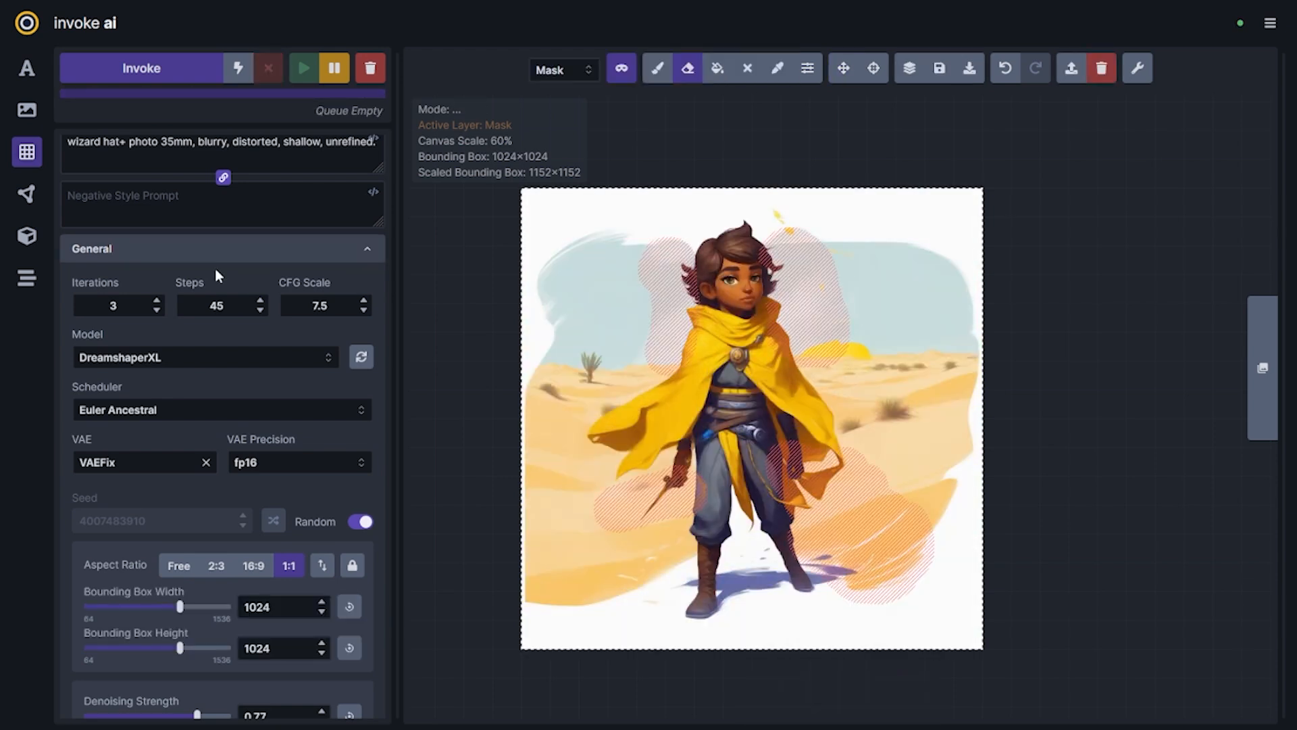
Add "SWORD." to the start of the negative prompt, regenerate the masked areas and accept a version without a weapon
{"action": "scroll", "coordinate": [215, 269], "scroll_direction": "up", "scroll_amount": 3}
{"action": "left_click", "coordinate": [69, 305]}
{"action": "type", "text": "SWORD."}
{"action": "key", "text": "shift+c"}
{"action": "key", "text": "ctrl+Return"}
{"action": "left_click", "coordinate": [327, 388]}
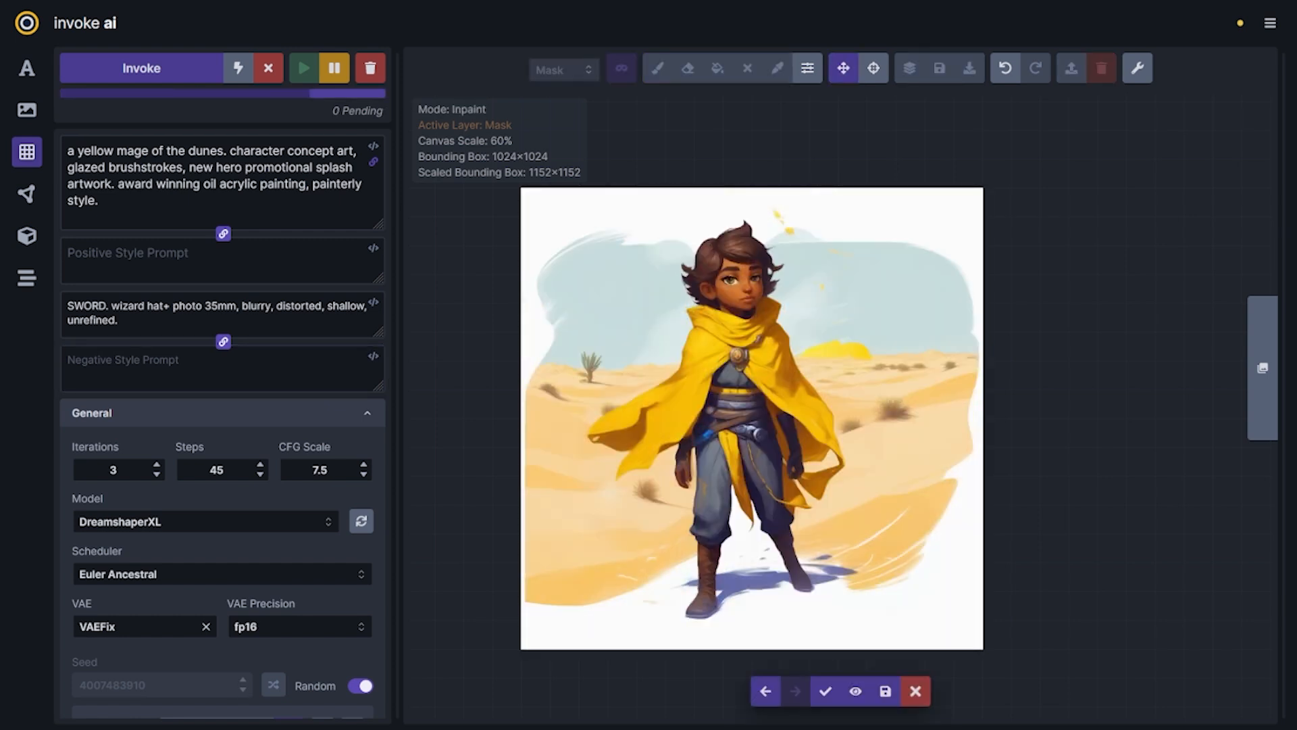
{"action": "left_click", "coordinate": [824, 691]}
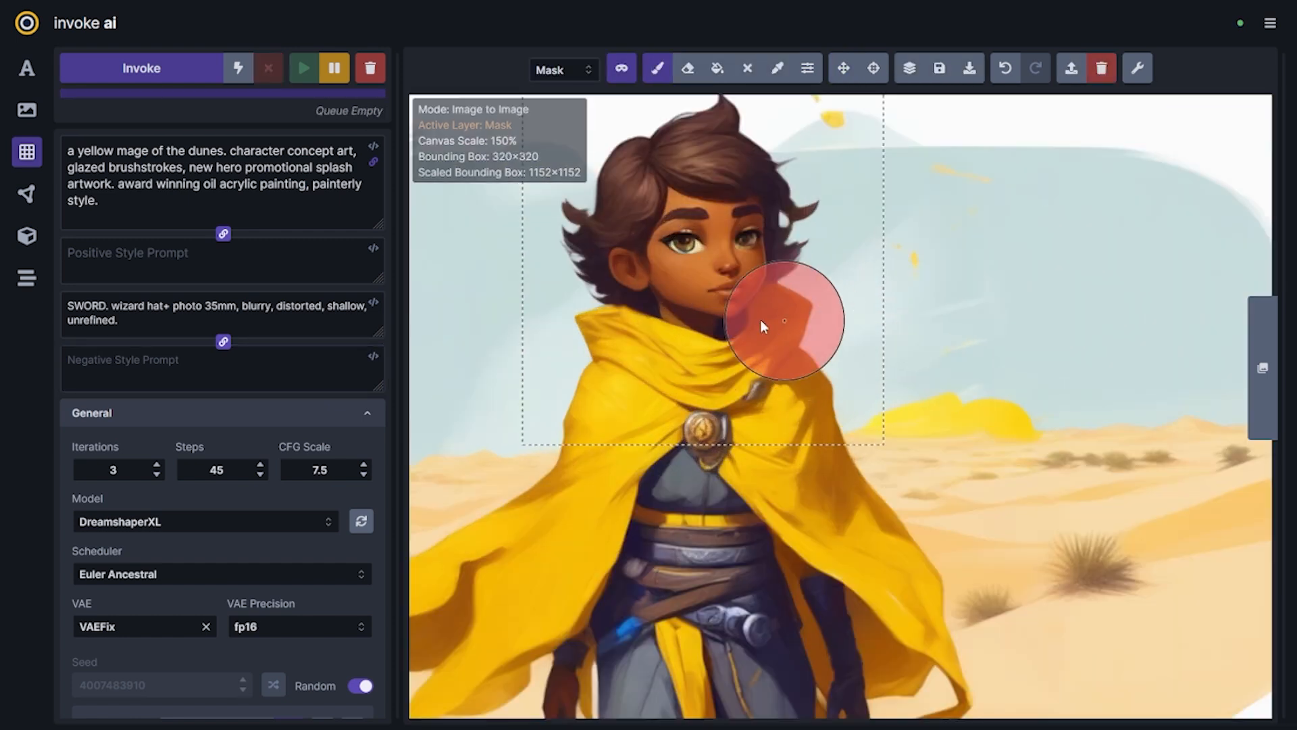
Fit a 320×320 bounding box around the head, mask the face and regenerate it in finer detail
{"action": "scroll", "coordinate": [223, 271], "scroll_direction": "down", "scroll_amount": 5}
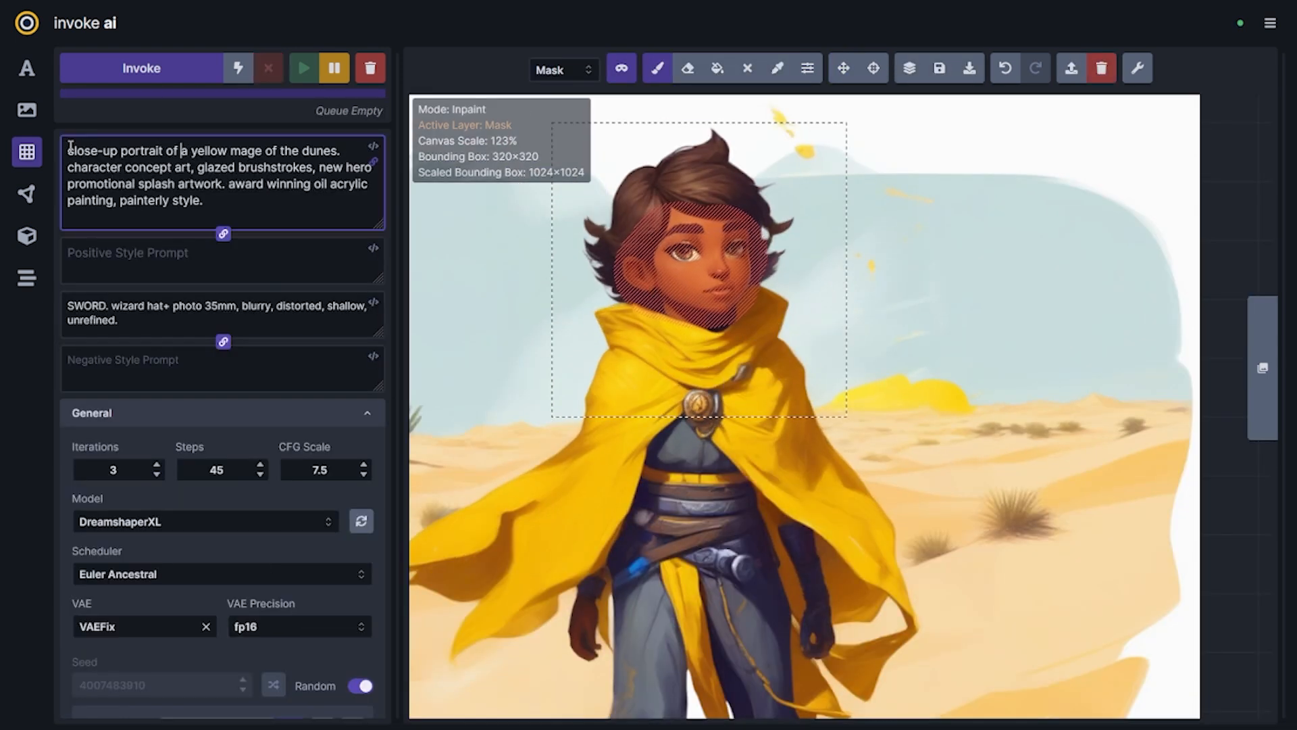
{"action": "key", "text": "ctrl+Return"}
{"action": "scroll", "coordinate": [70, 146], "scroll_direction": "down", "scroll_amount": 5}
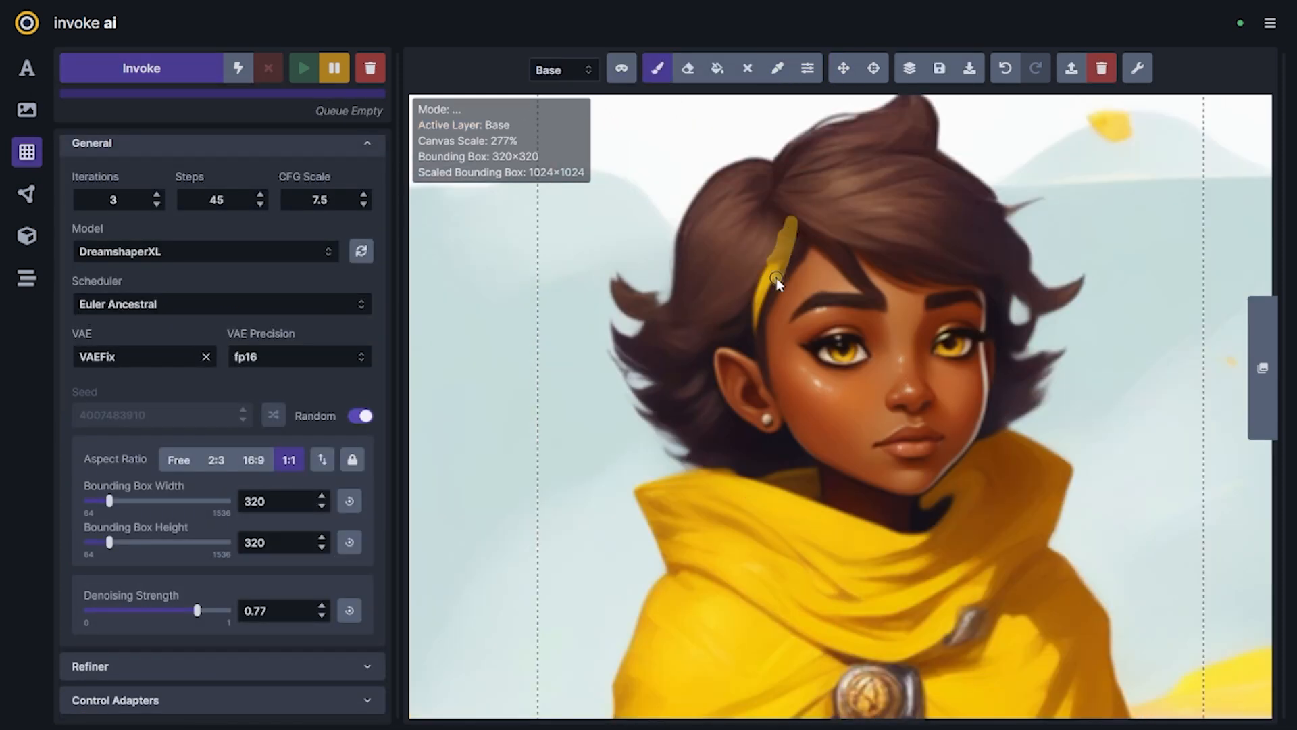
Paint golden highlight strands across the dark hair on the base layer
{"action": "left_click_drag", "start_coordinate": [611, 287], "coordinate": [709, 304]}
{"action": "left_click_drag", "start_coordinate": [682, 240], "coordinate": [778, 164]}
{"action": "left_click_drag", "start_coordinate": [789, 193], "coordinate": [1049, 196]}
{"action": "left_click_drag", "start_coordinate": [858, 241], "coordinate": [1073, 290]}
{"action": "scroll", "coordinate": [1061, 287], "scroll_direction": "down", "scroll_amount": 5}
Enlarge the brush and mask the hair around the golden strands for inpainting
{"action": "key", "text": "q"}
{"action": "key", "text": "bracketright"}
{"action": "key", "text": "bracketright"}
{"action": "key", "text": "bracketright"}
{"action": "key", "text": "bracketright"}
{"action": "key", "text": "bracketright"}
{"action": "mouse_move", "coordinate": [891, 392]}
{"action": "left_mouse_down"}
{"action": "mouse_move", "coordinate": [874, 211]}
{"action": "mouse_move", "coordinate": [933, 208]}
{"action": "left_mouse_up"}
{"action": "key", "text": "q"}
{"action": "key", "text": "q"}
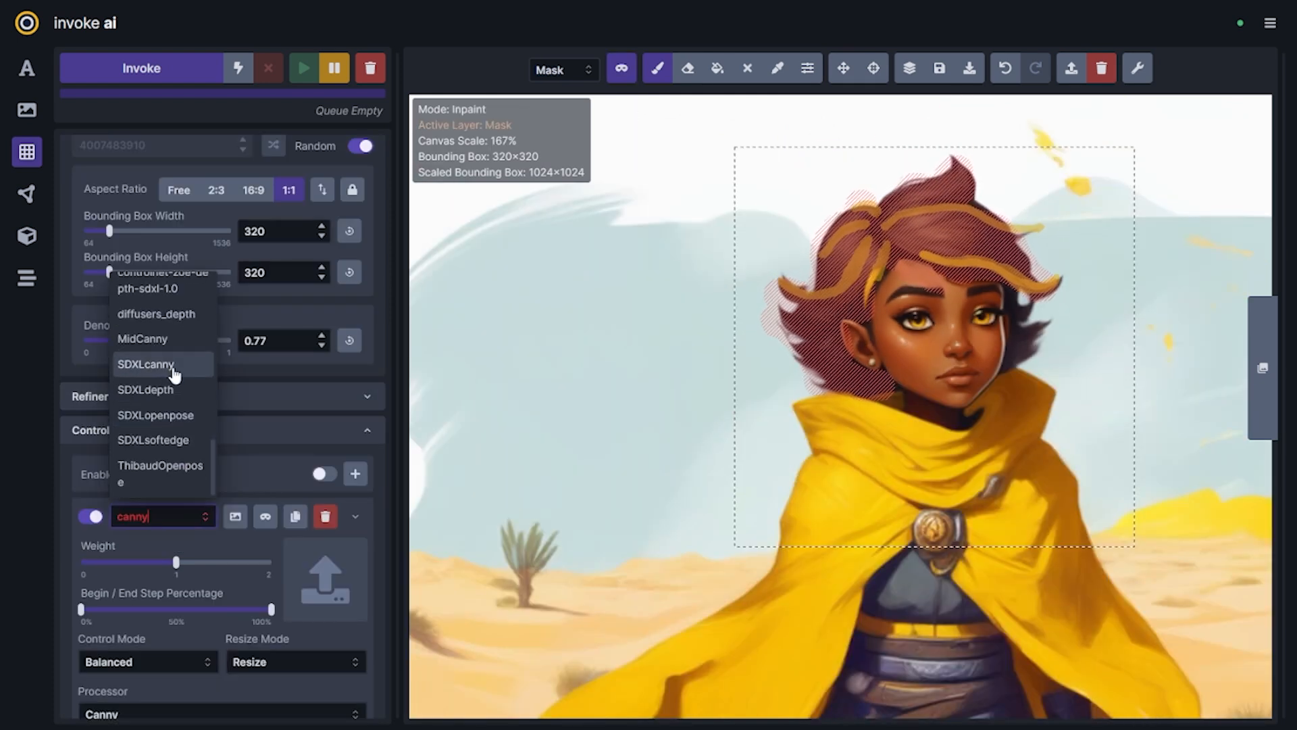
Cancel the running hair batch, lower Denoising Strength to 0.59 and regenerate the masked hair
{"action": "left_click", "coordinate": [174, 371]}
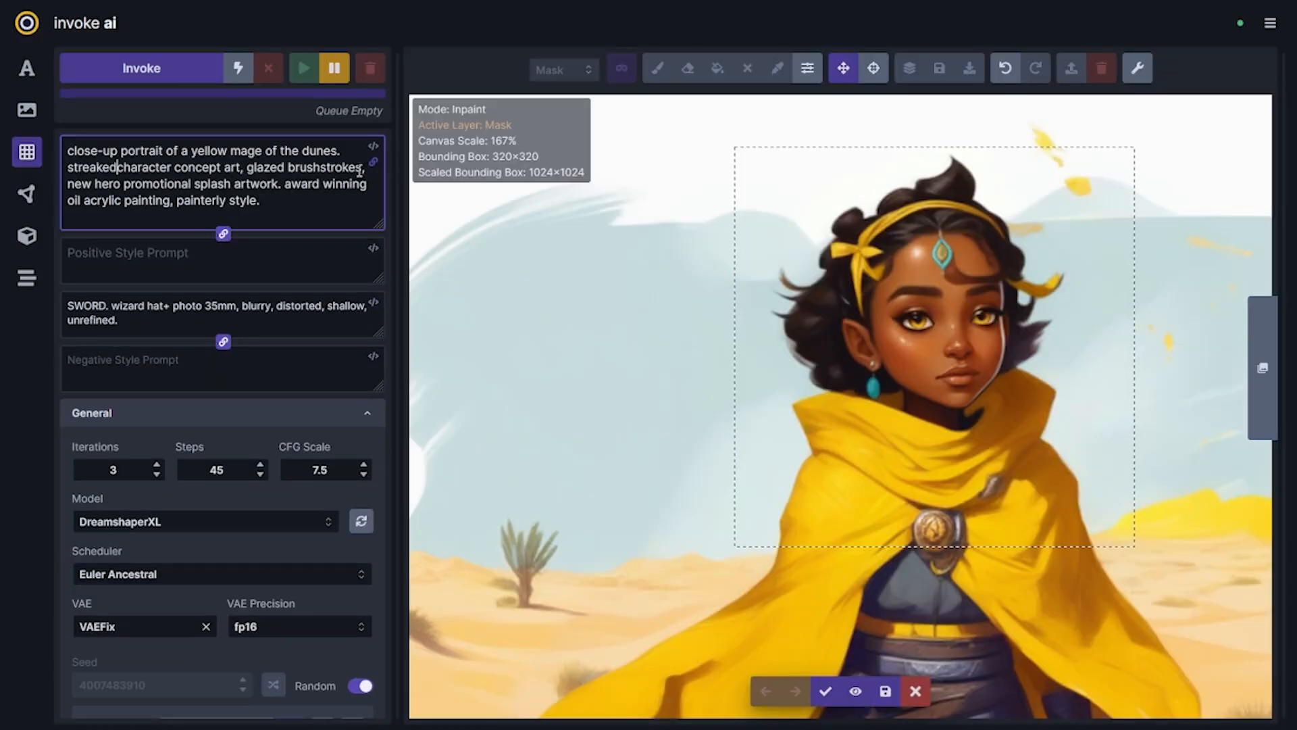
{"action": "scroll", "coordinate": [359, 172], "scroll_direction": "down", "scroll_amount": 3}
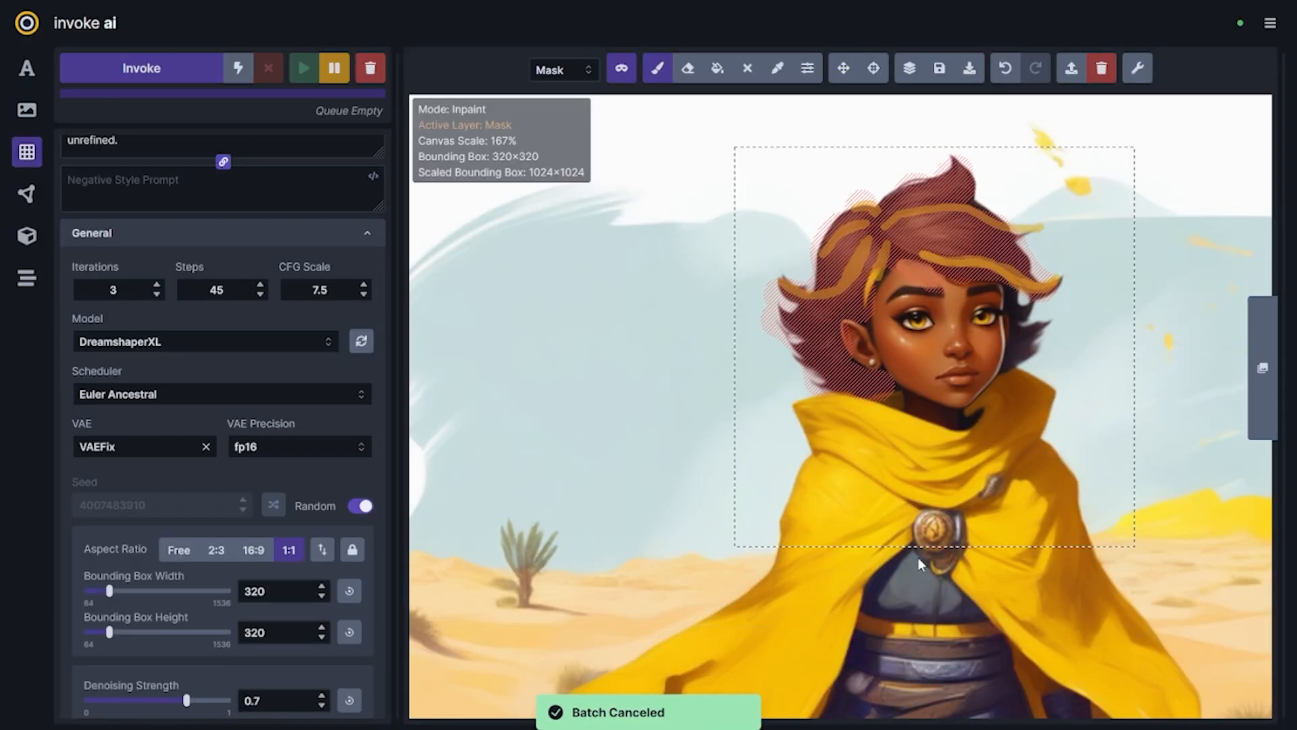
{"action": "left_click", "coordinate": [195, 74]}
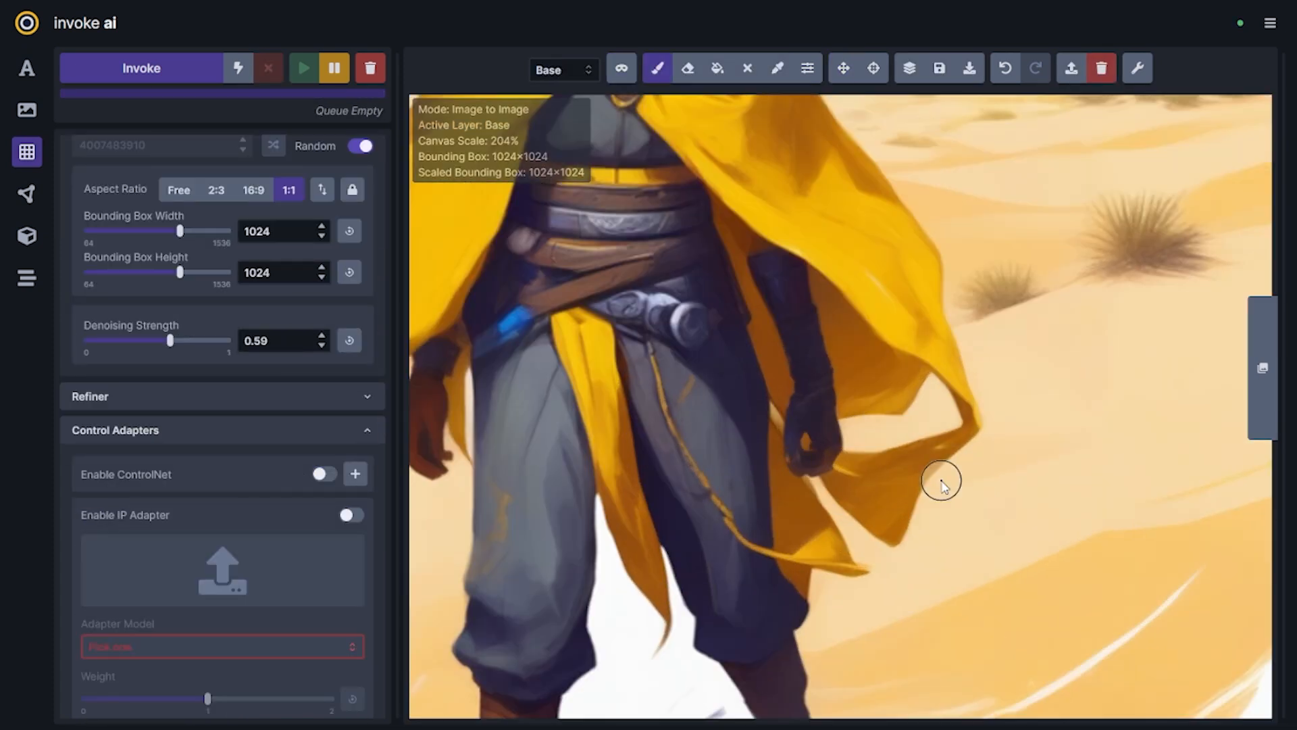
Fit a 1024×1024 bounding box around the whole image and enable an SDXLsoftedge ControlNet with the canvas processed by HED
{"action": "mouse_move", "coordinate": [941, 478]}
{"action": "left_mouse_down"}
{"action": "mouse_move", "coordinate": [883, 532]}
{"action": "mouse_move", "coordinate": [963, 397]}
{"action": "mouse_move", "coordinate": [813, 548]}
{"action": "mouse_move", "coordinate": [782, 485]}
{"action": "left_mouse_up"}
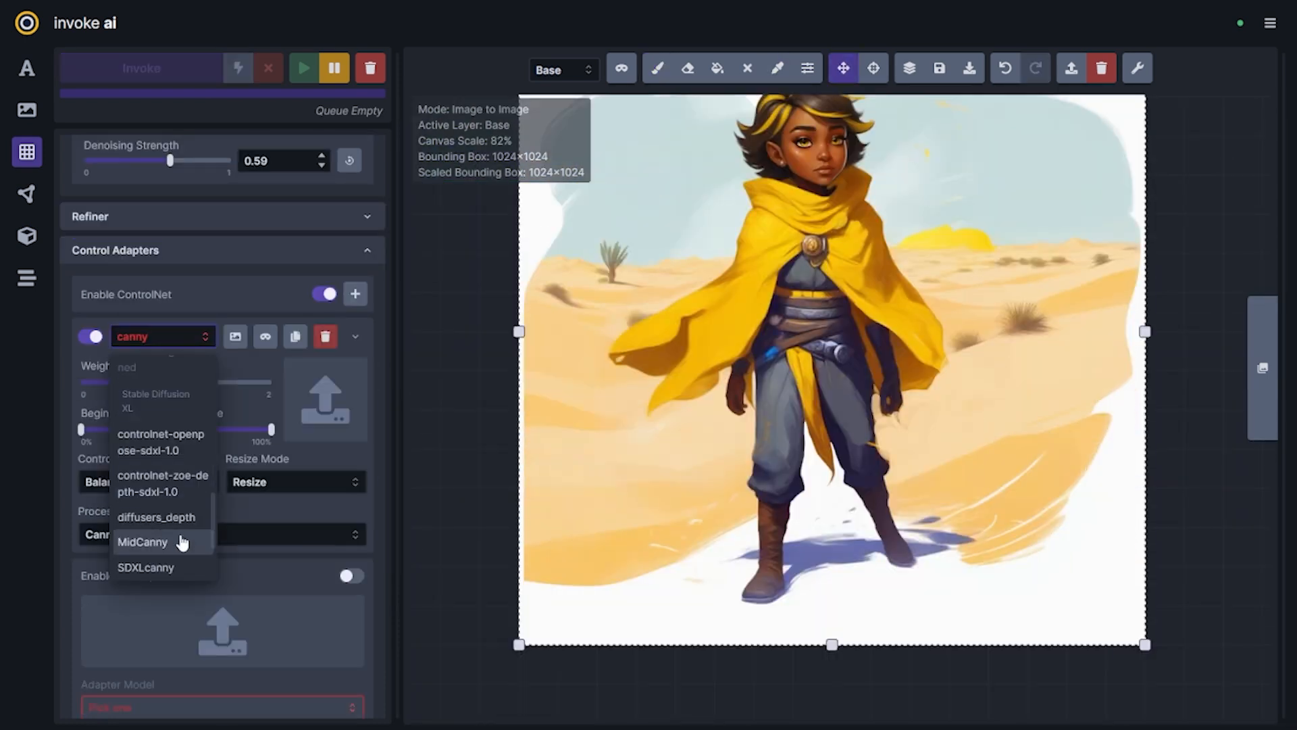
{"action": "left_click", "coordinate": [180, 538]}
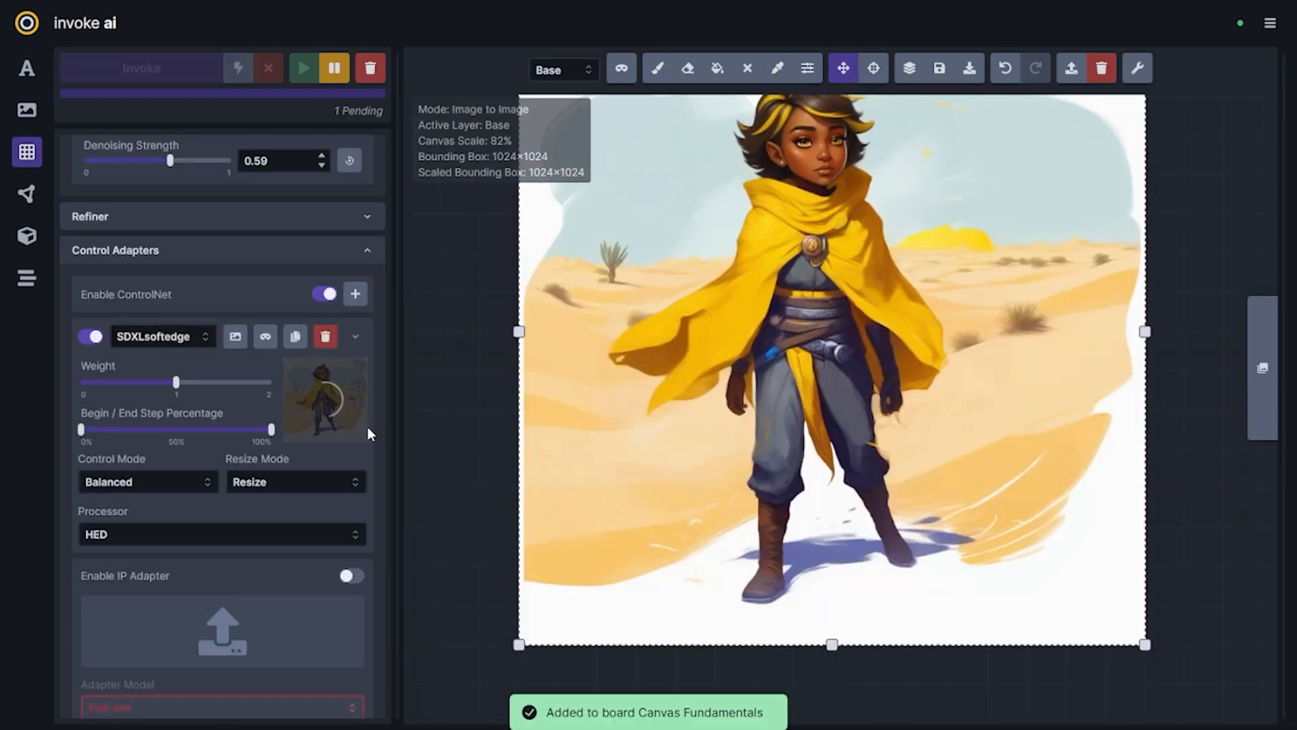
{"action": "scroll", "coordinate": [223, 405], "scroll_direction": "down", "scroll_amount": 3}
Mask the outer cape edges on both sides of the figure and generate refined variations with the ControlNet
{"action": "key", "text": "q"}
{"action": "left_click_drag", "start_coordinate": [831, 378], "coordinate": [872, 459]}
{"action": "left_click_drag", "start_coordinate": [883, 390], "coordinate": [906, 423]}
{"action": "scroll", "coordinate": [897, 428], "scroll_direction": "up", "scroll_amount": 1}
{"action": "left_click_drag", "start_coordinate": [675, 309], "coordinate": [613, 324]}
{"action": "scroll", "coordinate": [645, 319], "scroll_direction": "down", "scroll_amount": 4}
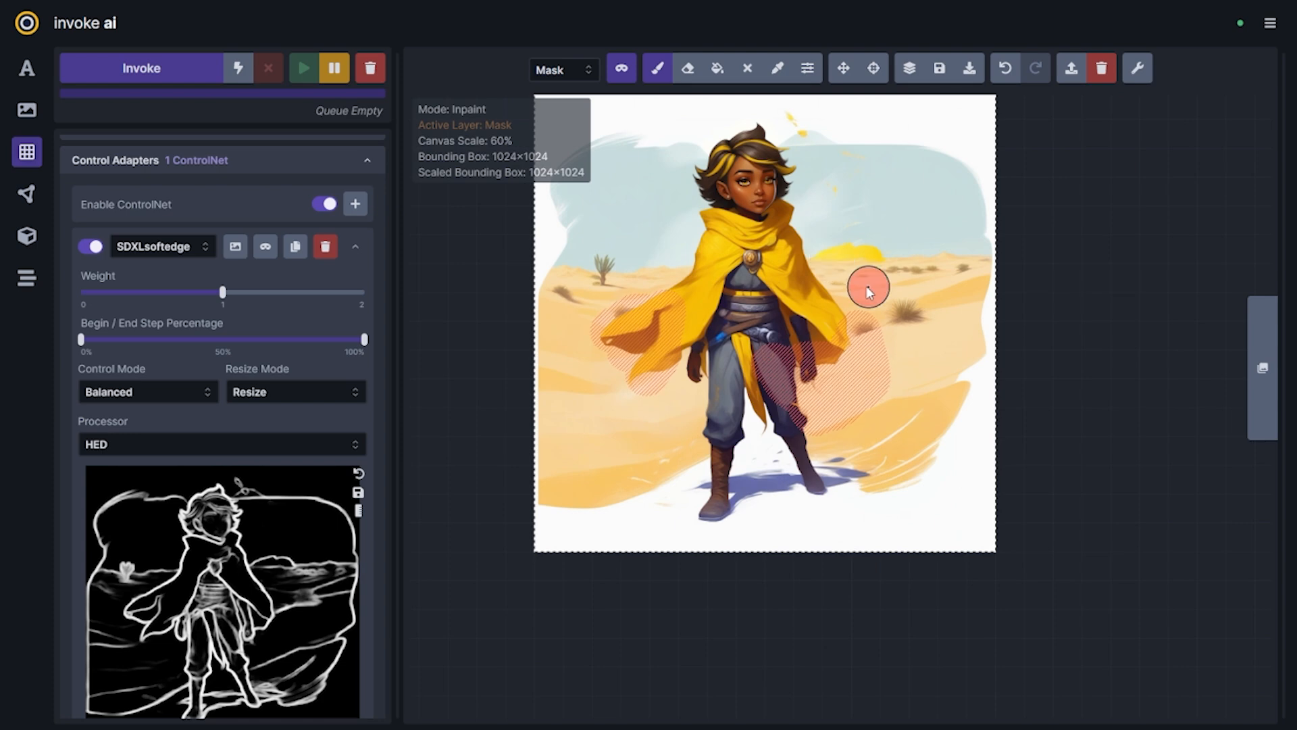
{"action": "left_click", "coordinate": [142, 69]}
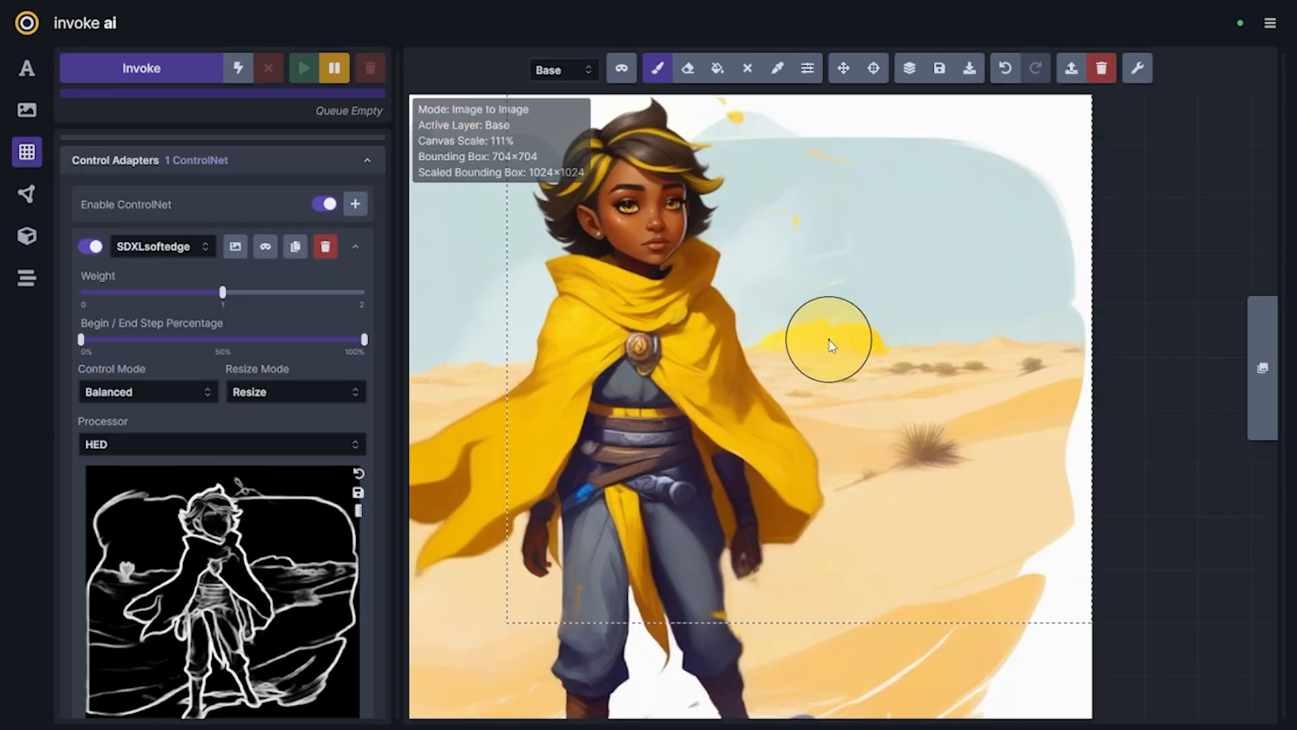
Paint a round yellow sun on the horizon and fit a 704×704 bounding box around that part of the scene
{"action": "mouse_move", "coordinate": [807, 68]}
{"action": "left_click", "coordinate": [824, 156]}
{"action": "key", "text": "["}
{"action": "key", "text": "["}
{"action": "key", "text": "["}
{"action": "key", "text": "["}
{"action": "key", "text": "["}
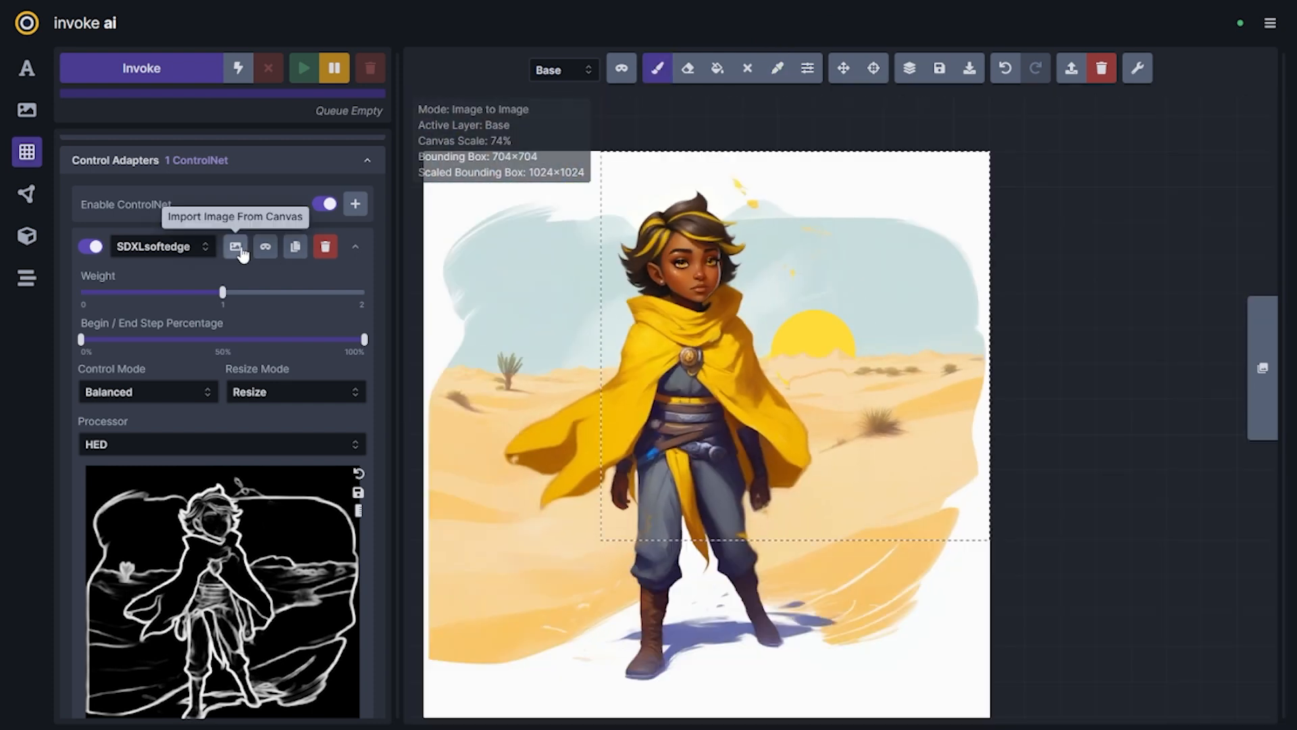
Import the current canvas region into the ControlNet and inpaint the masked sun and desert background
{"action": "left_click", "coordinate": [235, 246]}
{"action": "key", "text": "q"}
{"action": "key", "text": "ctrl+Return"}
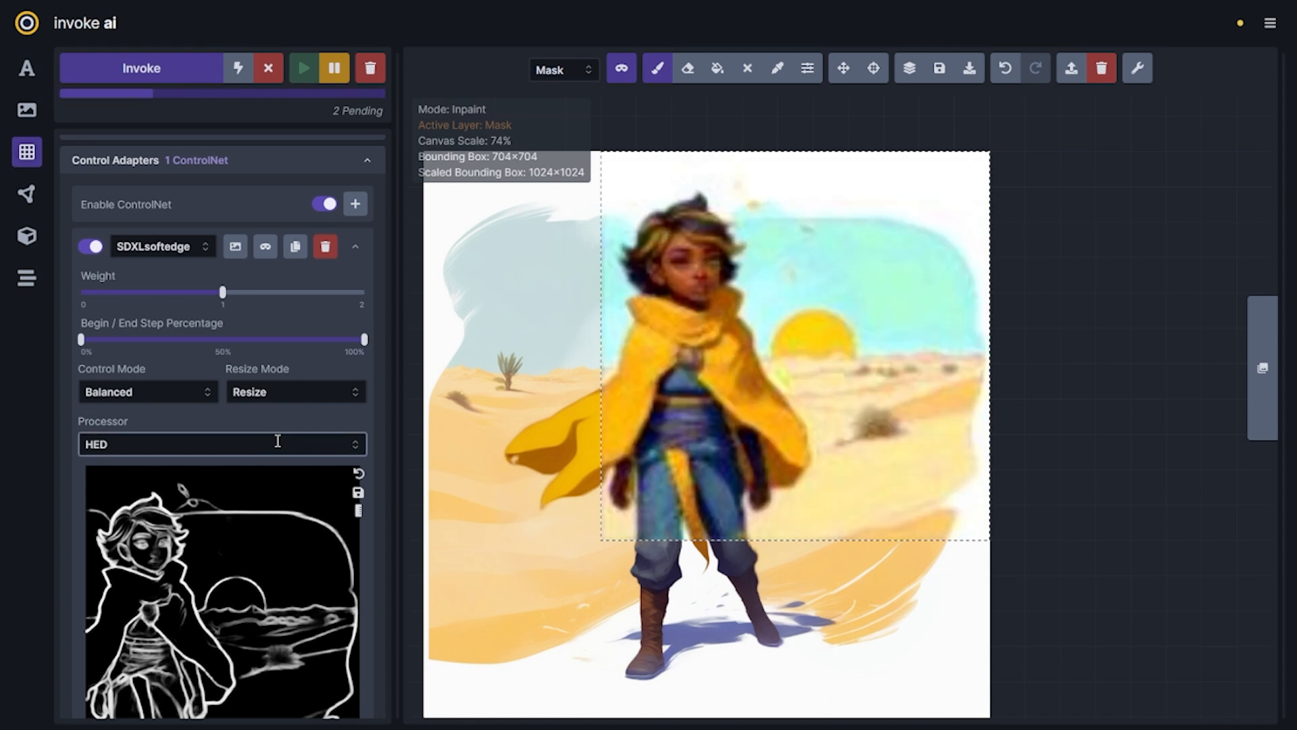
{"action": "scroll", "coordinate": [204, 266], "scroll_direction": "up", "scroll_amount": 4}
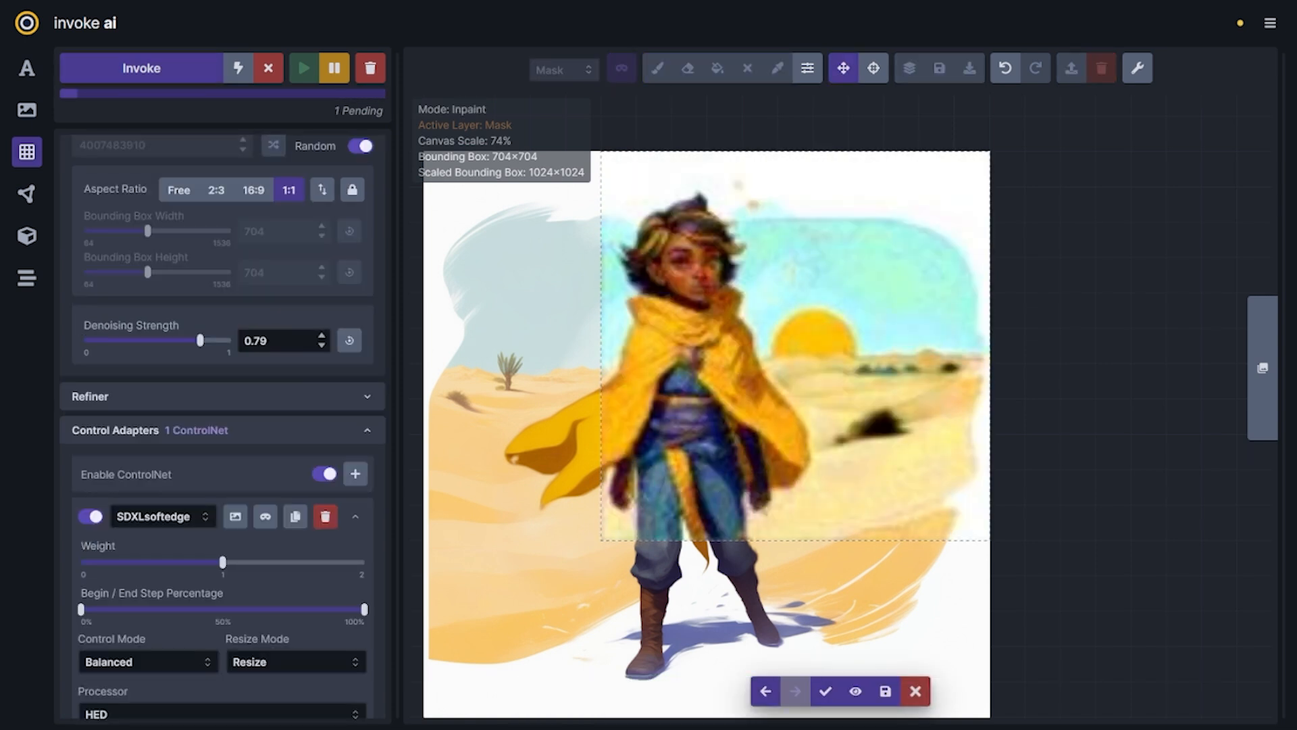
{"action": "scroll", "coordinate": [222, 405], "scroll_direction": "down", "scroll_amount": 5}
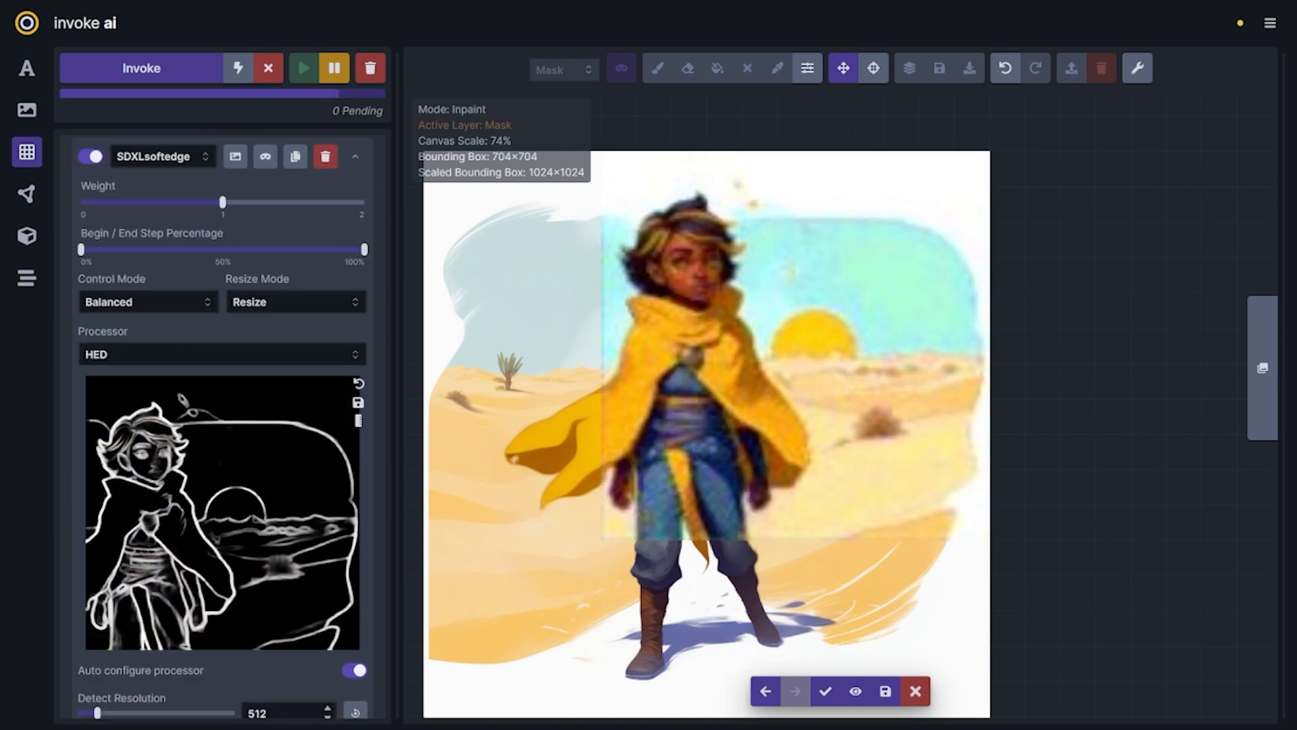
{"action": "scroll", "coordinate": [932, 585], "scroll_direction": "down", "scroll_amount": 5}
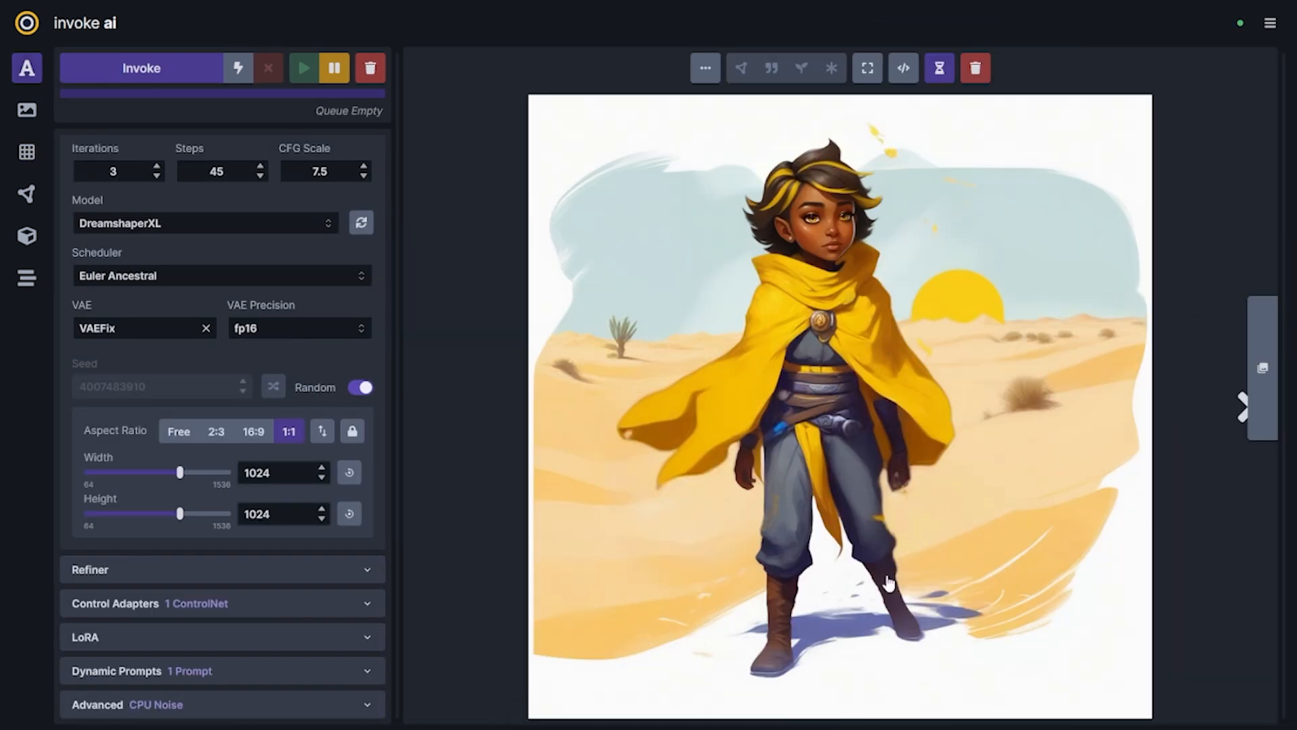